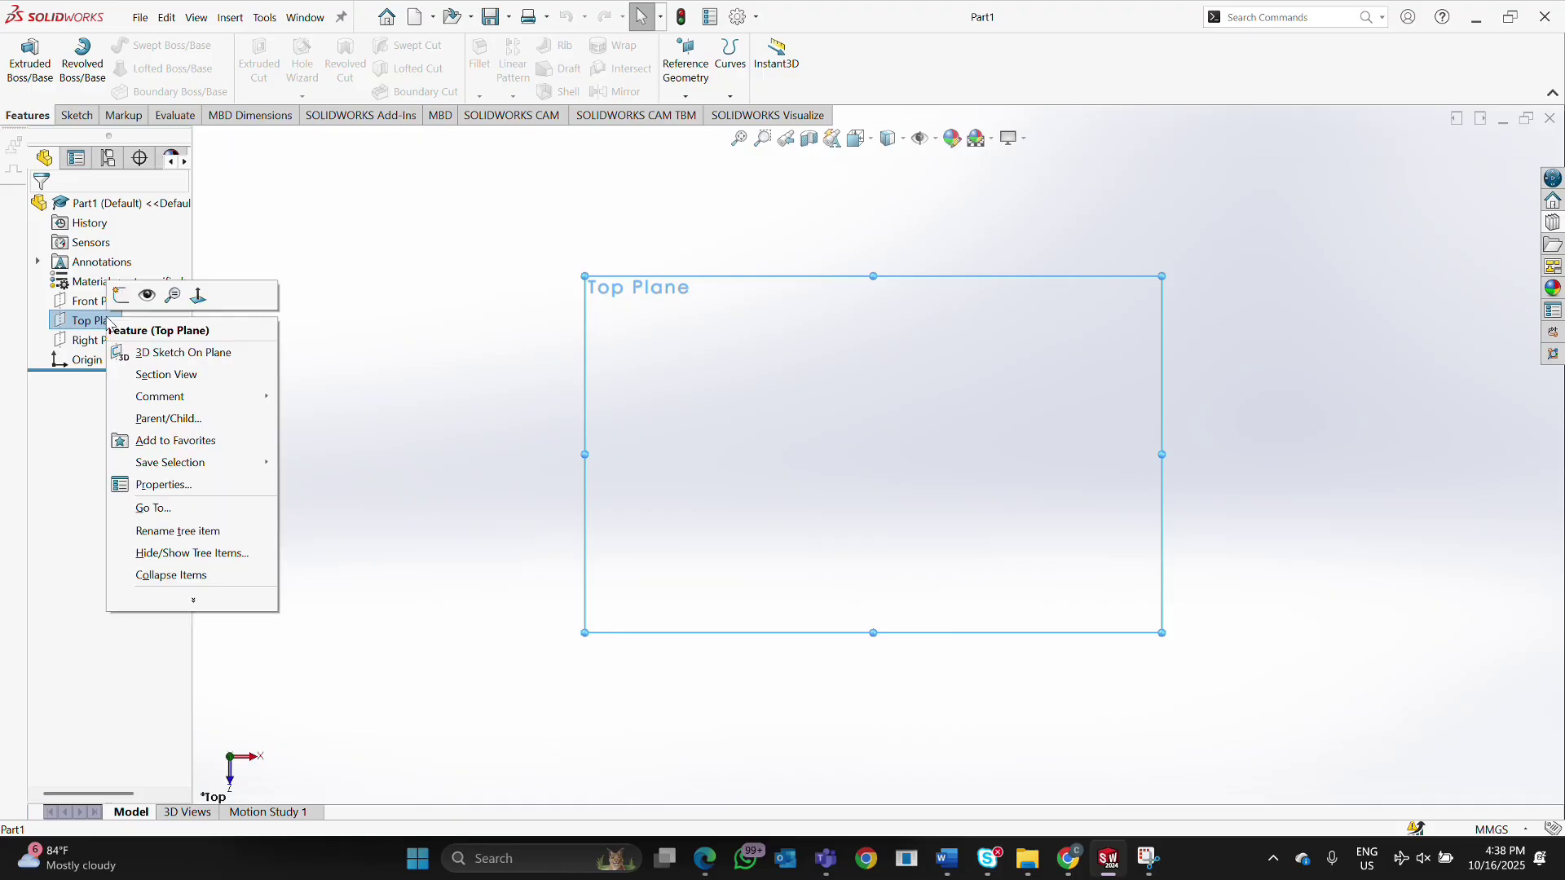
pyautogui.click(945, 160)
pyautogui.click(921, 139)
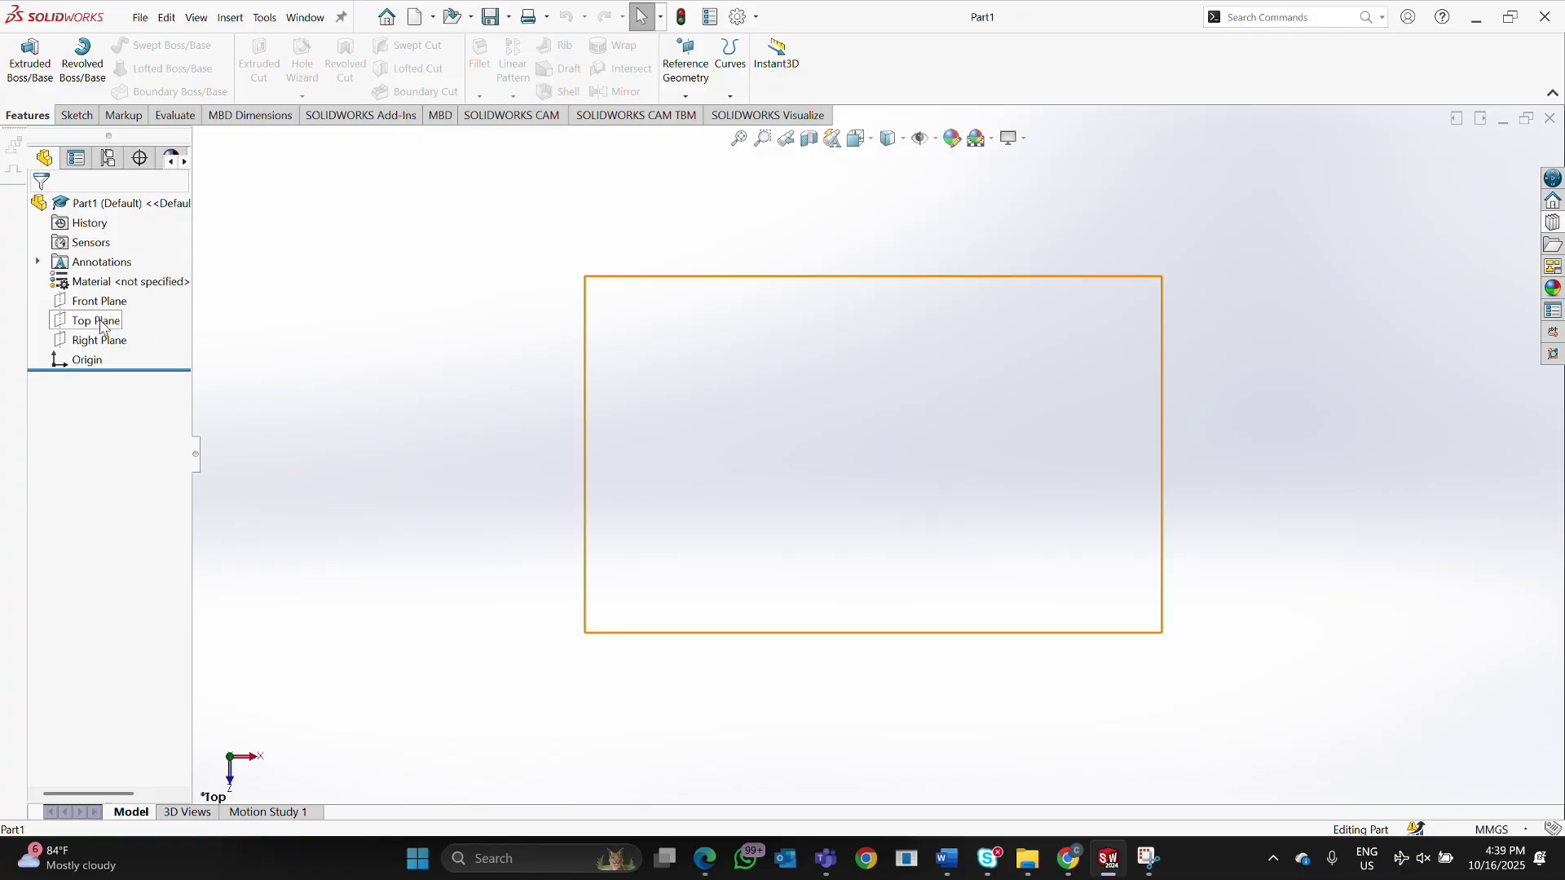
# Start a sketch on the Top Plane and draw a corner rectangle from the origin, about 111 by 53 mm.
pyautogui.rightClick(100, 323)
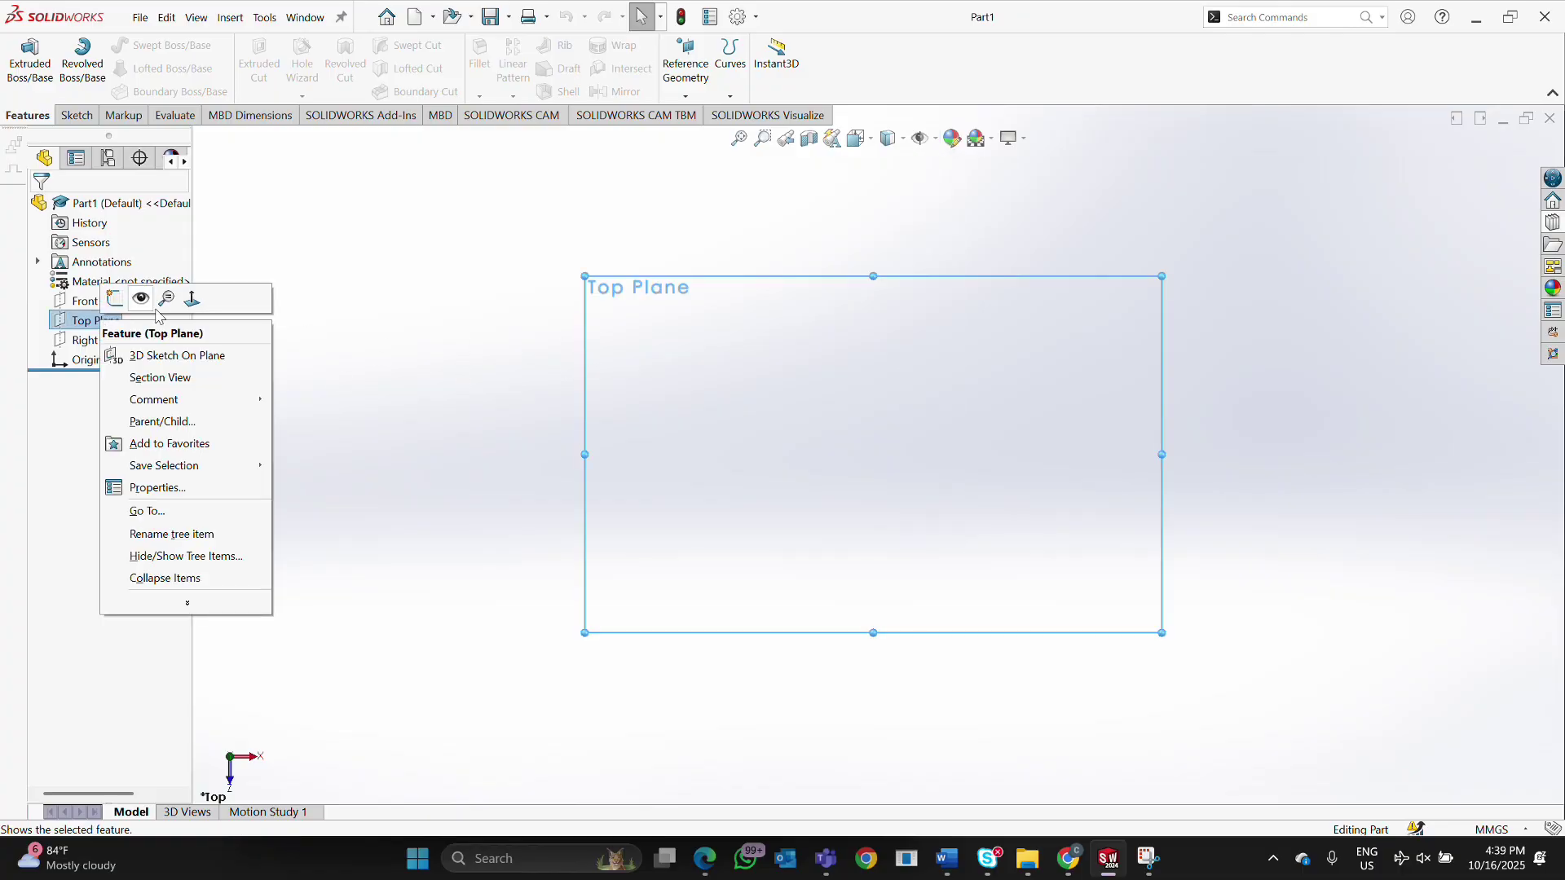
pyautogui.click(115, 298)
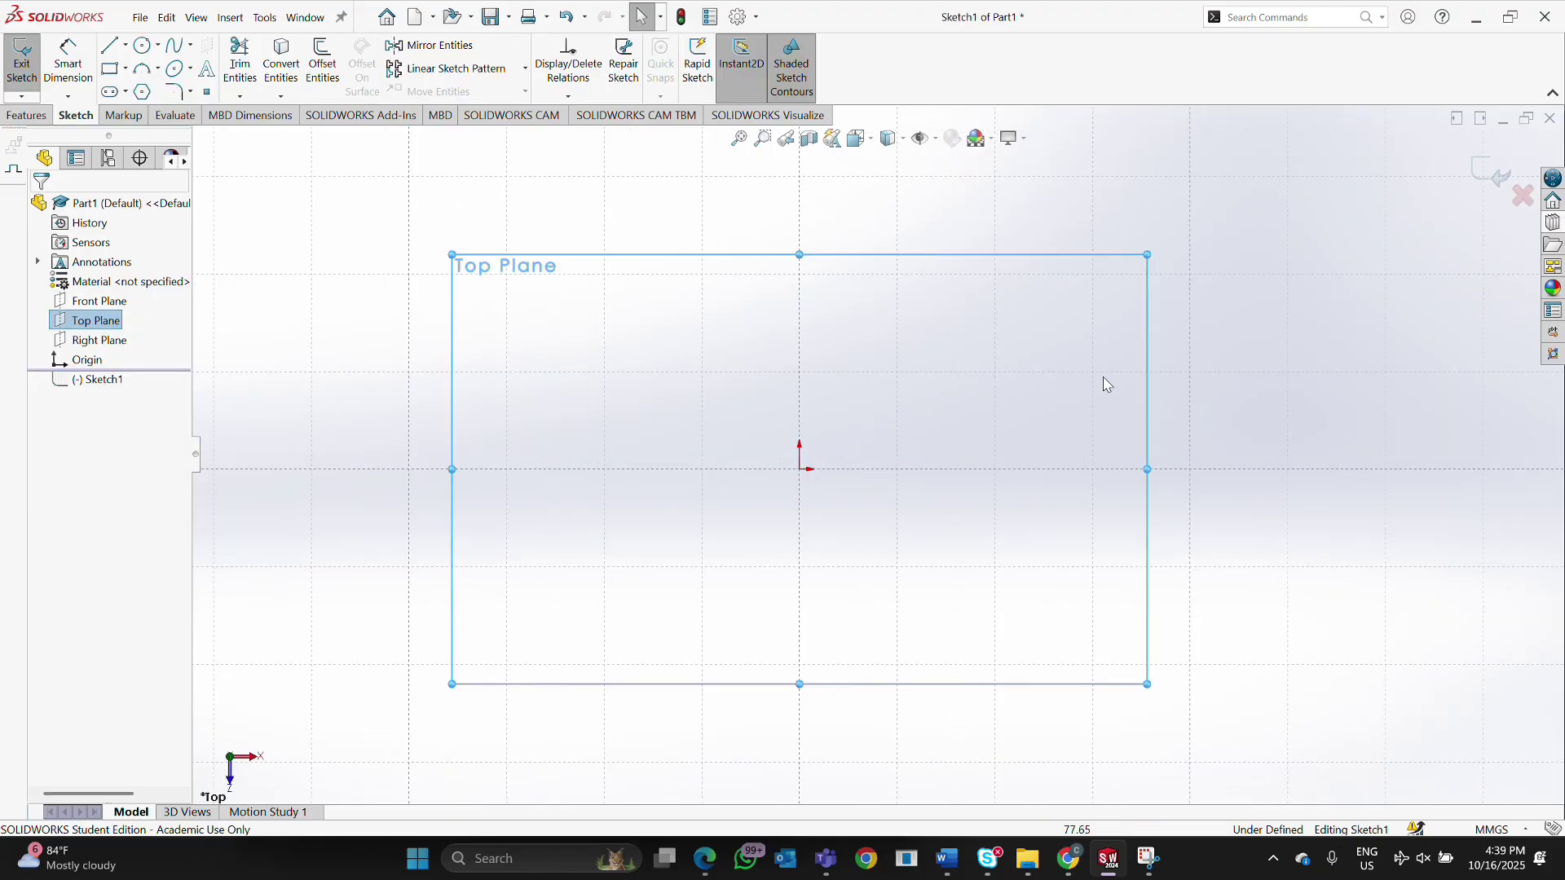
pyautogui.click(106, 73)
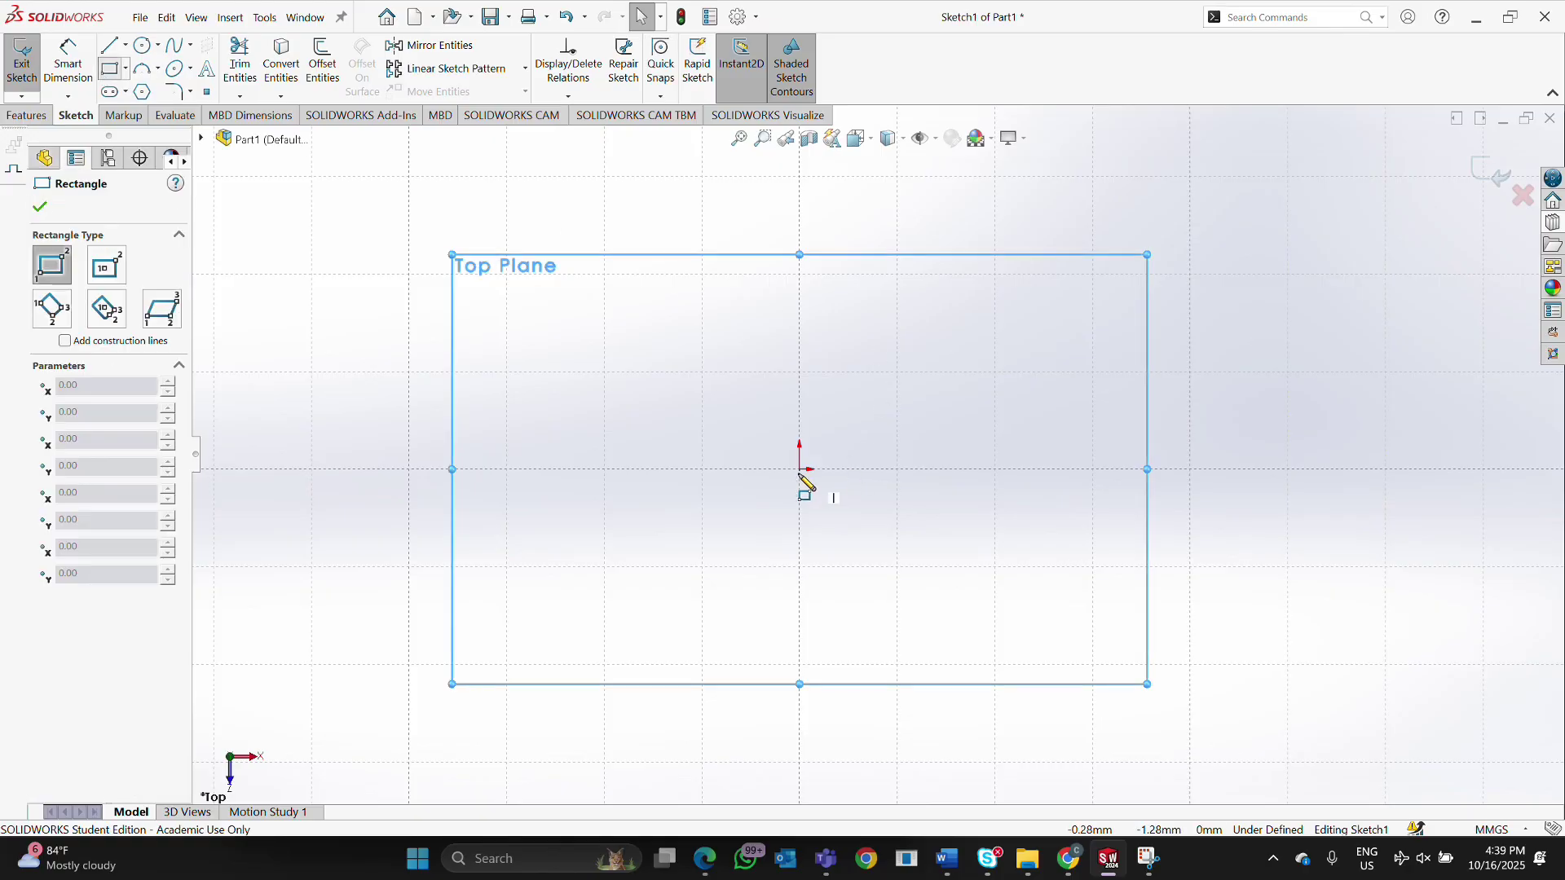
pyautogui.moveTo(800, 469)
pyautogui.mouseDown()
pyautogui.moveTo(803, 291)
pyautogui.moveTo(1237, 262)
pyautogui.mouseUp()
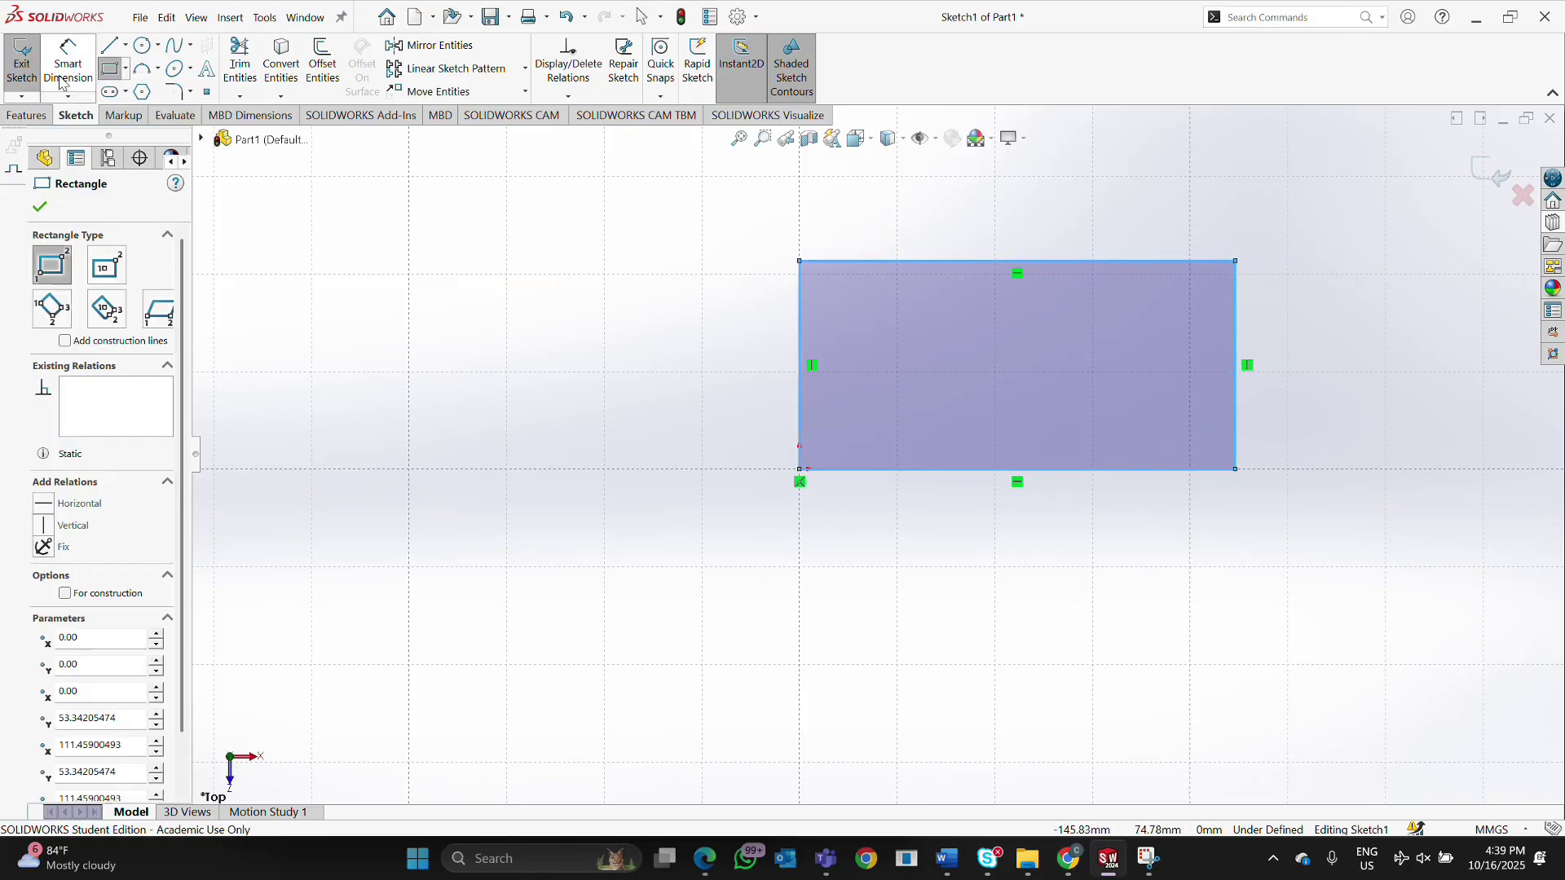
# Dimension the rectangle's lower horizontal edge to 550 mm.
pyautogui.click(93, 69)
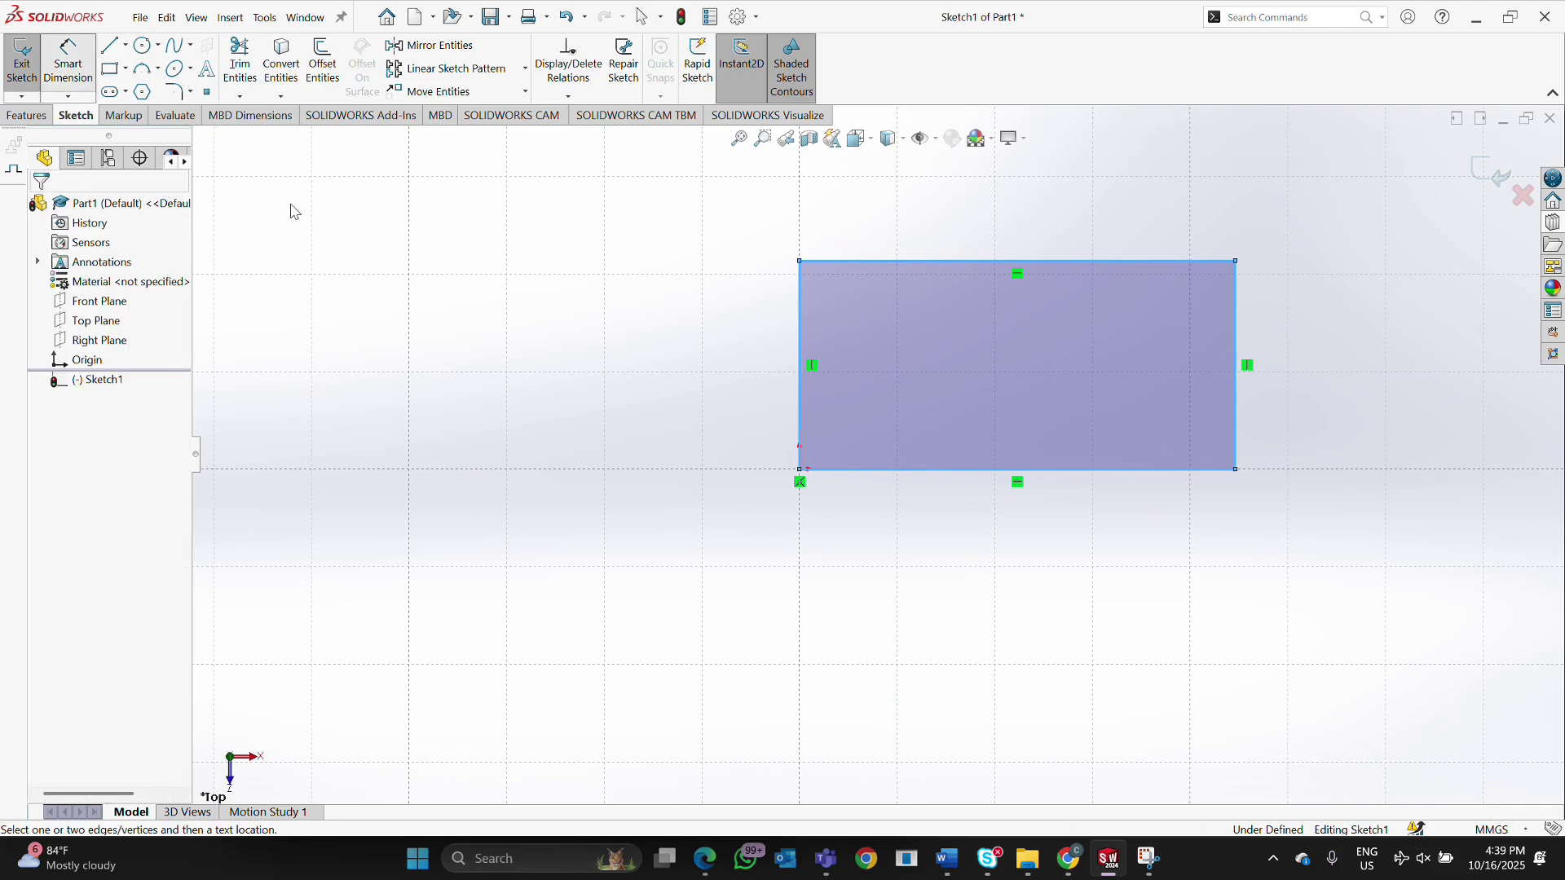
pyautogui.click(1014, 470)
pyautogui.click(1069, 599)
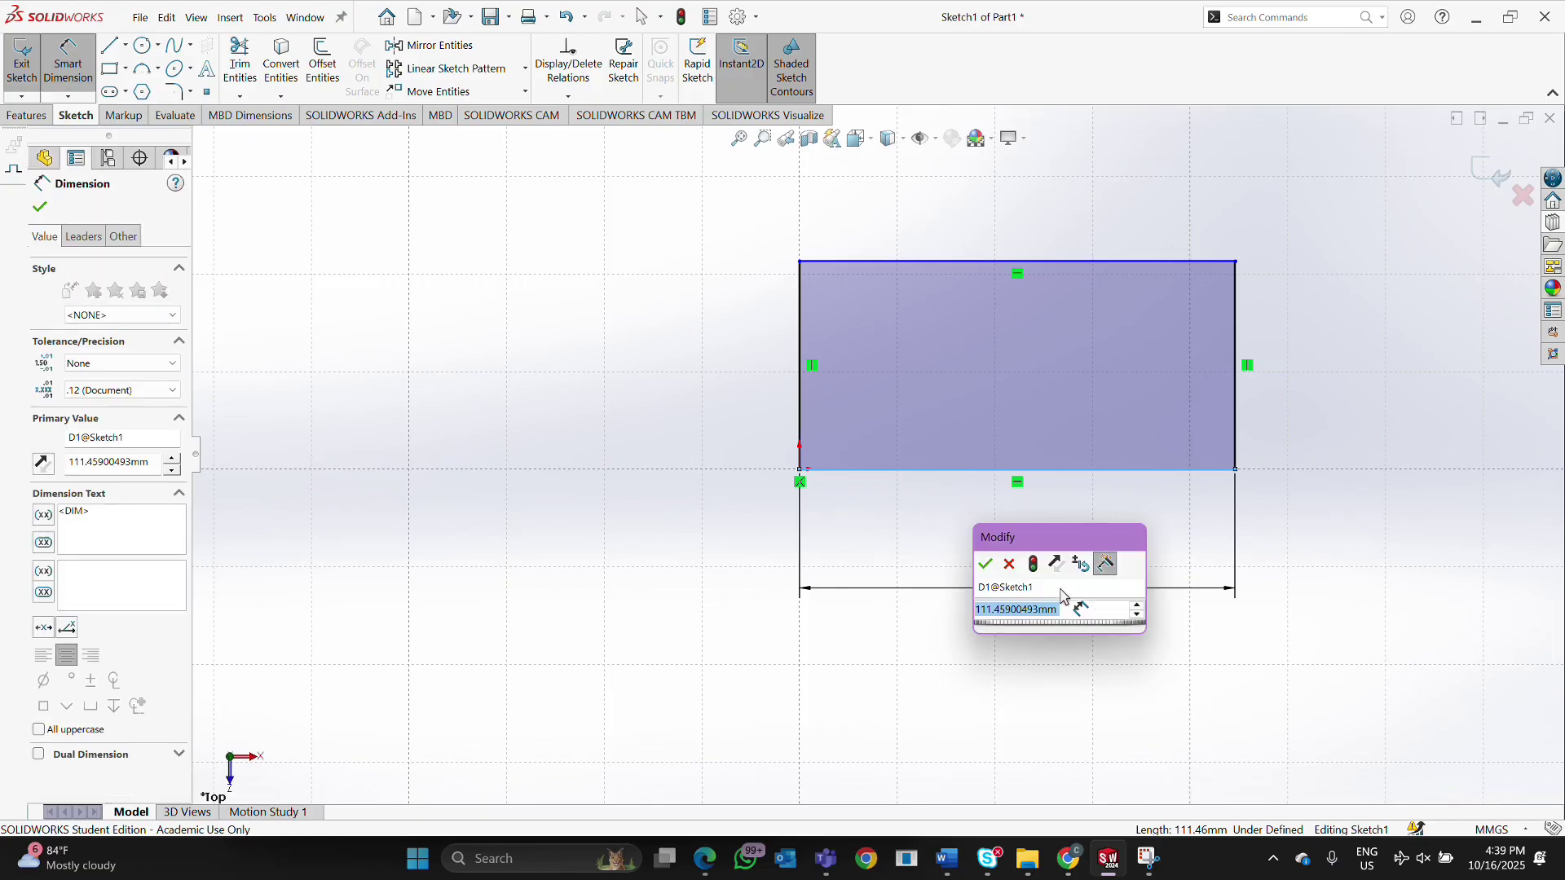
pyautogui.write('550')
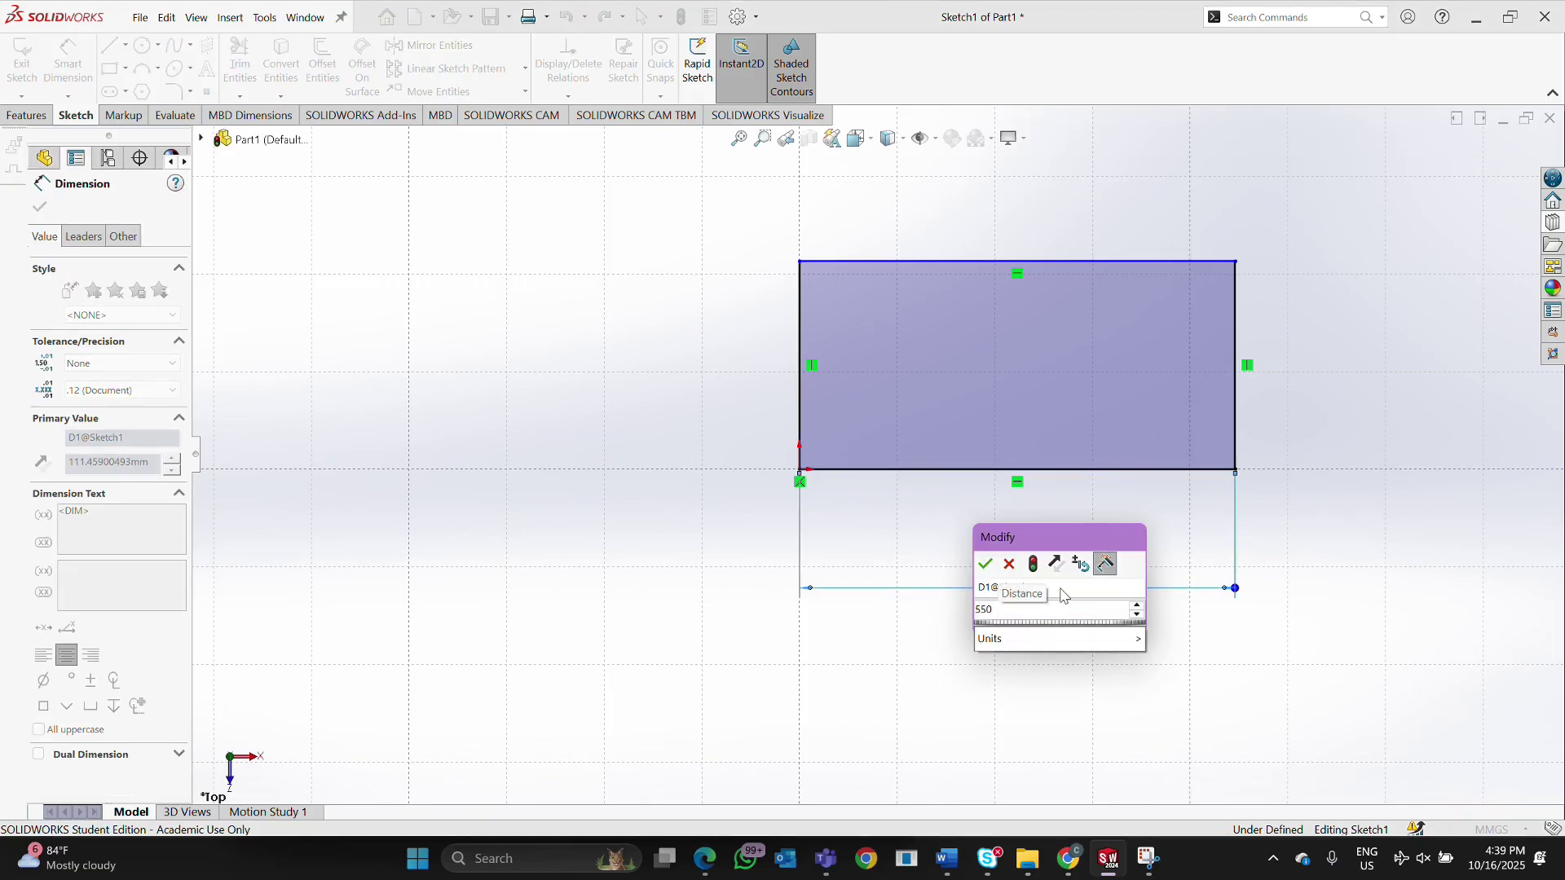
pyautogui.click(986, 566)
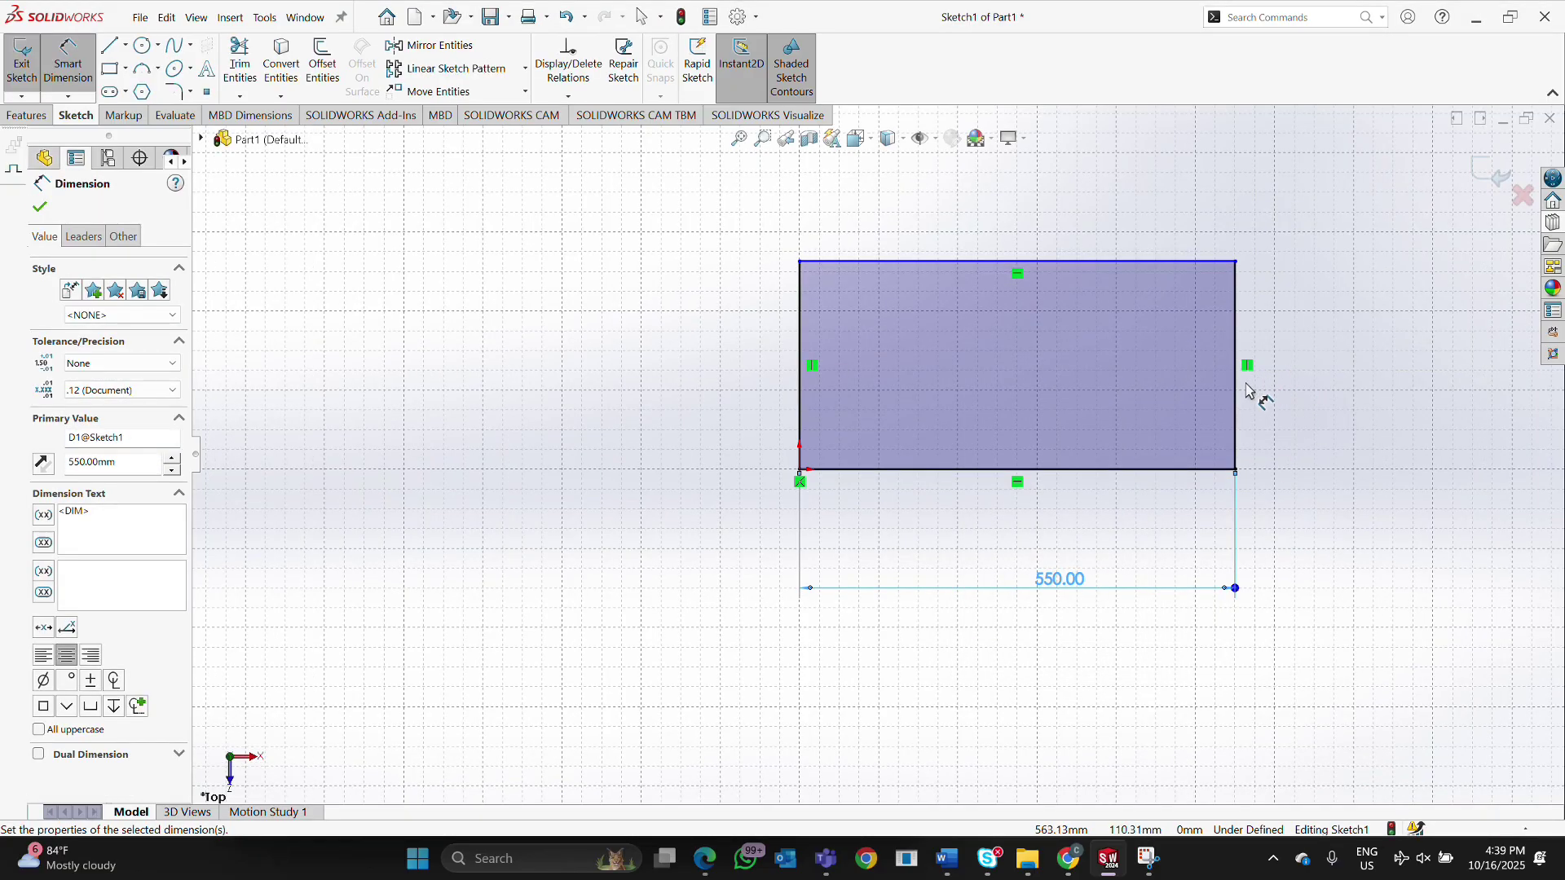
# Dimension the rectangle's right vertical edge to 175 mm and finish dimensioning.
pyautogui.click(1236, 393)
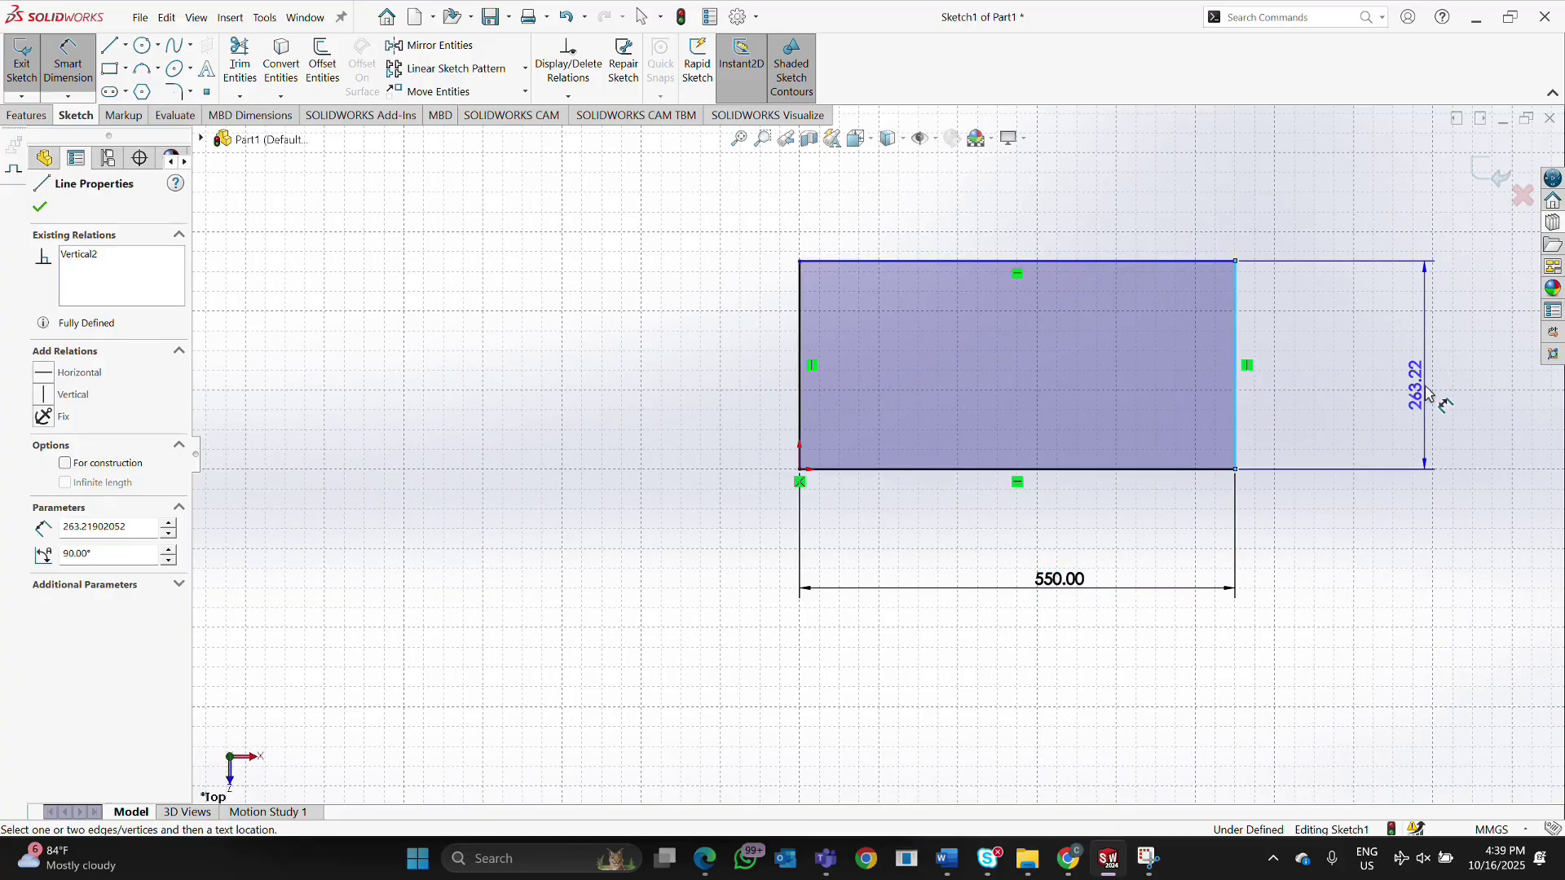
pyautogui.click(1428, 393)
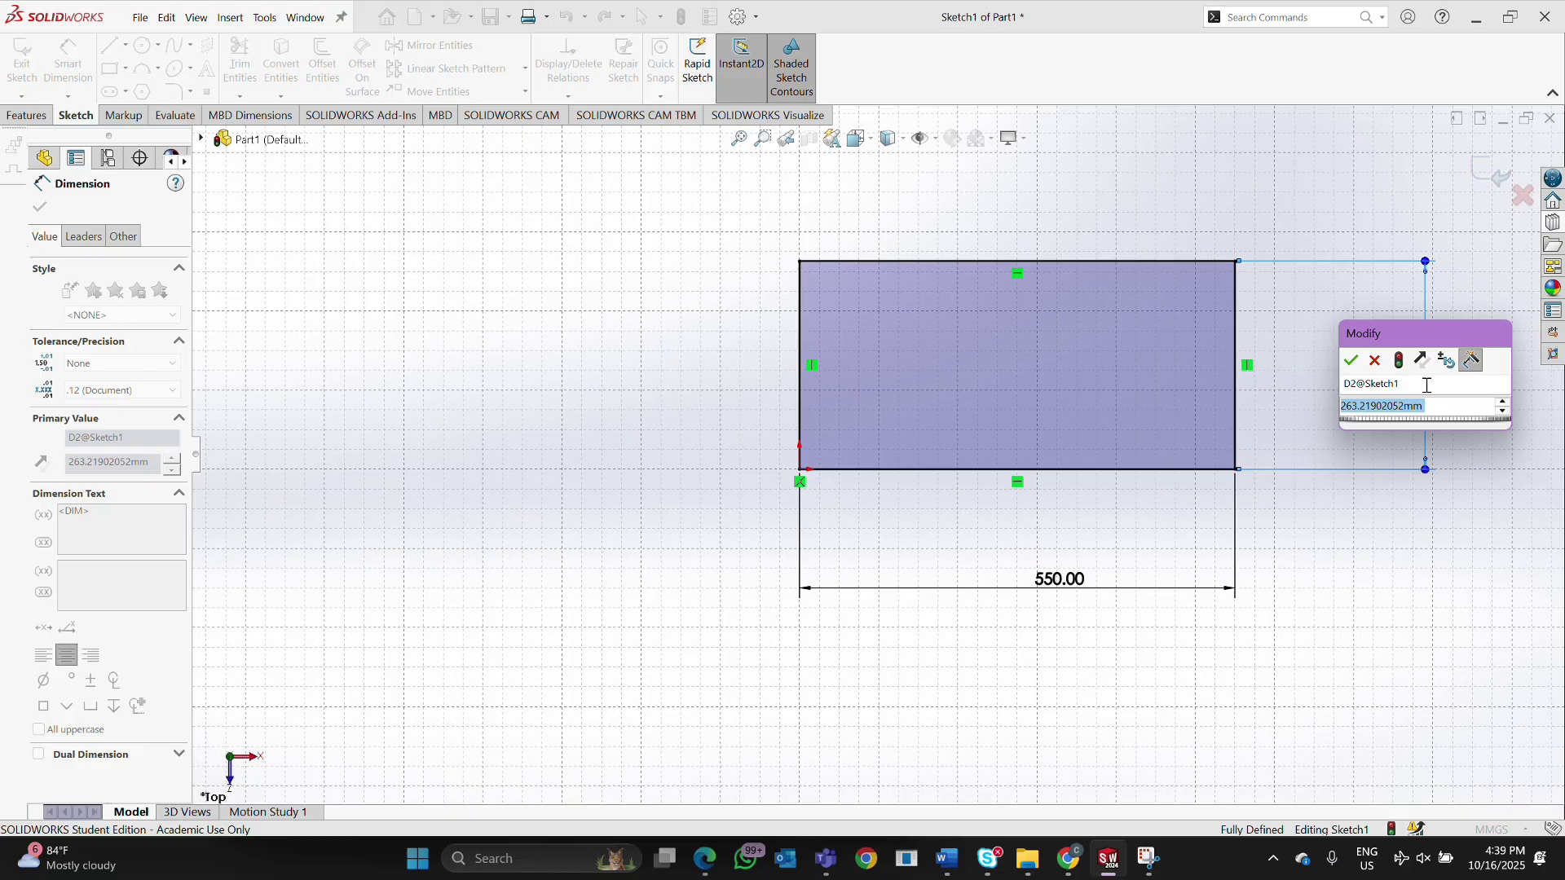
pyautogui.write('175')
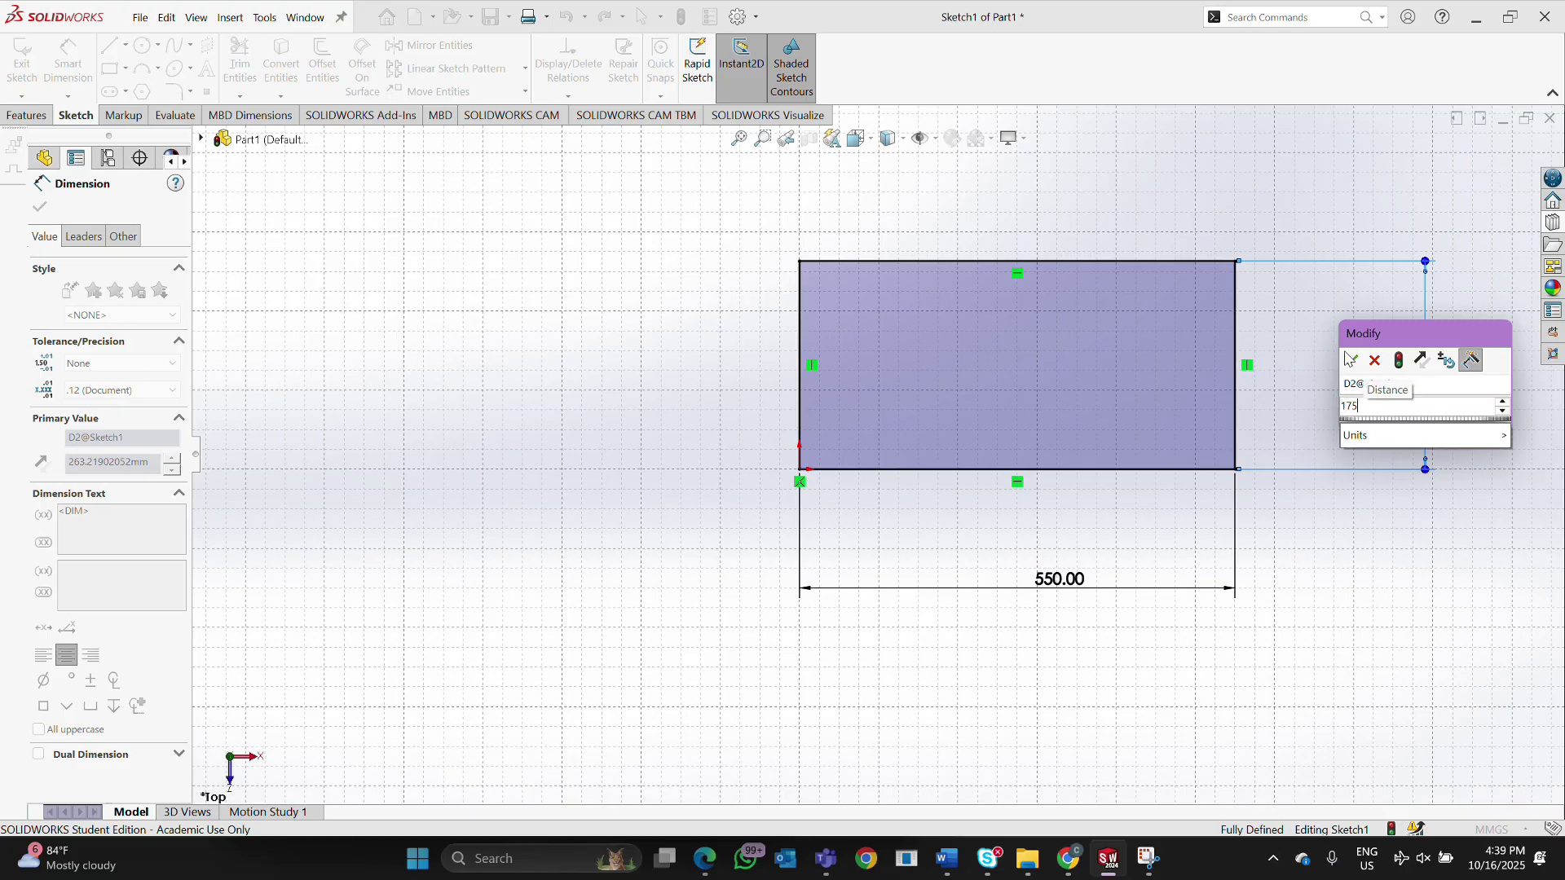
pyautogui.click(1351, 359)
pyautogui.scroll(-2, 1349, 335)
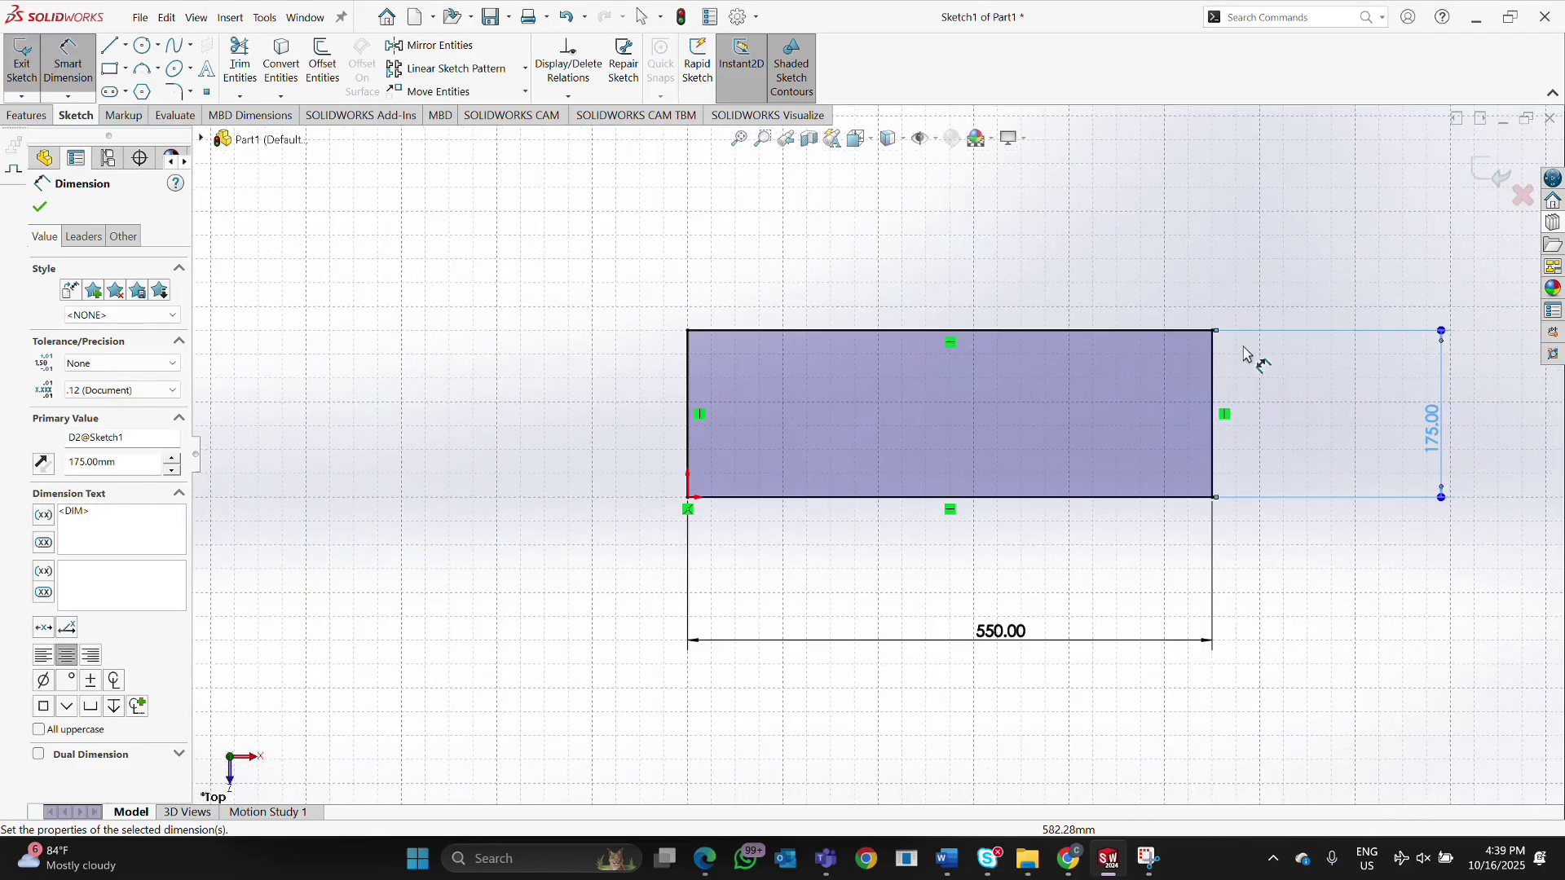
pyautogui.scroll(-2, 1245, 353)
pyautogui.scroll(-1, 902, 443)
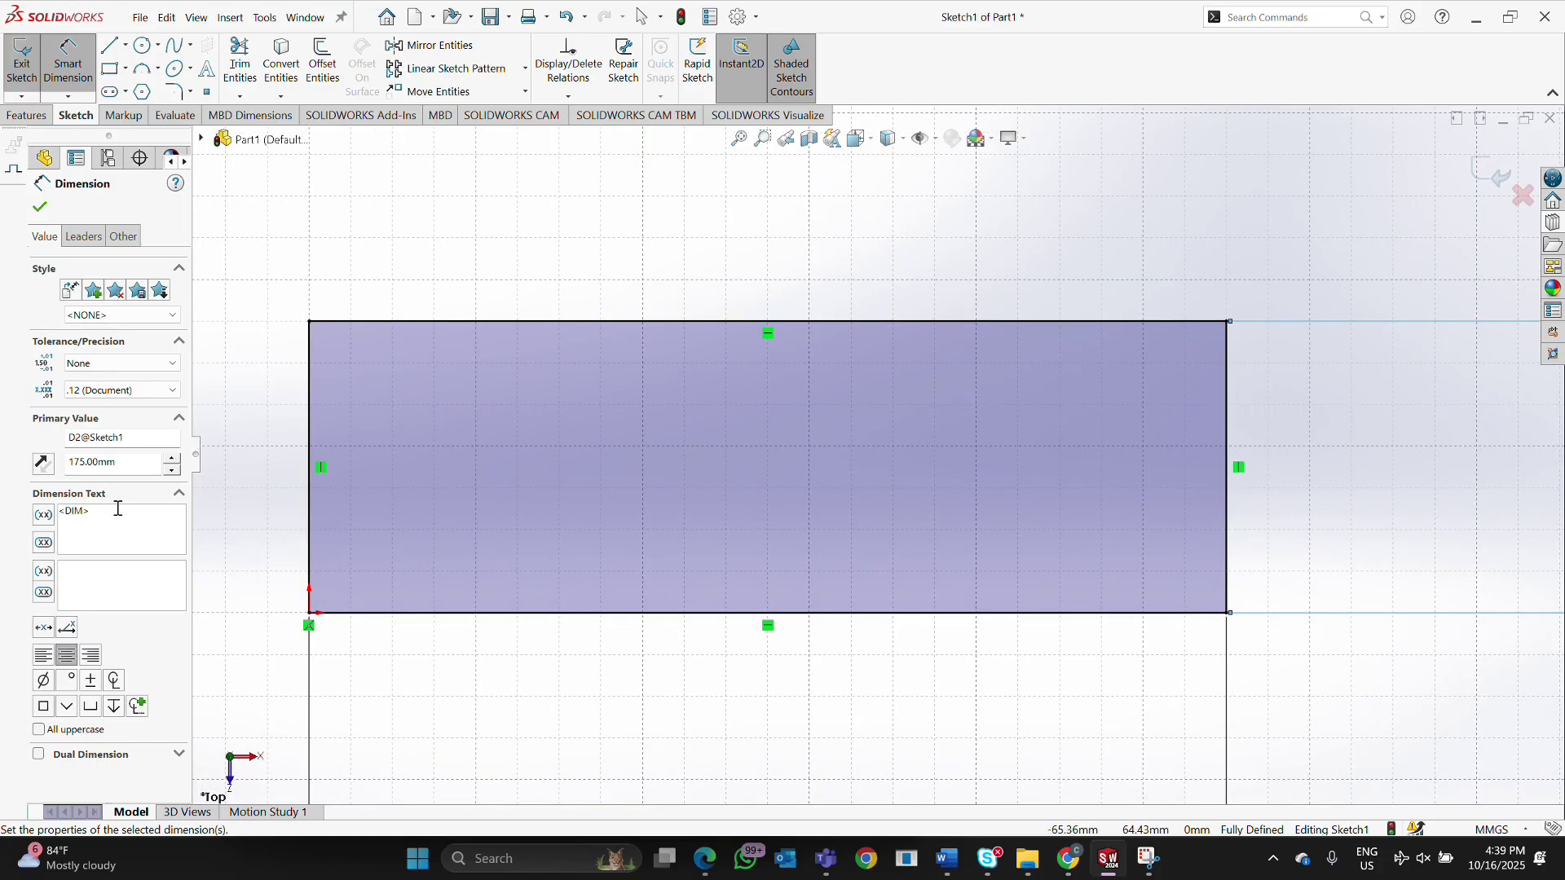
pyautogui.click(41, 208)
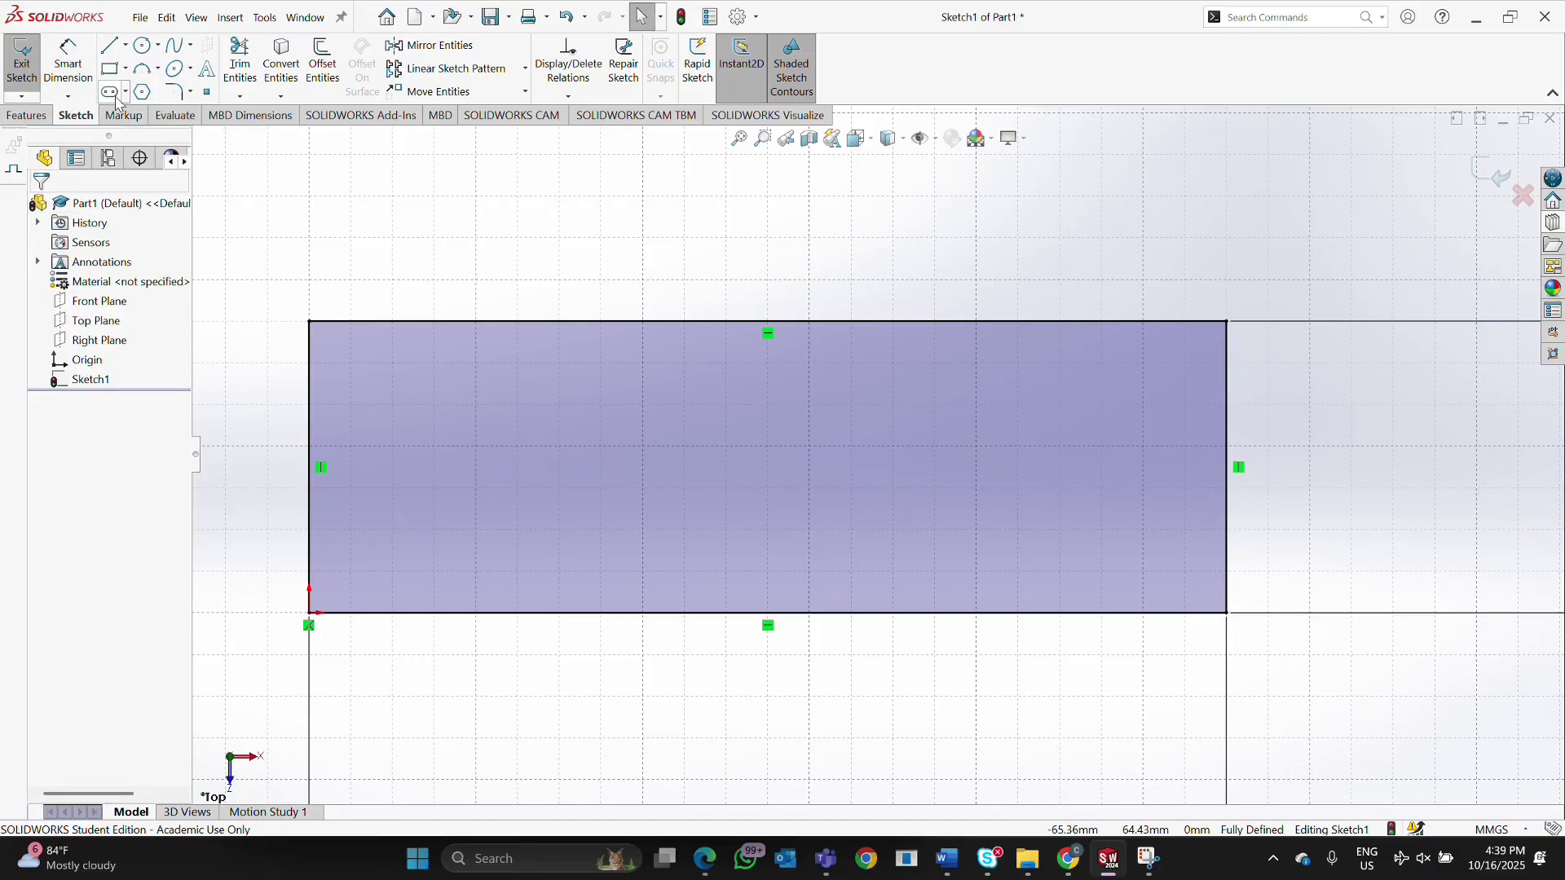
# Sketch a circle with a radius of about 15 mm inside the rectangle near its lower-right corner.
pyautogui.click(143, 47)
pyautogui.click(1150, 559)
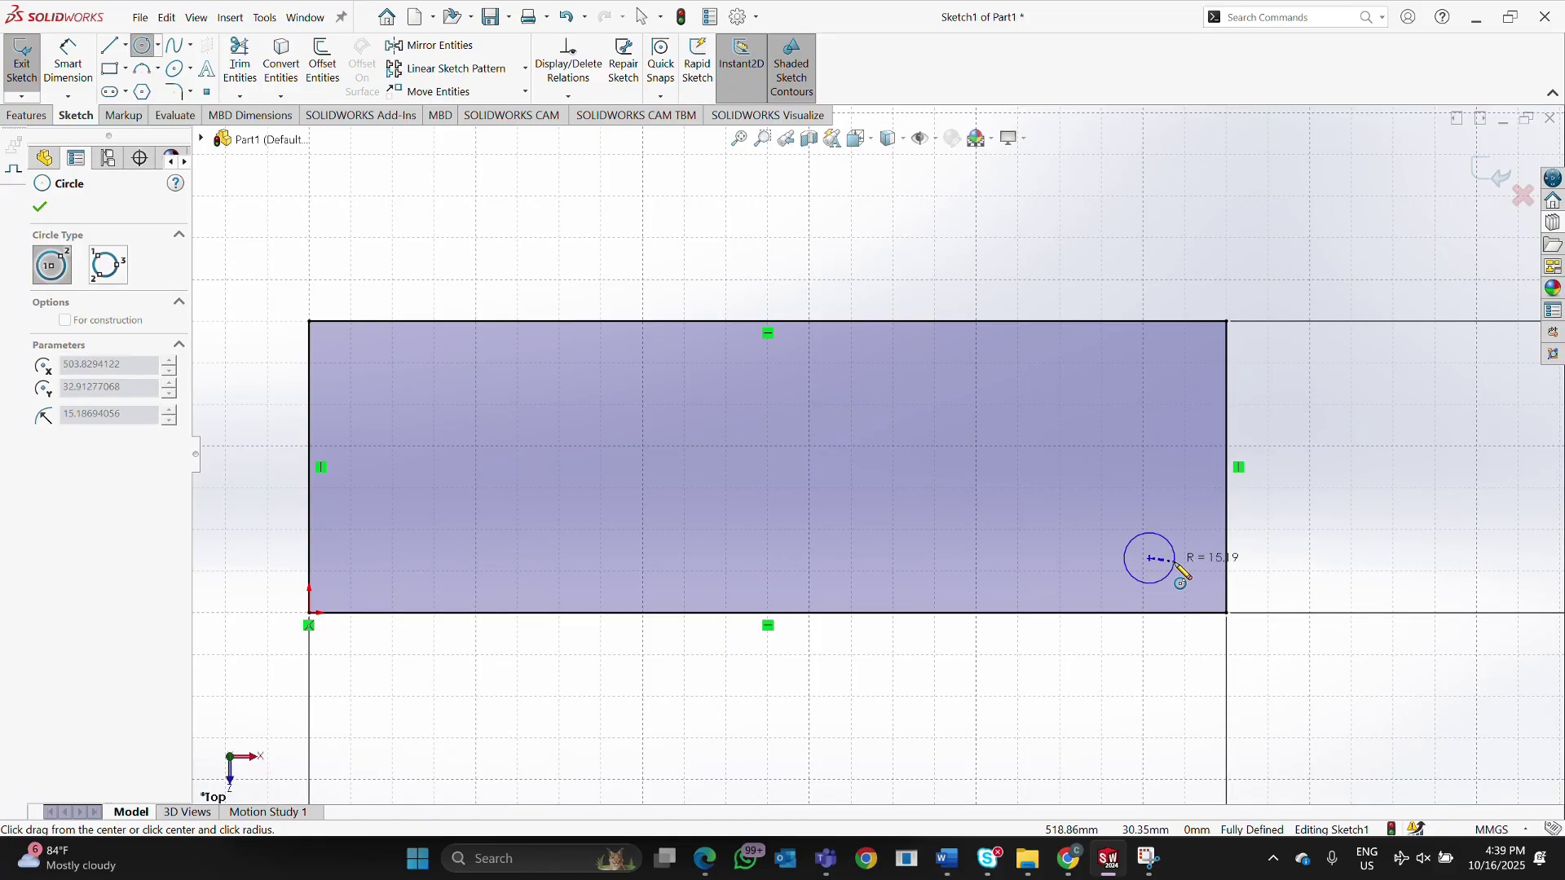
pyautogui.click(1181, 571)
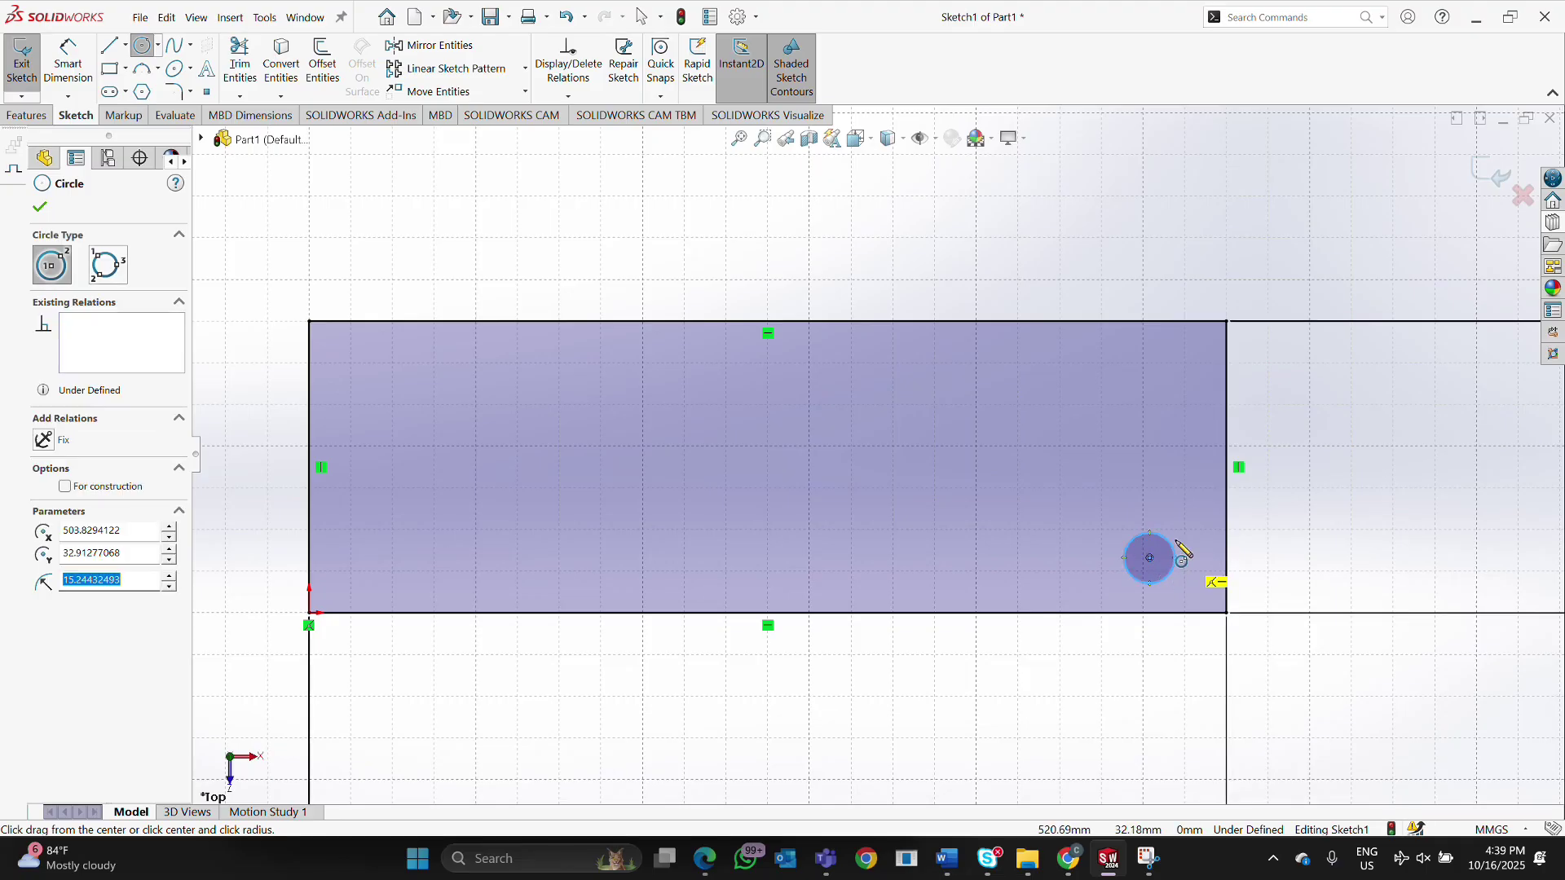
pyautogui.click(40, 208)
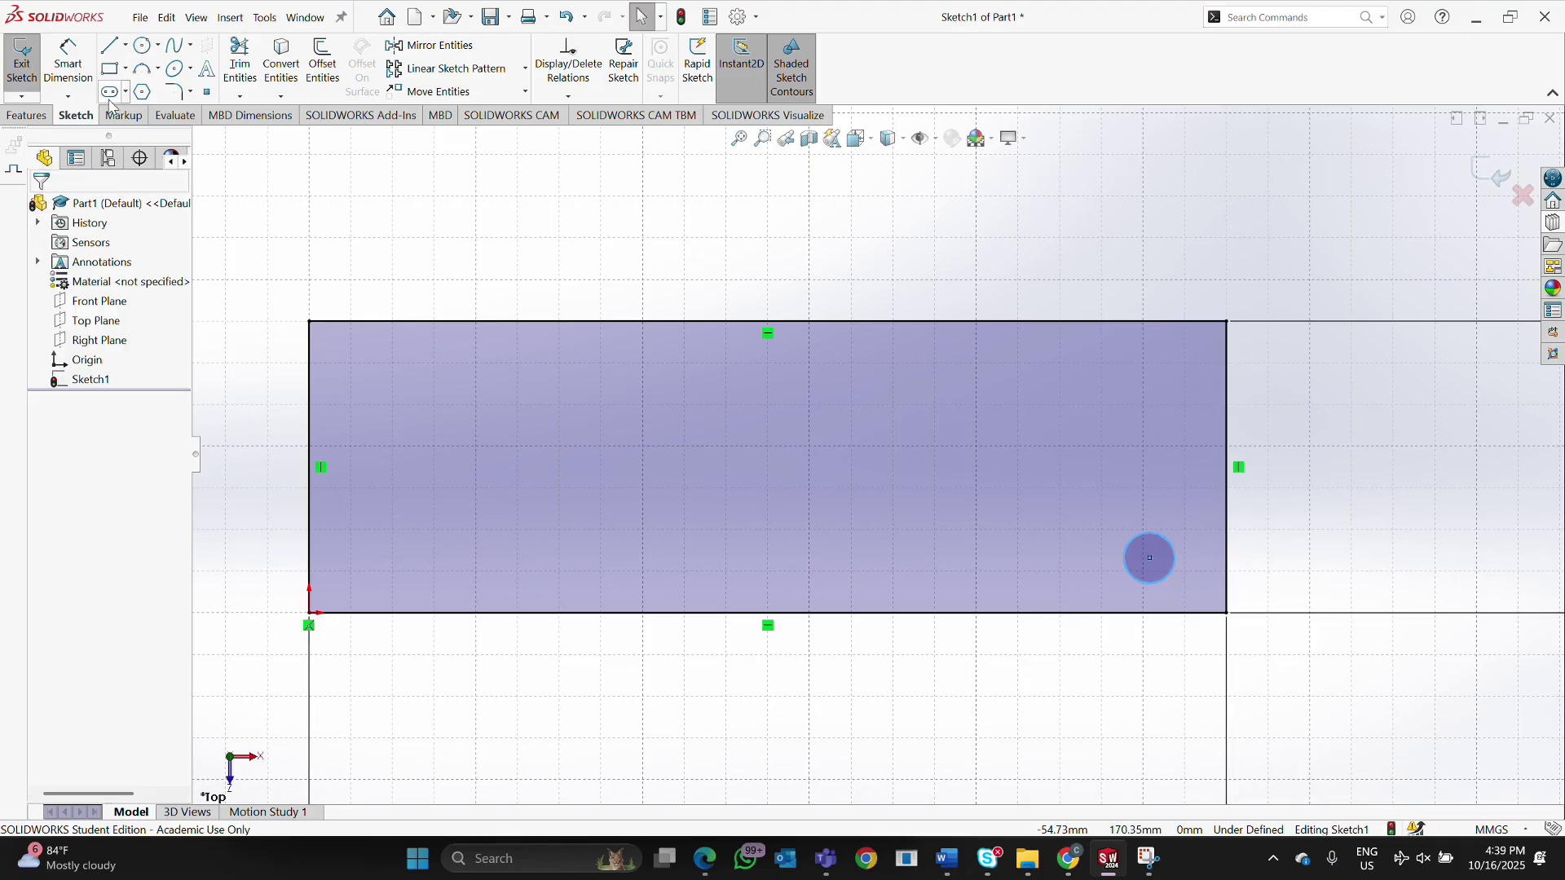
# Set the circle's diameter to 25 mm and place its dimension label above the rectangle.
pyautogui.click(67, 61)
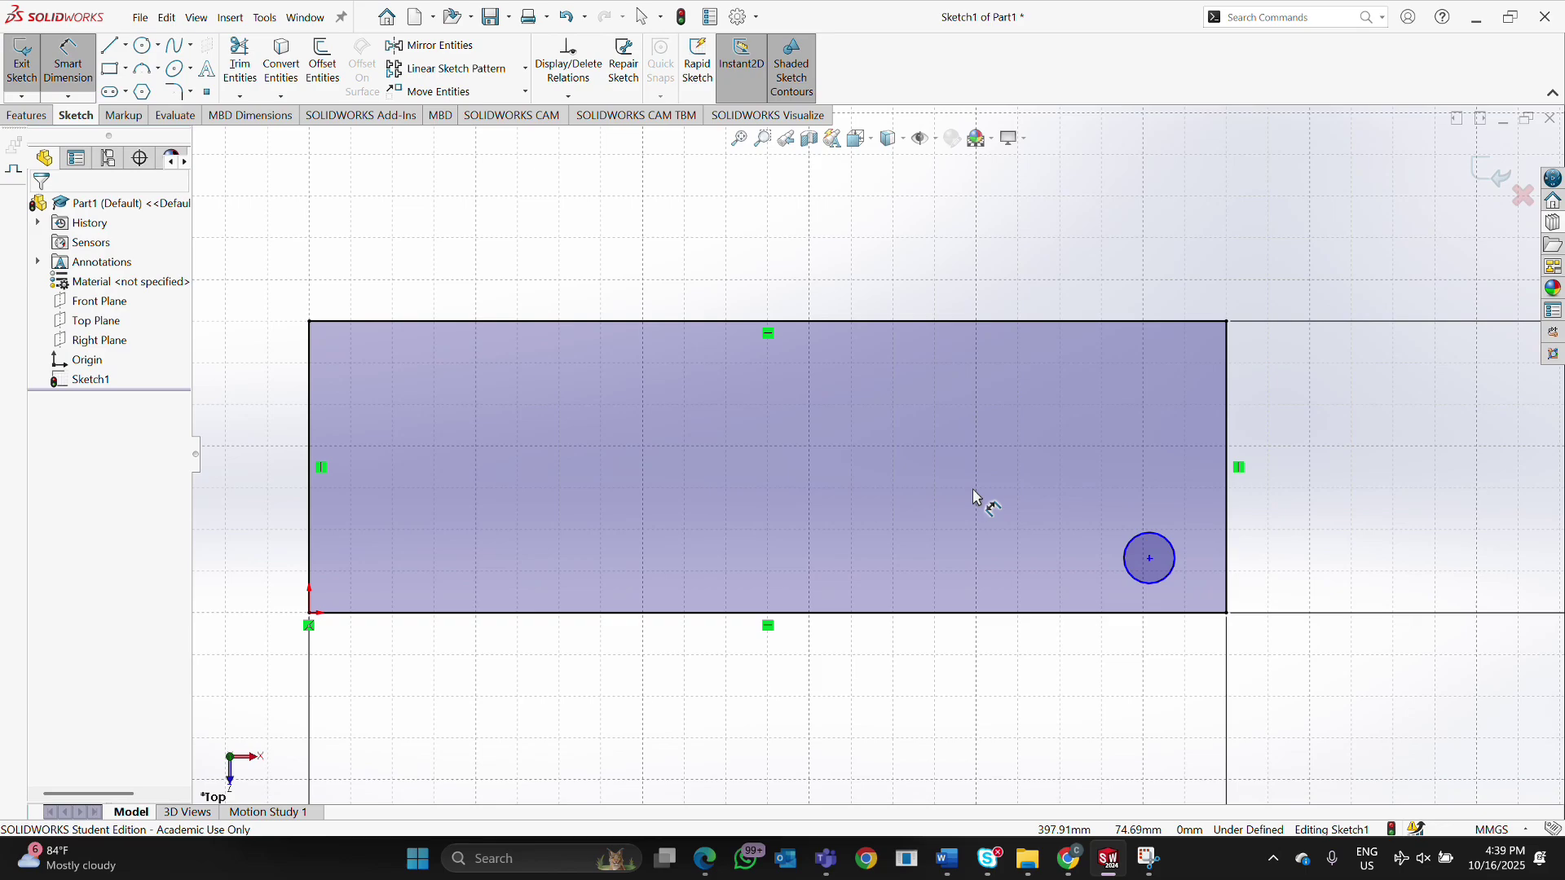
pyautogui.click(1161, 538)
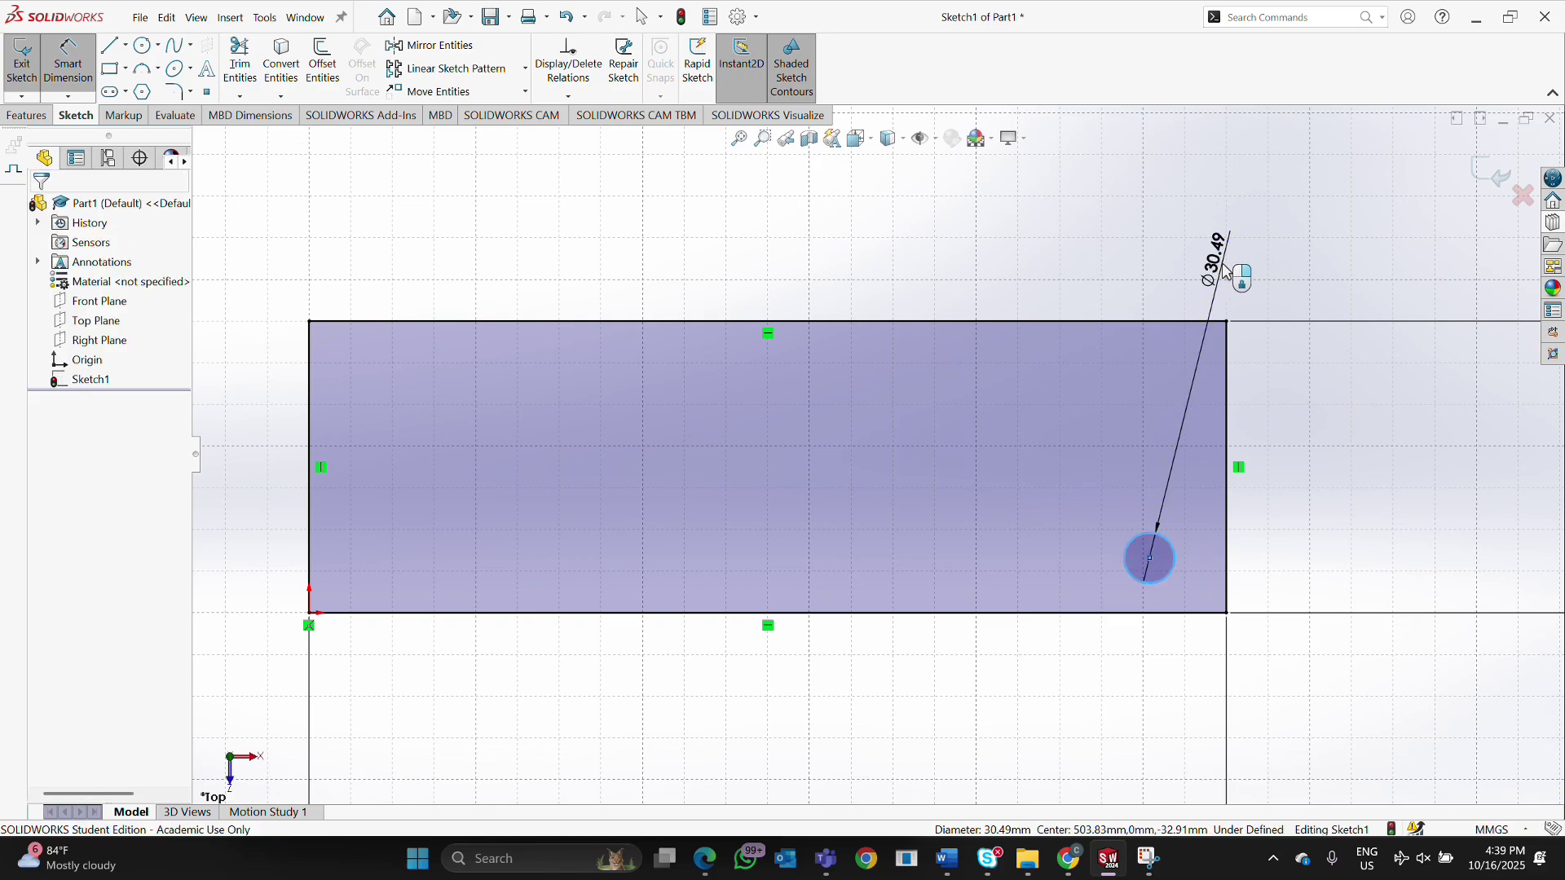
pyautogui.click(1227, 271)
pyautogui.write('25')
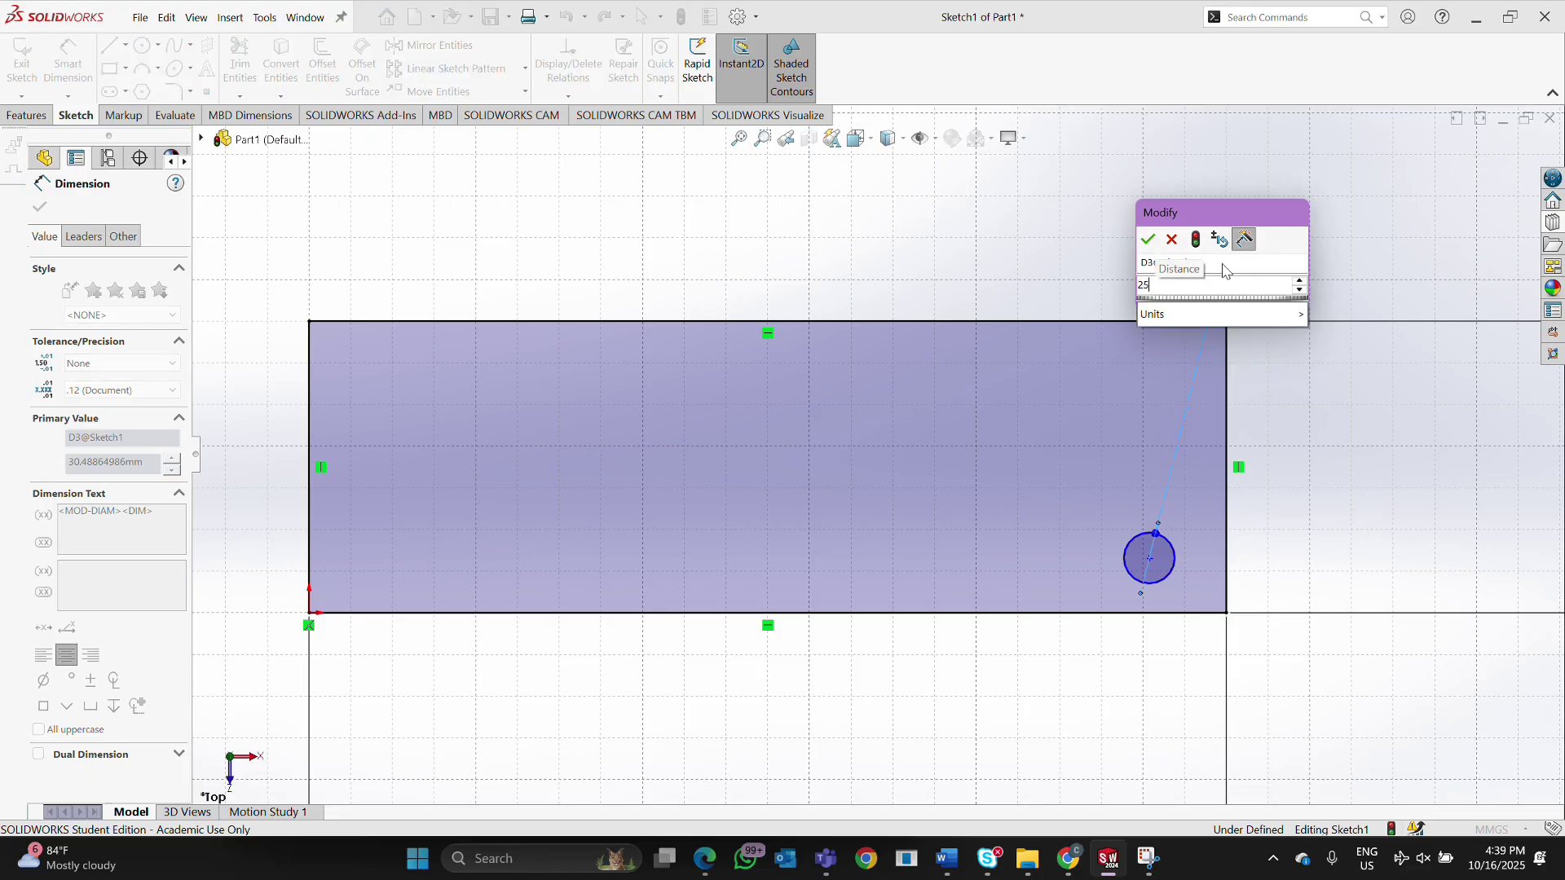
pyautogui.click(1148, 238)
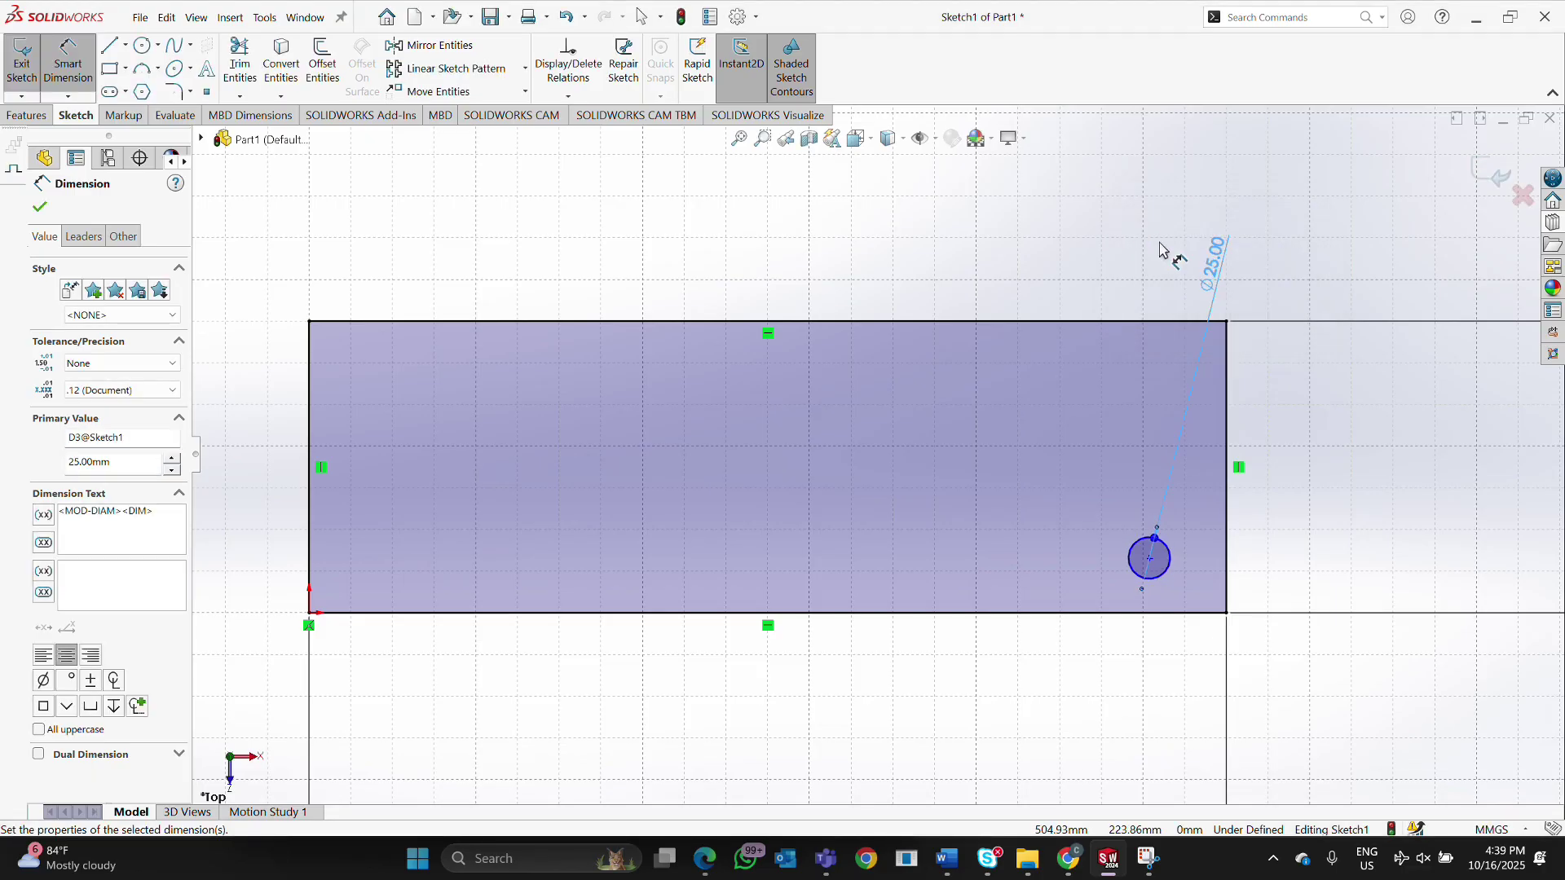
pyautogui.moveTo(1220, 264)
pyautogui.mouseDown()
pyautogui.moveTo(1283, 348)
pyautogui.moveTo(1326, 464)
pyautogui.moveTo(1328, 557)
pyautogui.moveTo(1337, 530)
pyautogui.moveTo(1268, 245)
pyautogui.moveTo(1241, 252)
pyautogui.mouseUp()
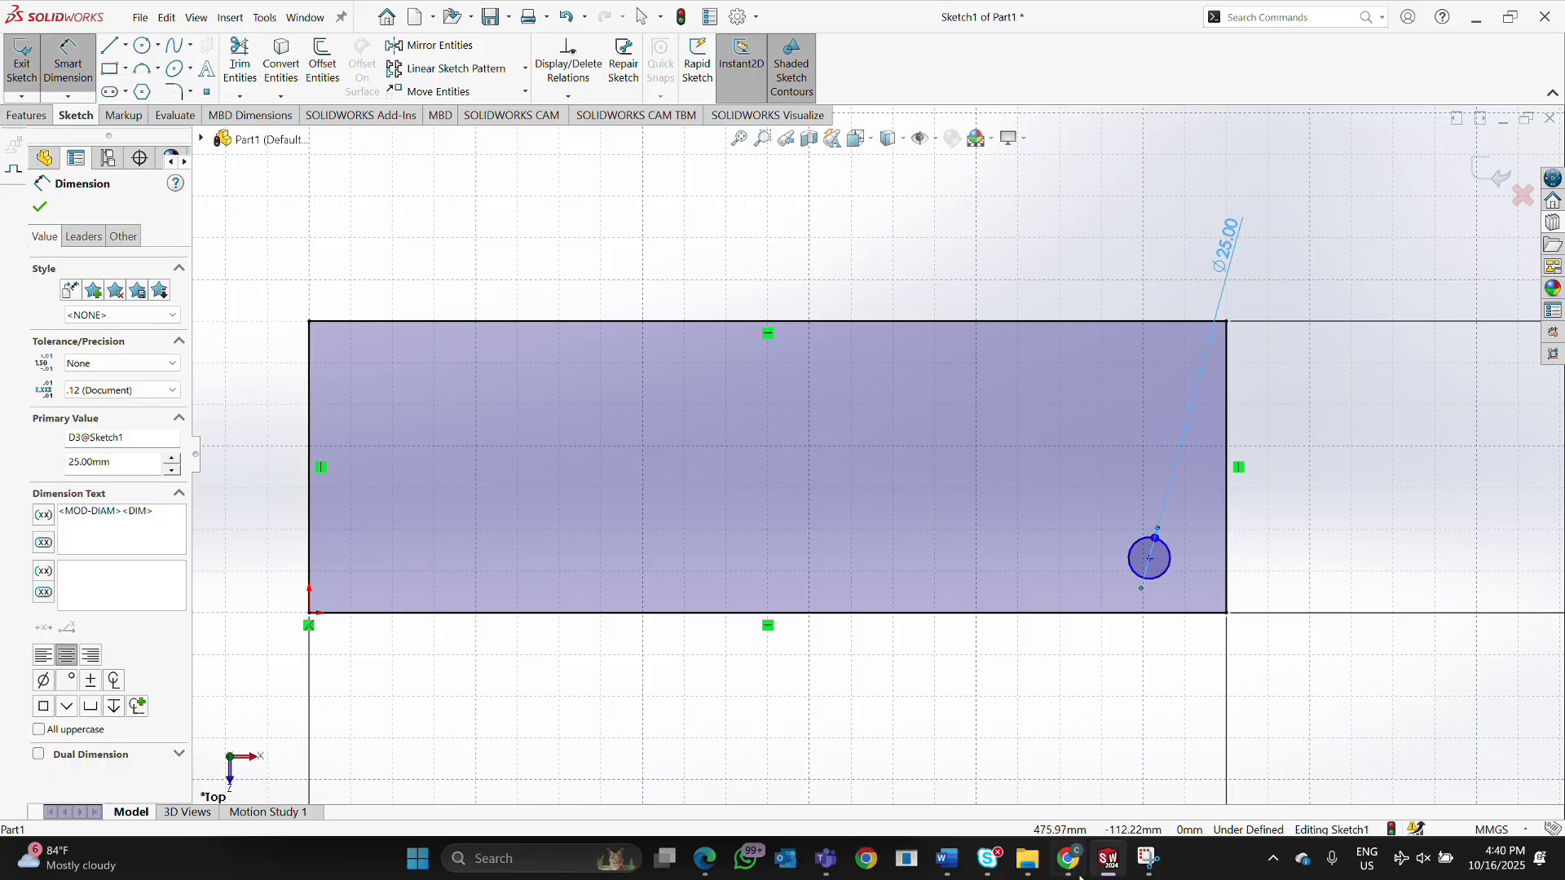
# Switch to Chrome and check the hole's location dimensions on the part drawing in the ENGINEERING DRAWING BASICS slides, then return to SOLIDWORKS.
pyautogui.moveTo(1069, 858)
pyautogui.click(1090, 790)
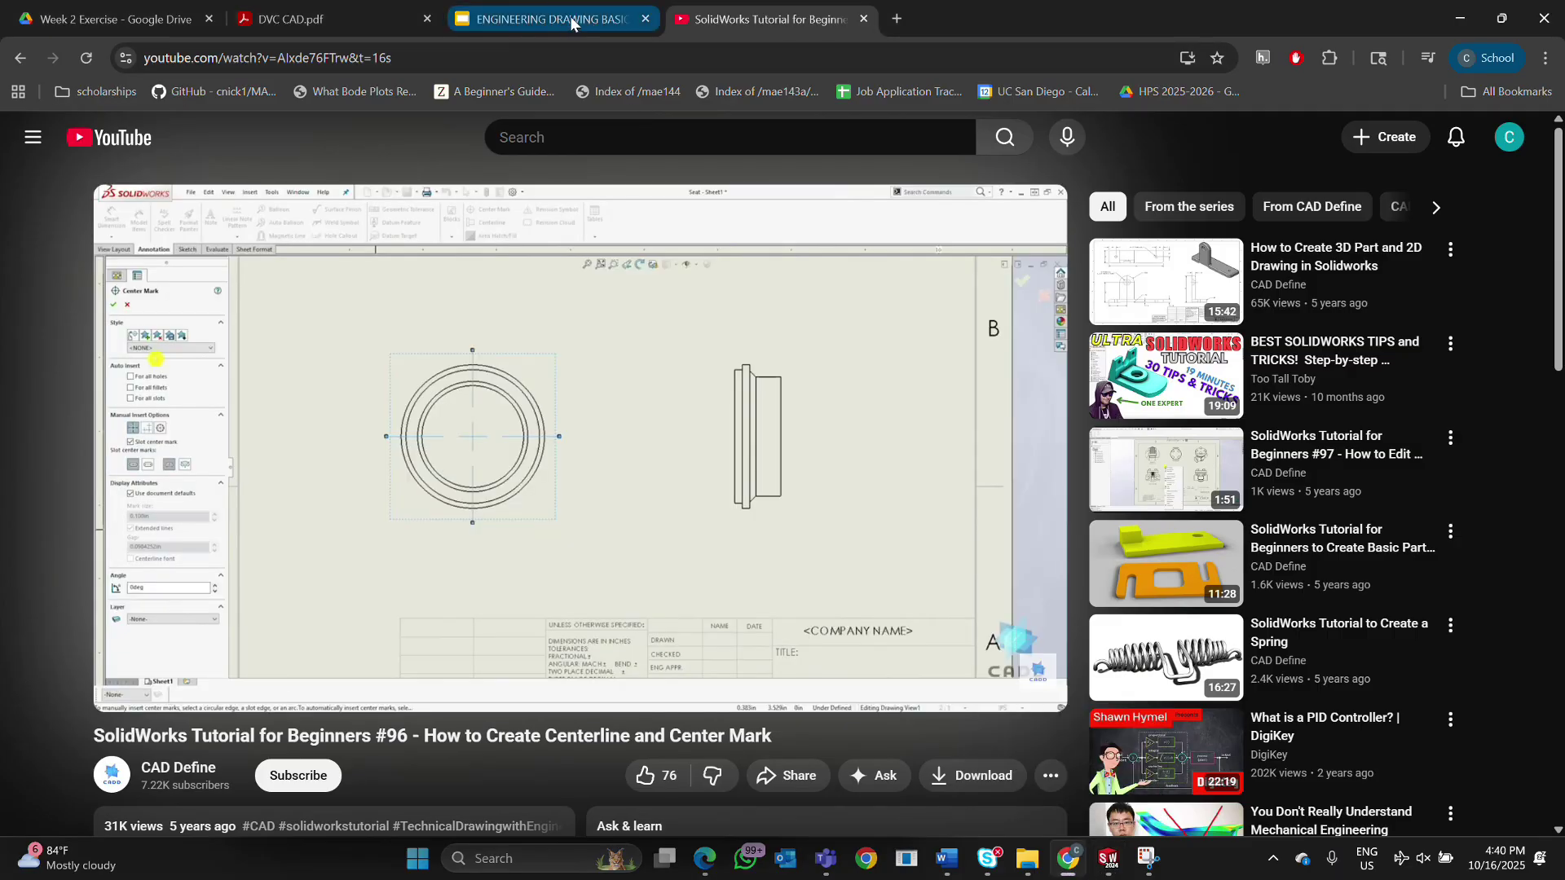
pyautogui.click(547, 18)
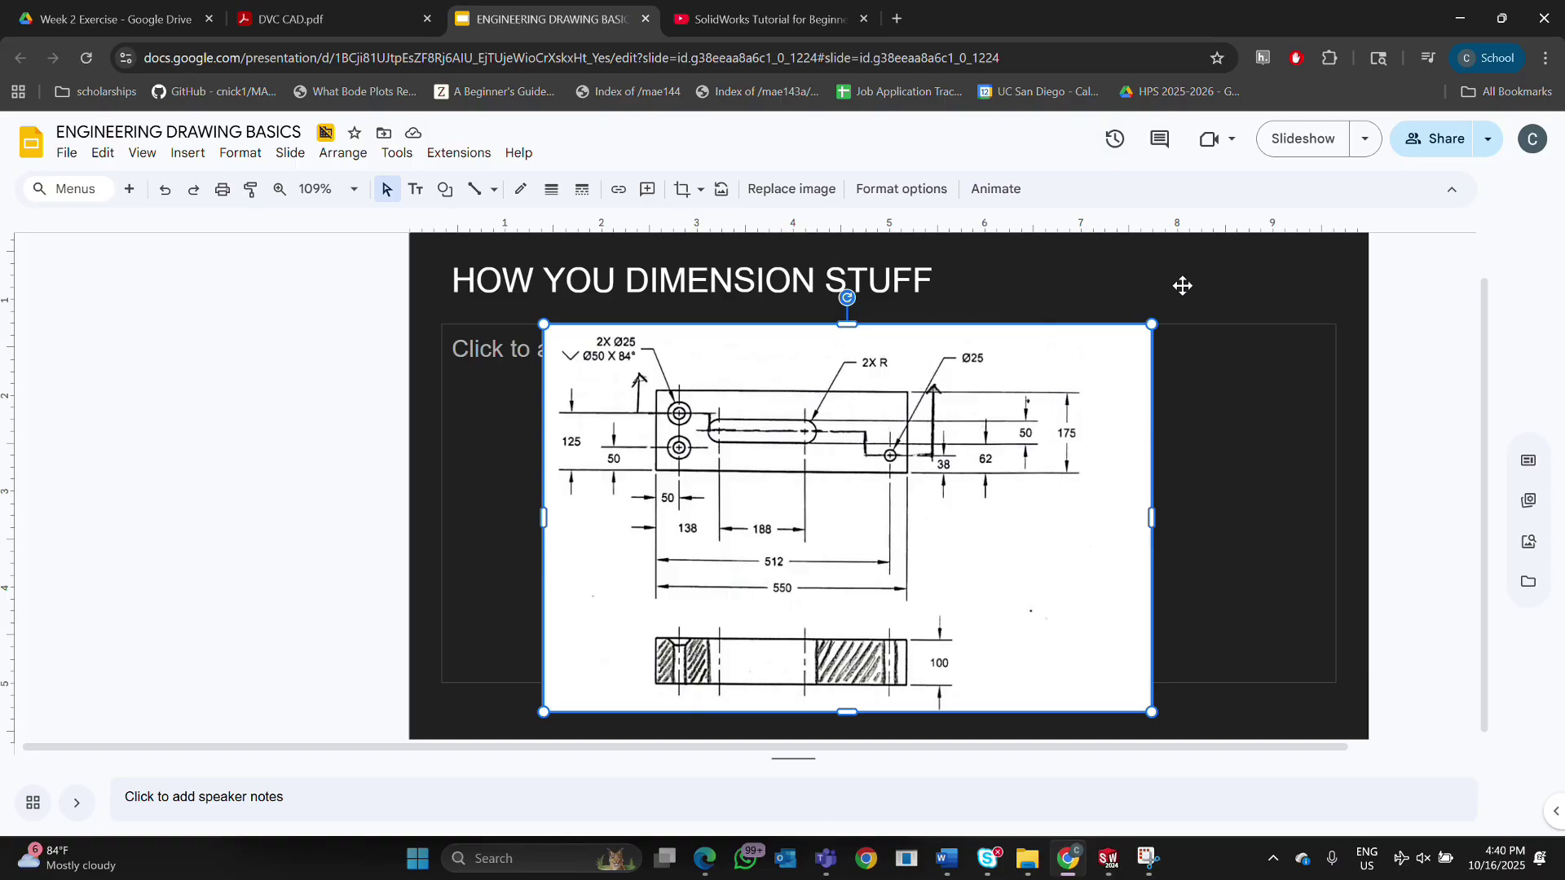
pyautogui.click(1458, 24)
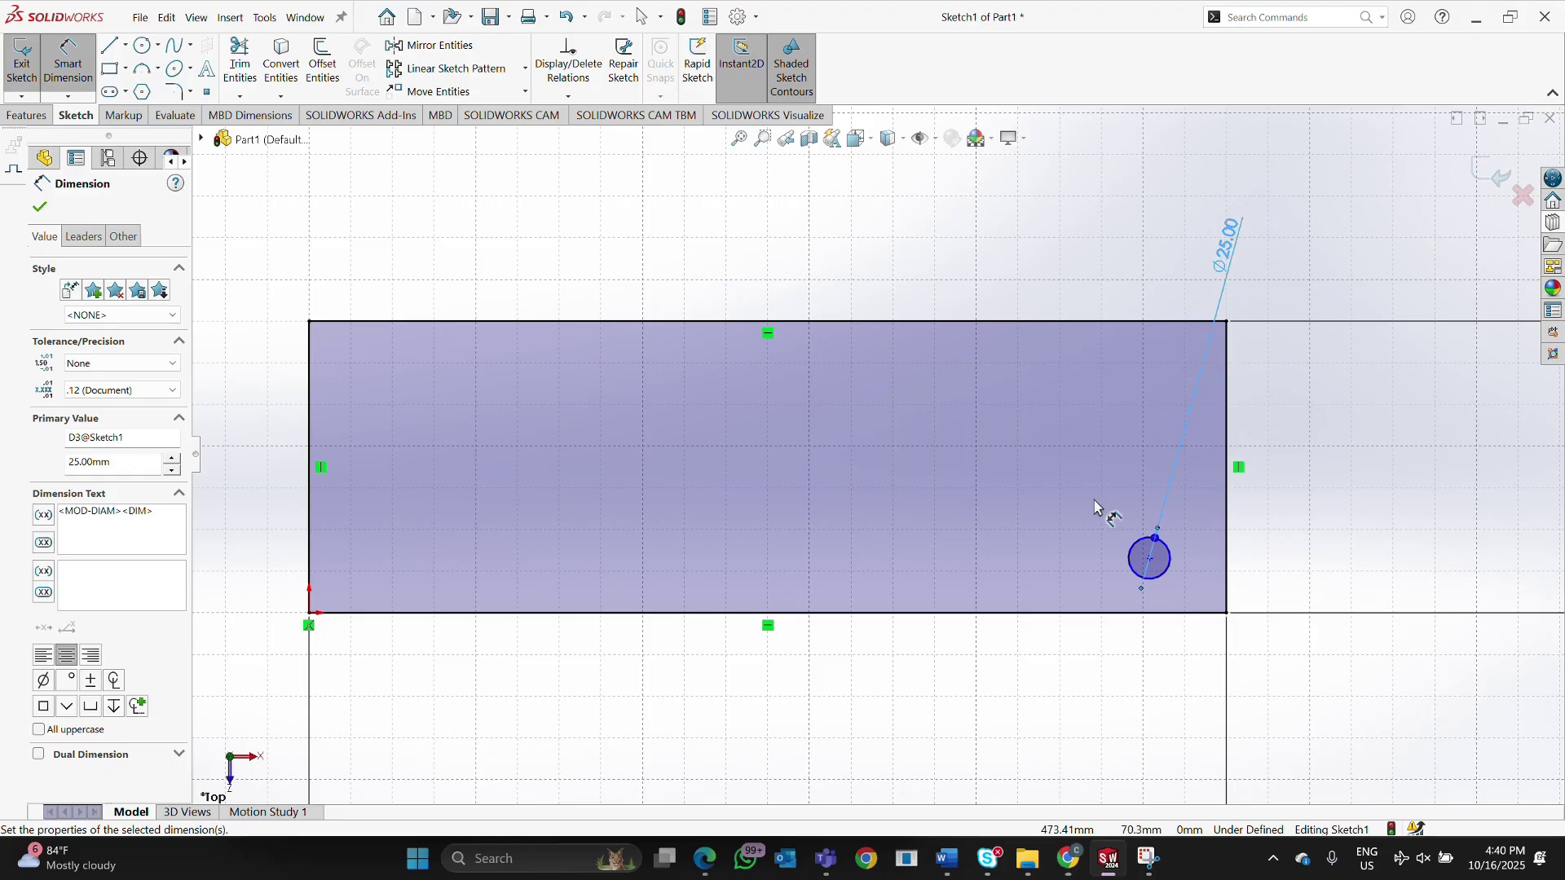
# Dimension the vertical distance from the rectangle's lower edge to the circle's centre as 38 mm.
pyautogui.click(1149, 558)
pyautogui.click(1136, 613)
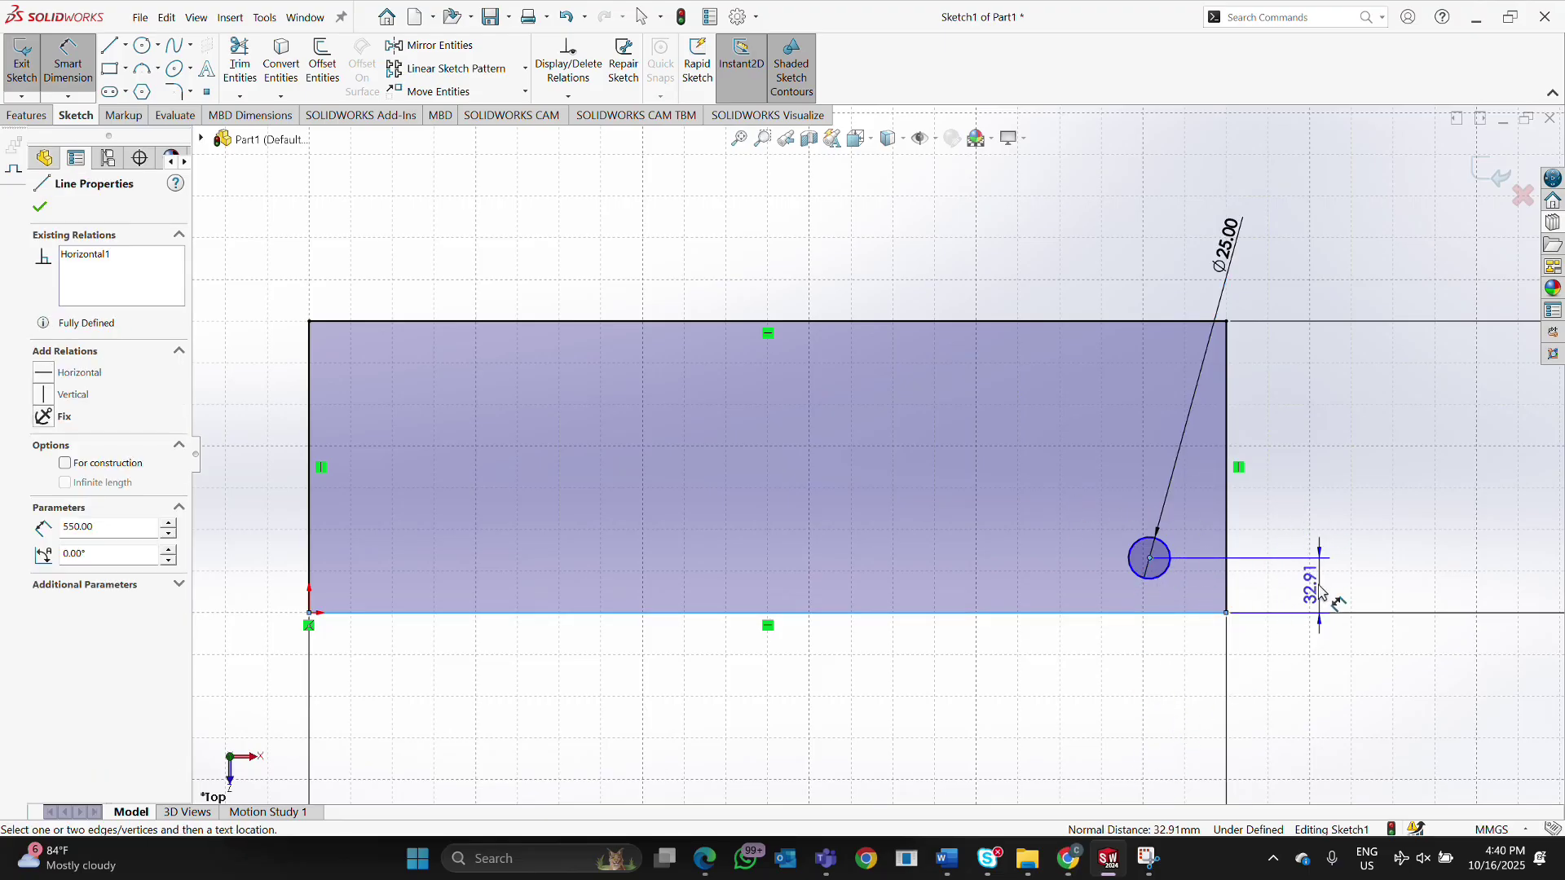
pyautogui.click(1322, 593)
pyautogui.write('38')
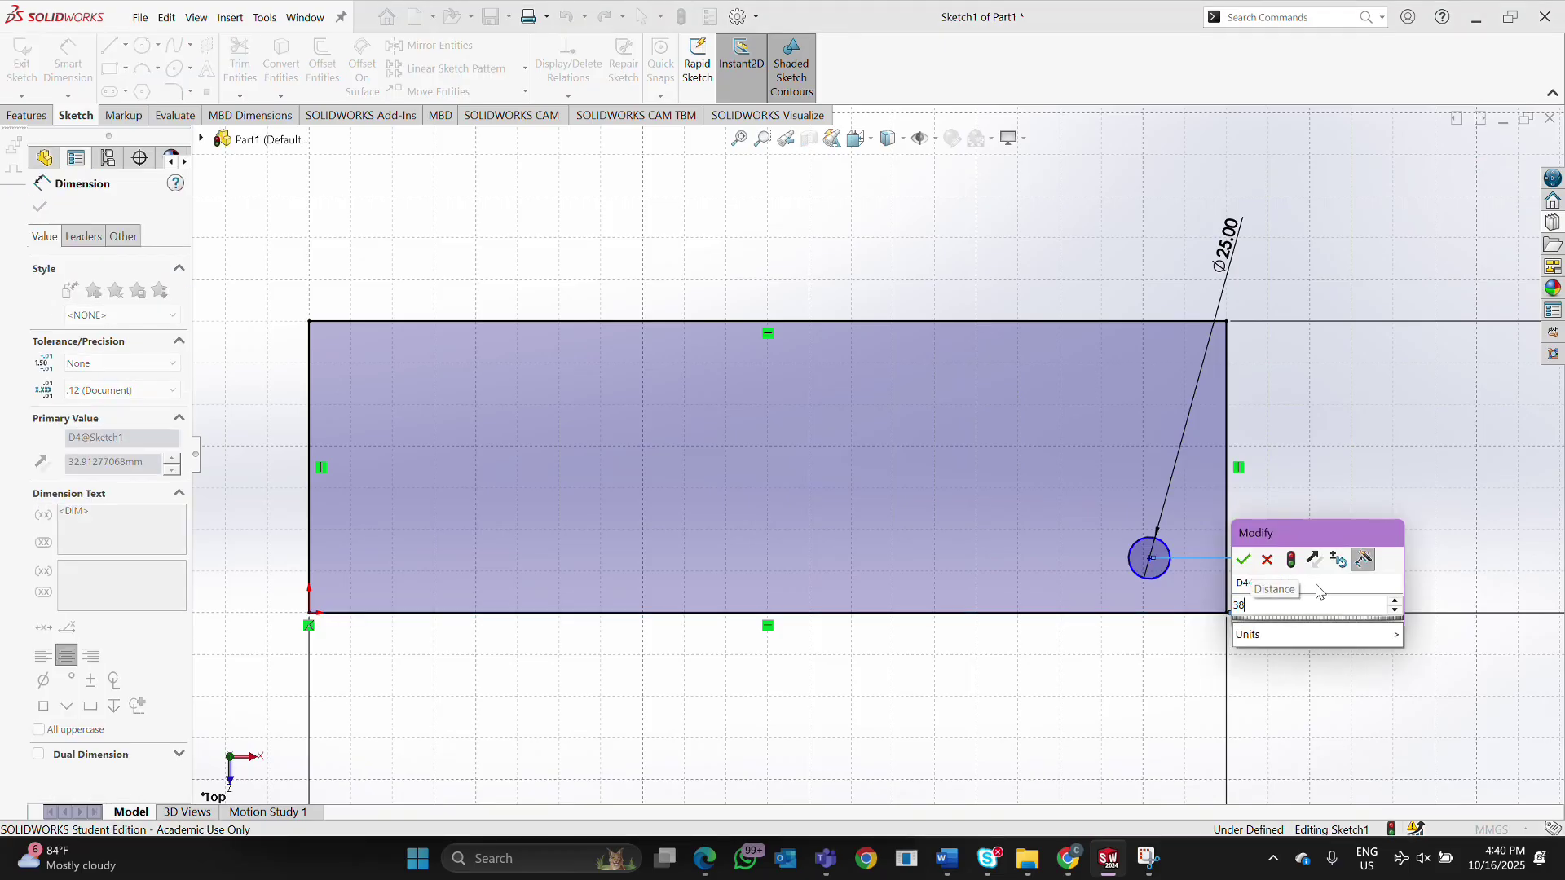
pyautogui.click(1243, 560)
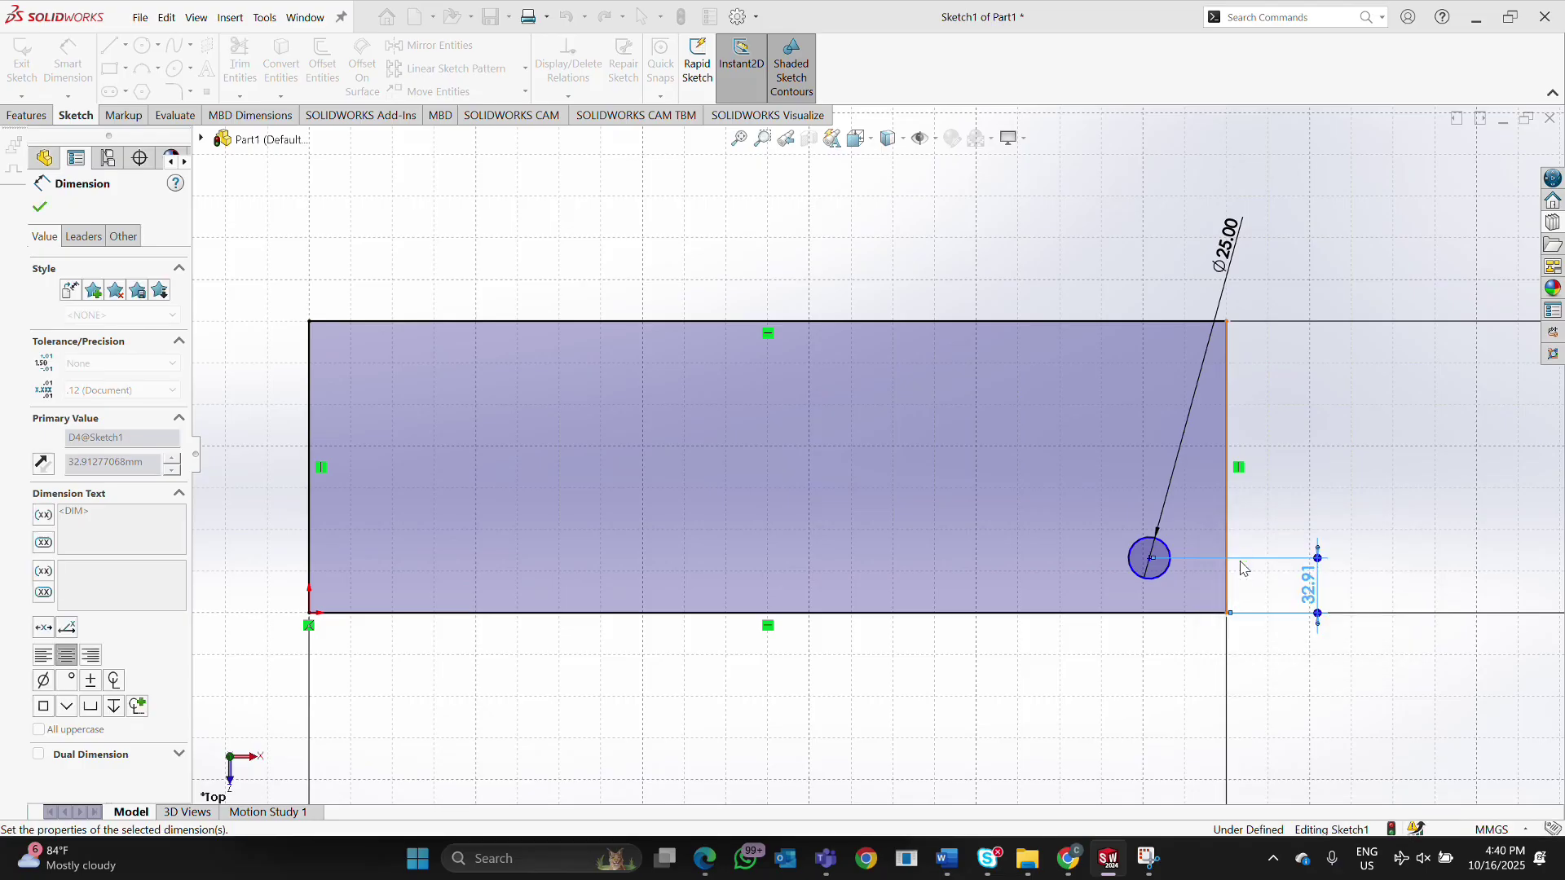
pyautogui.scroll(1, 1261, 499)
pyautogui.scroll(-1, 1261, 499)
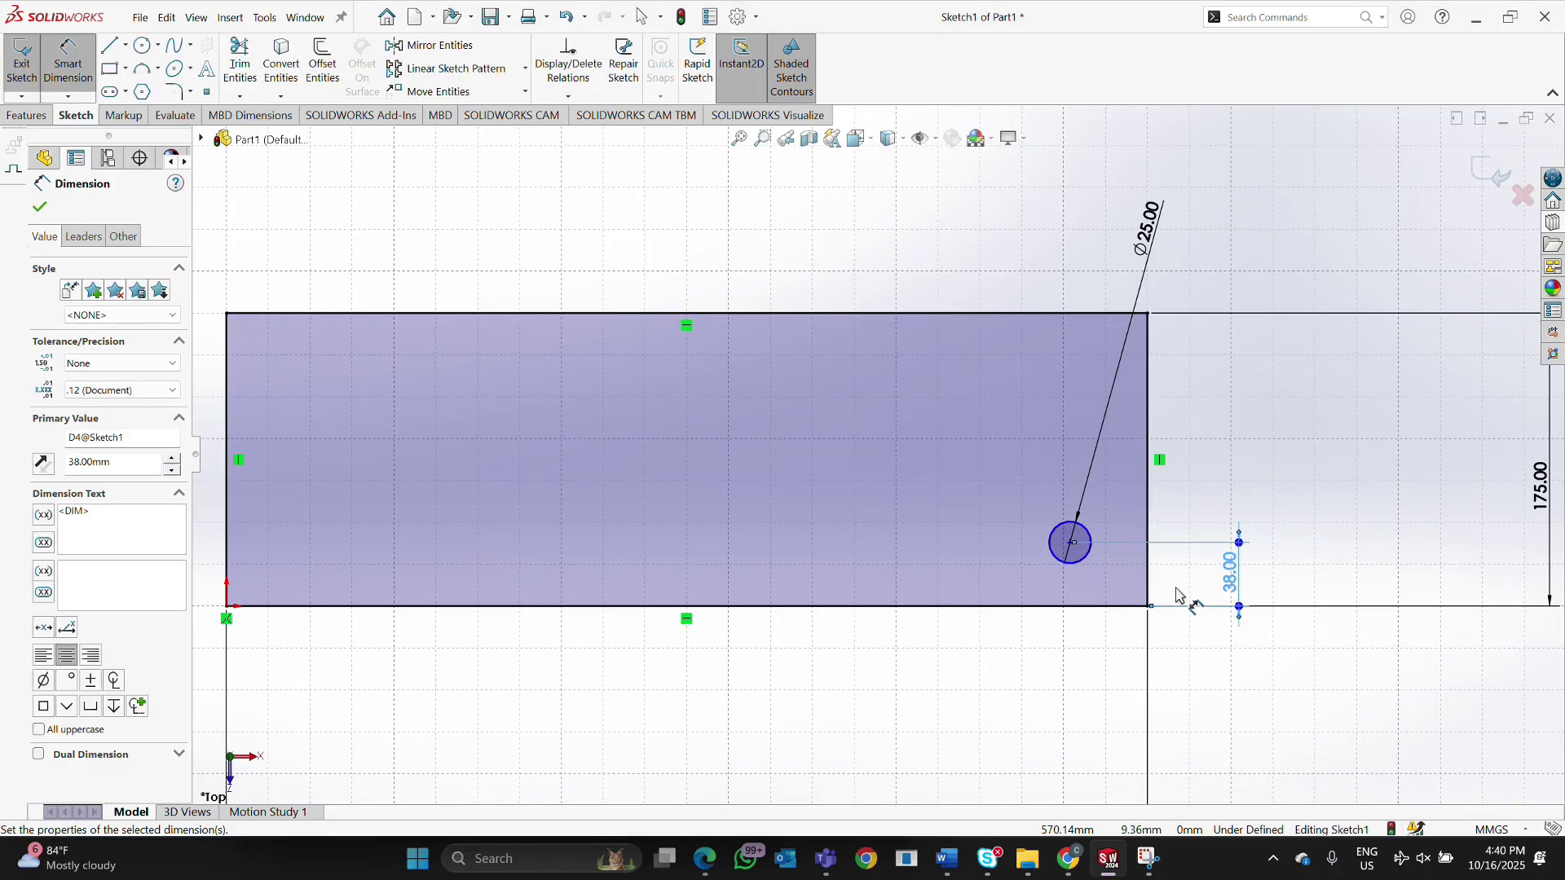
# Dimension the horizontal distance from the rectangle's left edge to the circle's centre as 512 mm.
pyautogui.click(1072, 543)
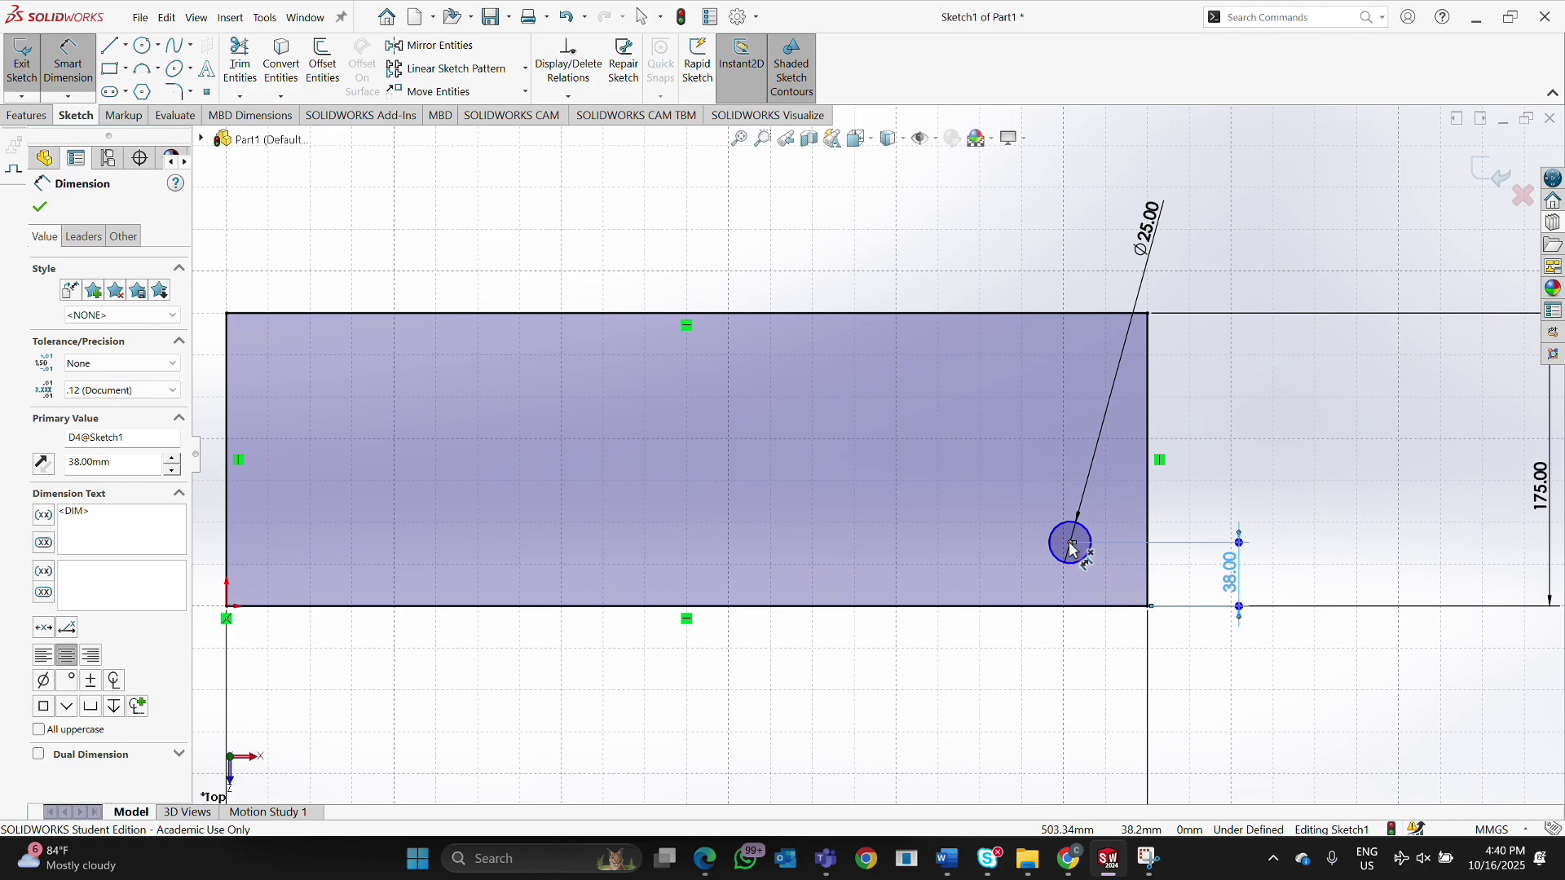
pyautogui.click(227, 536)
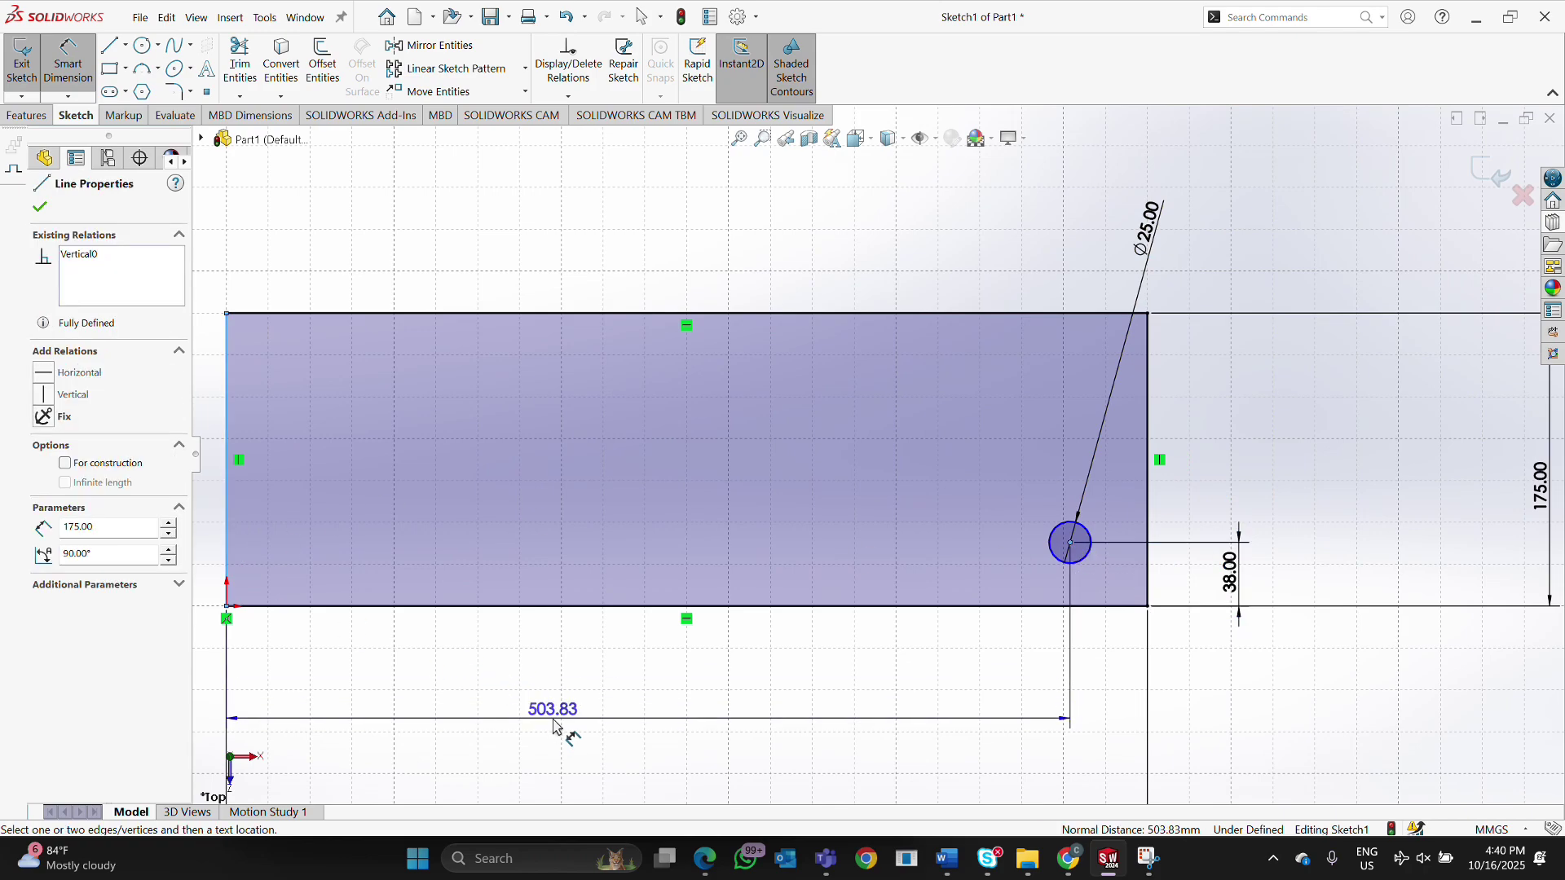
pyautogui.click(555, 724)
pyautogui.write('512')
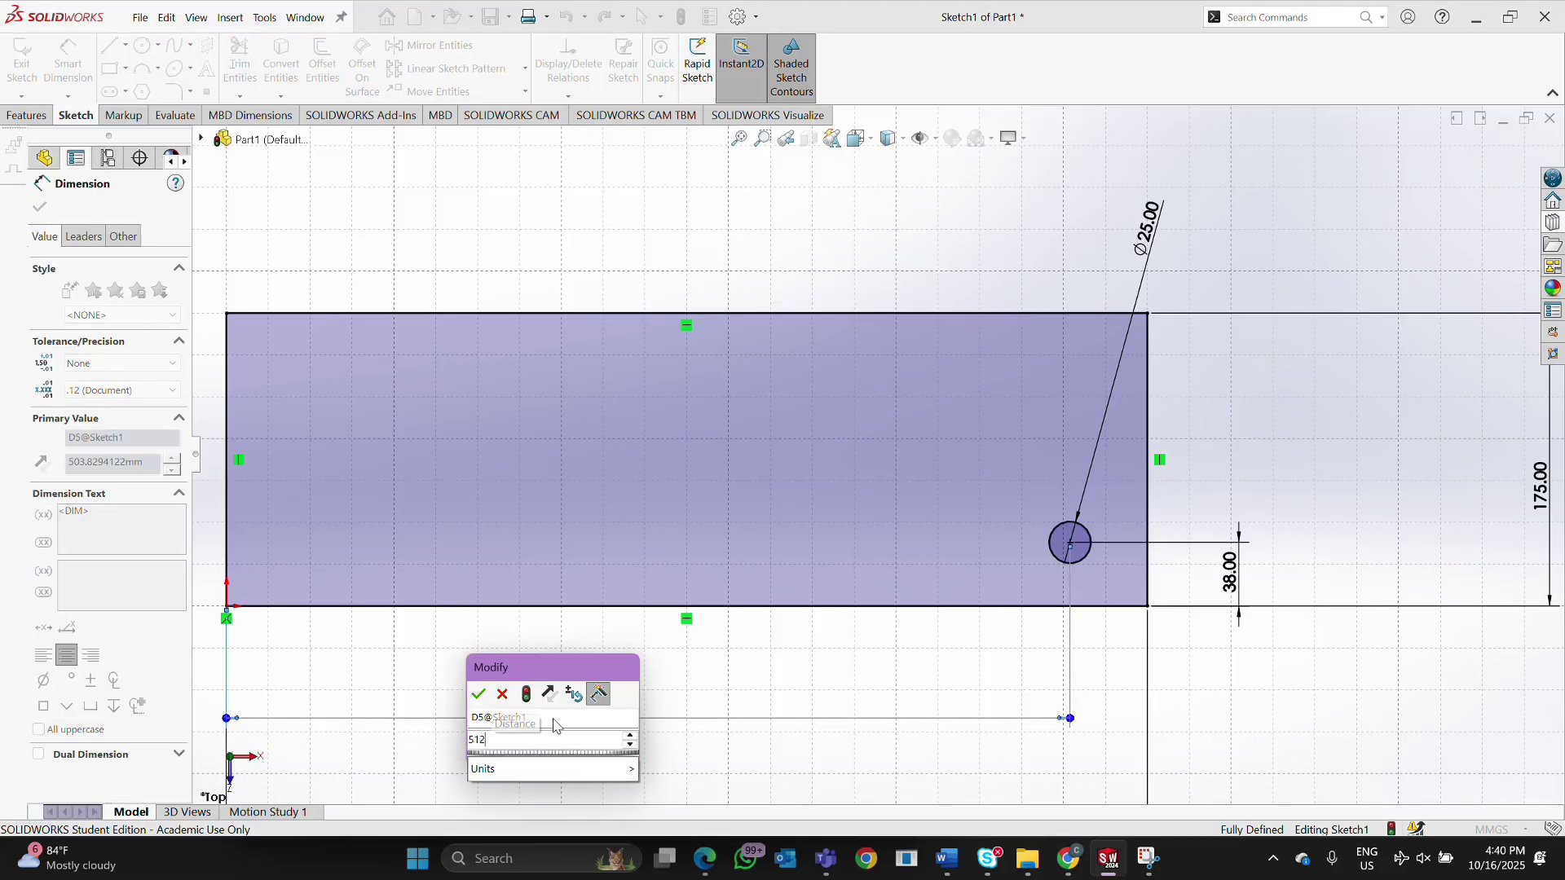
pyautogui.click(479, 694)
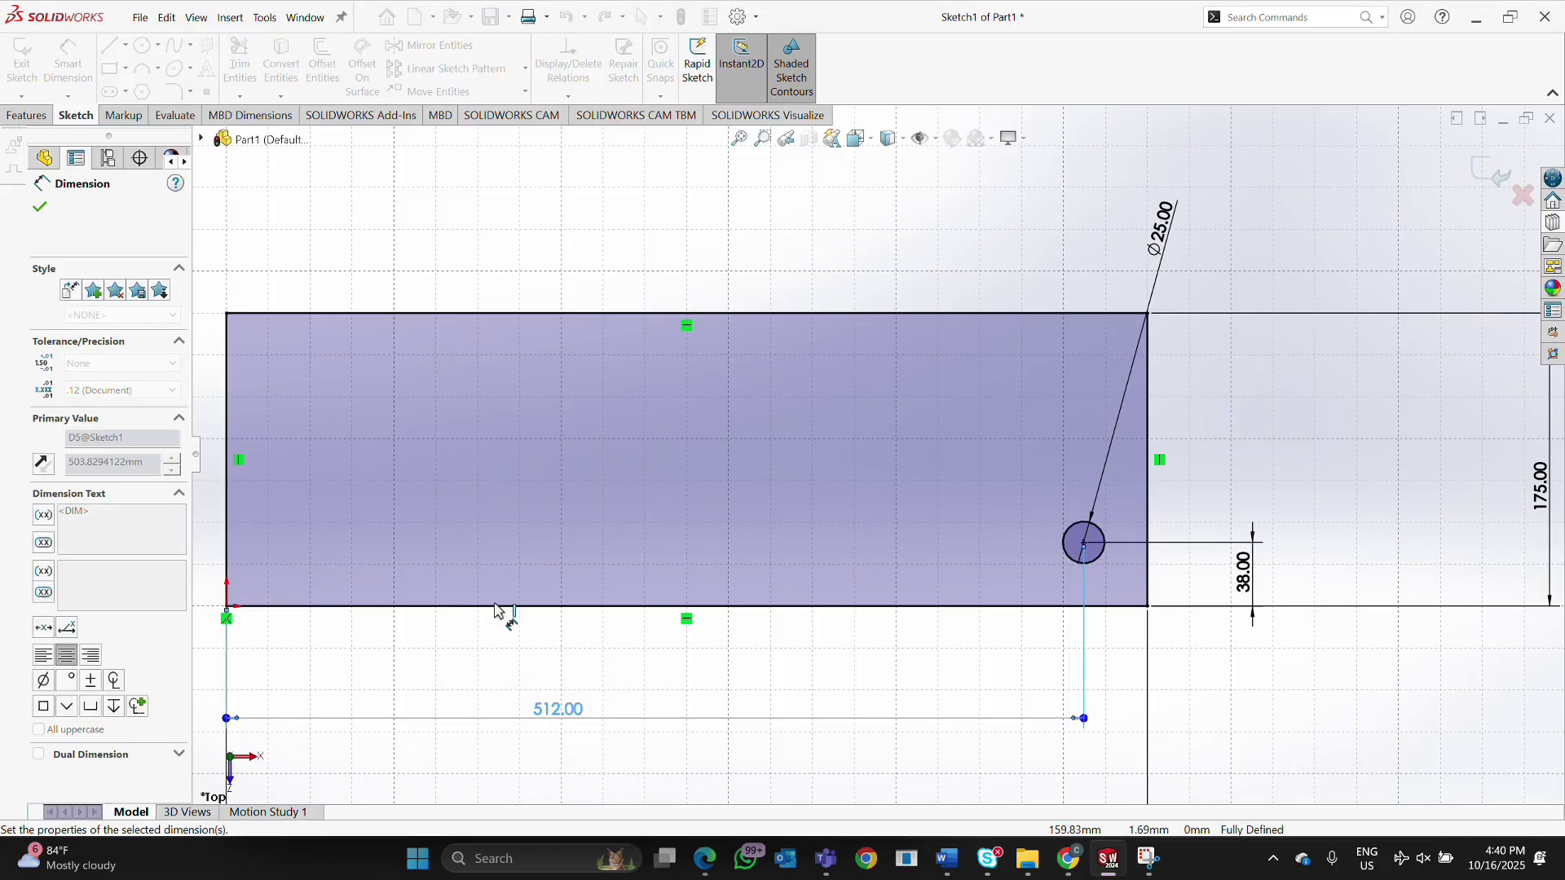
pyautogui.press('f')
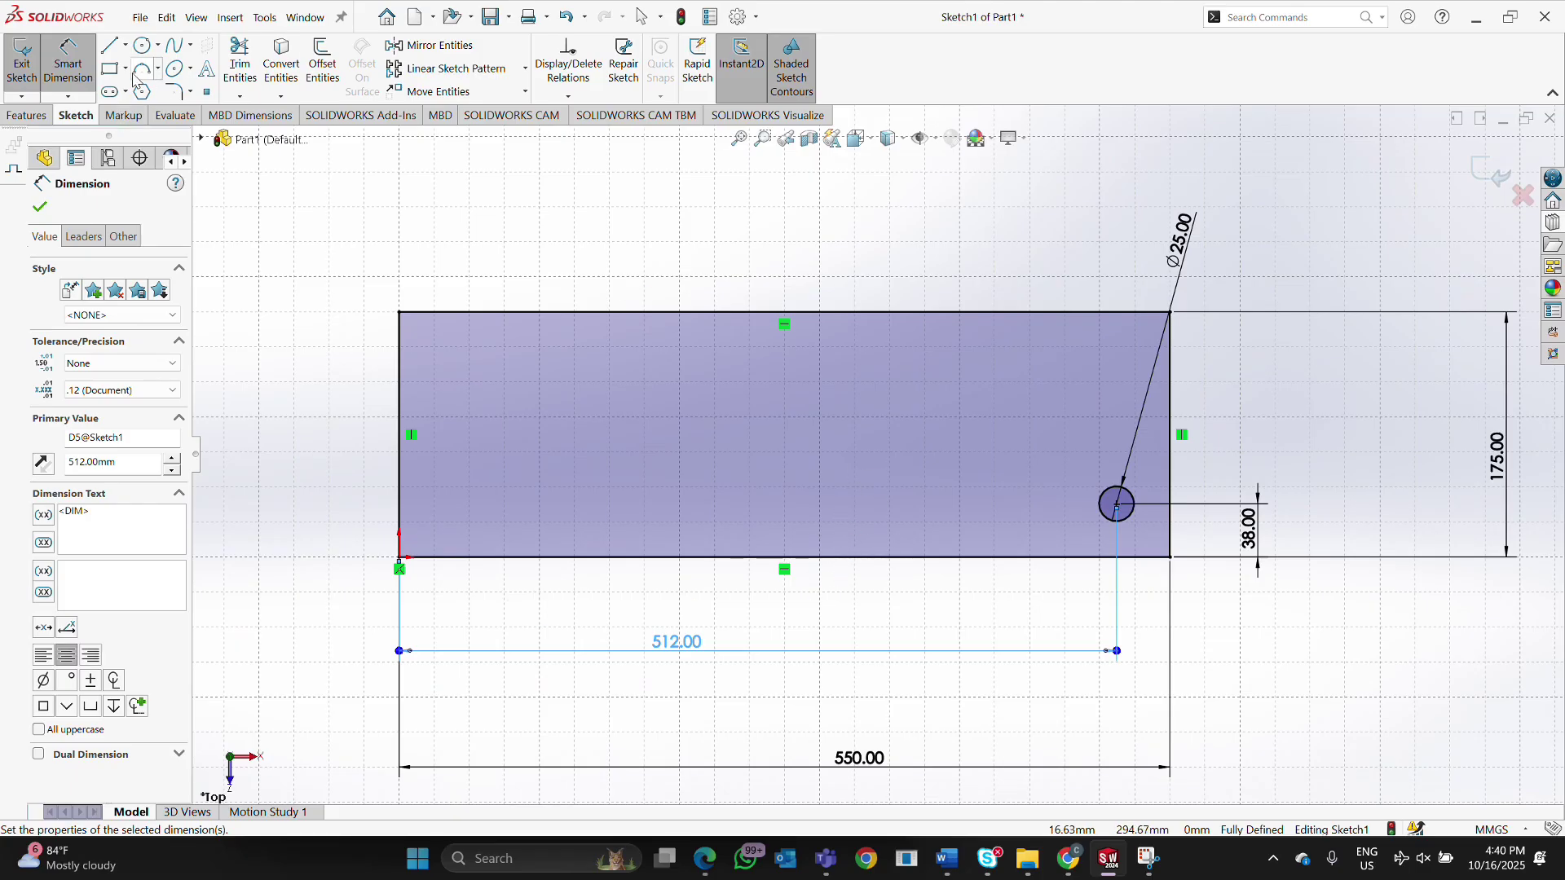
# Sketch a horizontal straight slot inside the rectangle, about 266 mm between arc centres and about 36 mm wide.
pyautogui.click(111, 92)
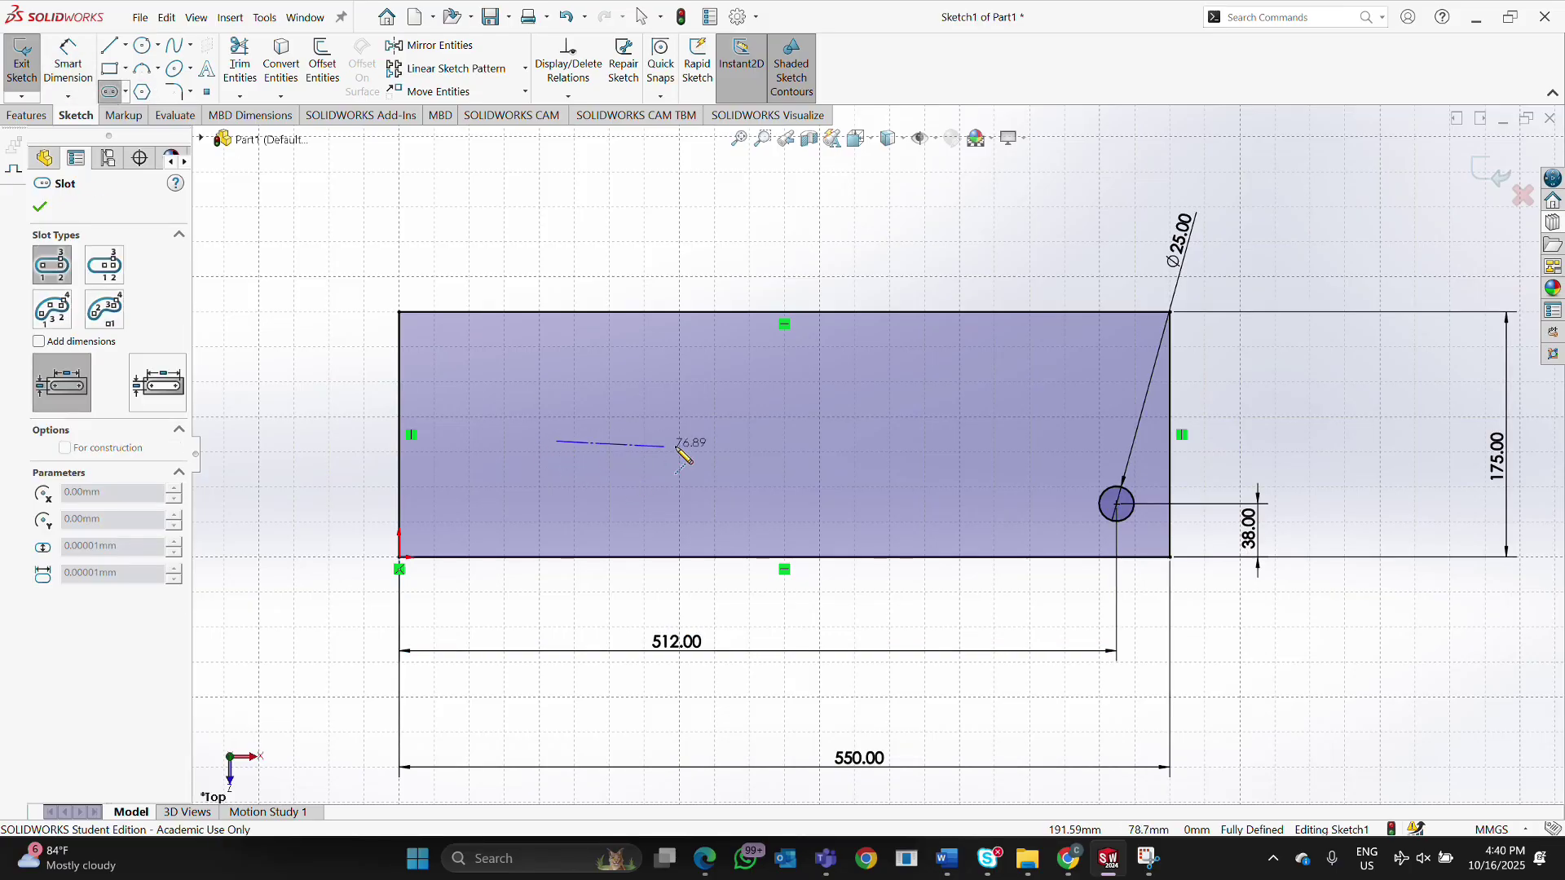
pyautogui.click(930, 441)
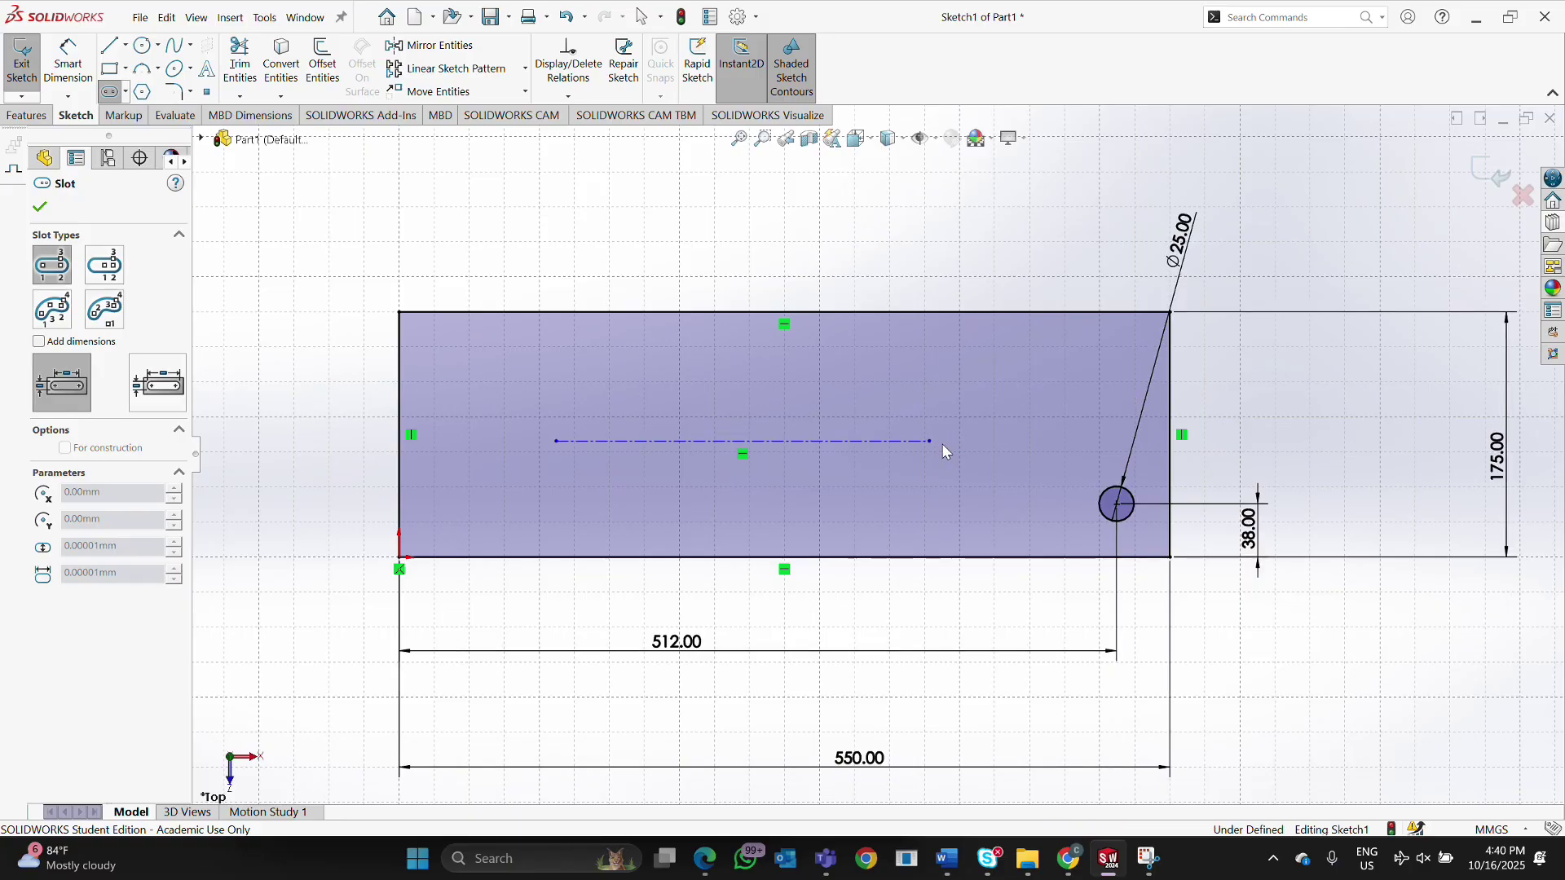
pyautogui.click(973, 466)
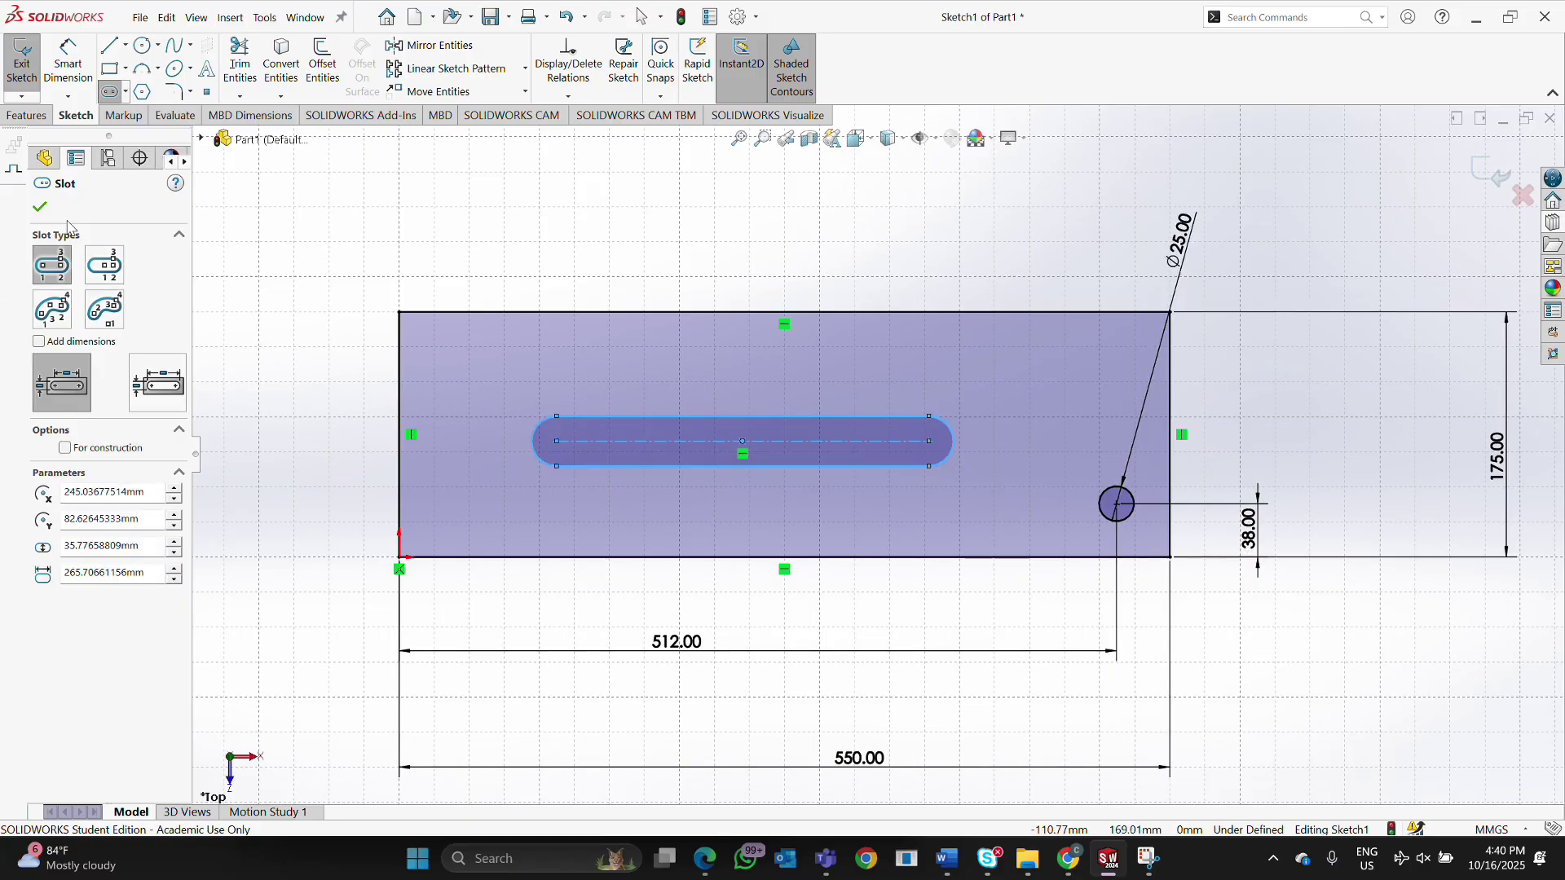
pyautogui.click(40, 208)
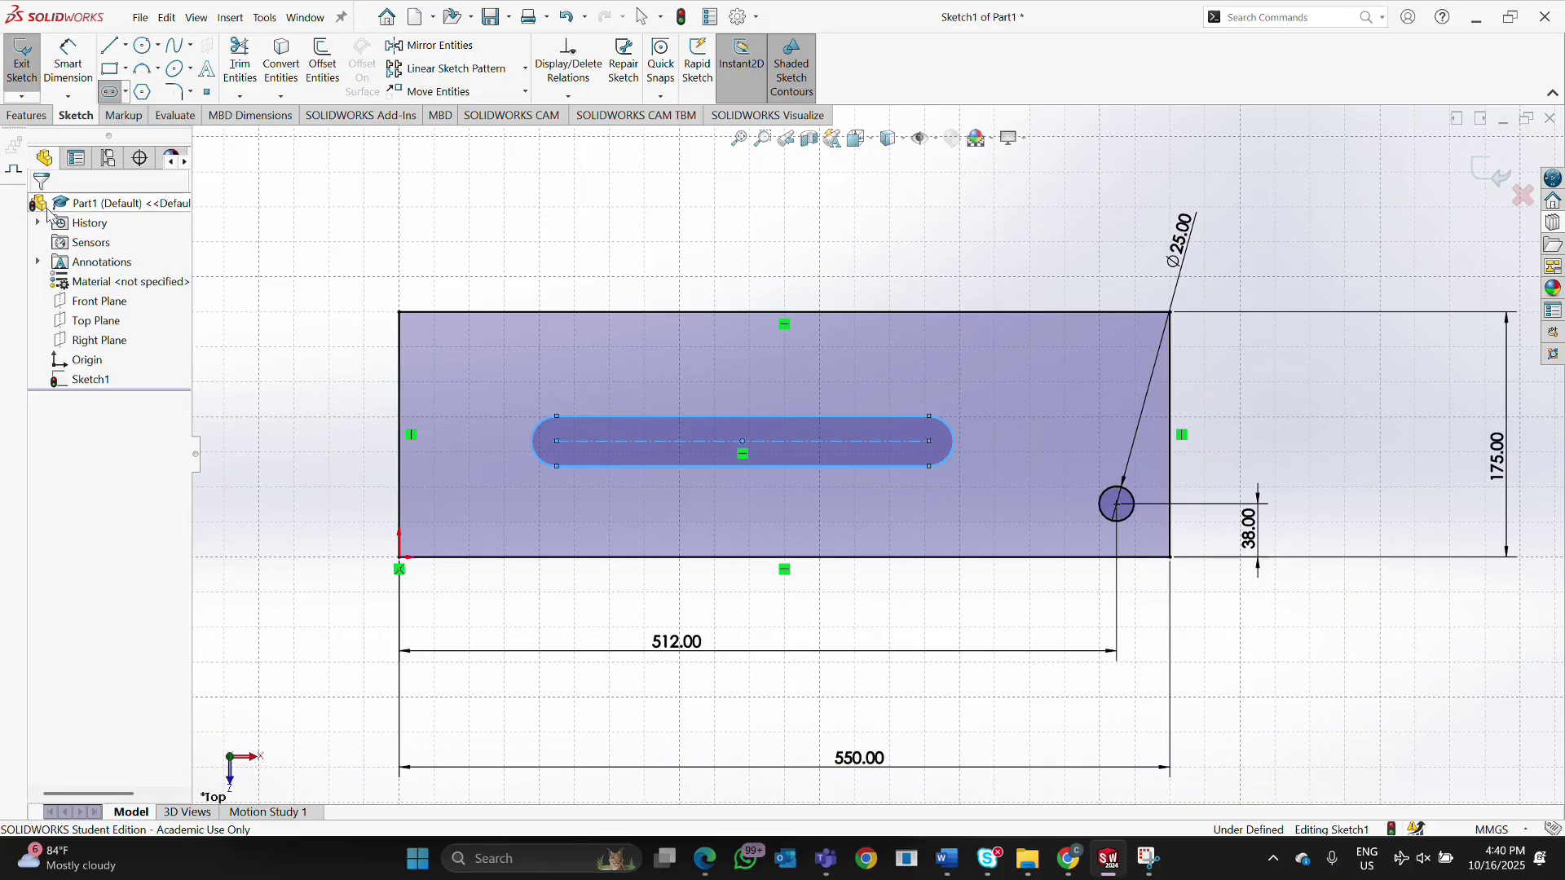
# Dimension the slot's width between its two straight edges as 50 mm.
pyautogui.click(68, 66)
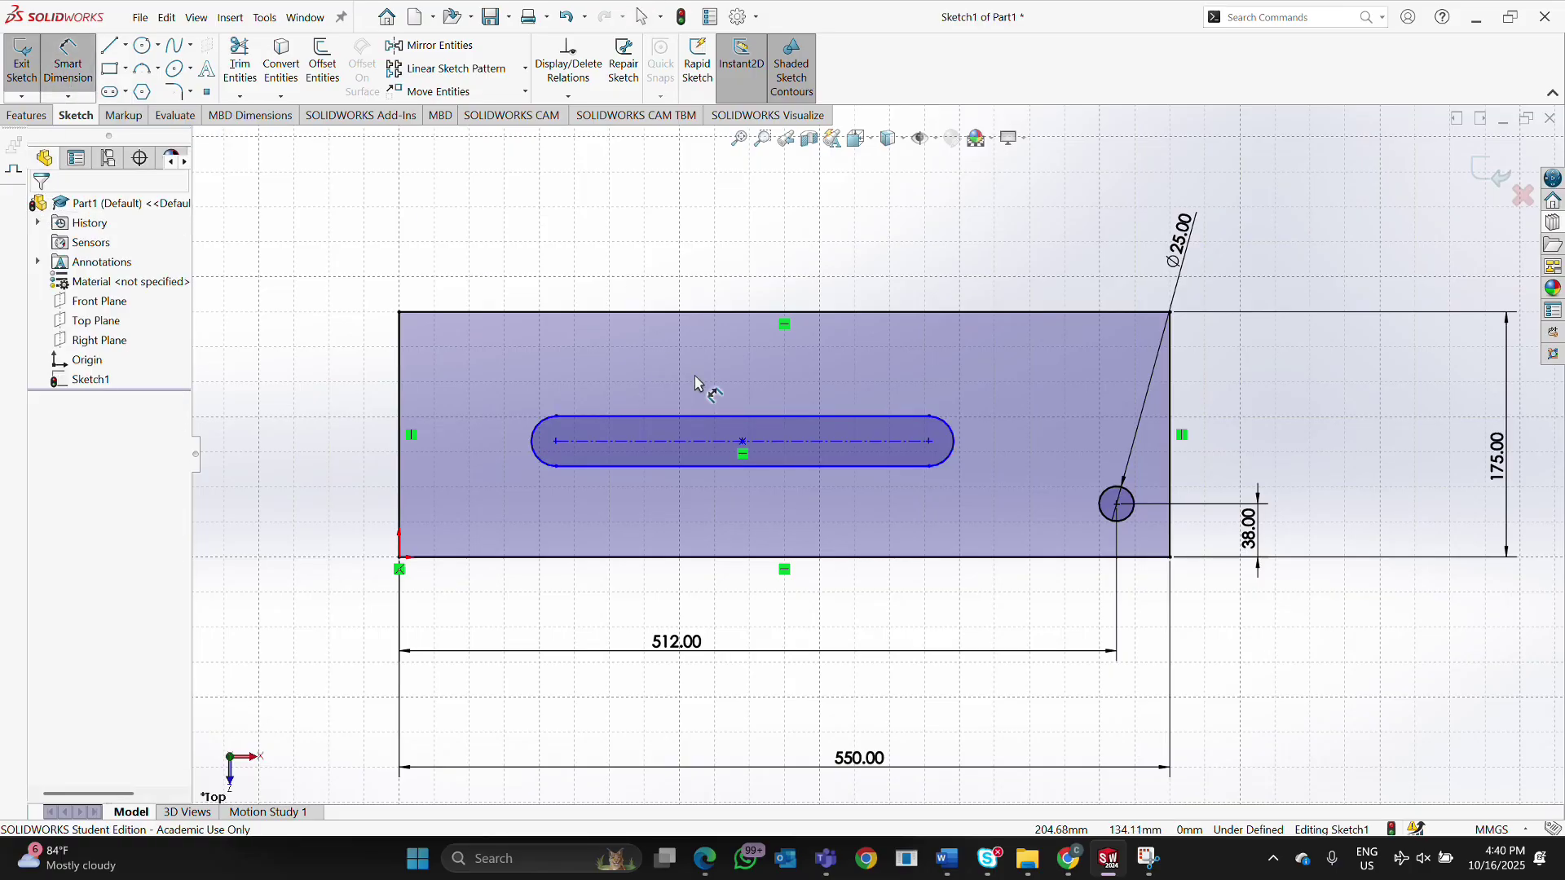
pyautogui.click(804, 467)
pyautogui.click(920, 418)
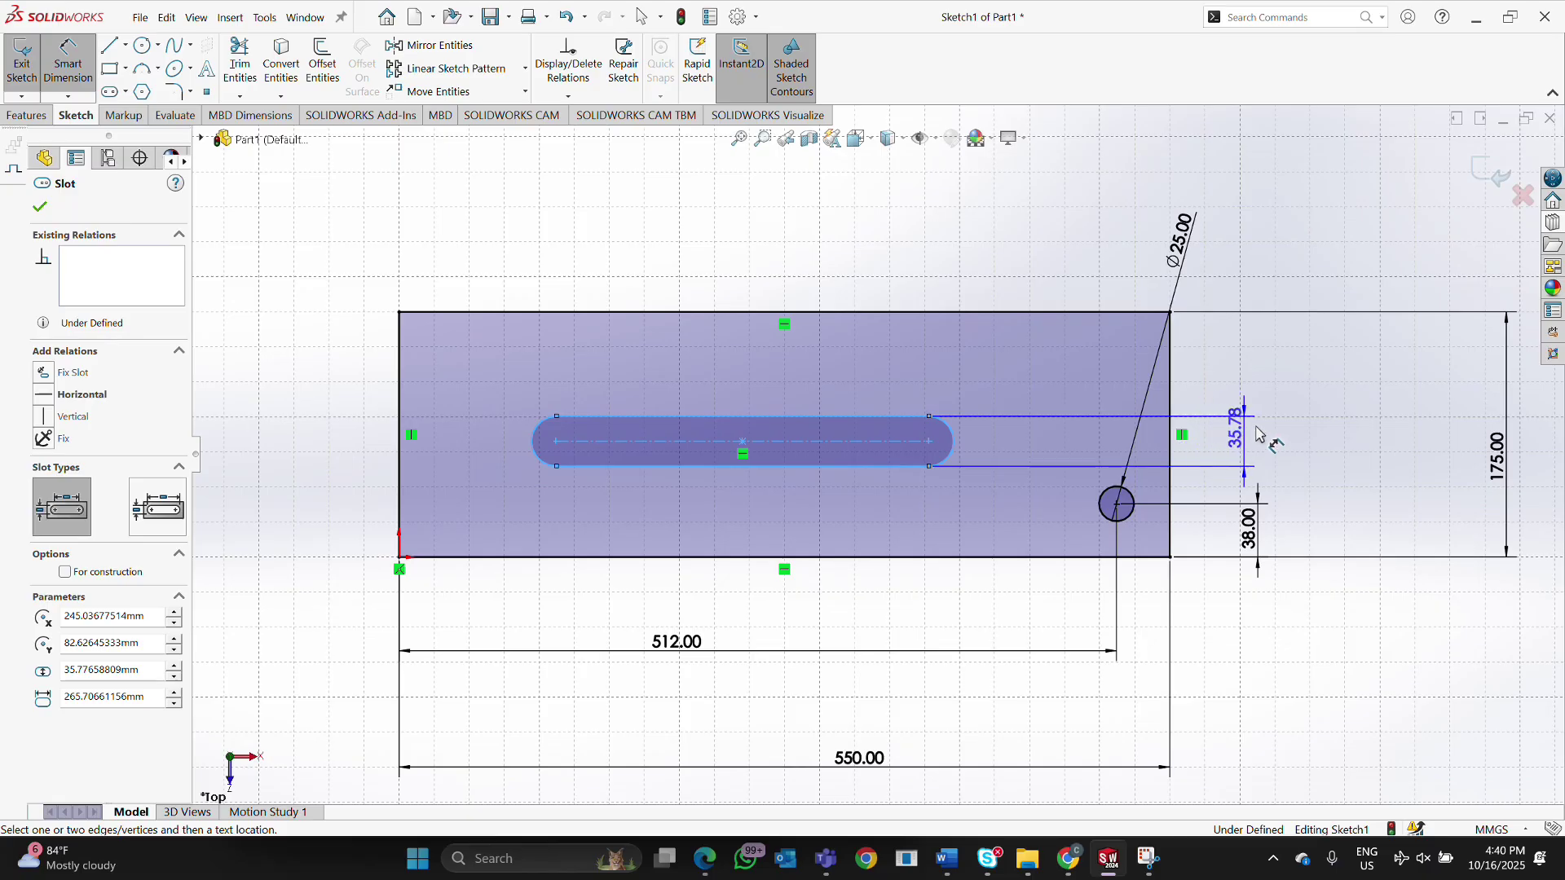
pyautogui.click(1262, 446)
pyautogui.write('50')
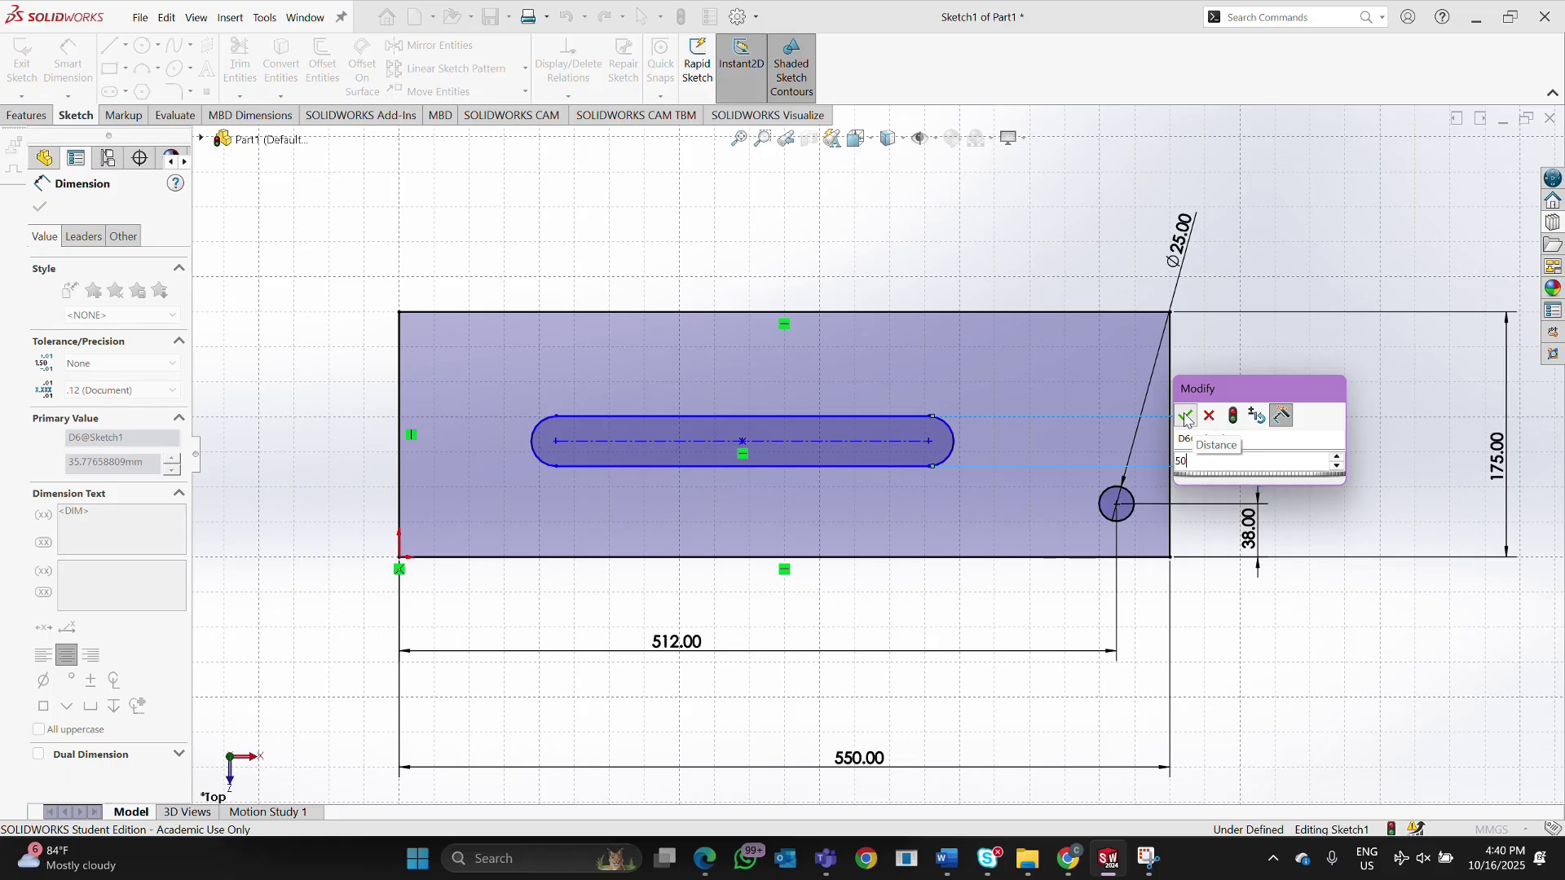
pyautogui.press('Return')
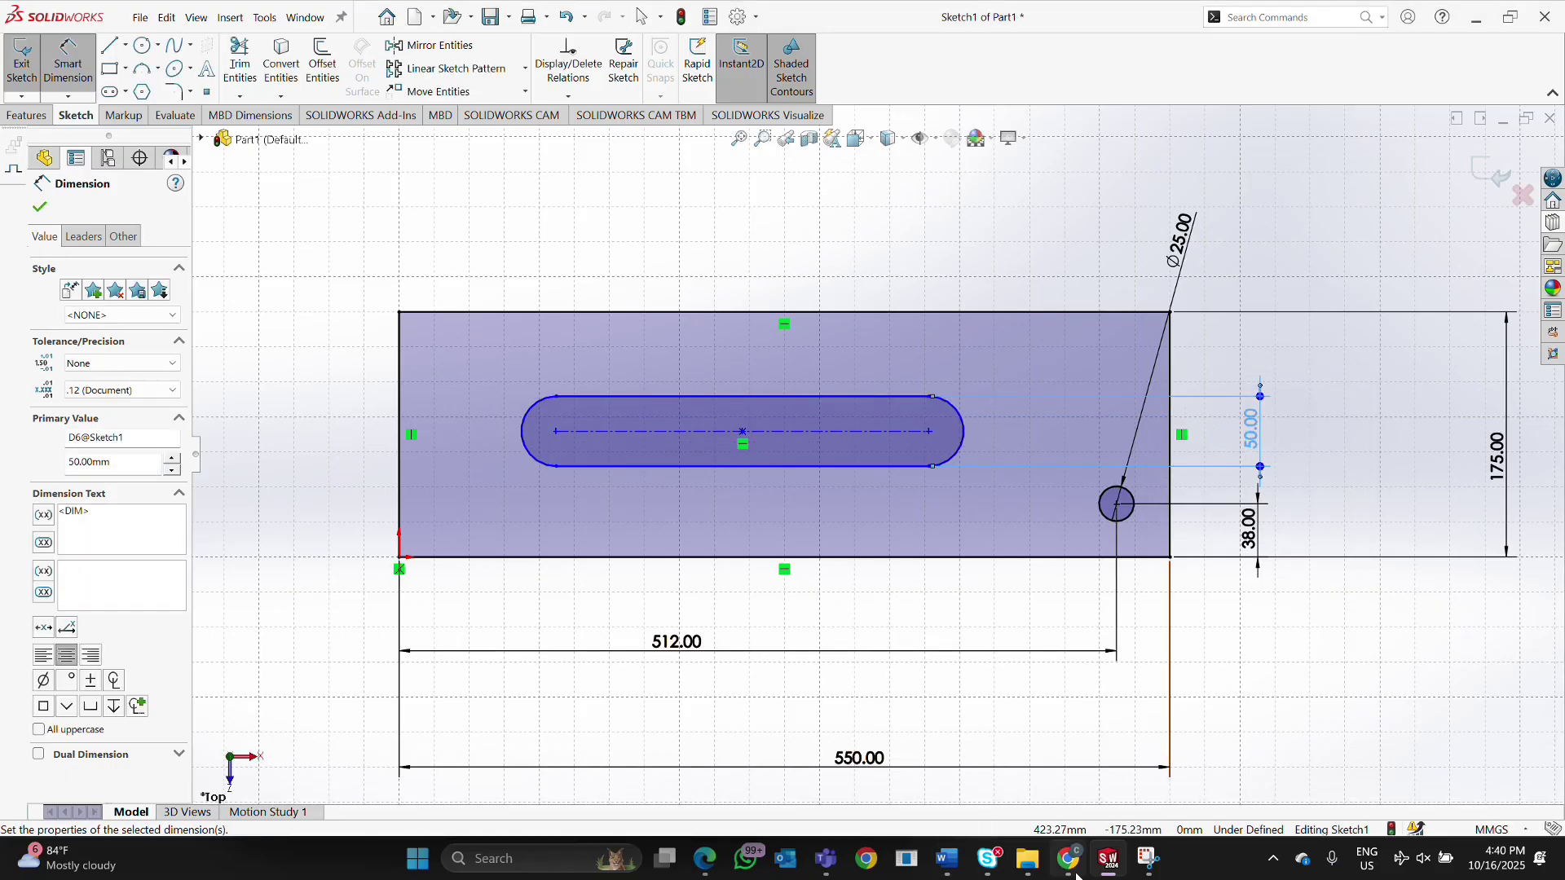
# Dimension the vertical distance from the rectangle's lower edge to the slot's lower edge as 62 mm.
pyautogui.moveTo(1073, 864)
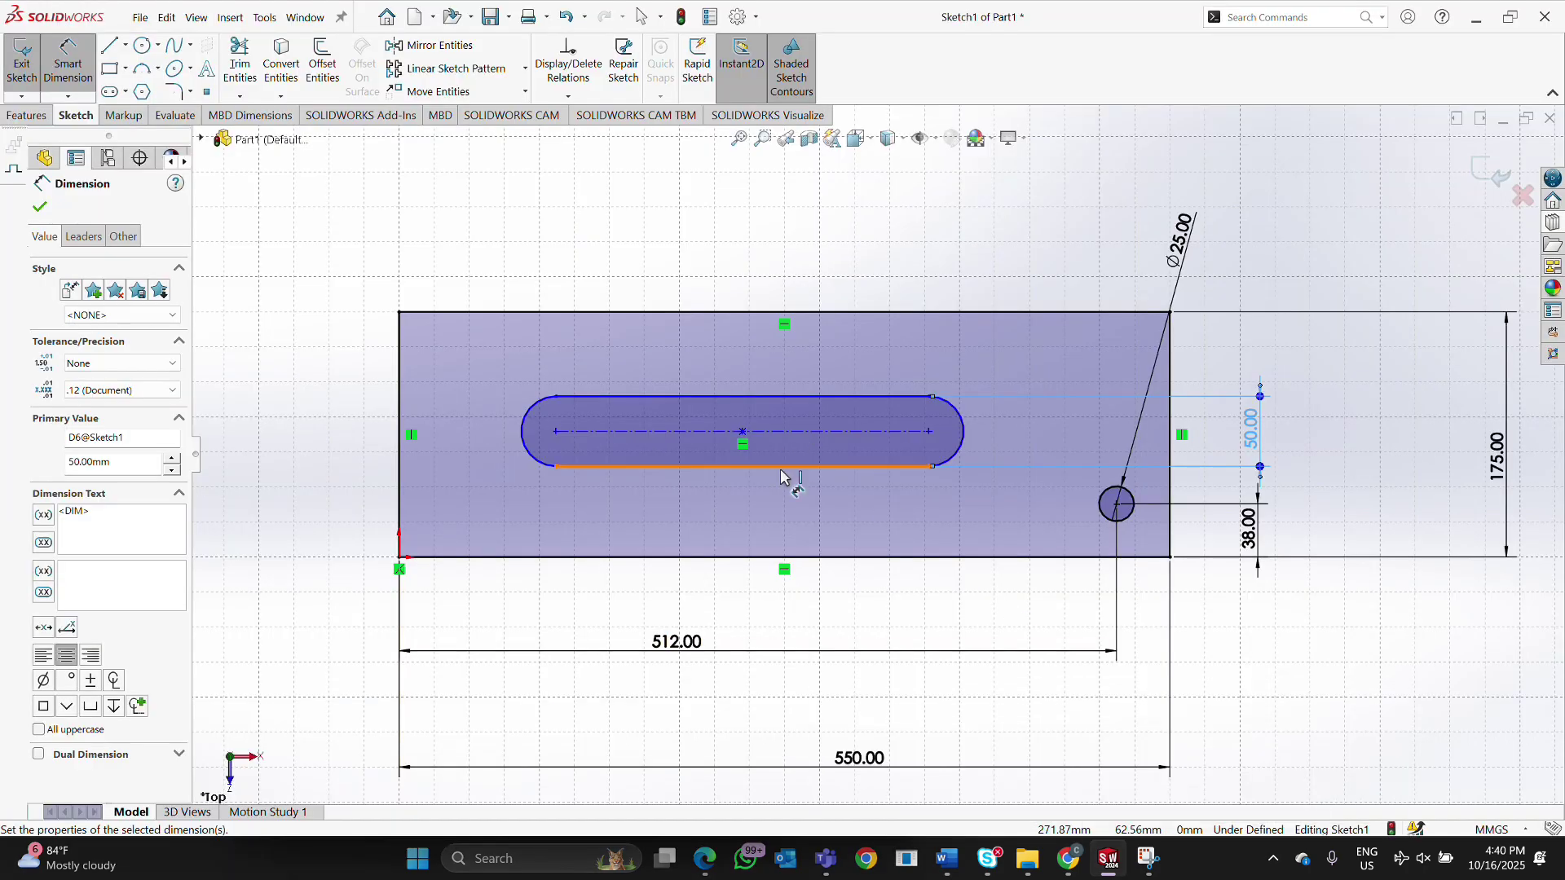
pyautogui.click(782, 481)
pyautogui.click(812, 557)
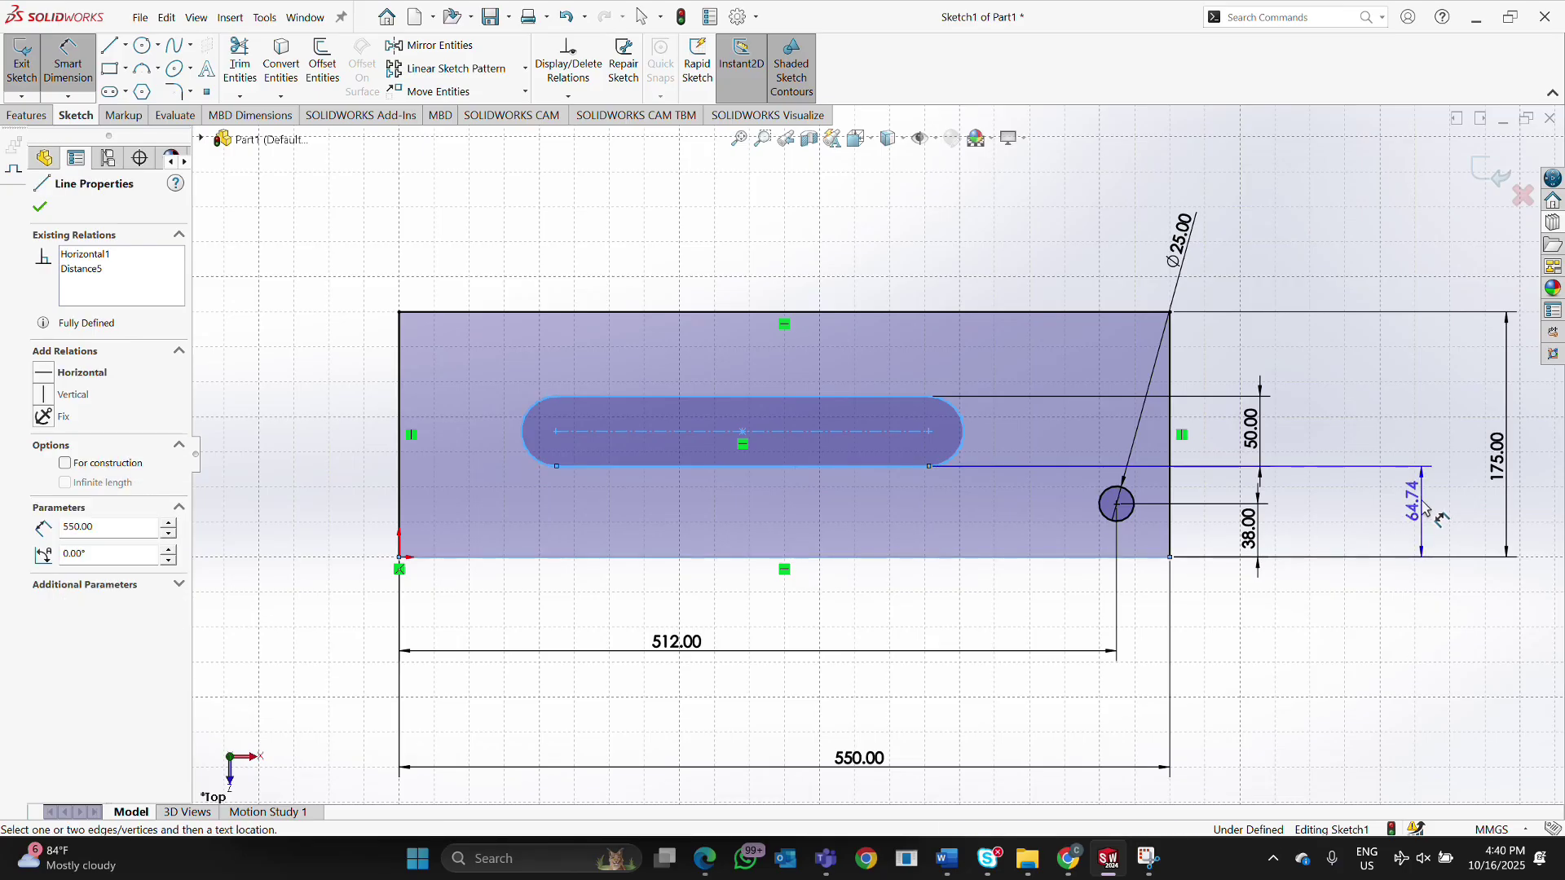
pyautogui.click(1394, 507)
pyautogui.write('62')
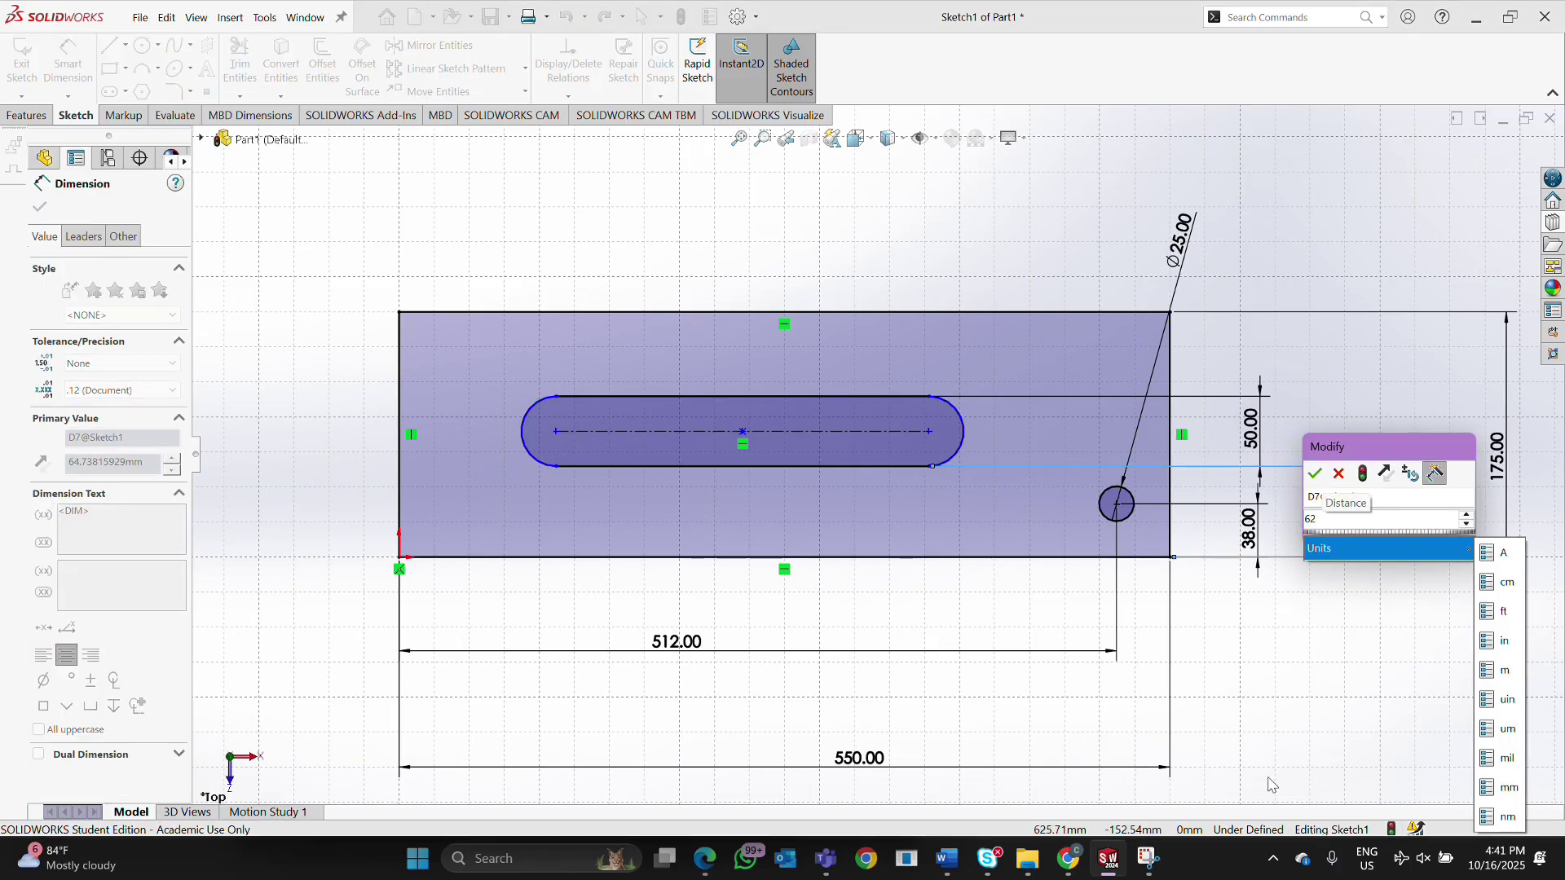
pyautogui.moveTo(1068, 860)
pyautogui.moveTo(1074, 789)
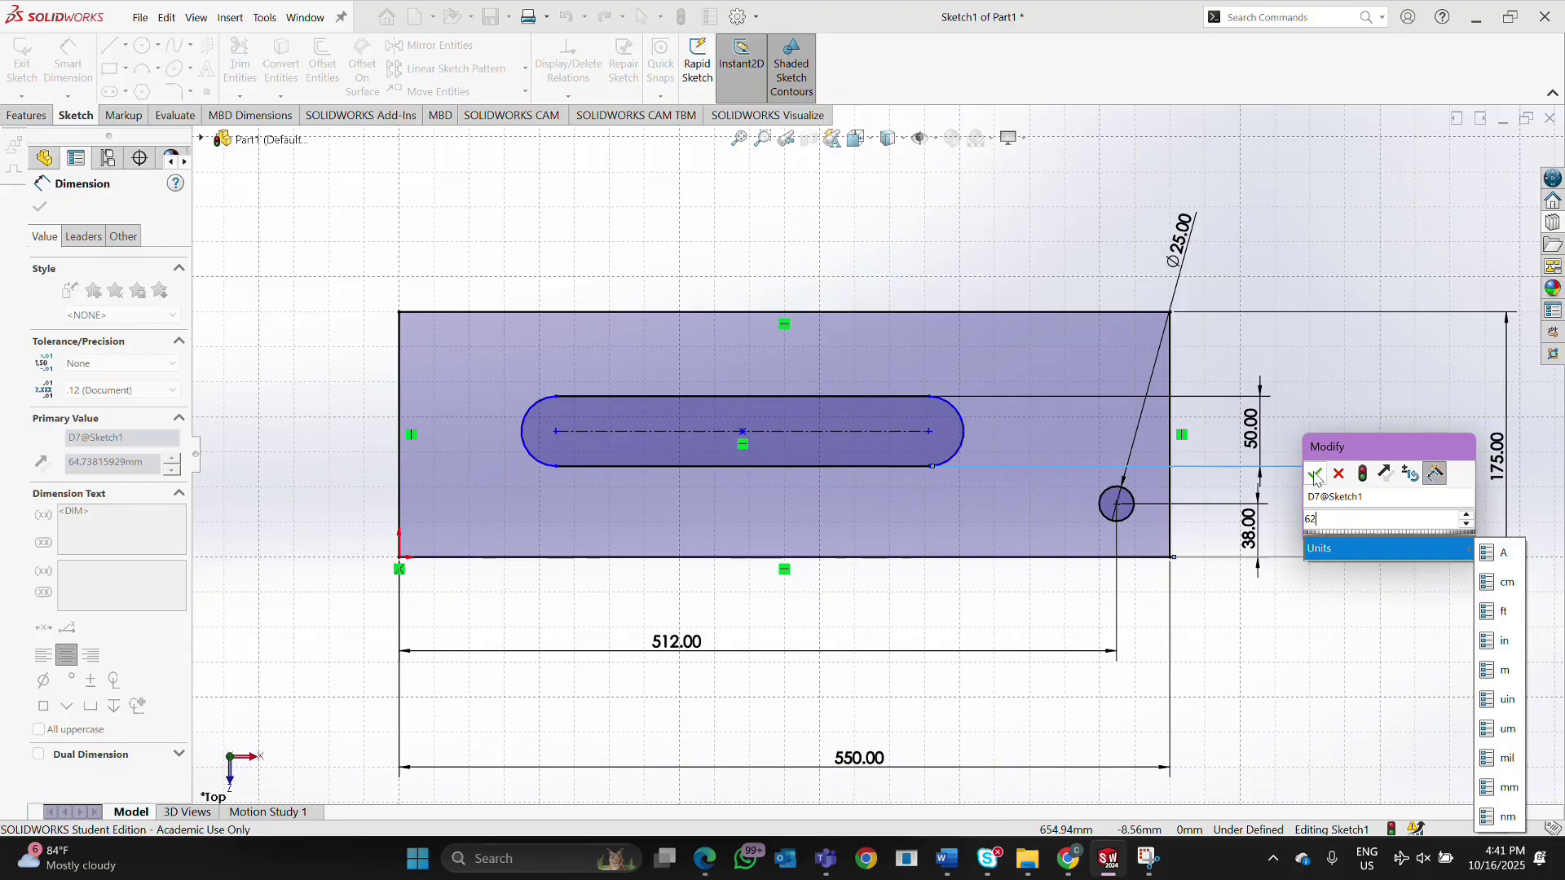
pyautogui.click(1316, 476)
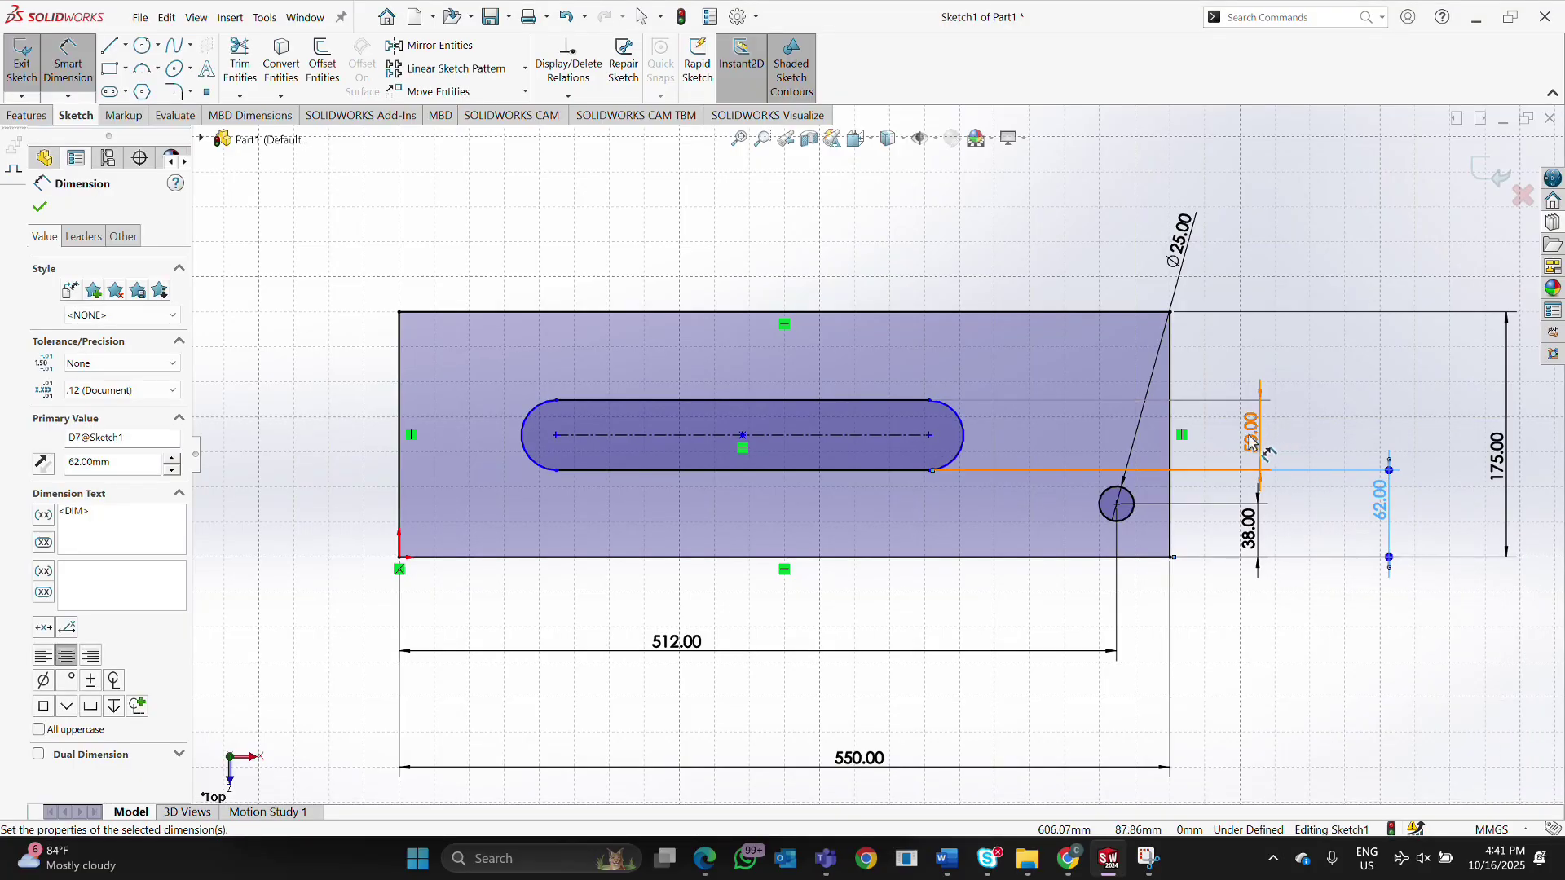
# Line up the 50 mm and 62 mm slot dimensions beside the plate and move the 175 mm height dimension closer to it.
pyautogui.moveTo(1251, 442)
pyautogui.mouseDown()
pyautogui.moveTo(1258, 391)
pyautogui.moveTo(1257, 444)
pyautogui.mouseUp()
pyautogui.moveTo(1390, 507); pyautogui.dragTo(1292, 512)
pyautogui.moveTo(1258, 444); pyautogui.dragTo(1296, 367)
pyautogui.moveTo(1499, 460); pyautogui.dragTo(1359, 473)
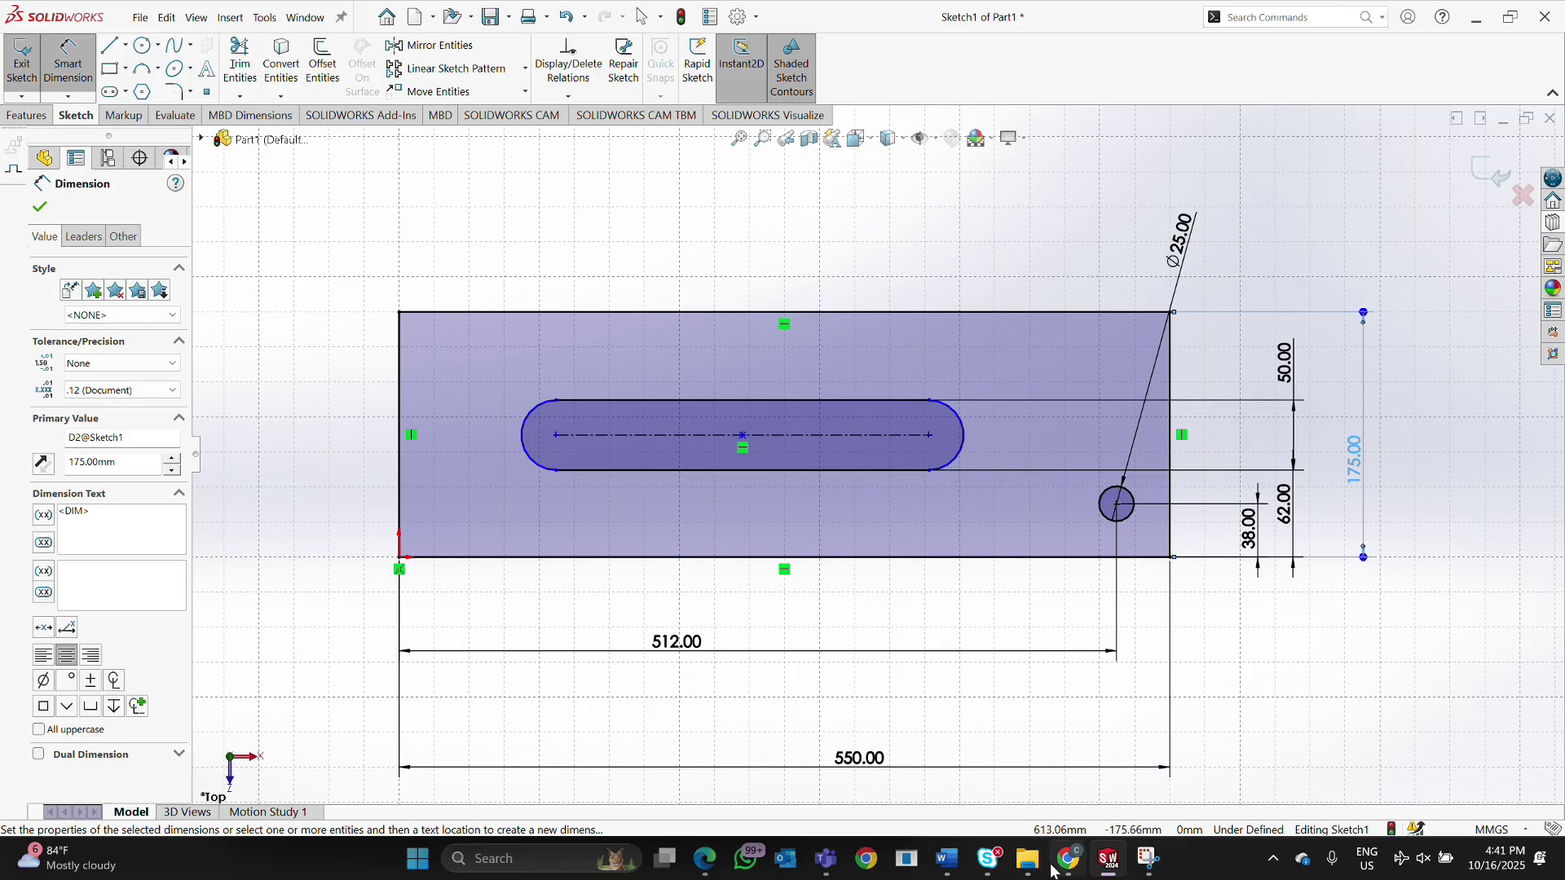
# Check the slot's length in the ENGINEERING DRAWING BASICS slides in Chrome, and dimension its arc centre distance as 188 mm in SOLIDWORKS.
pyautogui.moveTo(1068, 868)
pyautogui.click(1090, 789)
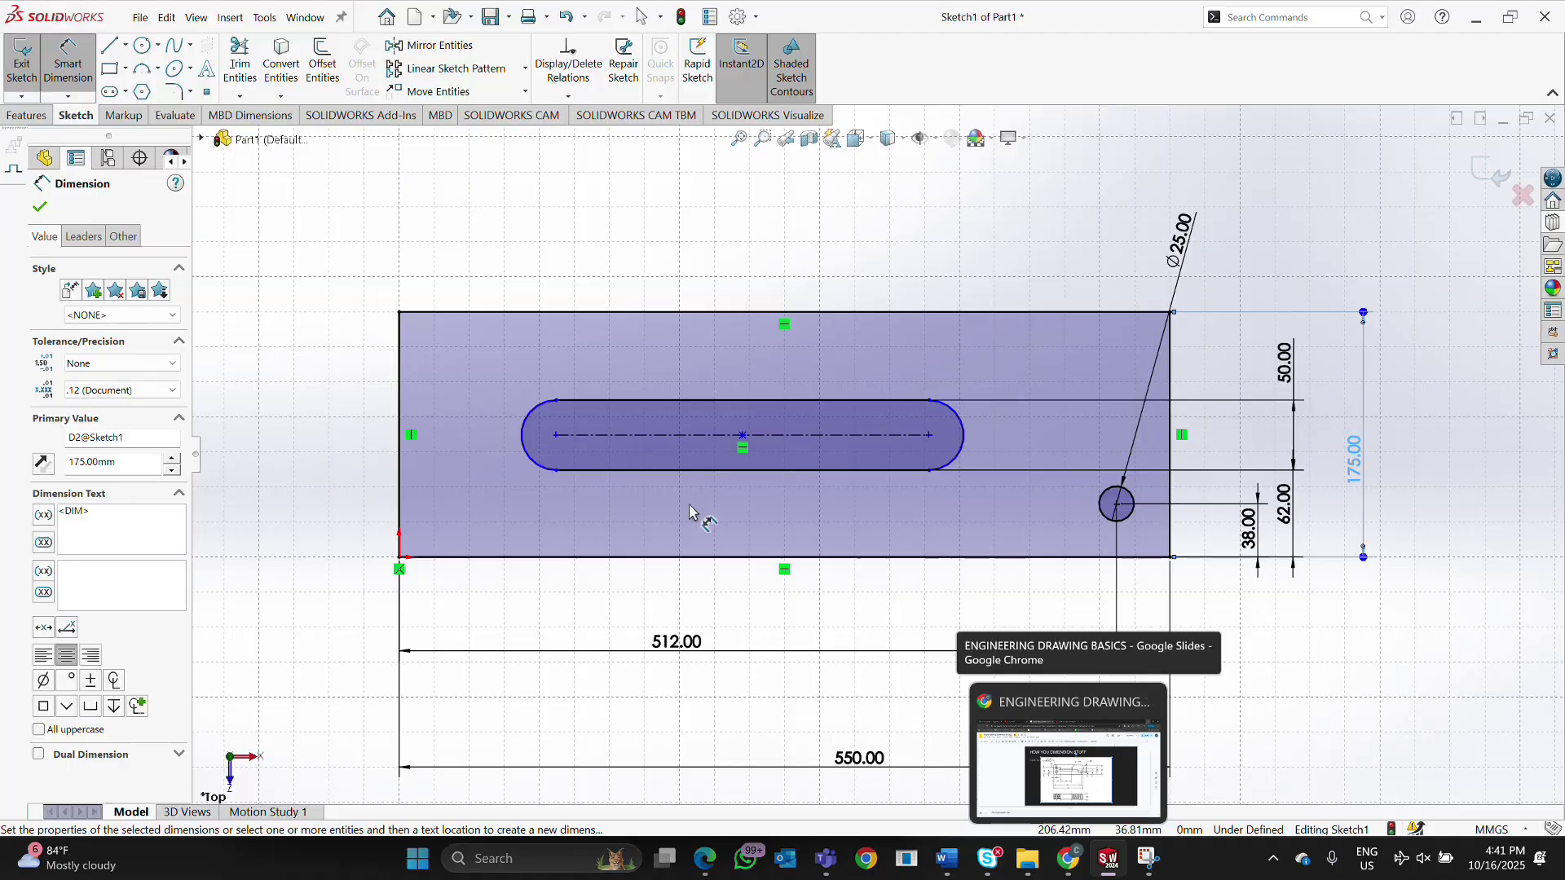
pyautogui.click(702, 433)
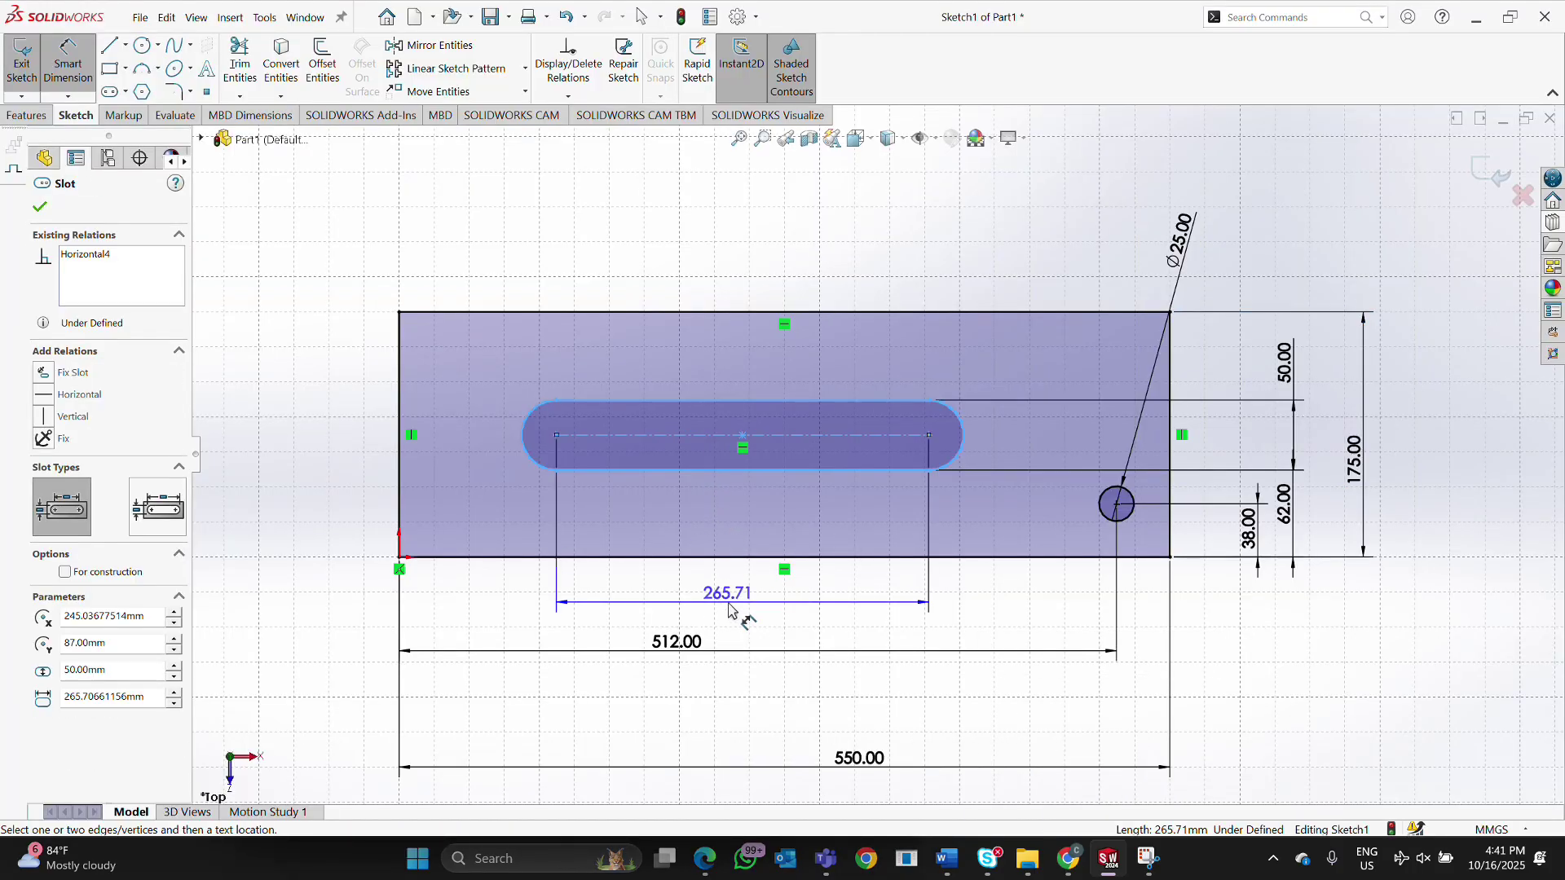
pyautogui.click(746, 603)
pyautogui.write('188')
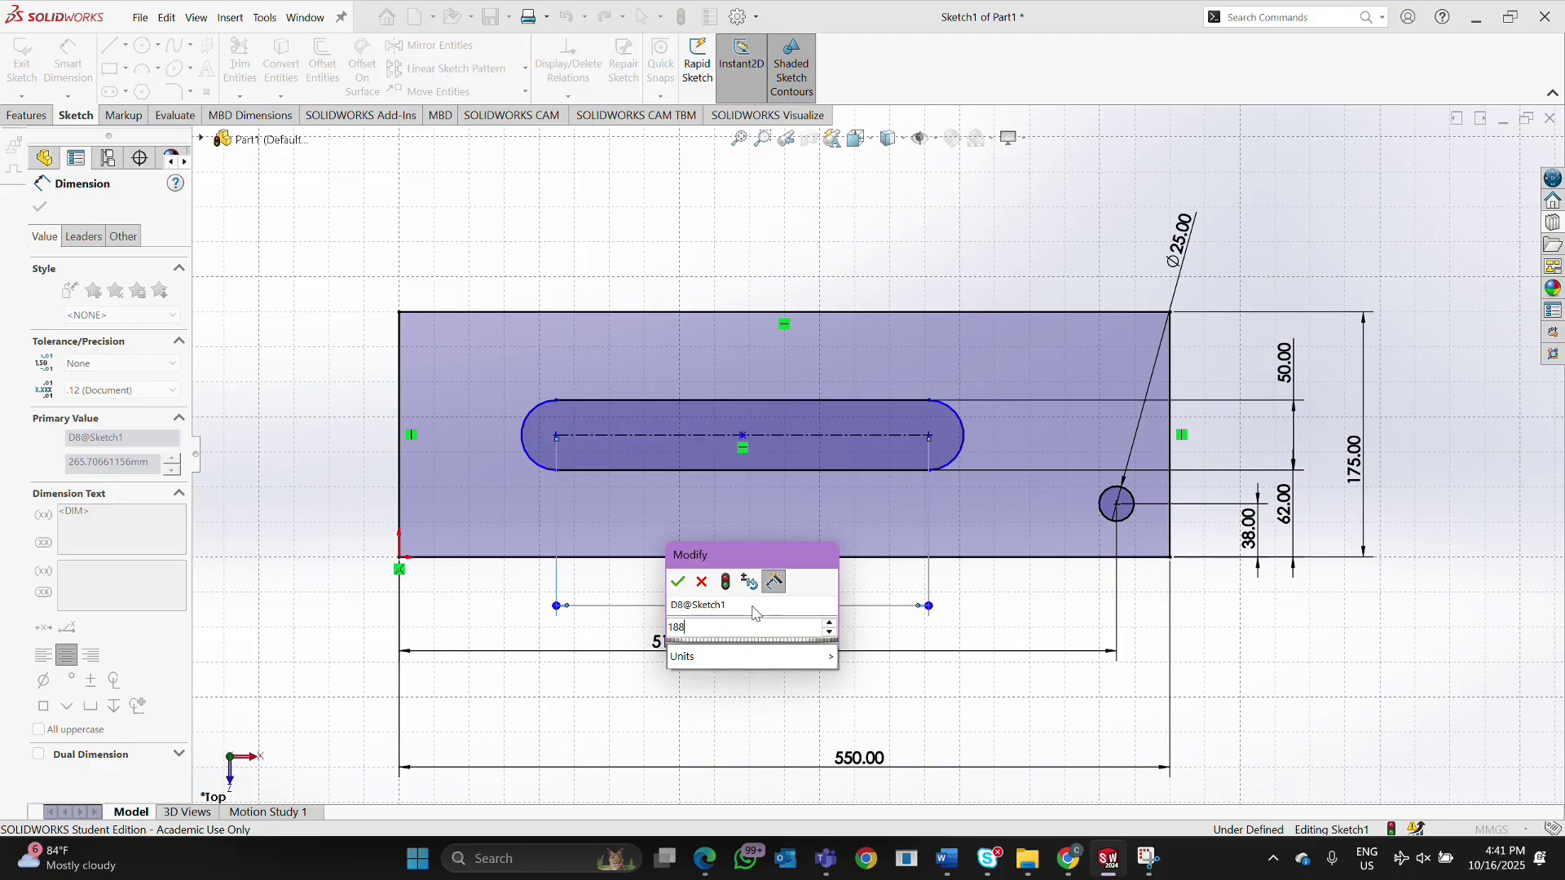
pyautogui.click(678, 581)
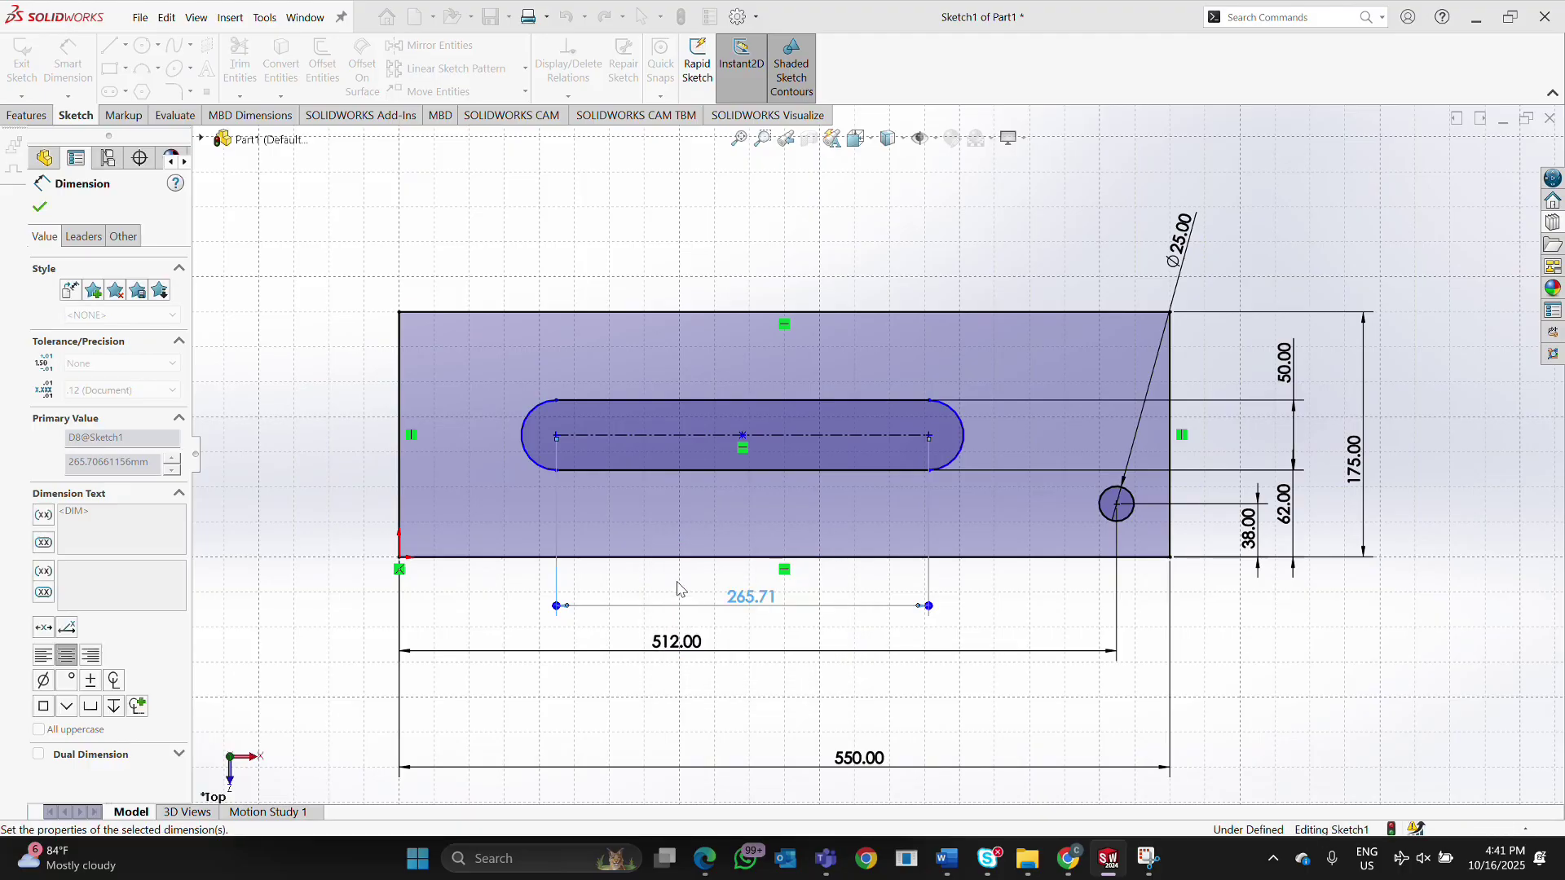
# Dimension the horizontal distance from the rectangle's left edge to the slot's left arc centre as 138 mm.
pyautogui.click(557, 444)
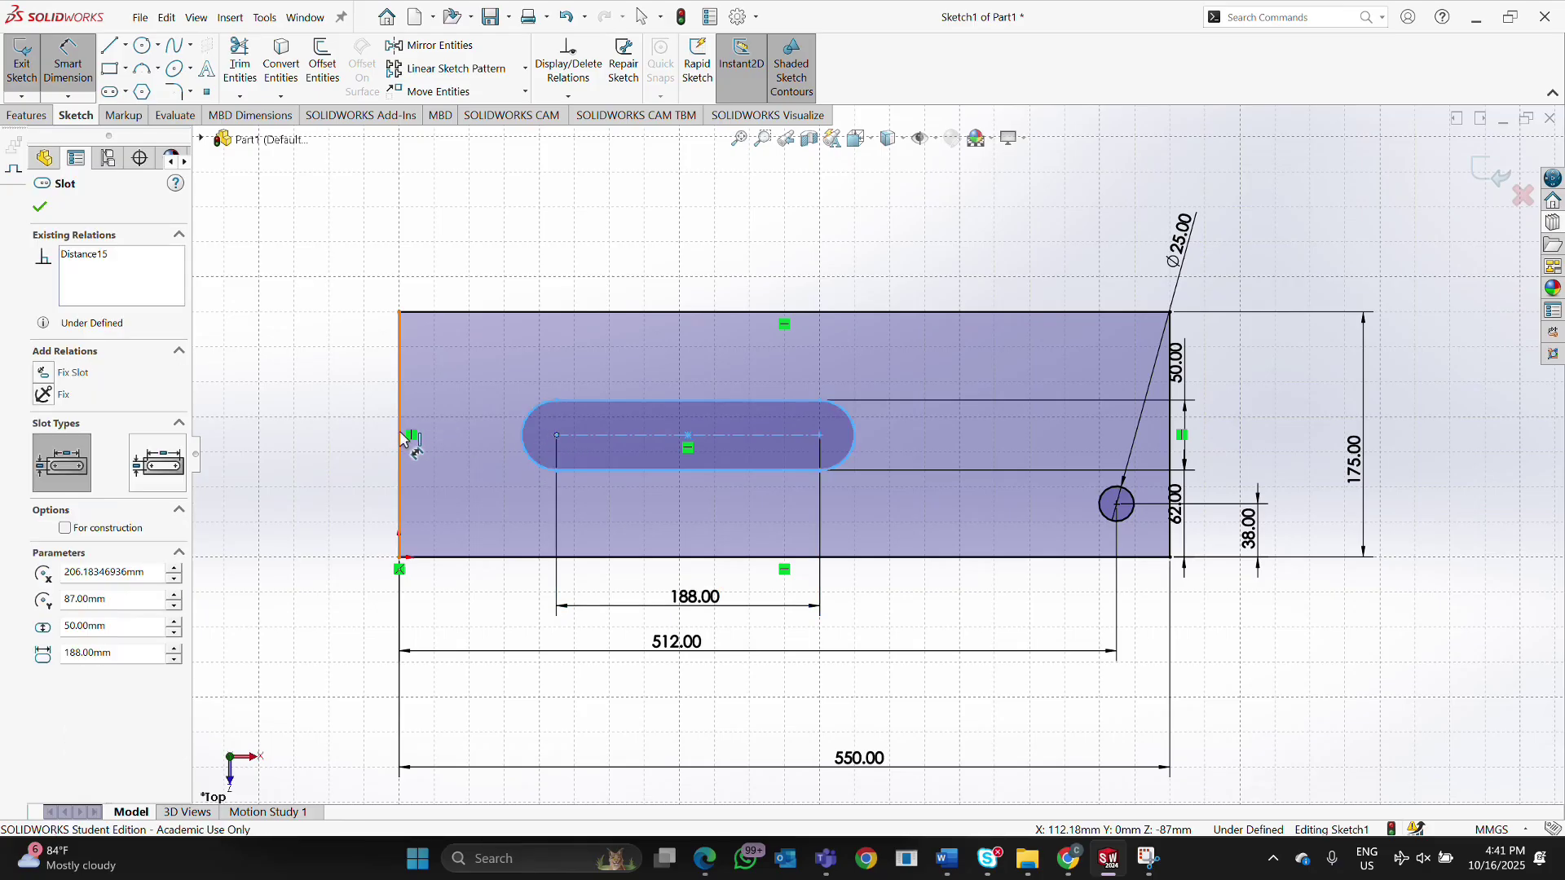
pyautogui.click(399, 438)
pyautogui.click(466, 612)
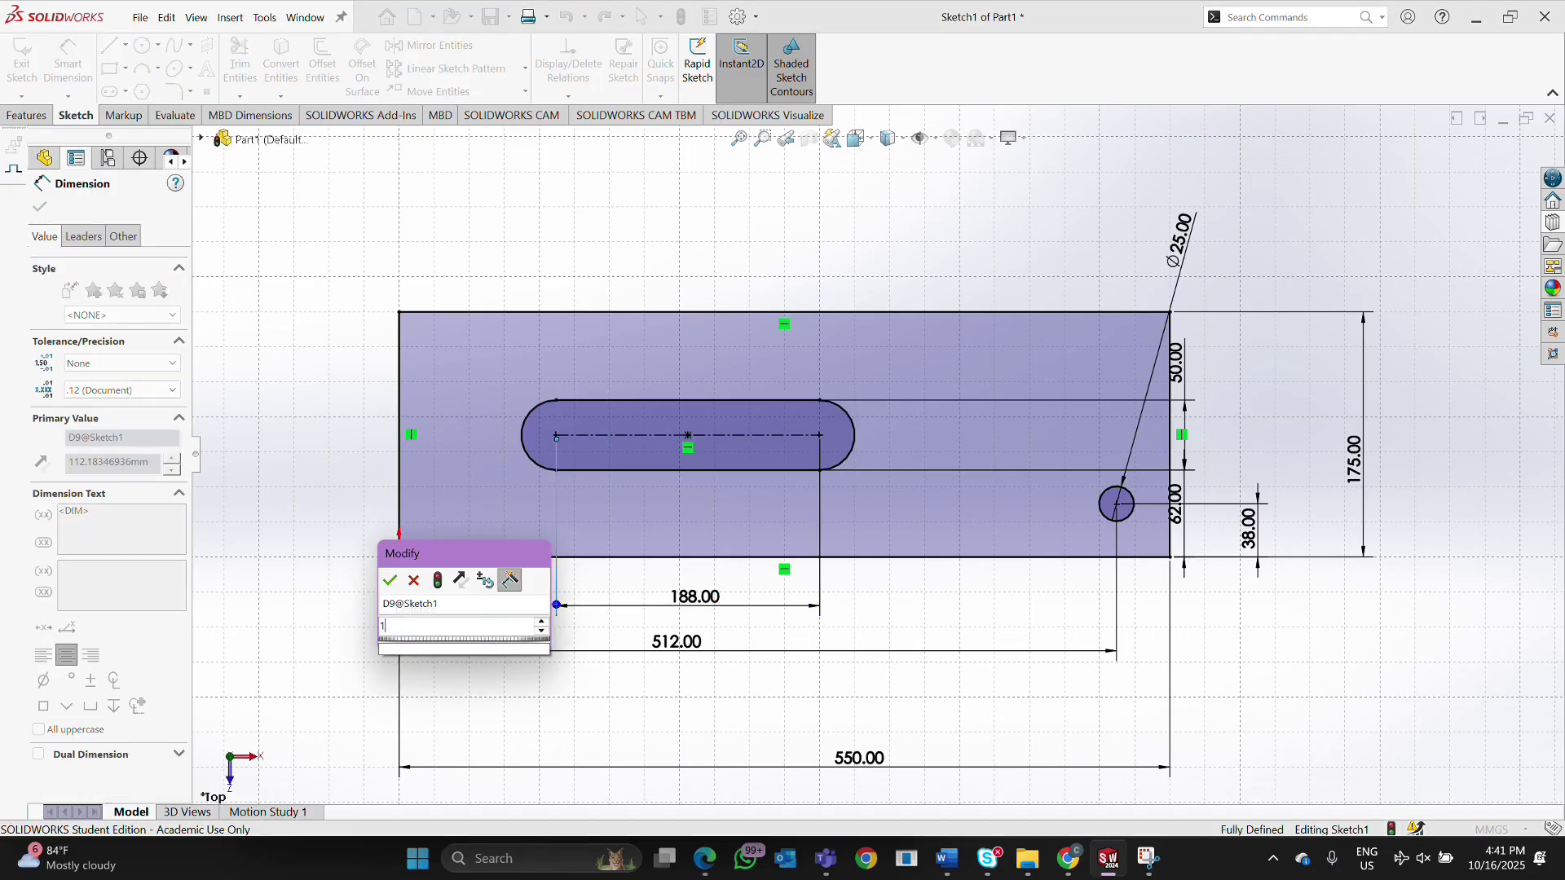
pyautogui.write('138')
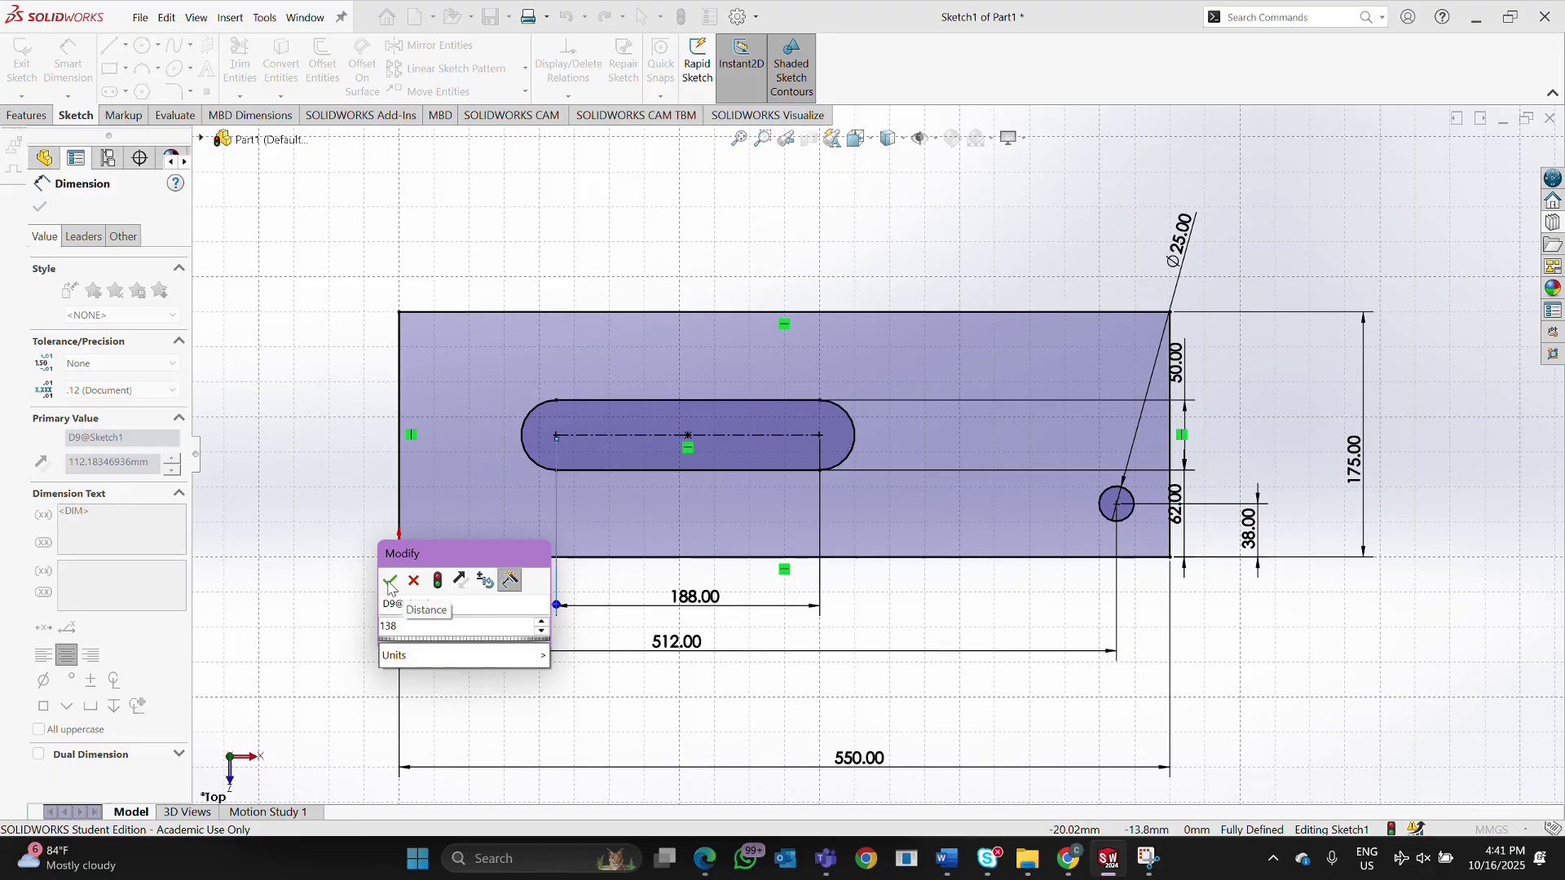
pyautogui.press('Return')
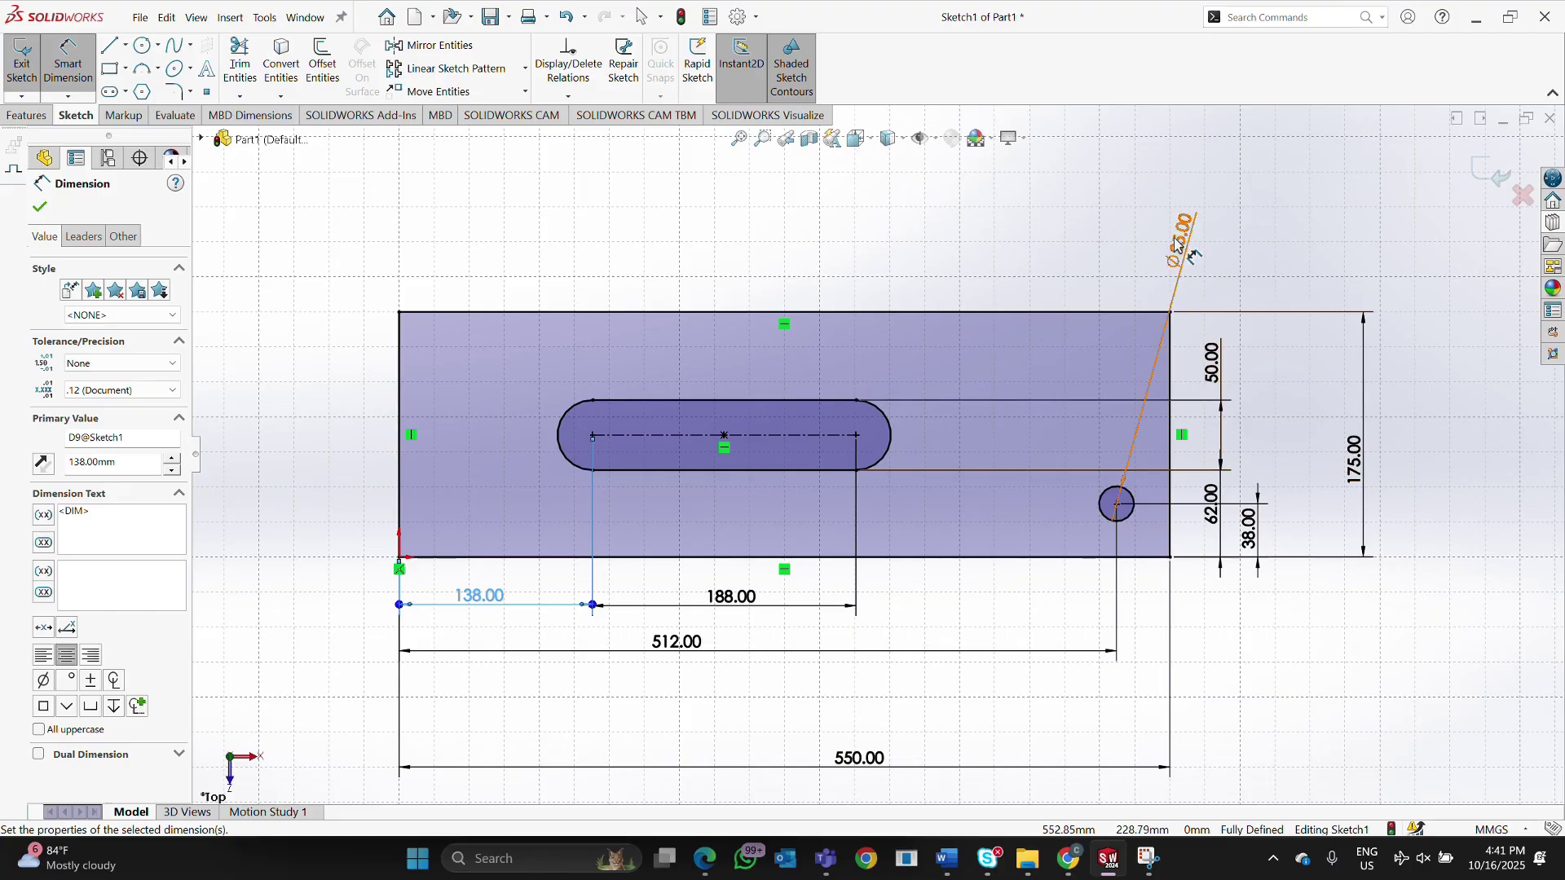
# Rearrange the dimension labels so the 38 mm one sits nearest the plate, with 50 mm and 62 mm aligned outside it, and finish dimensioning.
pyautogui.click(1122, 488)
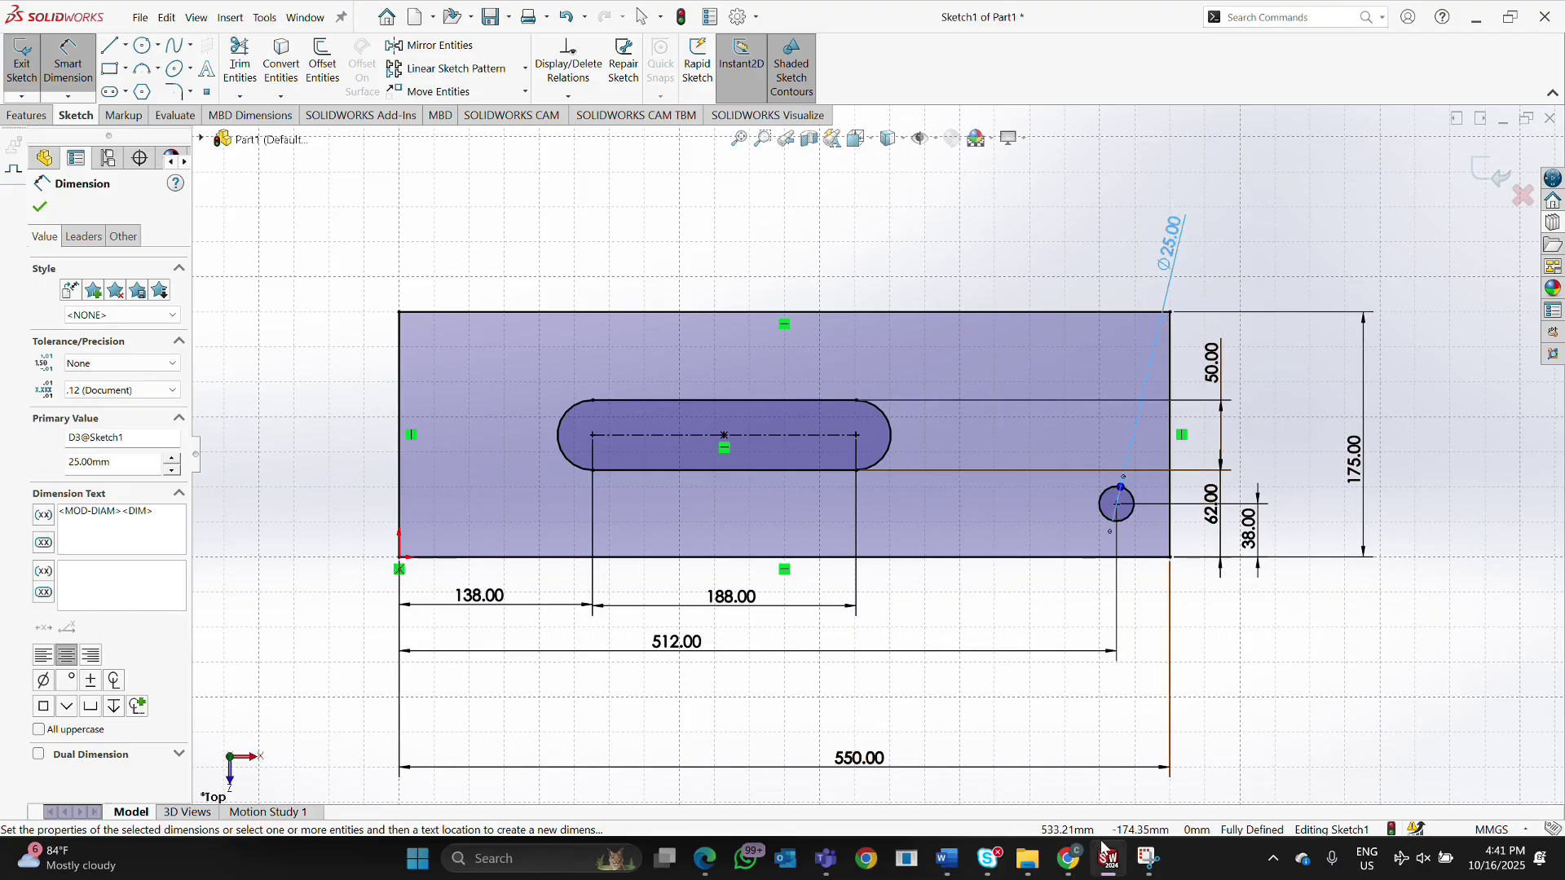
pyautogui.click(1216, 499)
pyautogui.moveTo(1222, 390); pyautogui.dragTo(1258, 415)
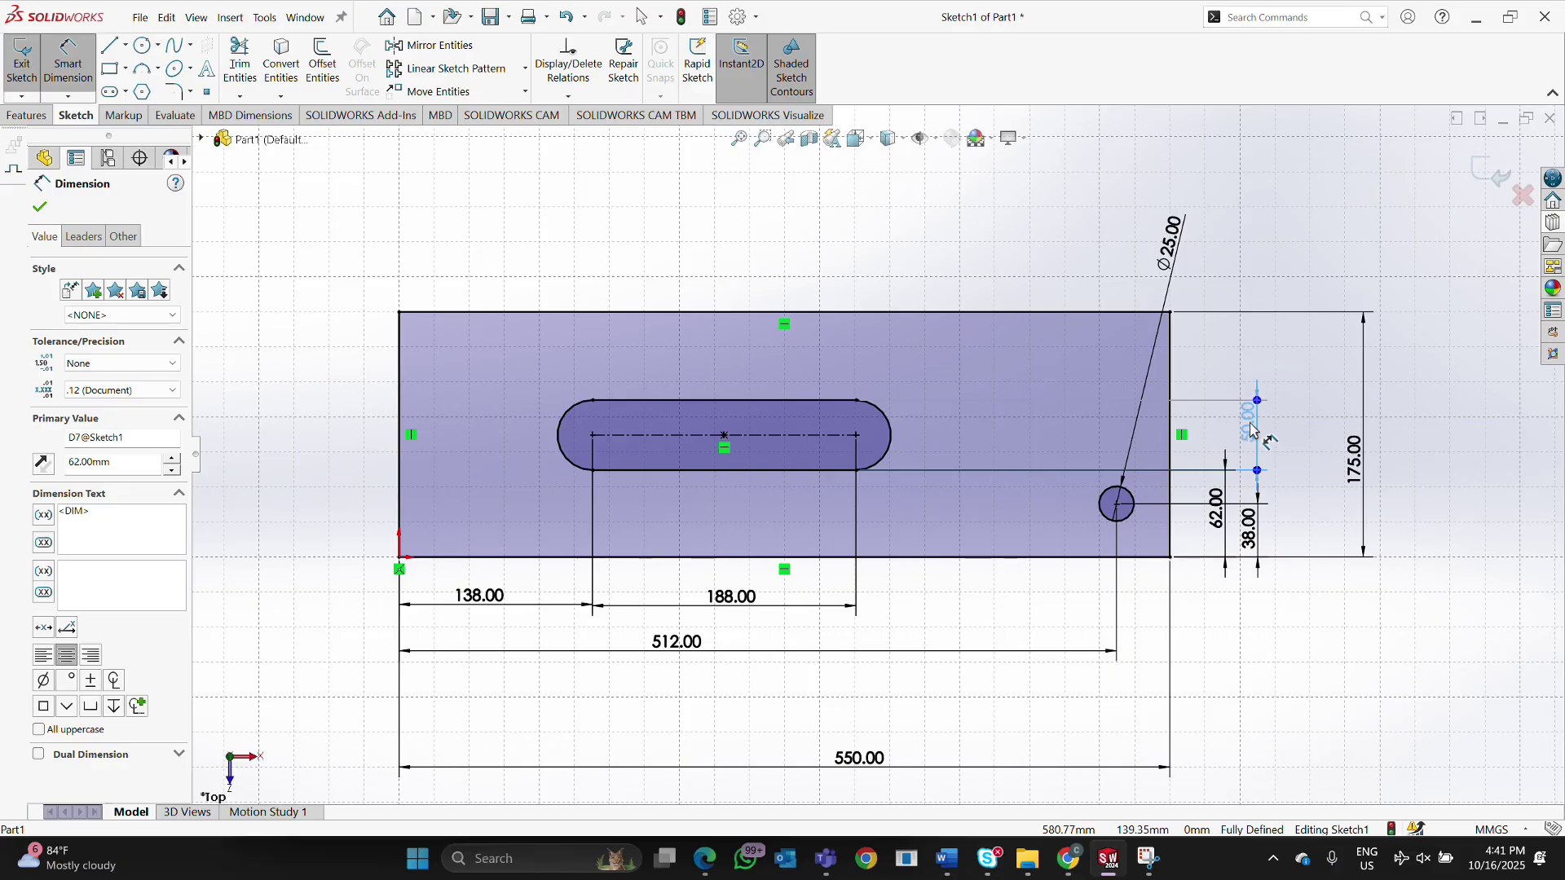
pyautogui.moveTo(1208, 520)
pyautogui.mouseDown()
pyautogui.moveTo(1194, 511)
pyautogui.moveTo(1247, 528)
pyautogui.moveTo(1209, 532)
pyautogui.mouseUp()
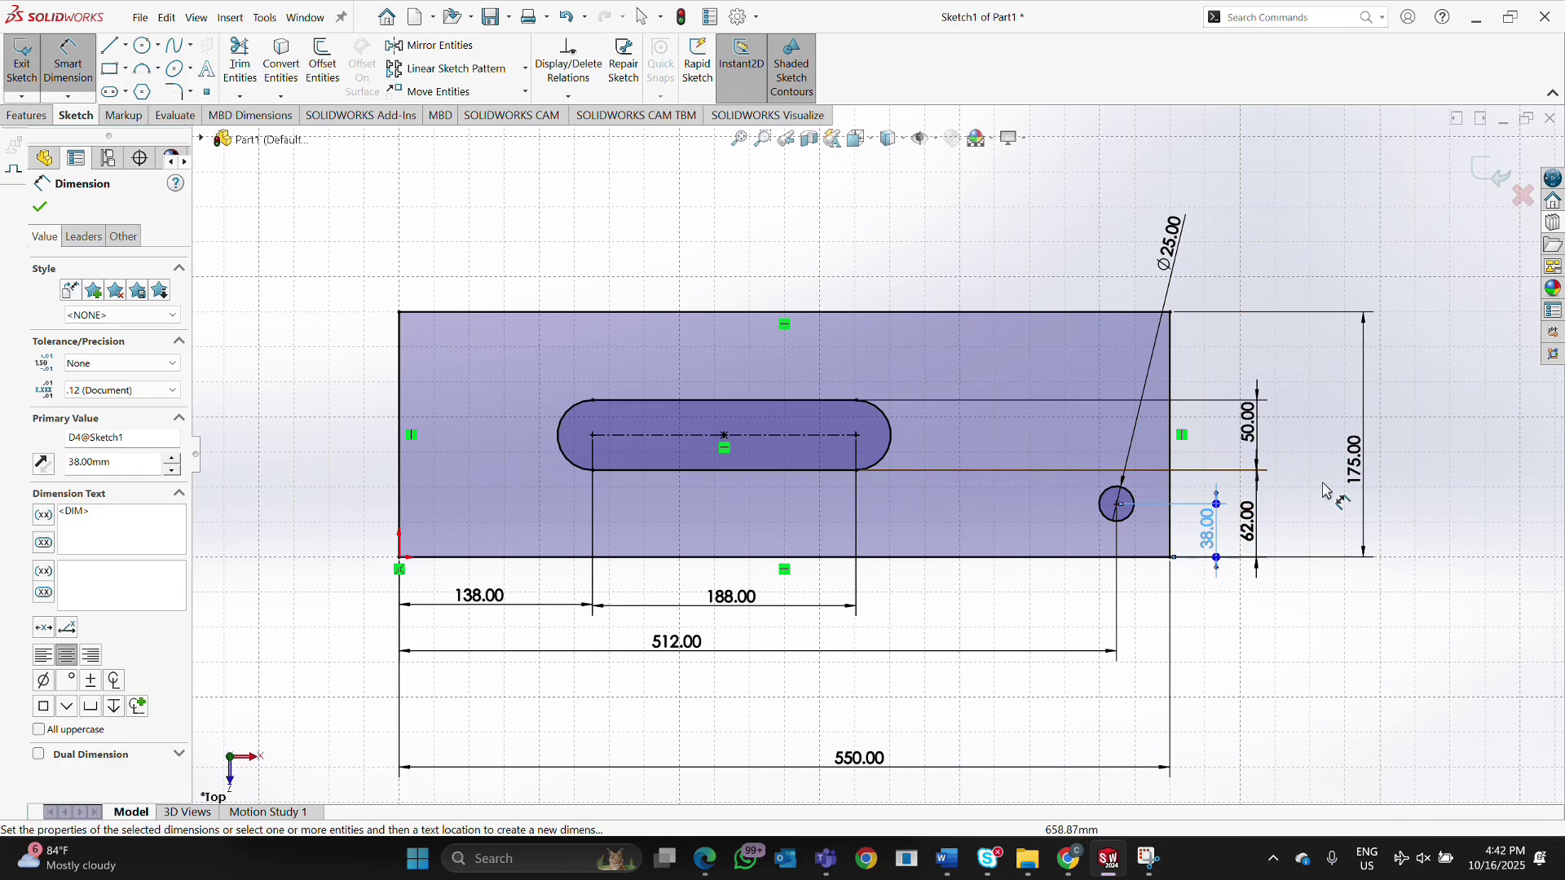
pyautogui.click(41, 208)
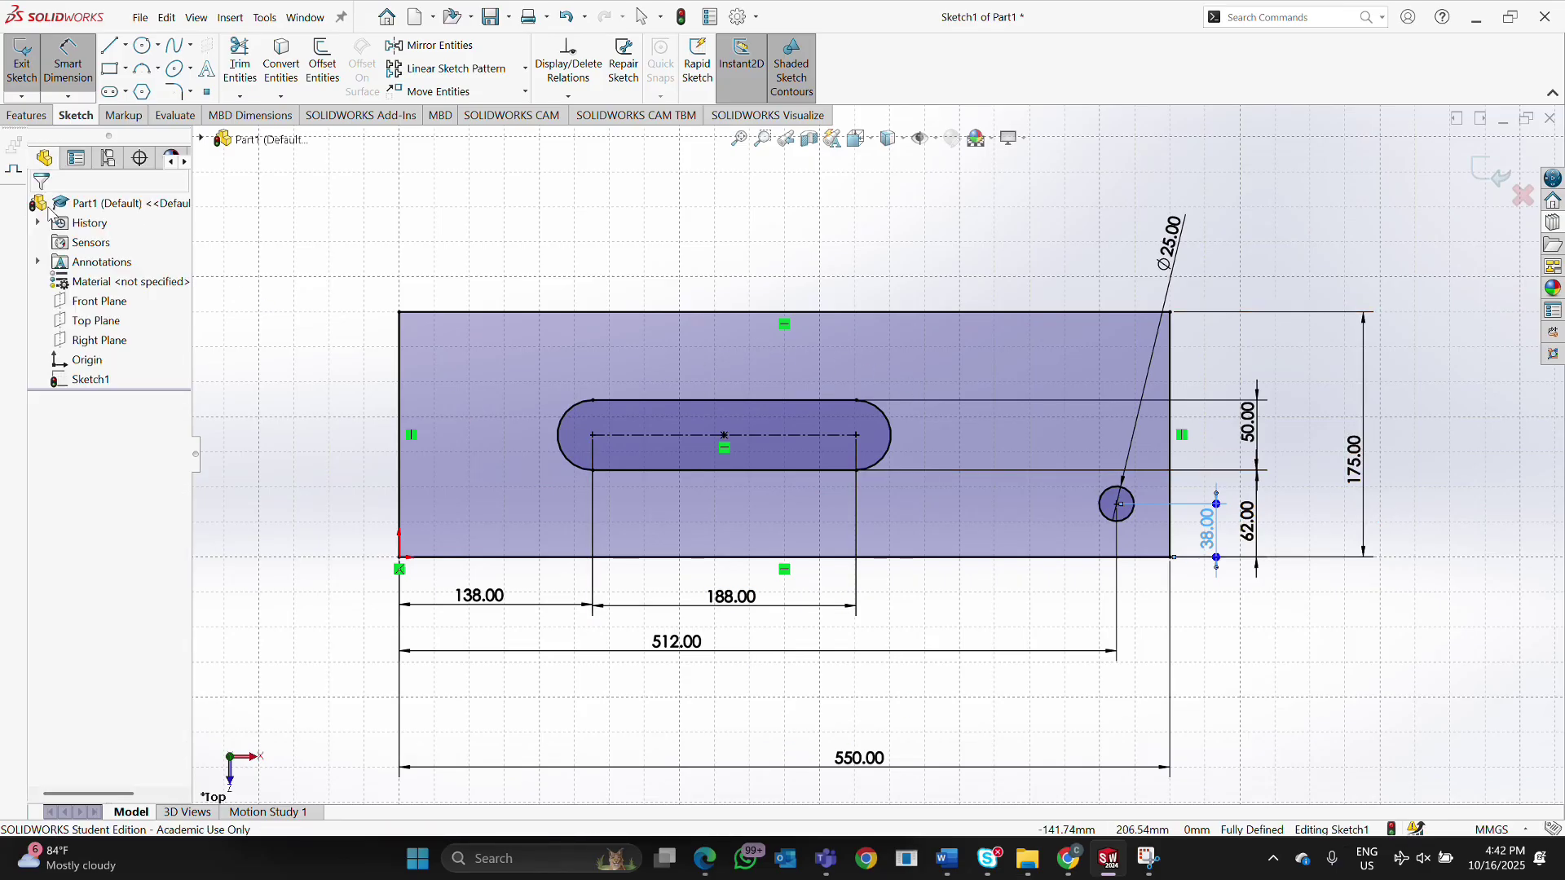
# Exit the sketch and extrude the plate profile with its slot and hole as a blind boss 100 mm deep.
pyautogui.click(23, 77)
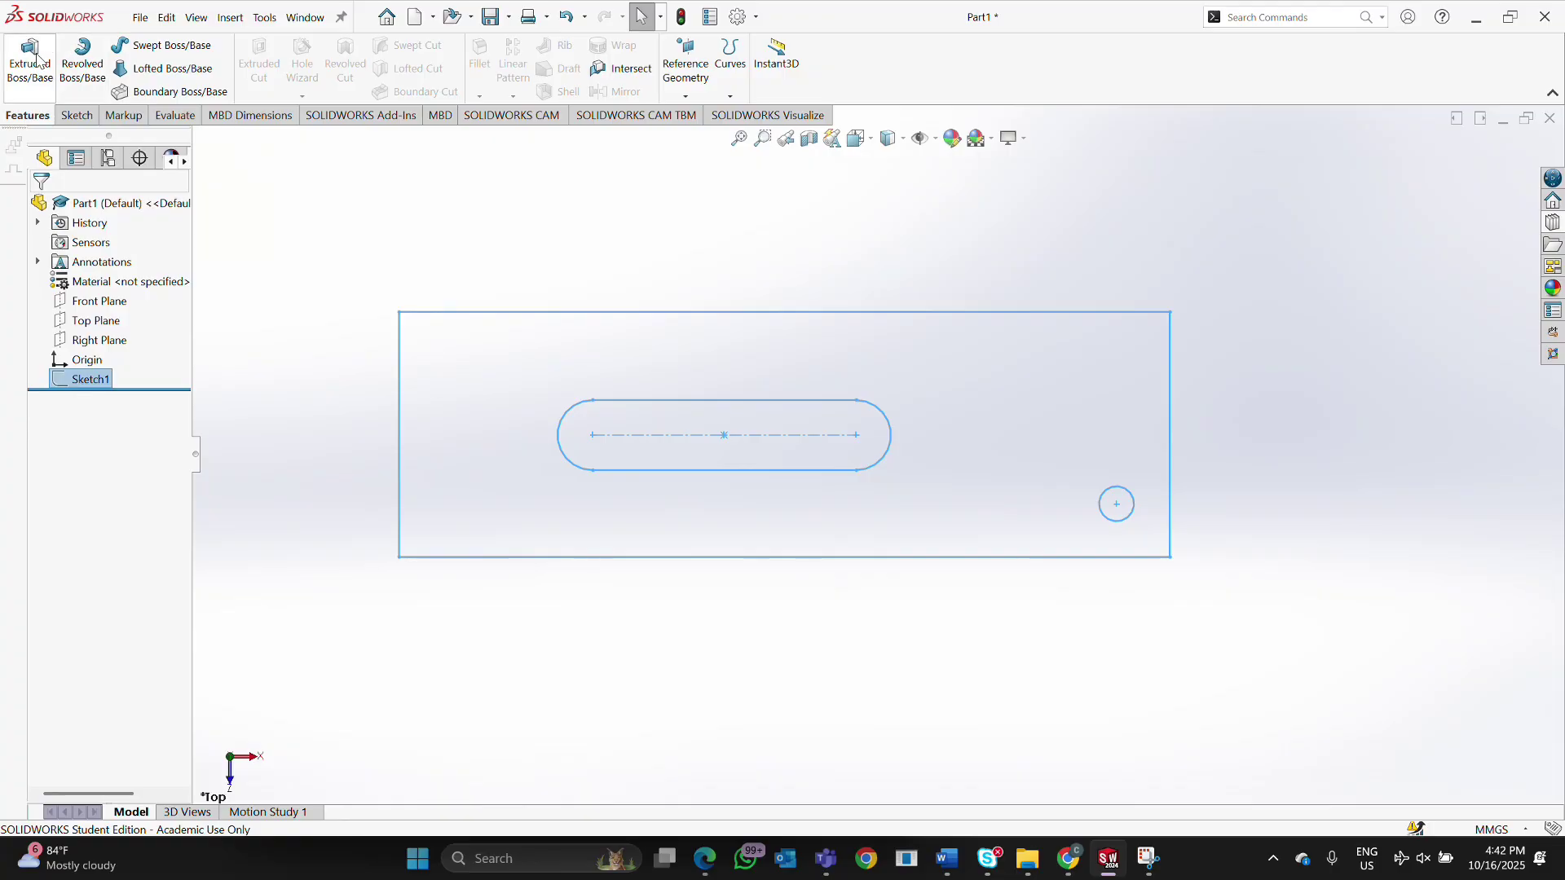
pyautogui.click(36, 60)
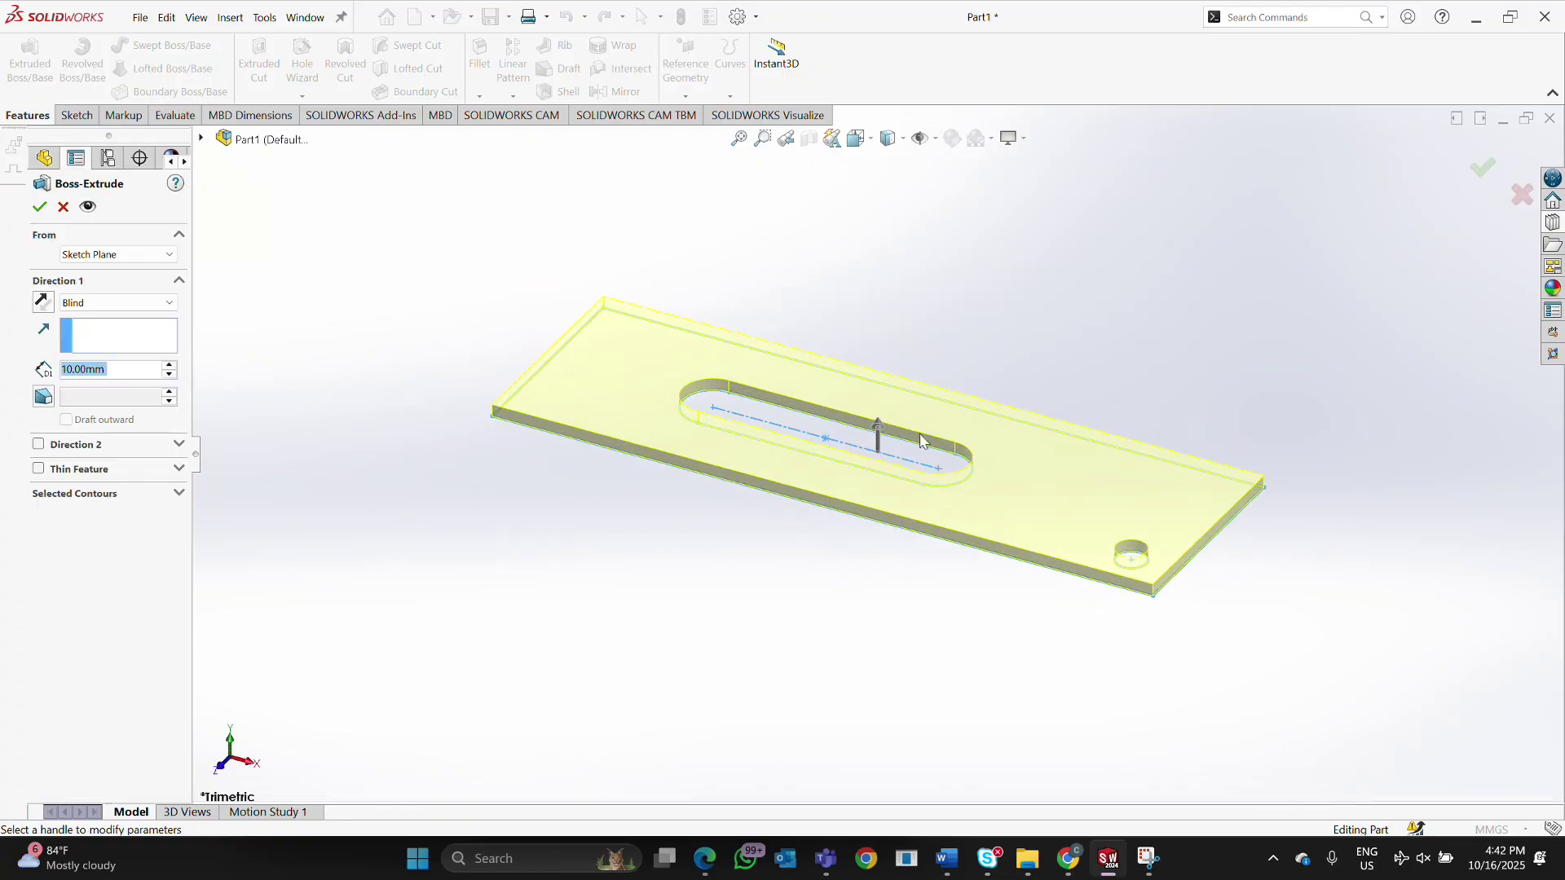
pyautogui.write('100')
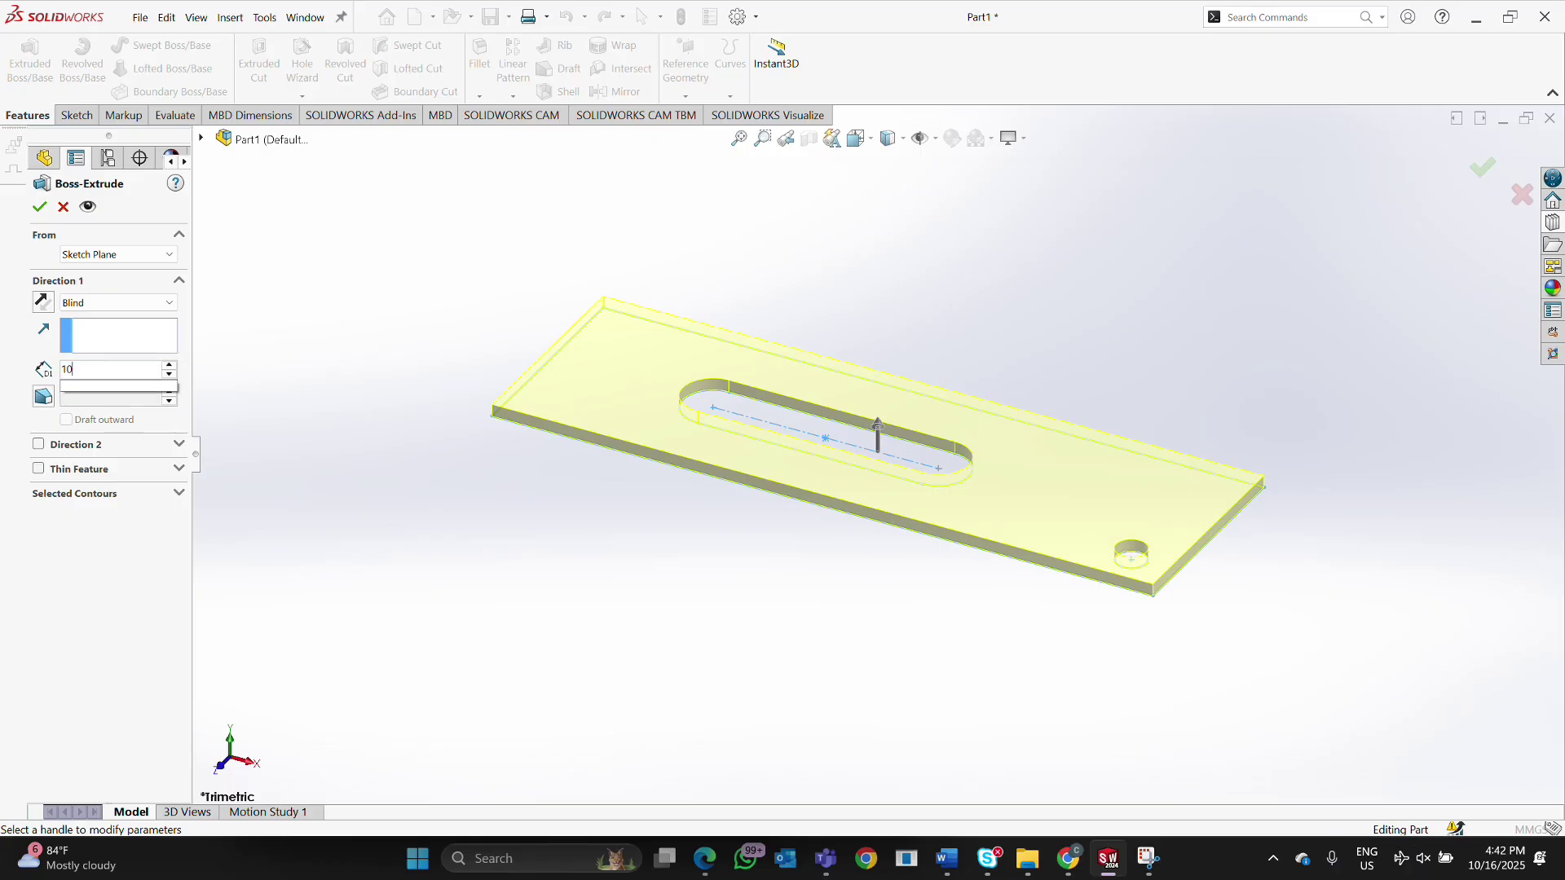
pyautogui.click(42, 210)
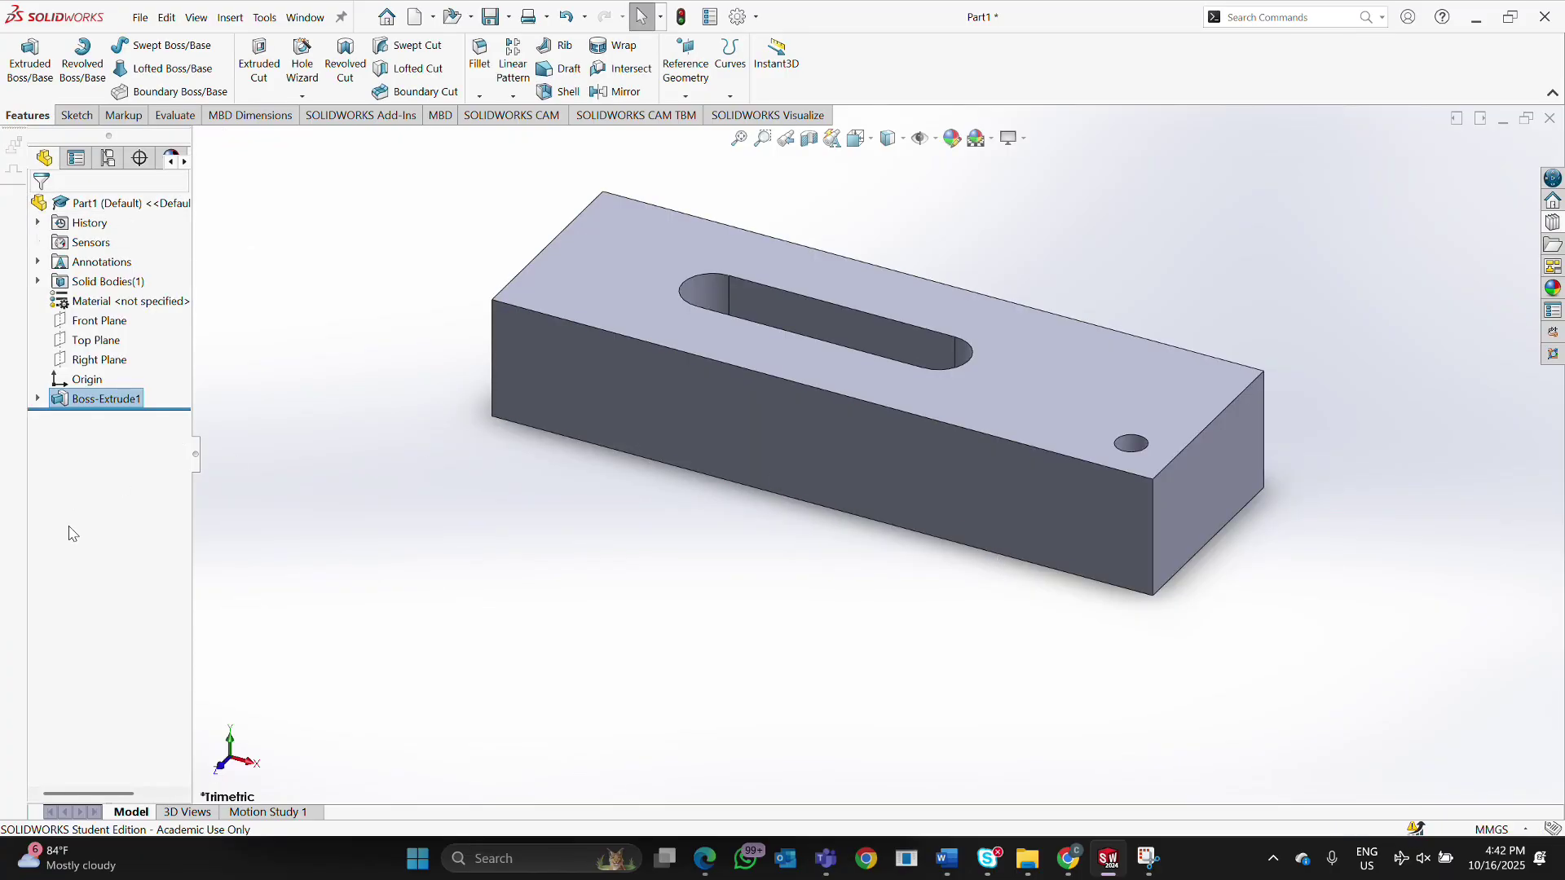
# View the plate normal to the Top Plane and define an ANSI Metric countersink, 25 mm hole, 50 mm countersink, 84 degrees, Up To Next.
pyautogui.click(102, 340)
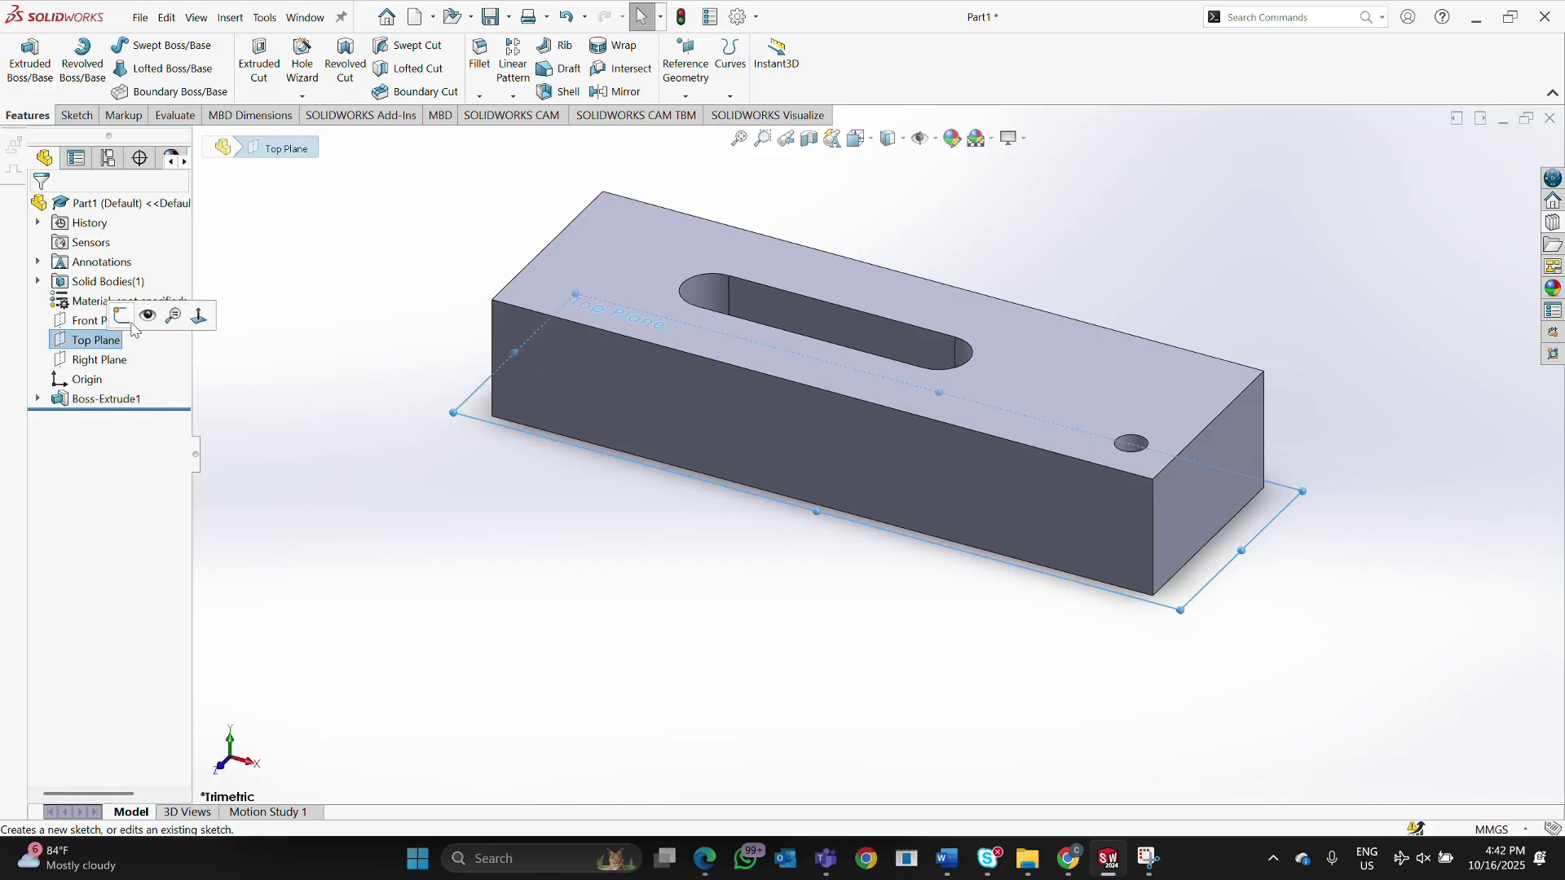
pyautogui.rightClick(109, 343)
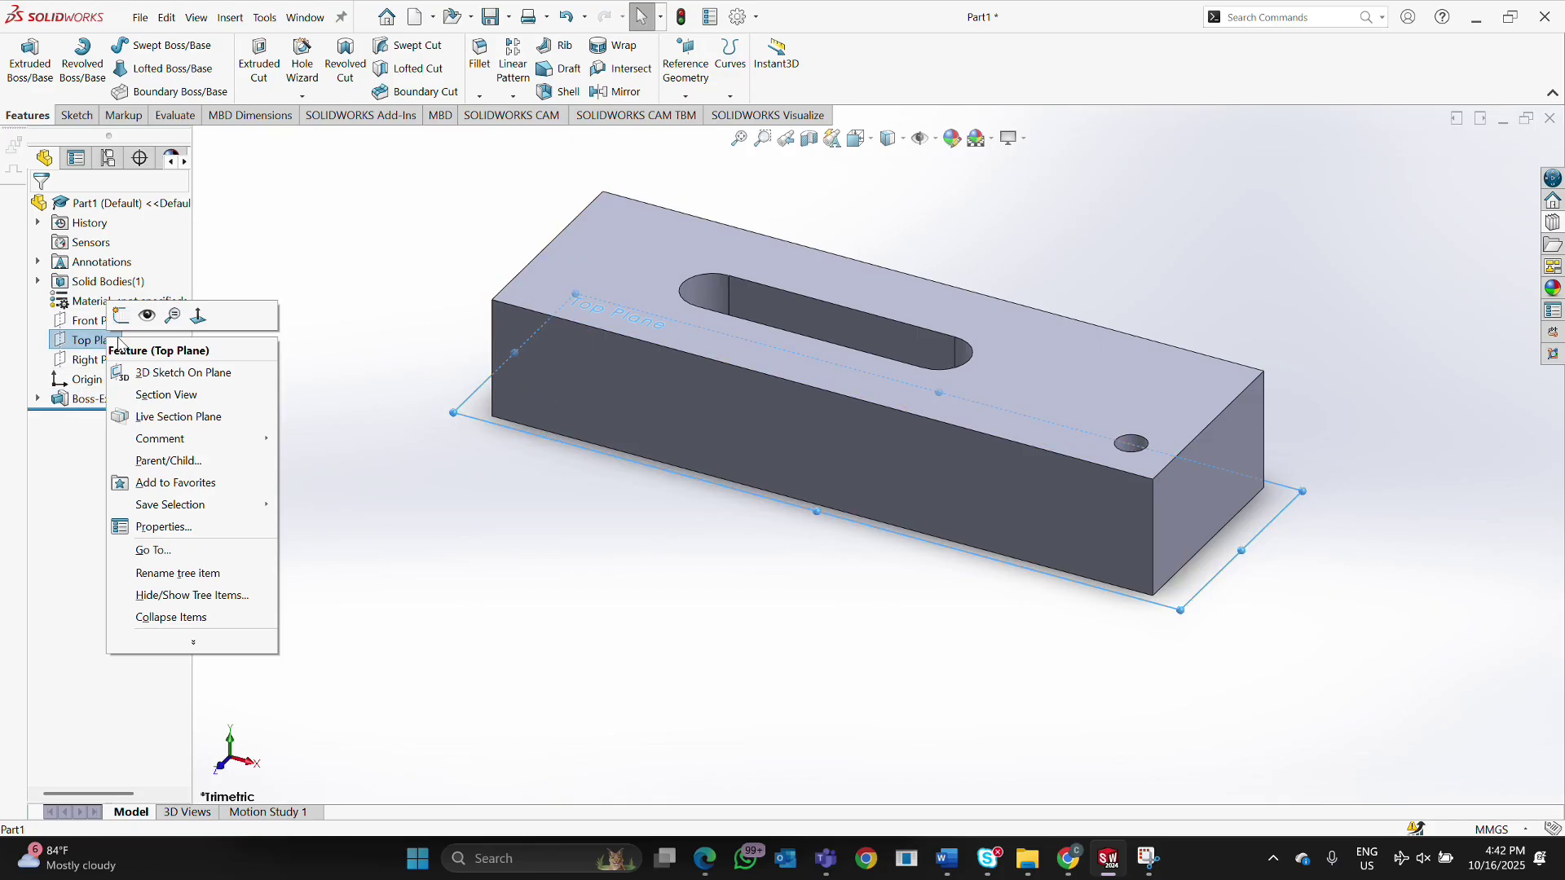
pyautogui.click(200, 318)
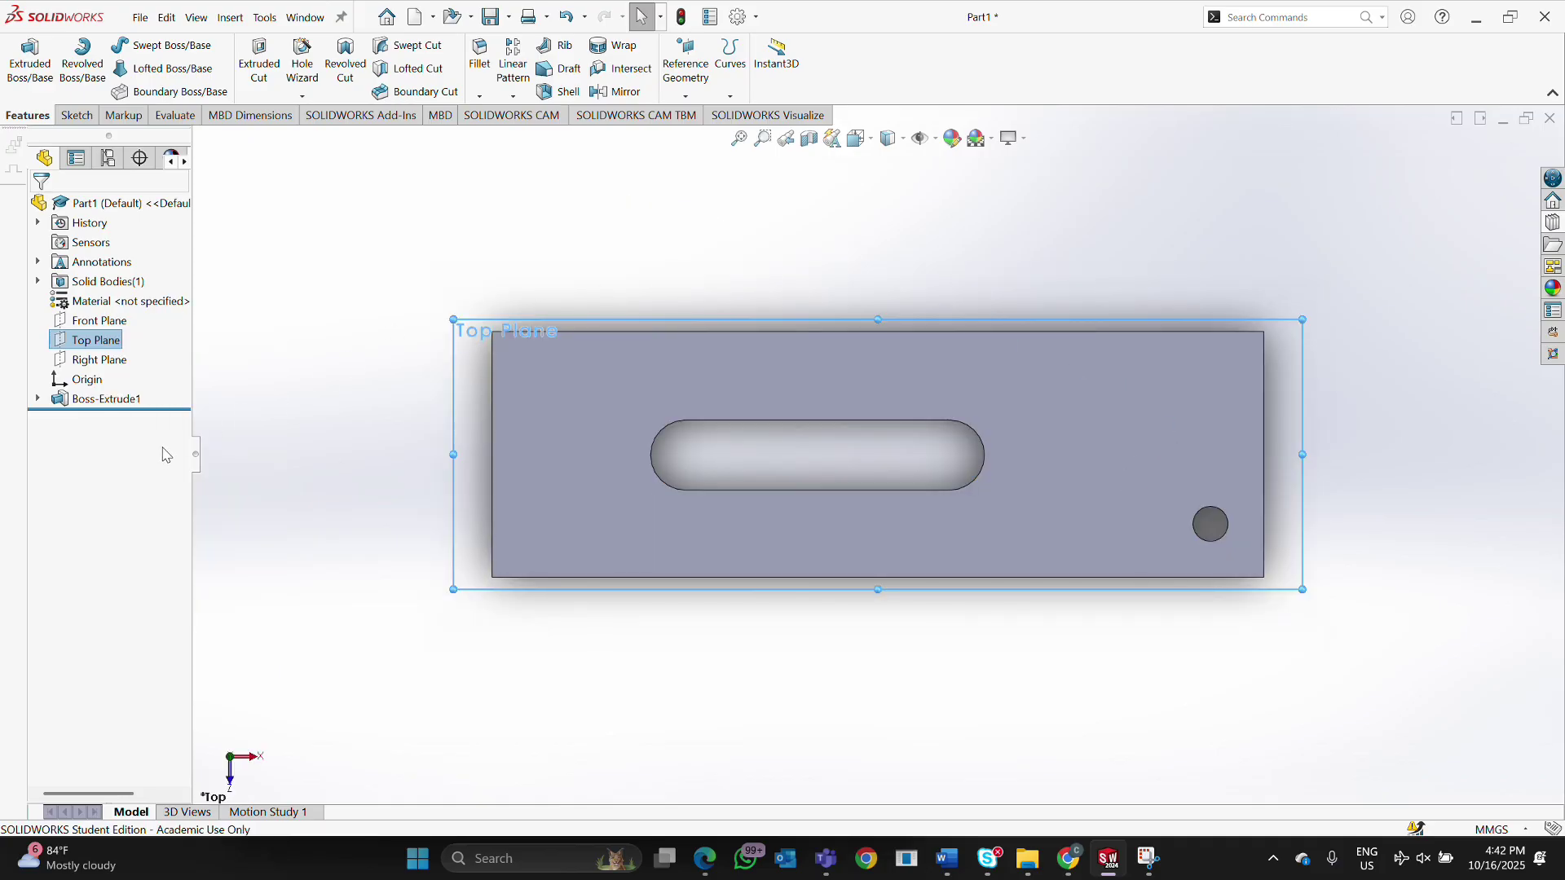
pyautogui.click(301, 57)
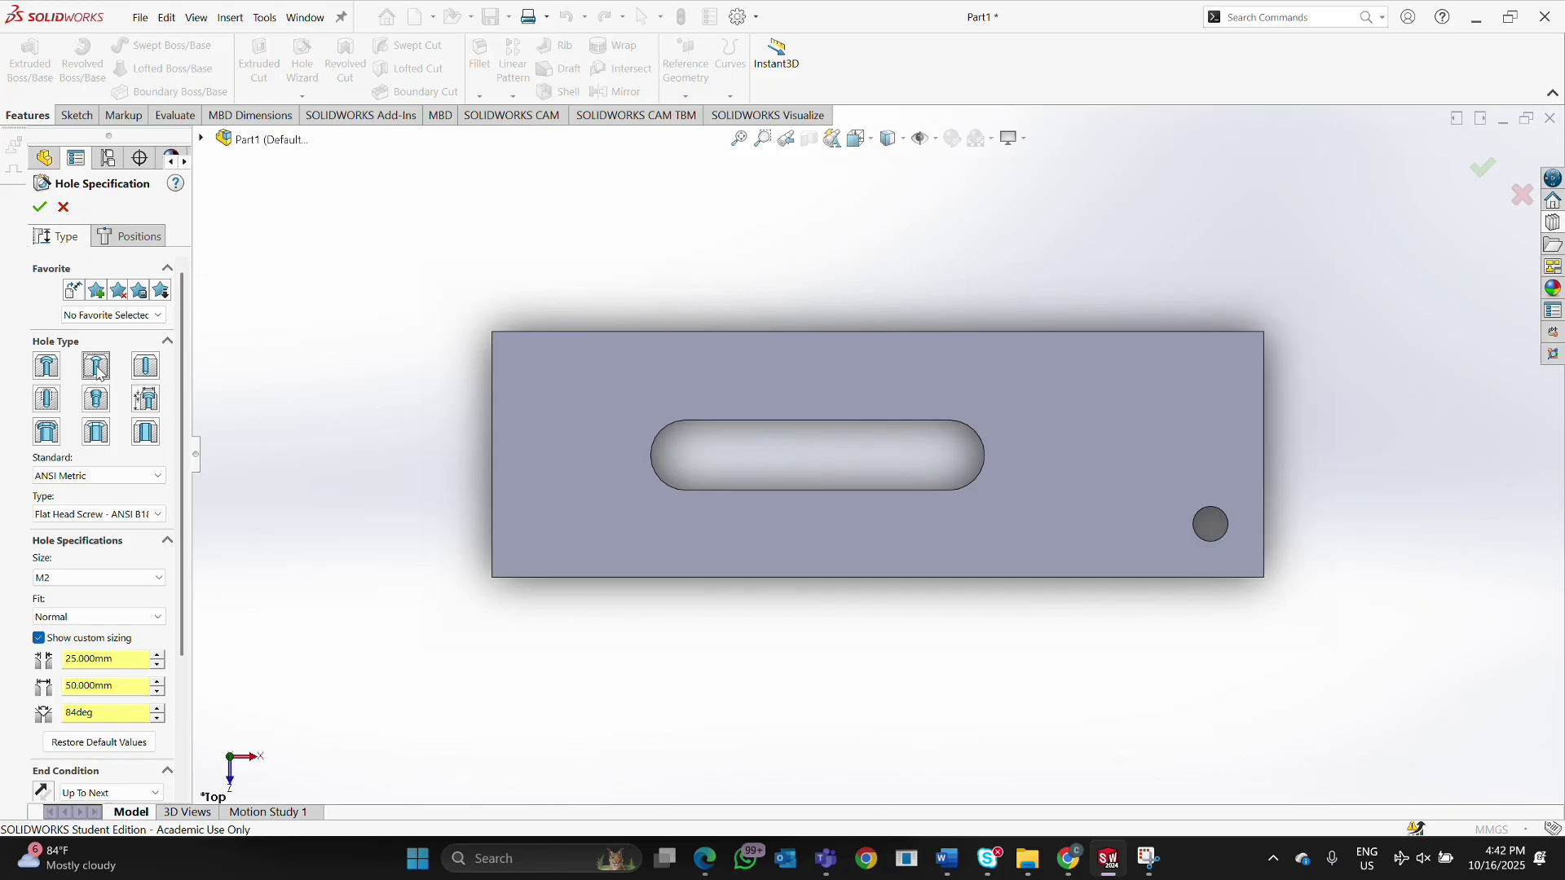
pyautogui.scroll(-3, 135, 577)
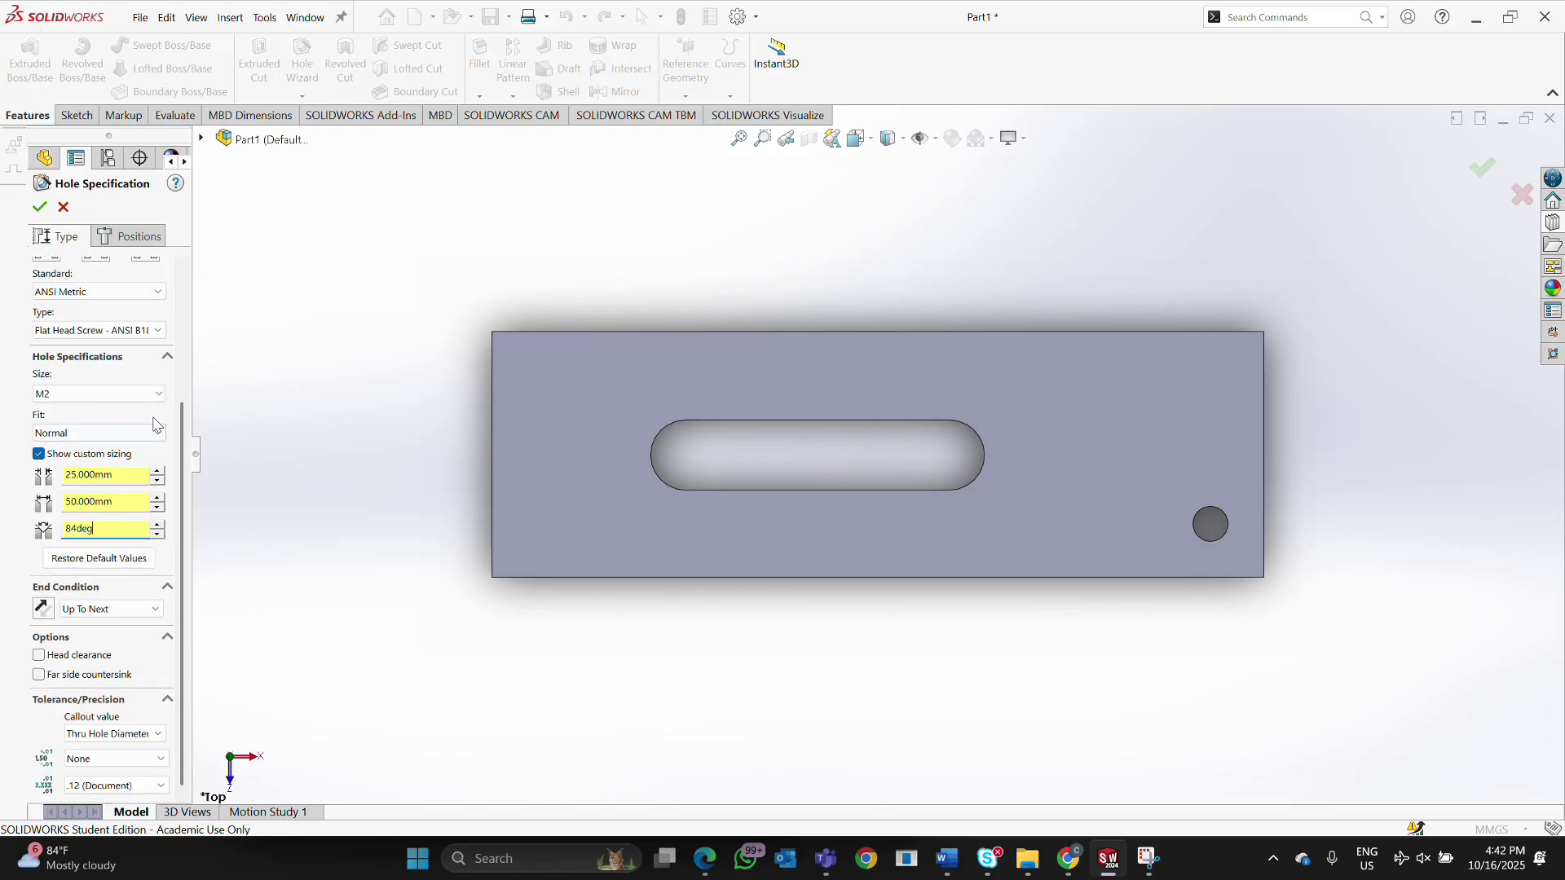
# Place two countersunk holes on the plate's top face, one above the other between the left edge and the slot.
pyautogui.click(129, 238)
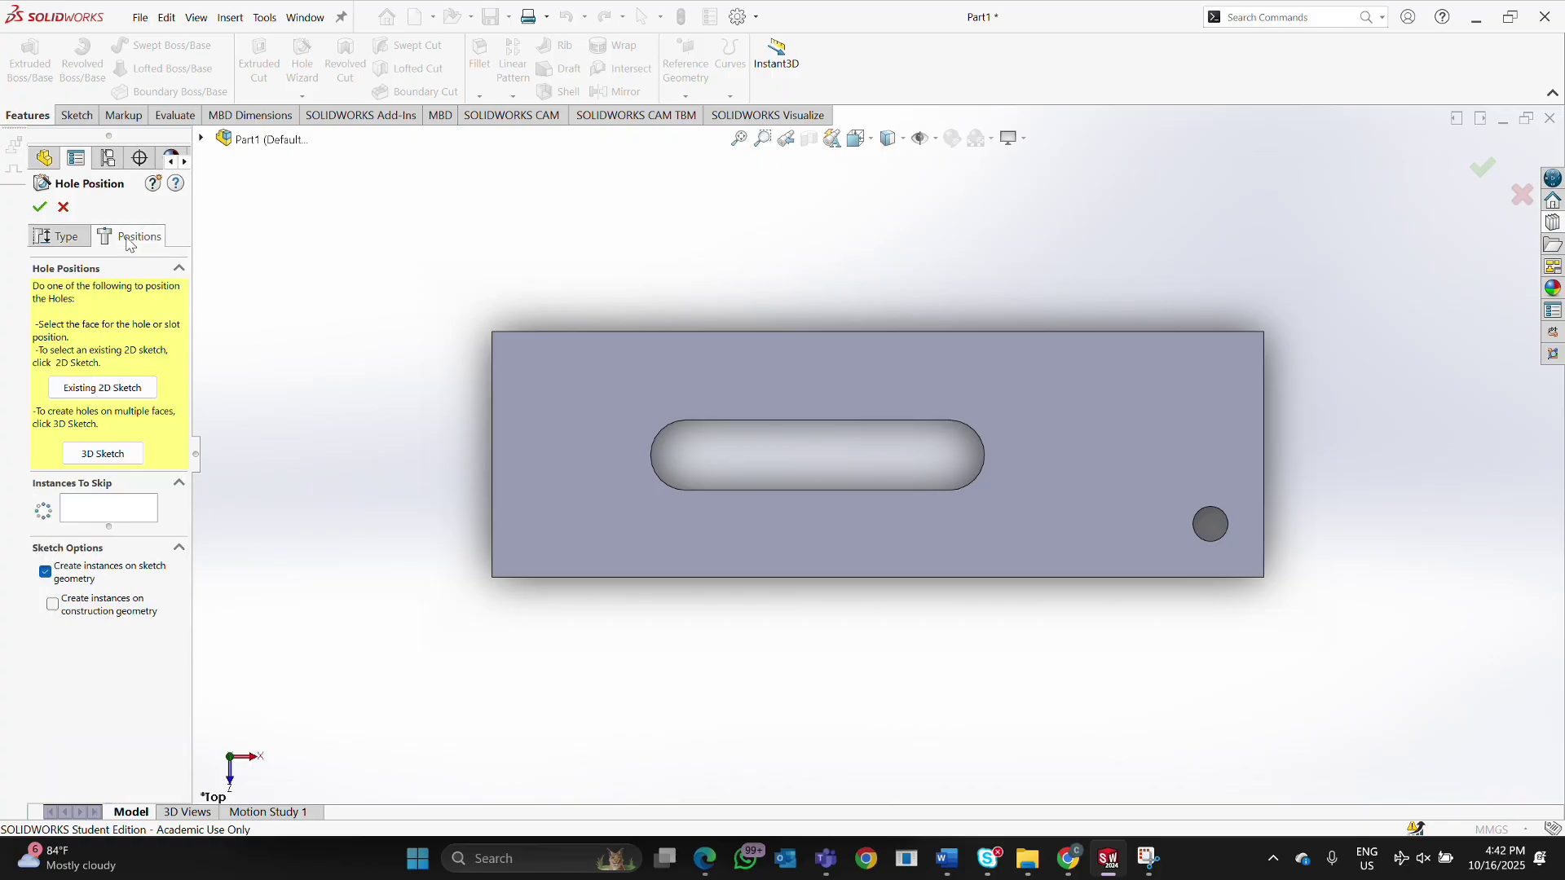
pyautogui.click(579, 469)
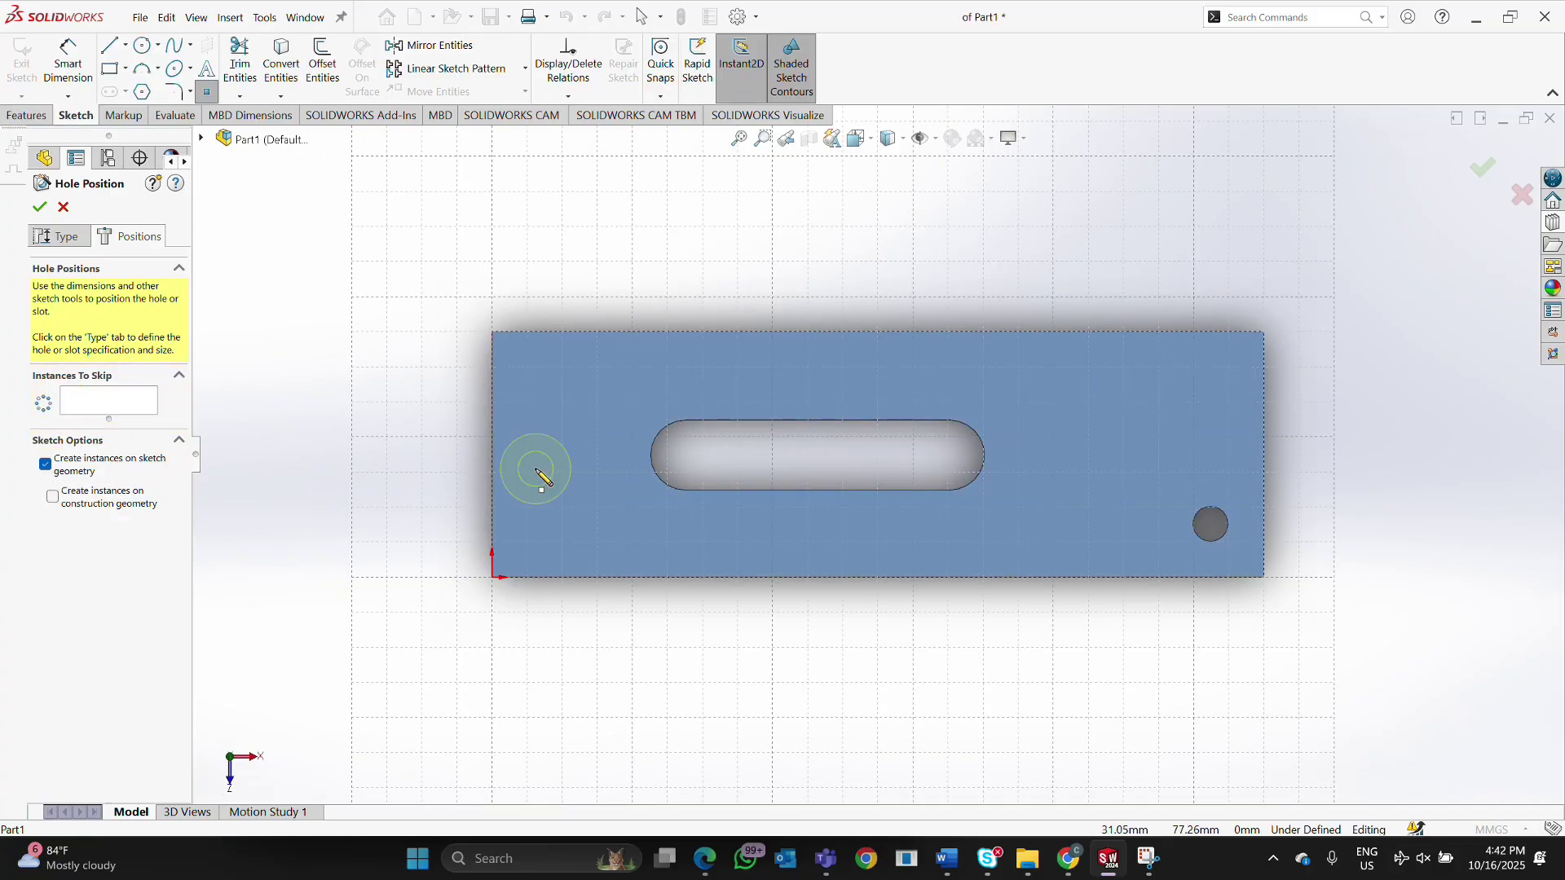
pyautogui.click(554, 522)
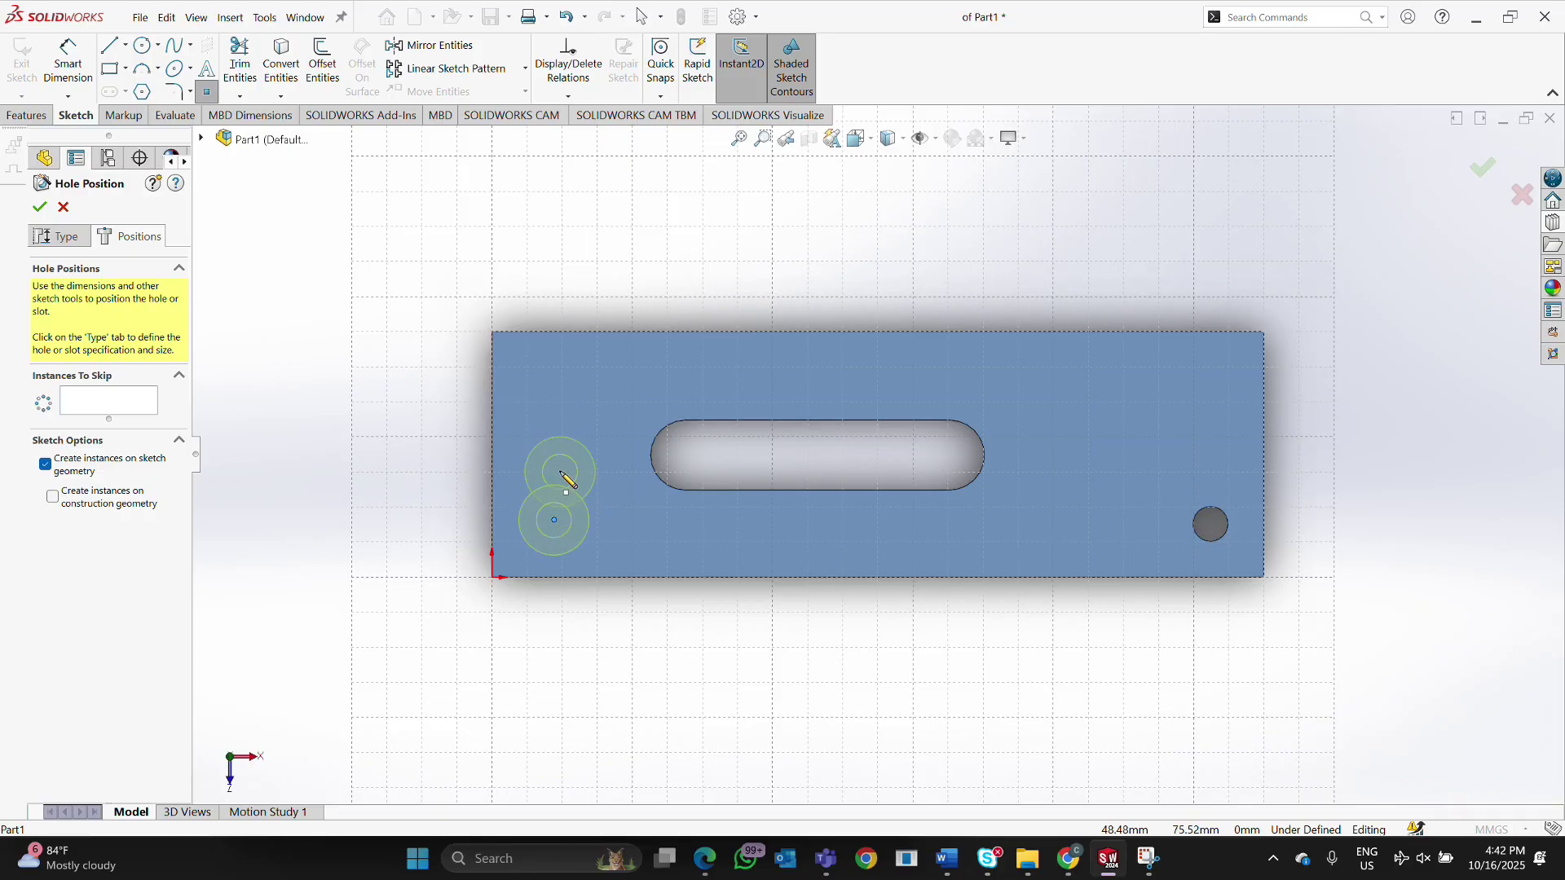
pyautogui.click(555, 403)
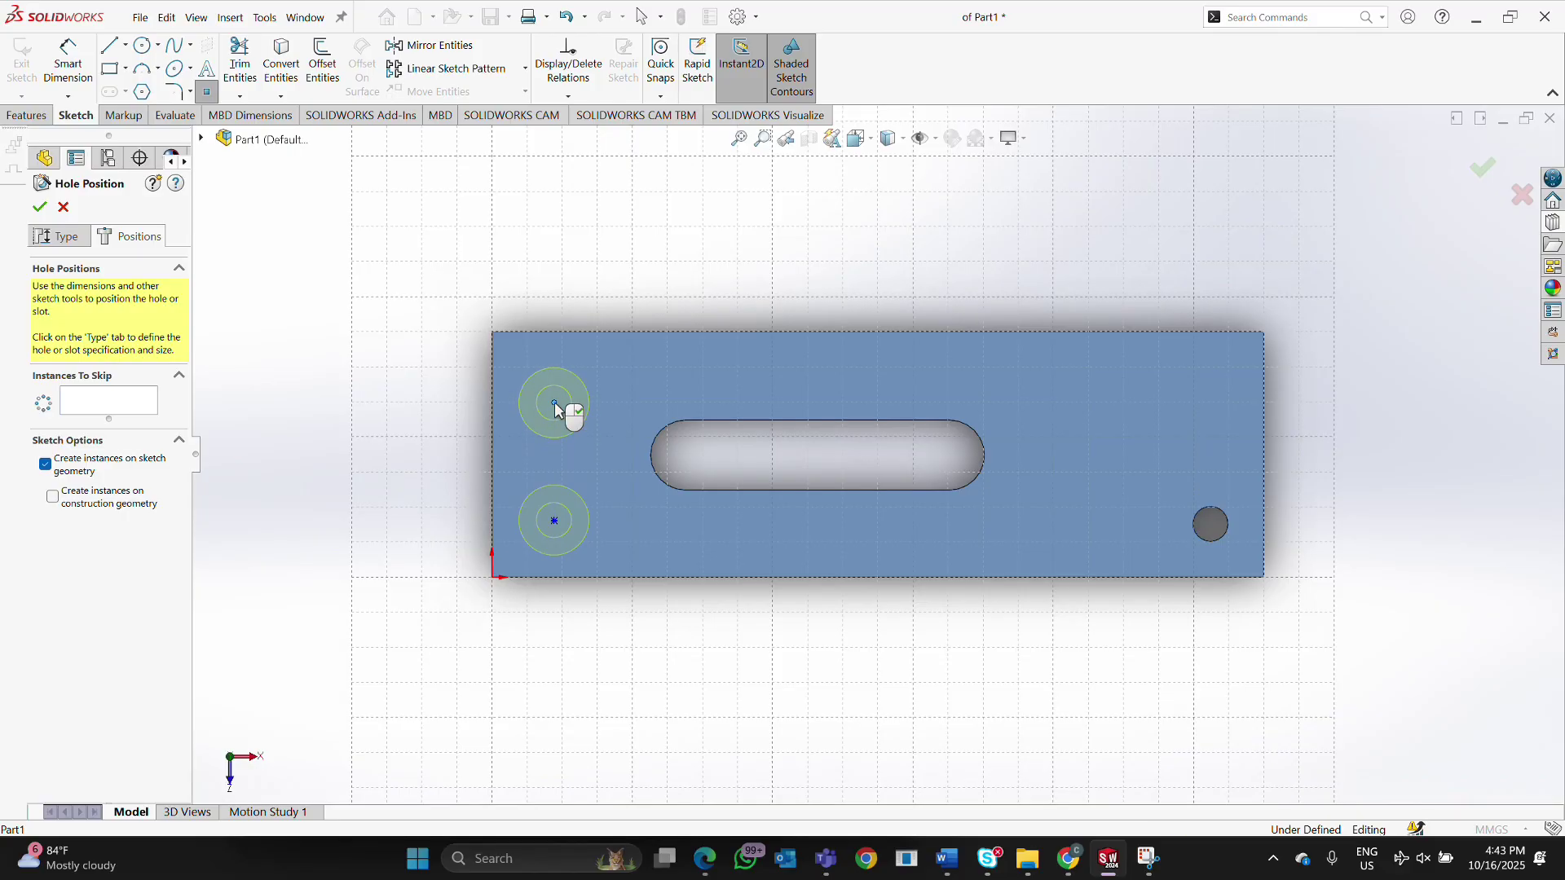
# Dimension the lower countersunk hole's centre 50 mm from the plate's left edge.
pyautogui.click(69, 66)
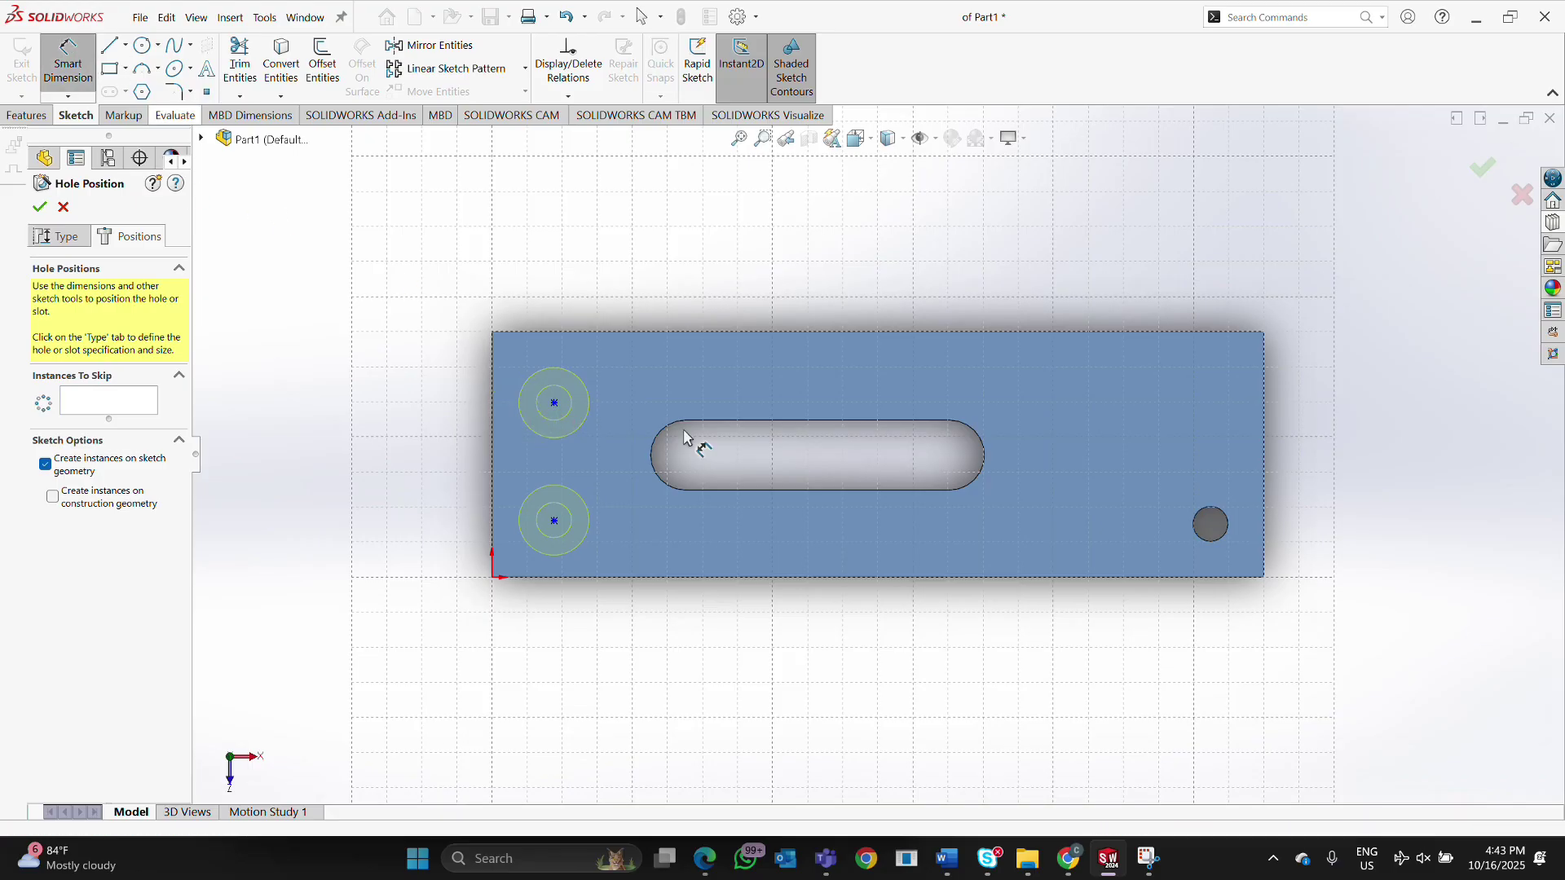
pyautogui.click(555, 521)
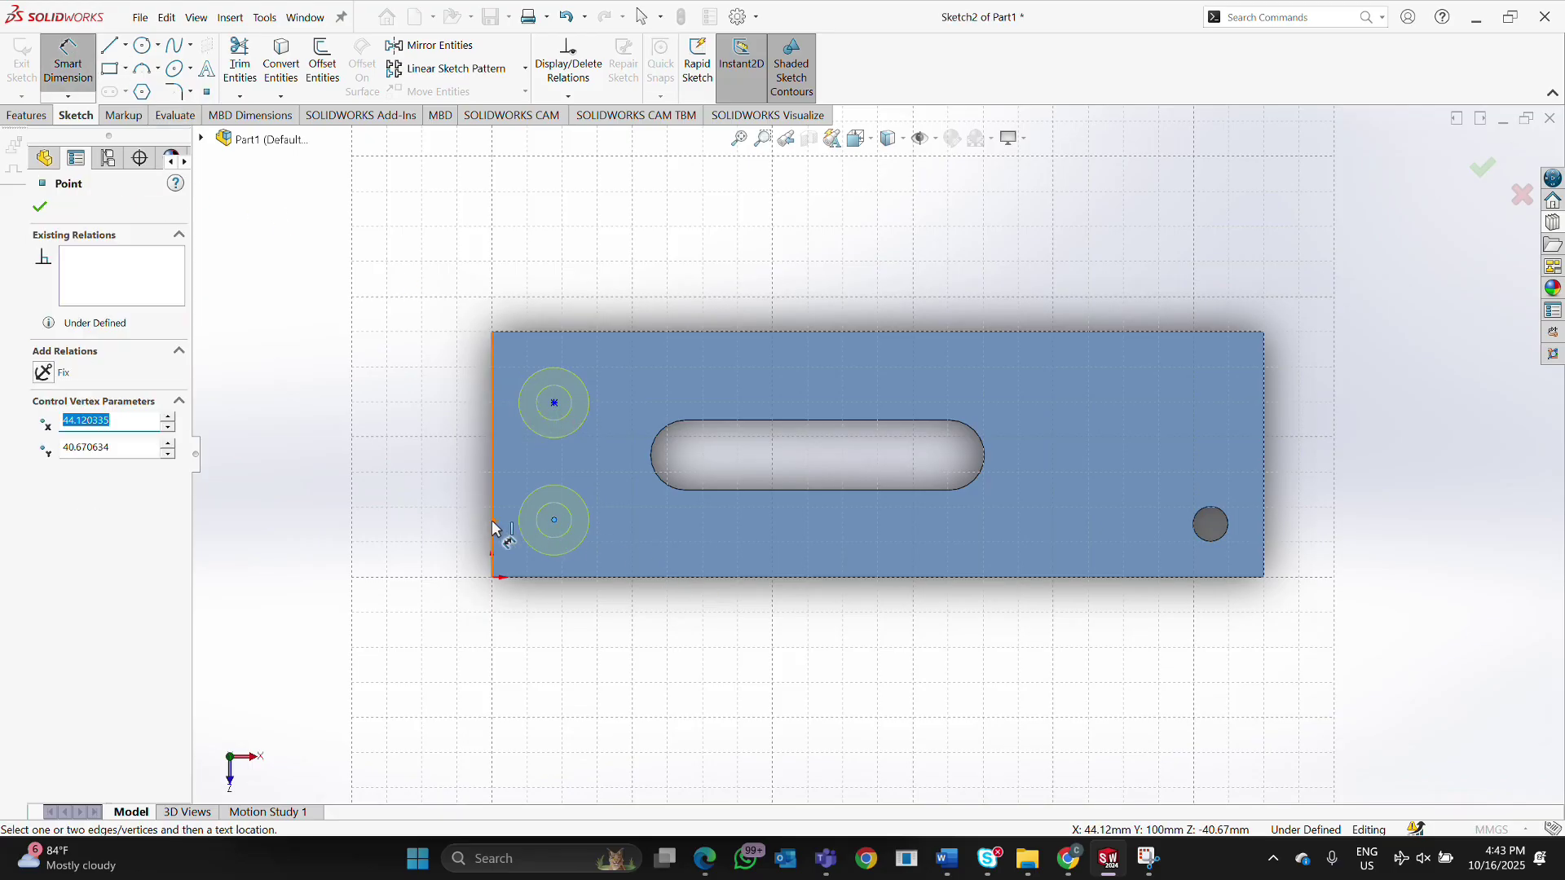
pyautogui.click(492, 529)
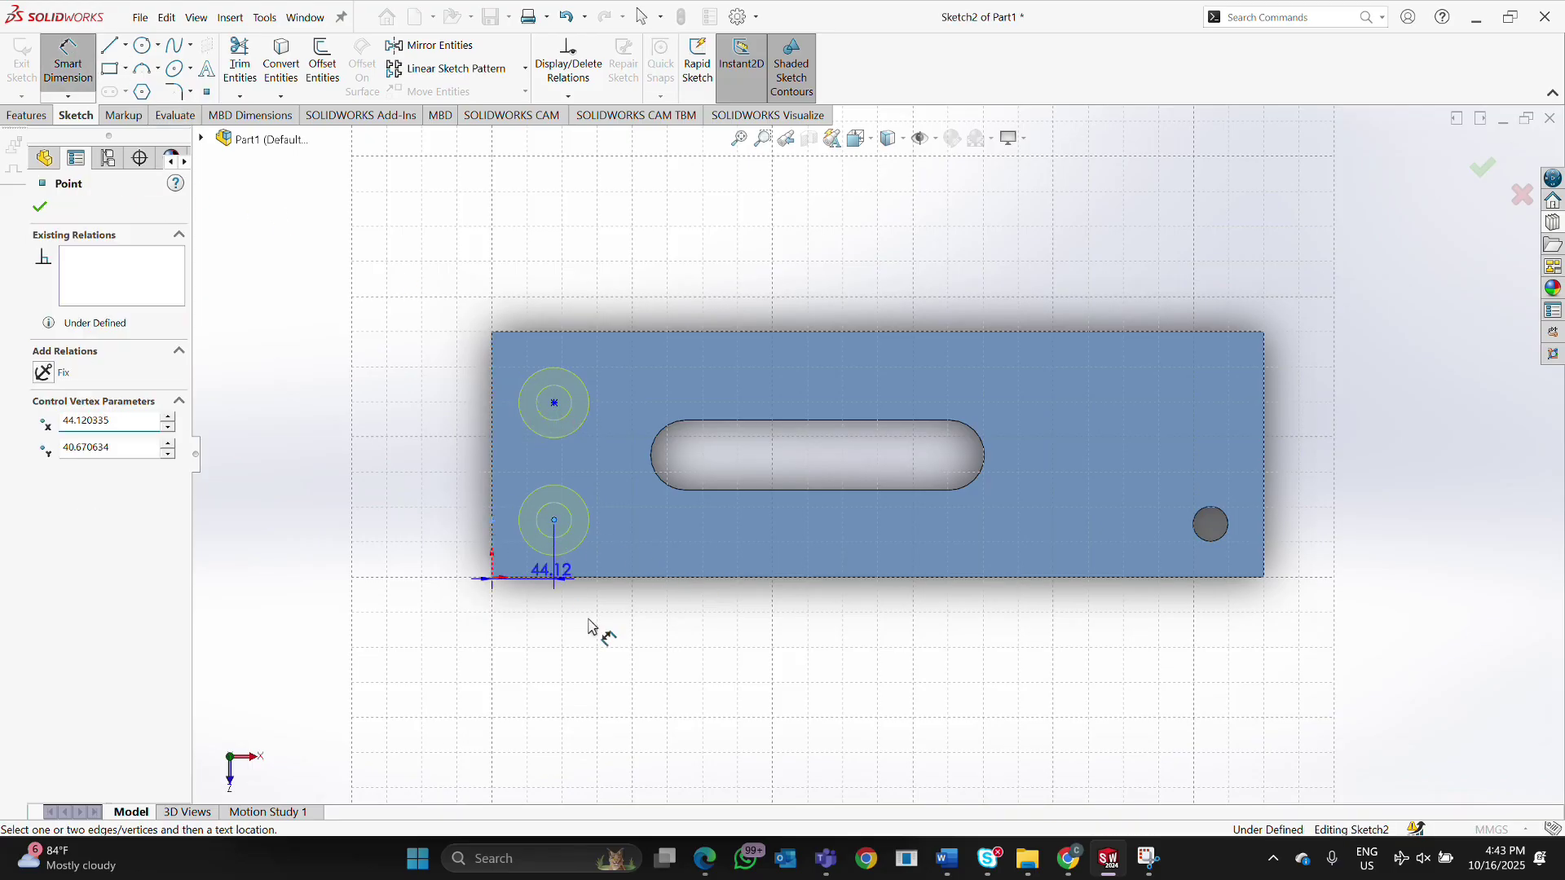
pyautogui.click(607, 656)
pyautogui.write('50')
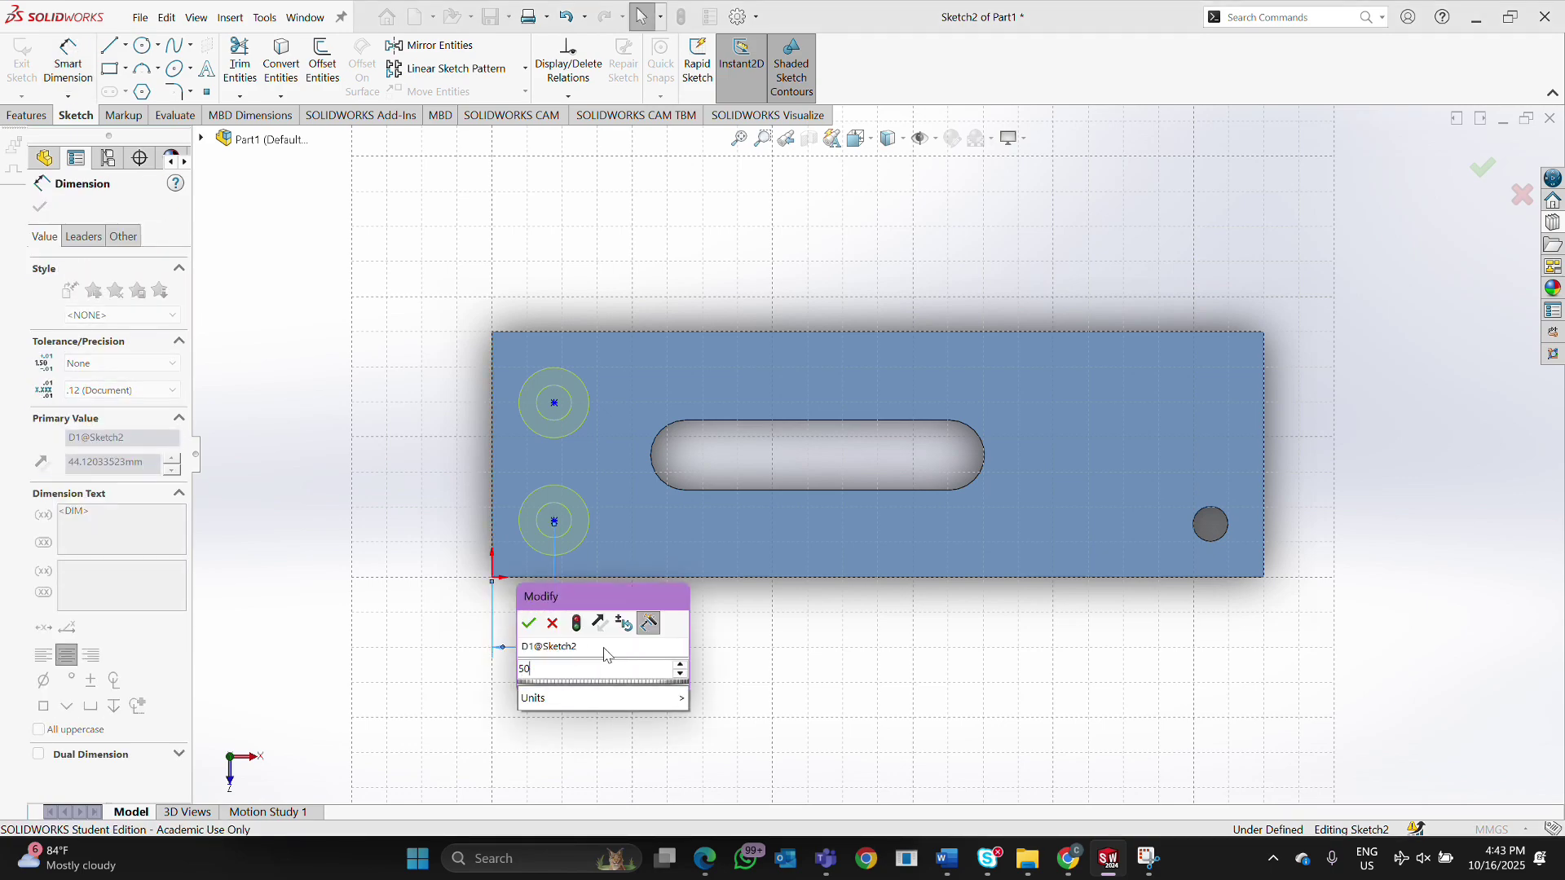
pyautogui.click(529, 625)
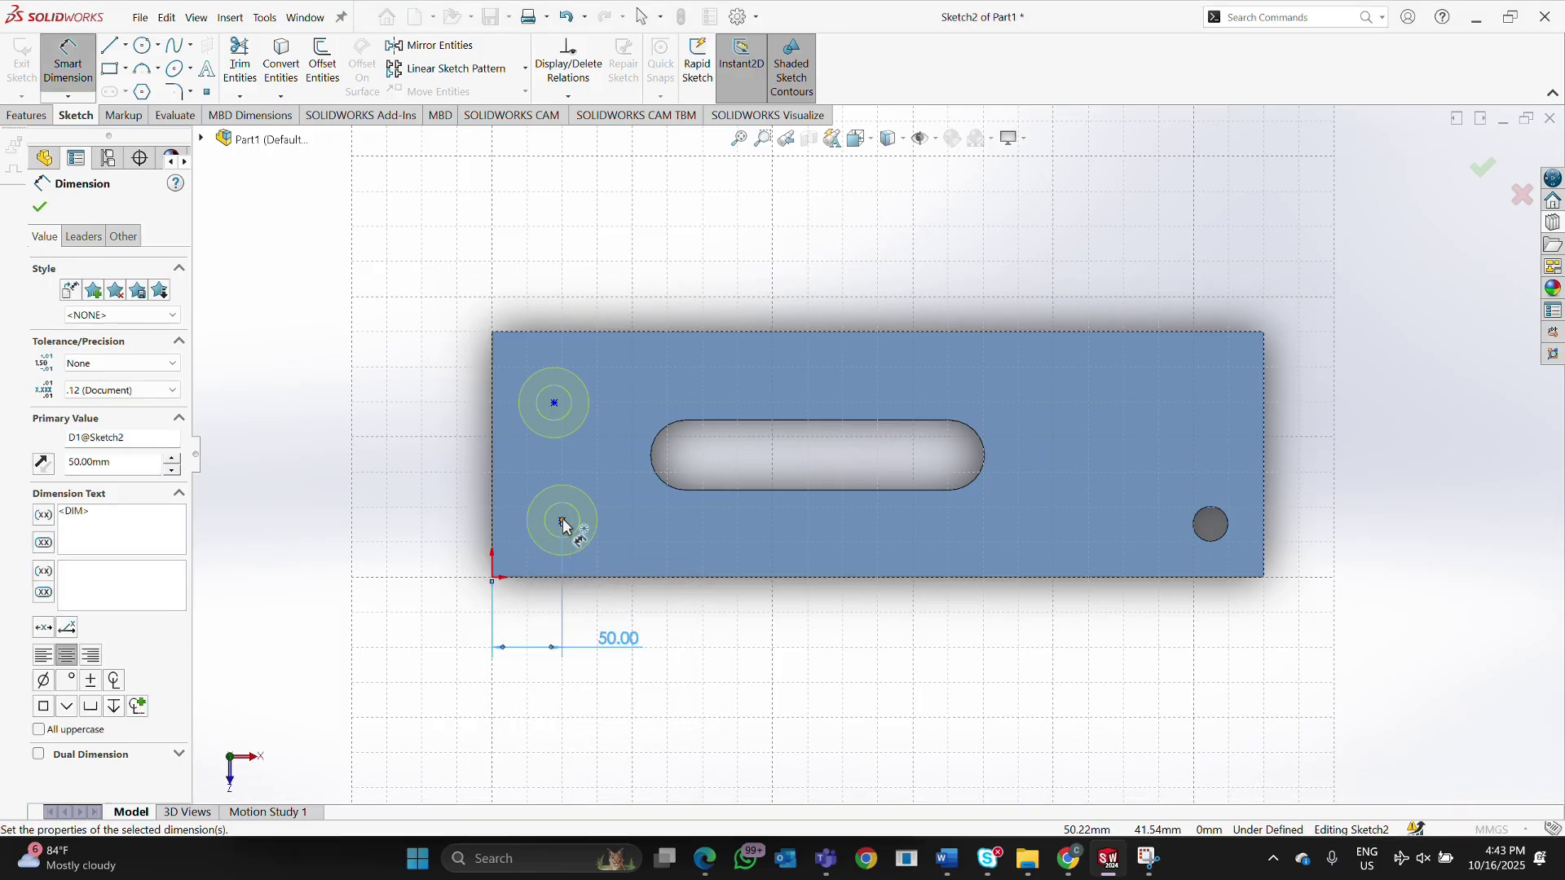
# Dimension the lower countersunk hole's centre 50 mm from the plate's bottom edge.
pyautogui.click(563, 521)
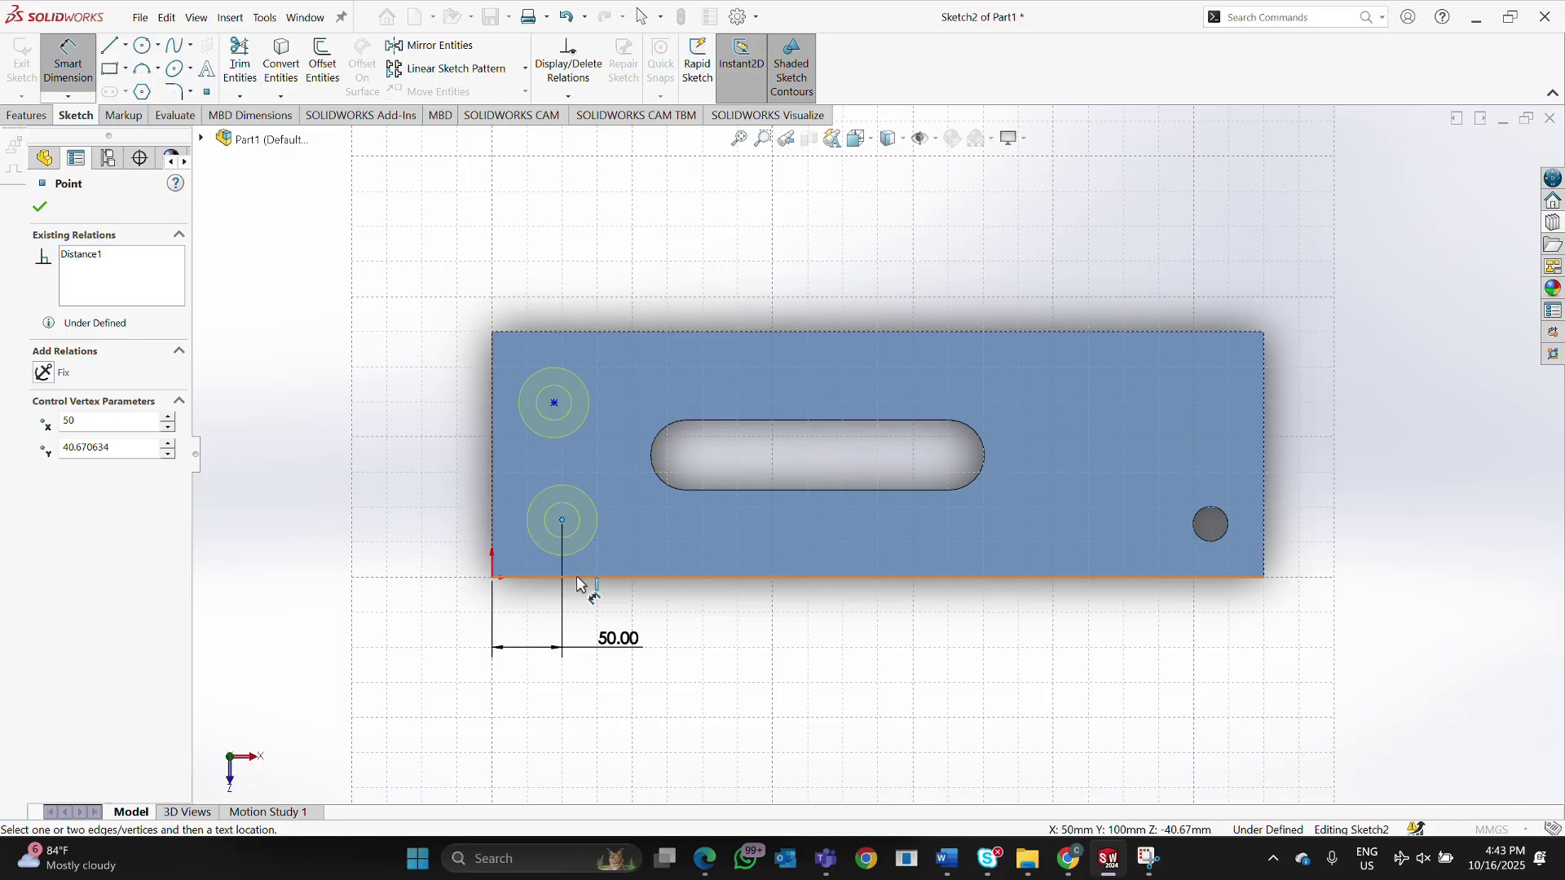
pyautogui.click(582, 580)
pyautogui.click(432, 554)
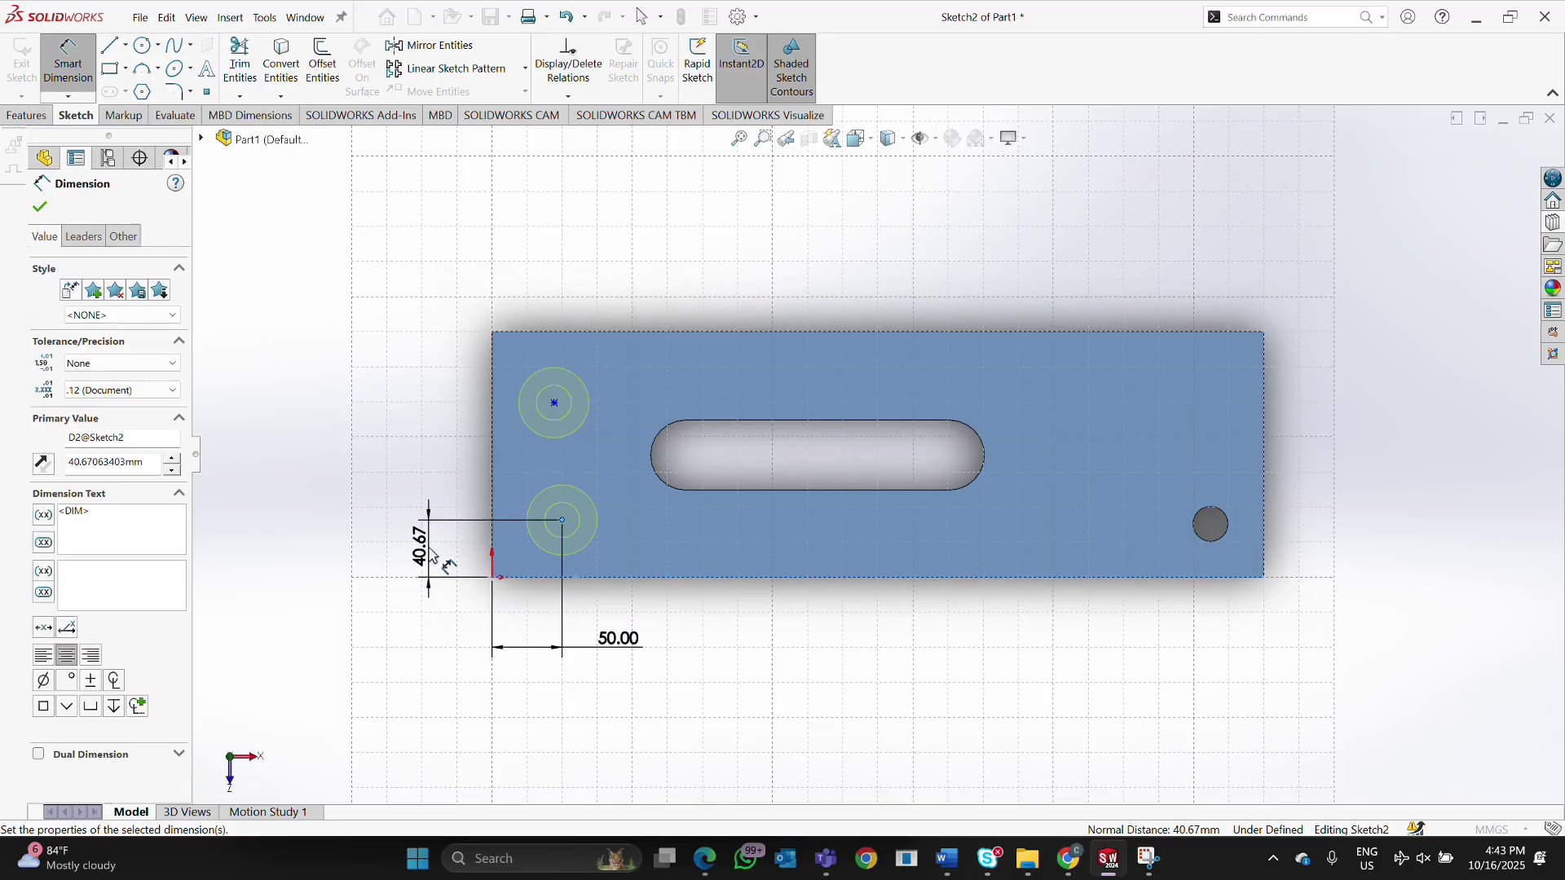
pyautogui.write('50')
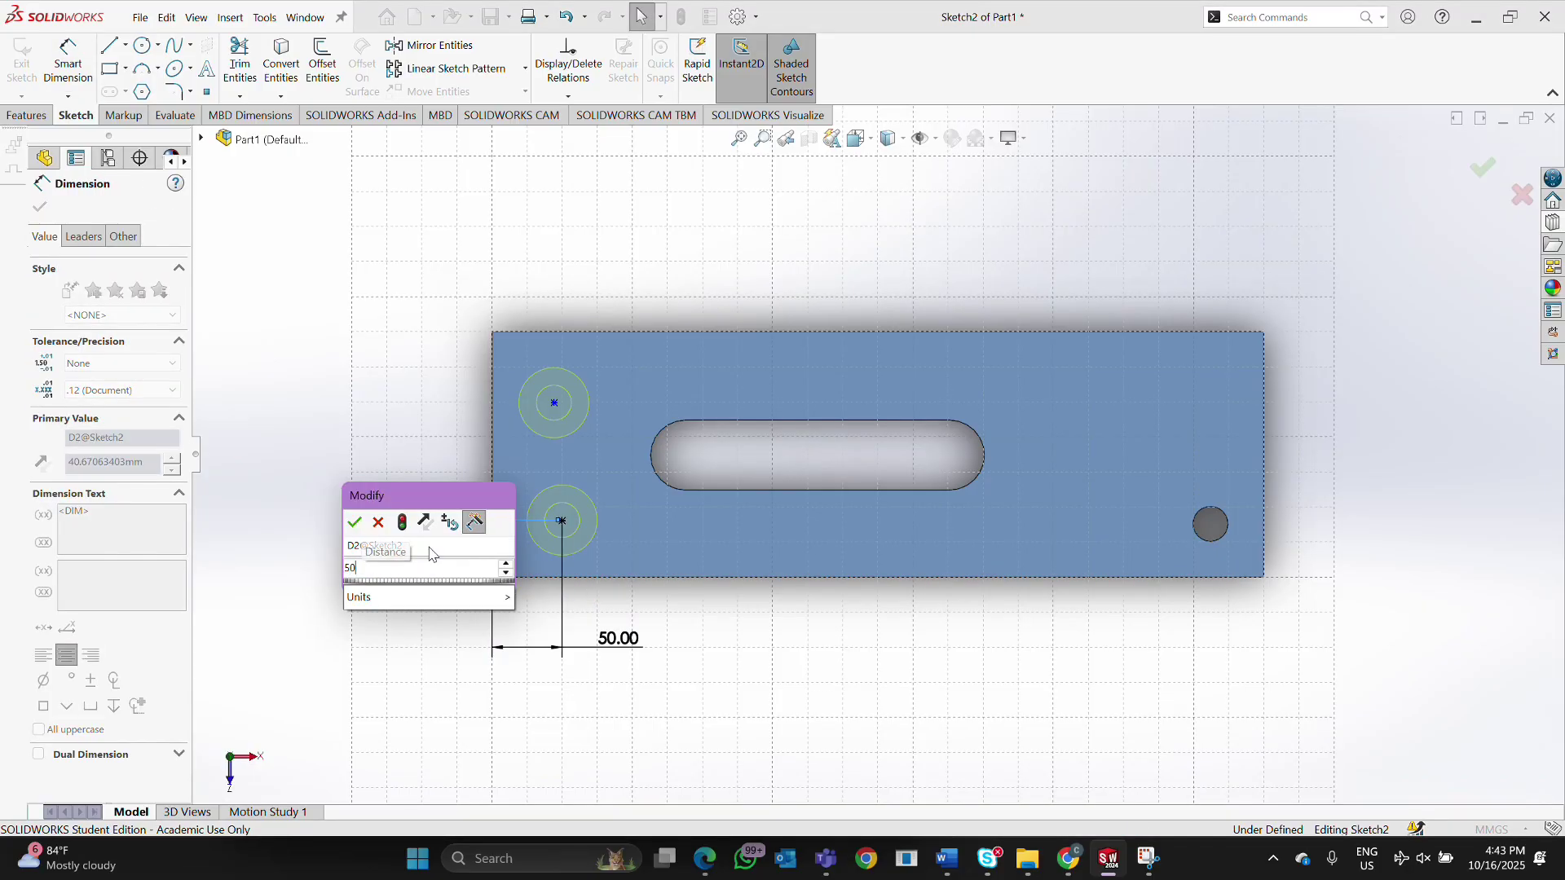
pyautogui.click(356, 524)
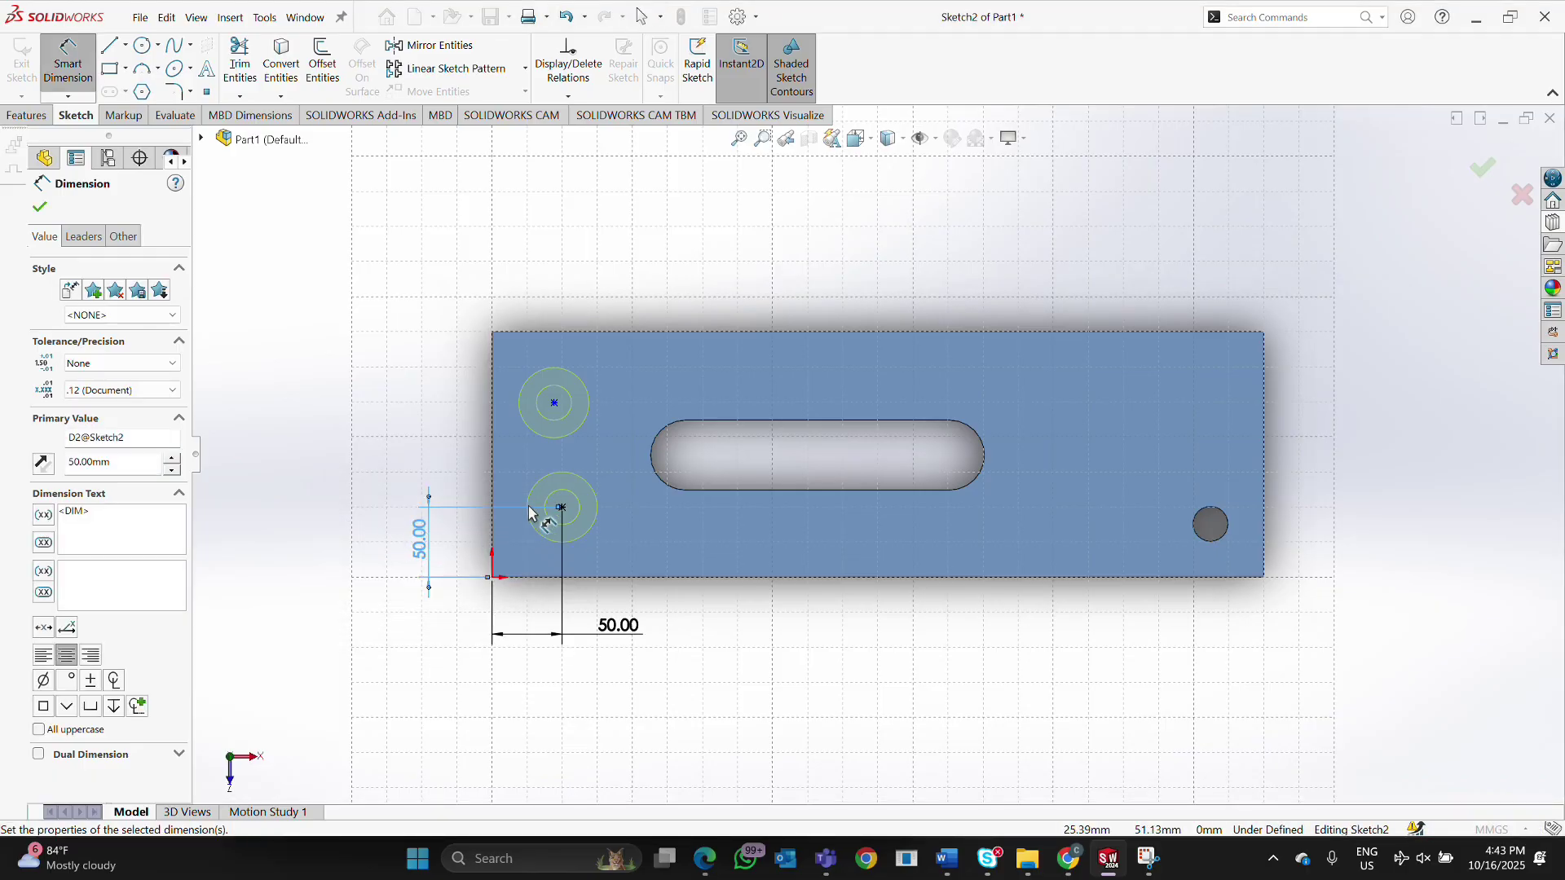
# Align the centre points of the two countersunk holes with a Vertical relation.
pyautogui.click(554, 404)
pyautogui.click(39, 207)
pyautogui.click(554, 403)
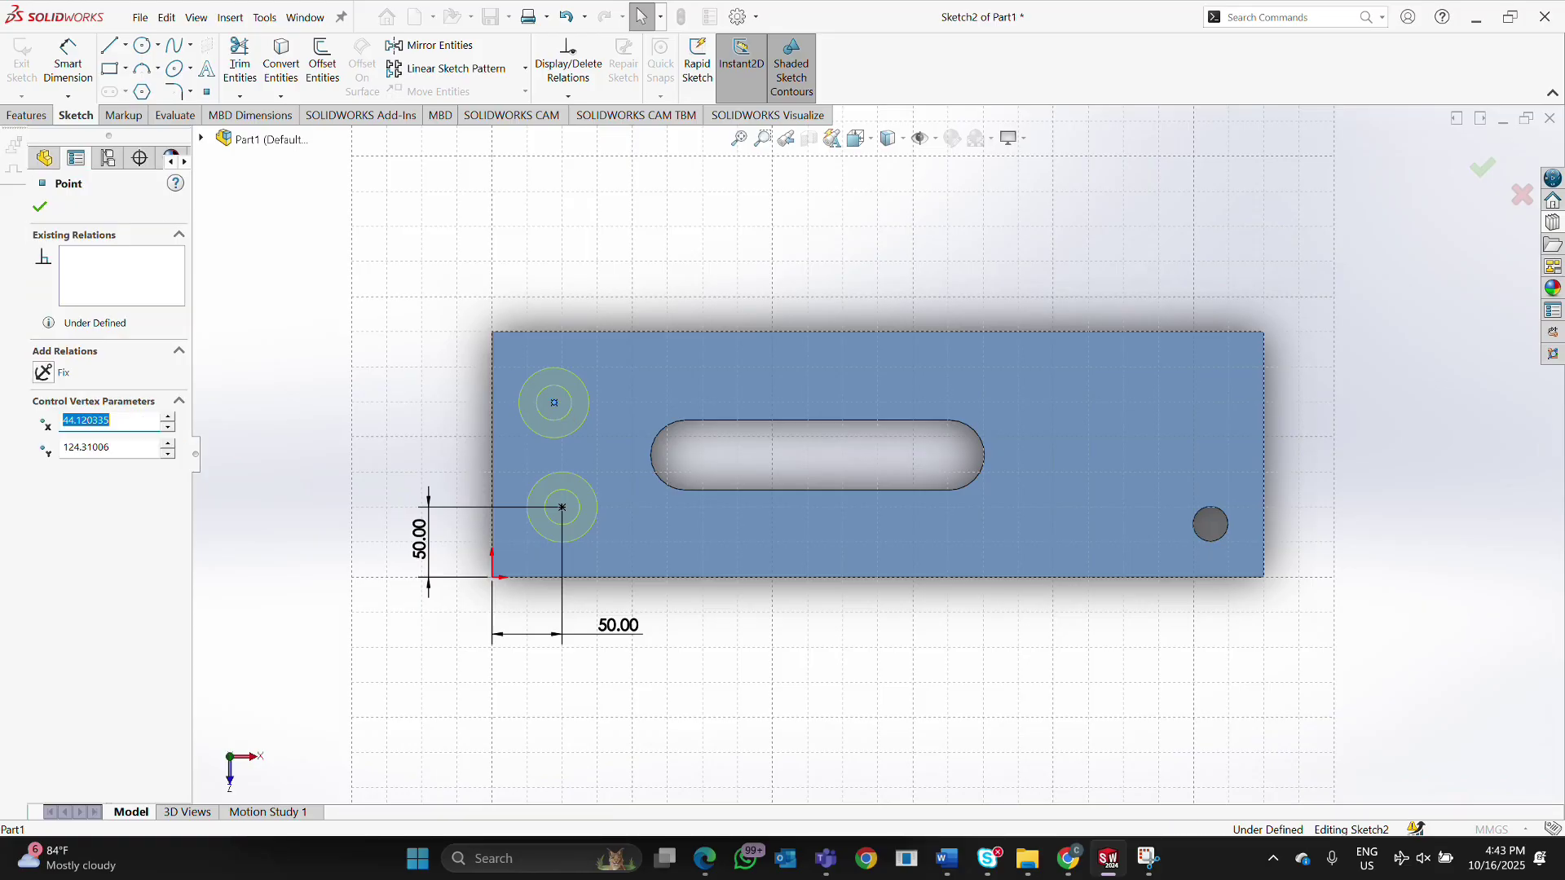
pyautogui.click(562, 508)
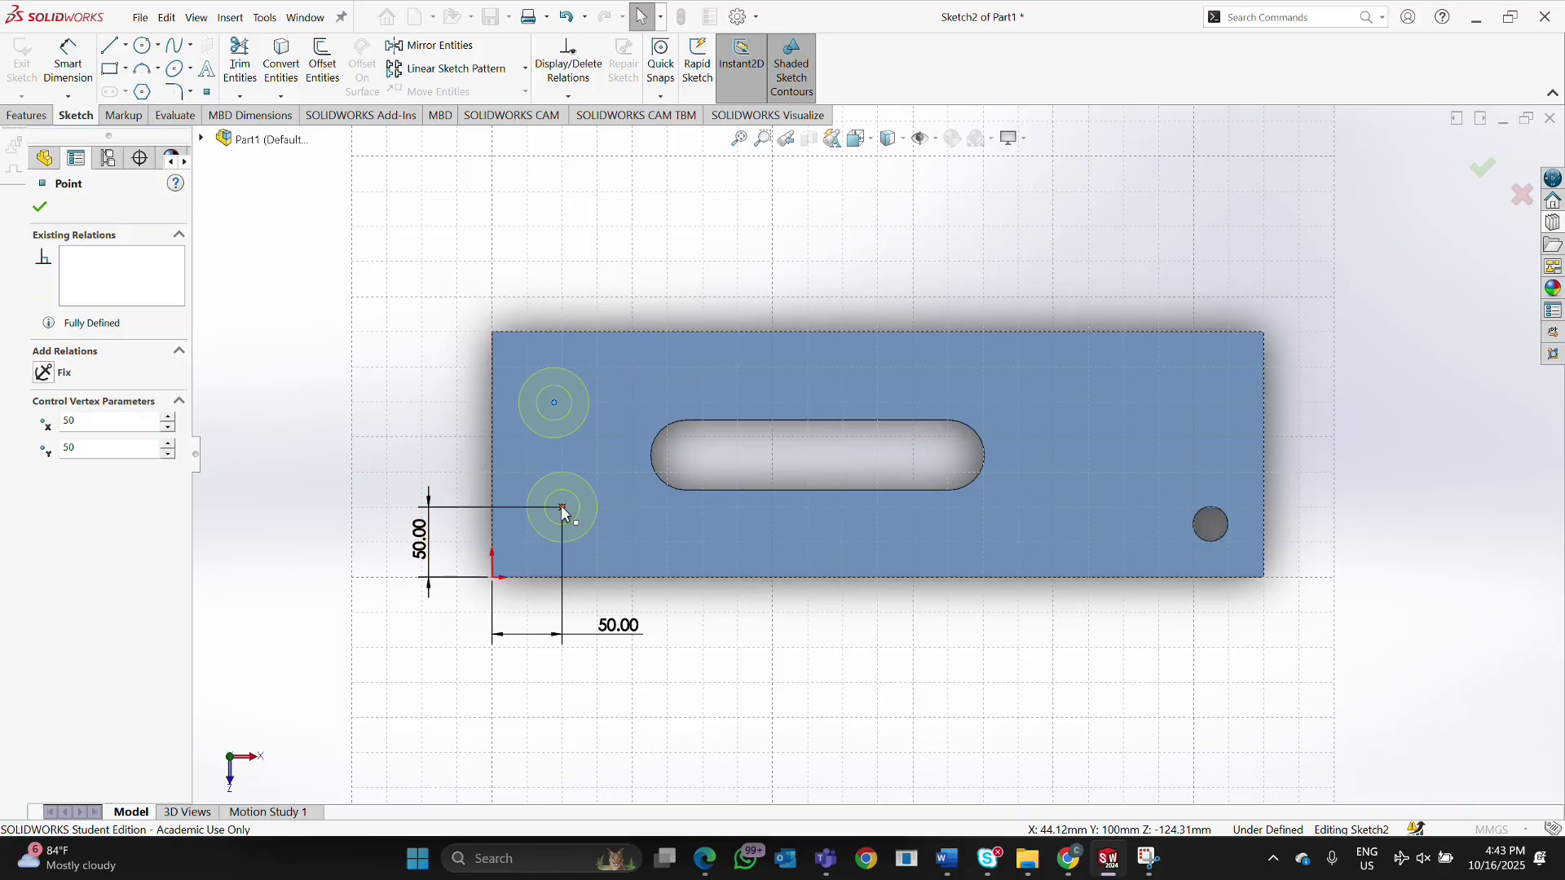
pyautogui.keyDown('ctrl'); pyautogui.click(562, 508); pyautogui.keyUp('ctrl')
pyautogui.click(47, 468)
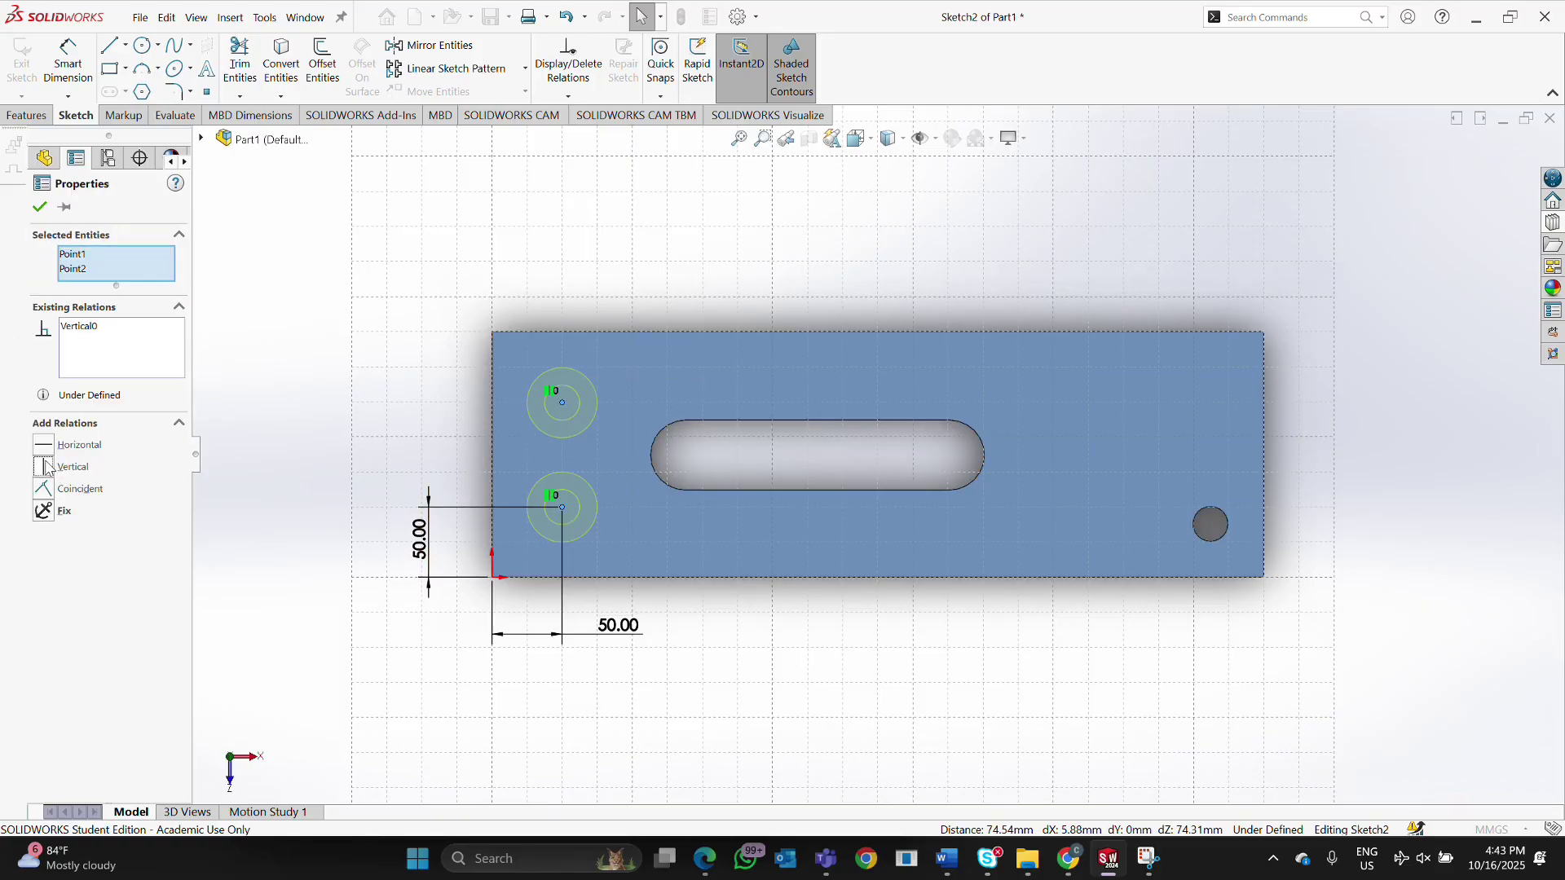
pyautogui.click(41, 207)
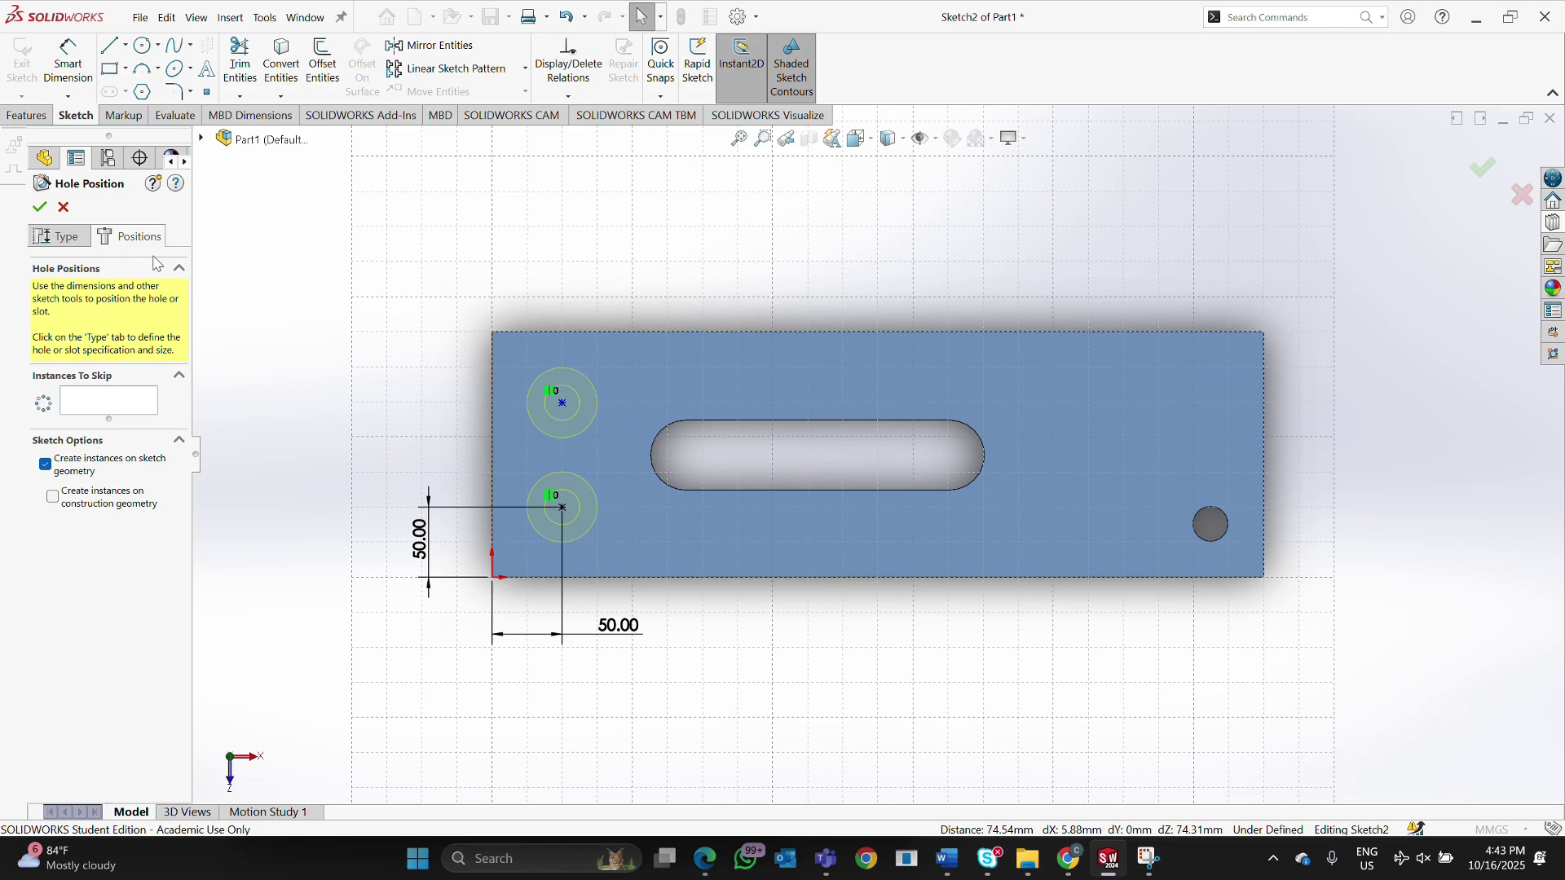
# Dimension the upper countersunk hole's centre 125 mm from the plate's bottom edge and finish the countersunk holes.
pyautogui.click(67, 64)
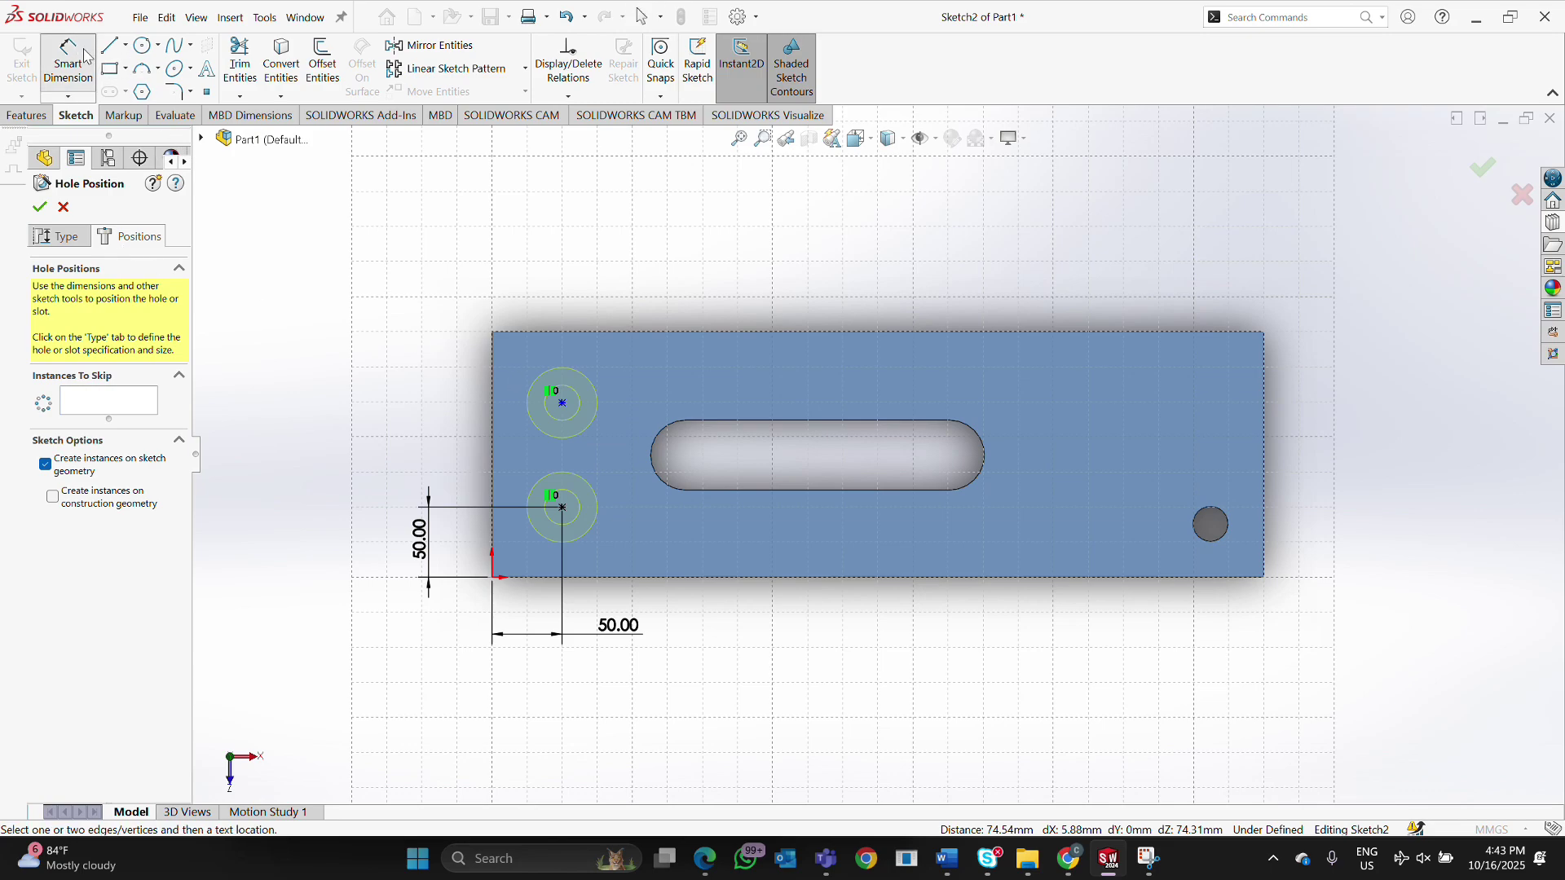
pyautogui.click(562, 403)
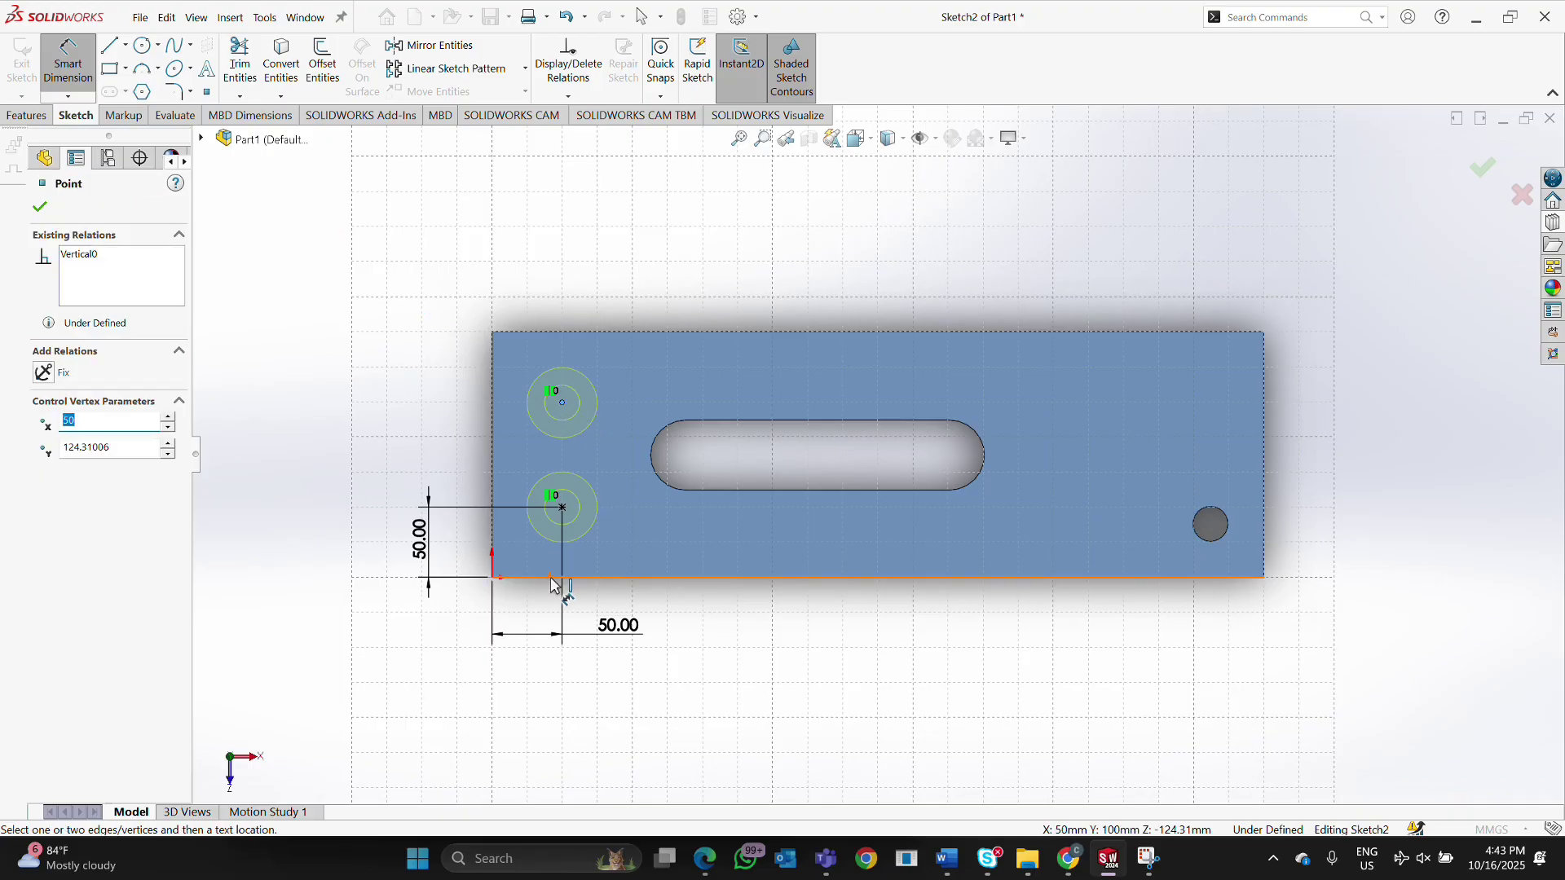
pyautogui.click(554, 577)
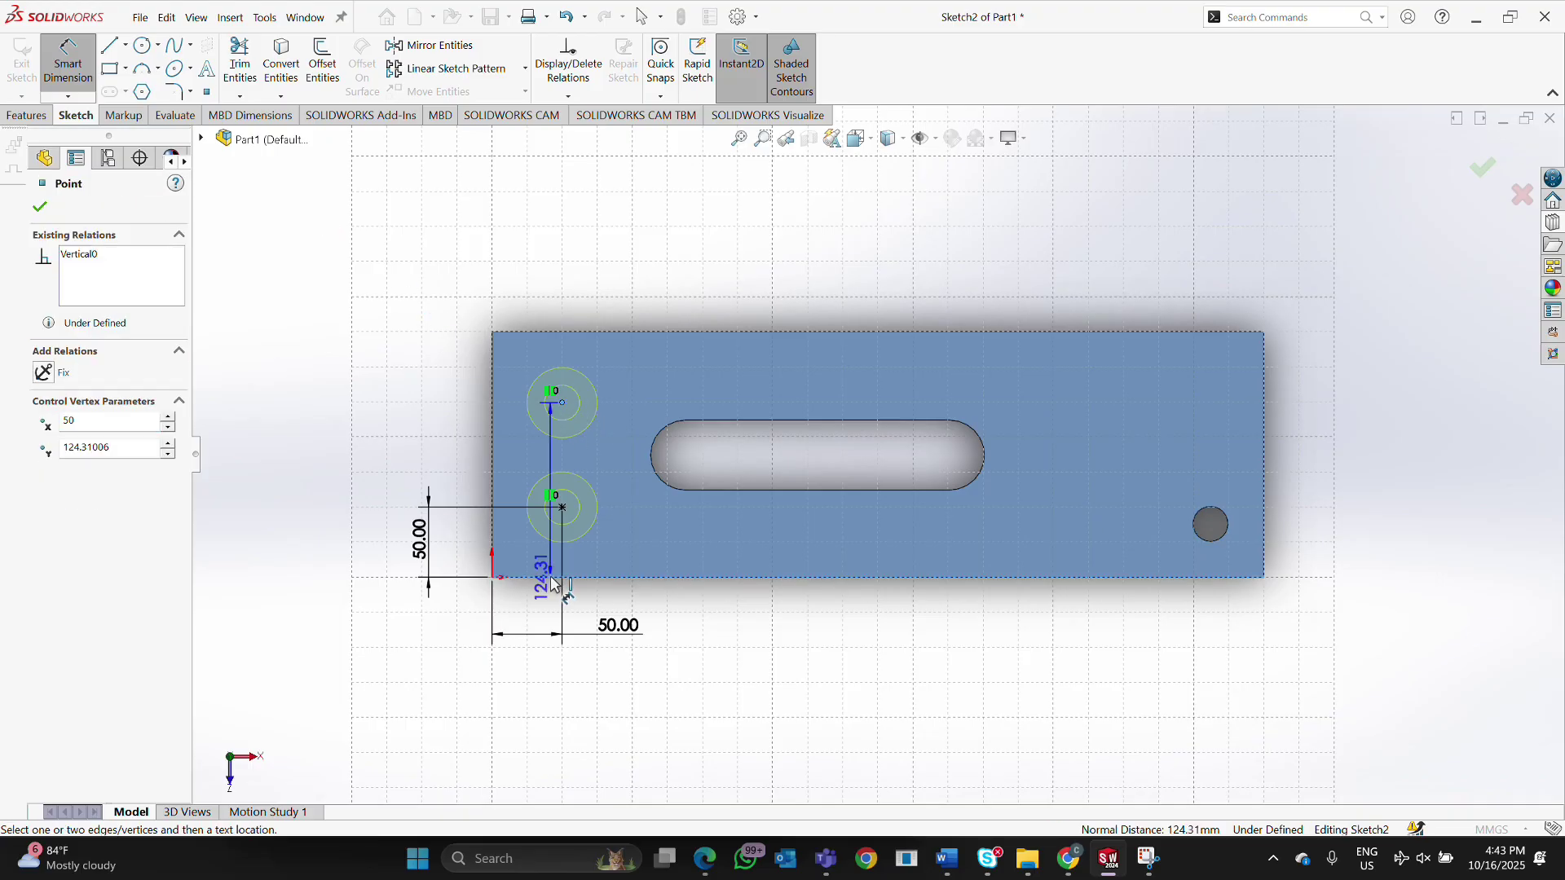
pyautogui.click(385, 530)
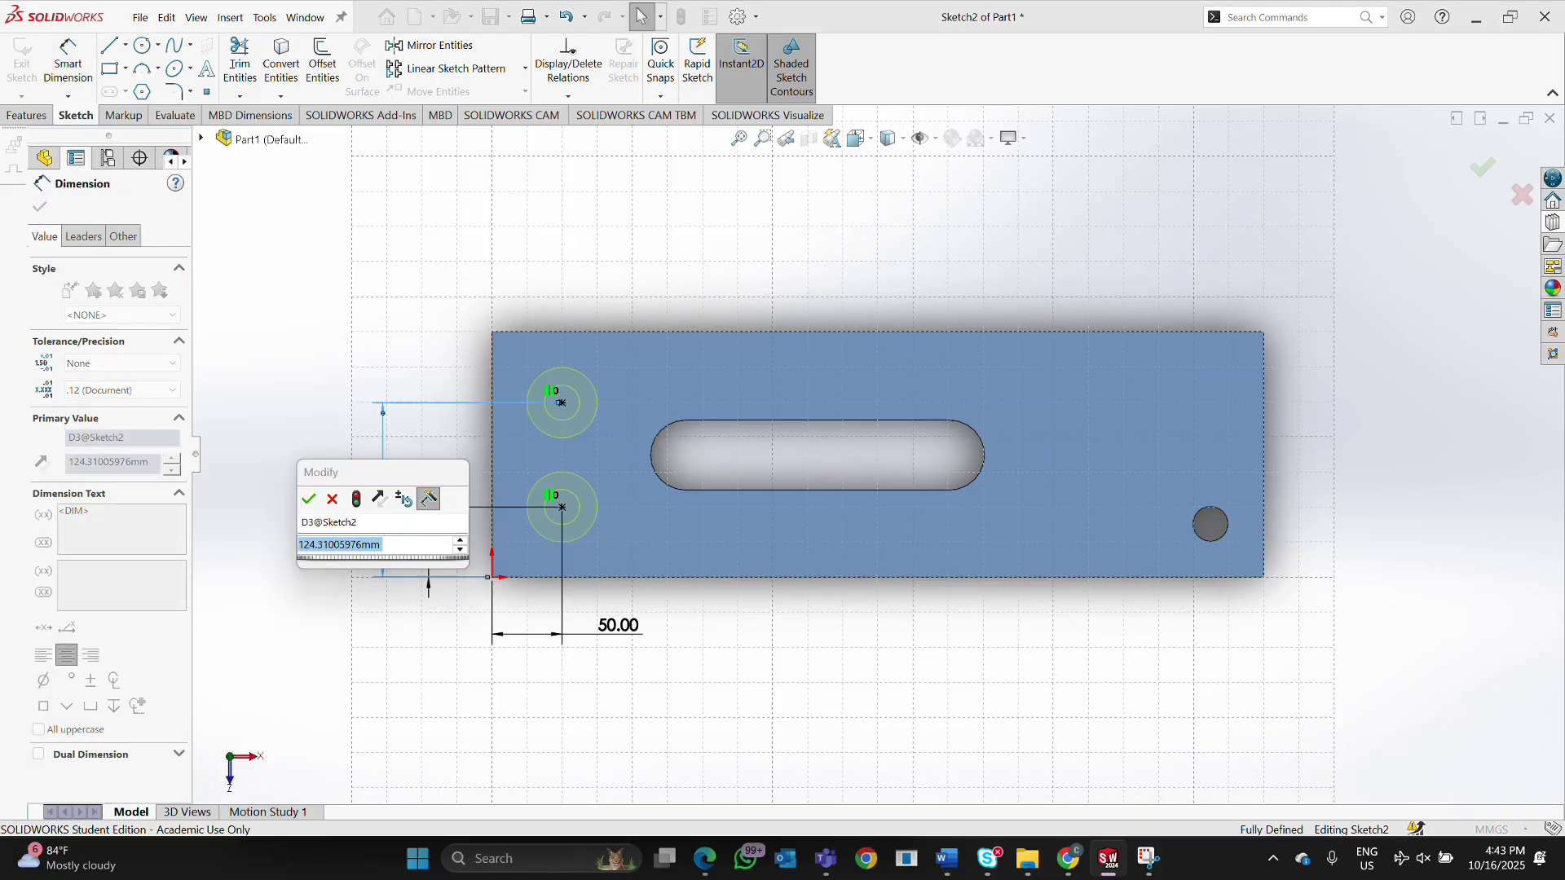
pyautogui.write('125')
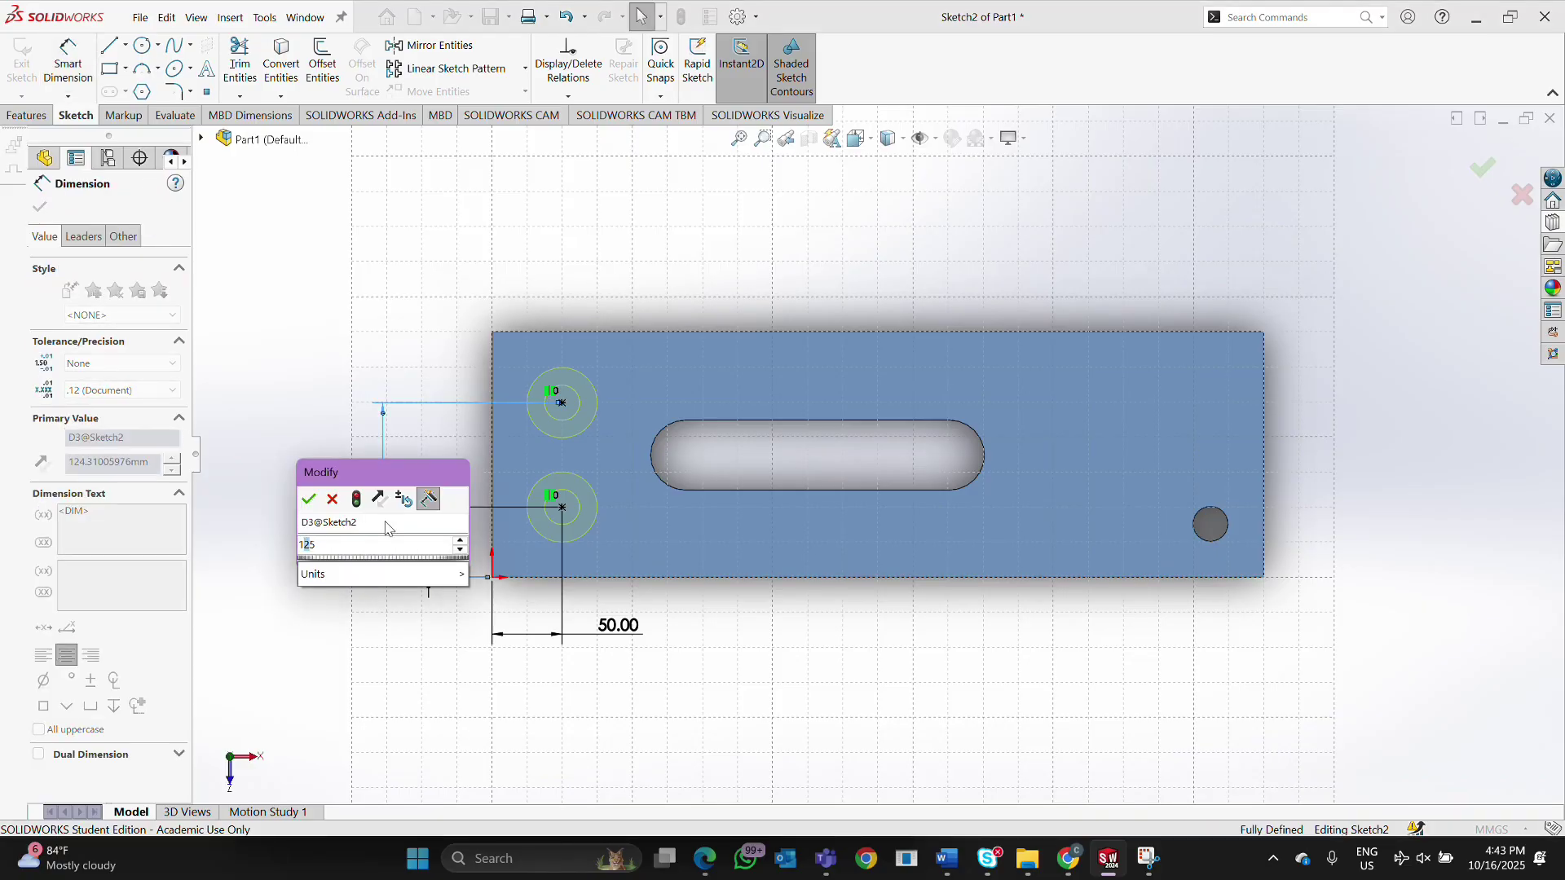
pyautogui.click(308, 501)
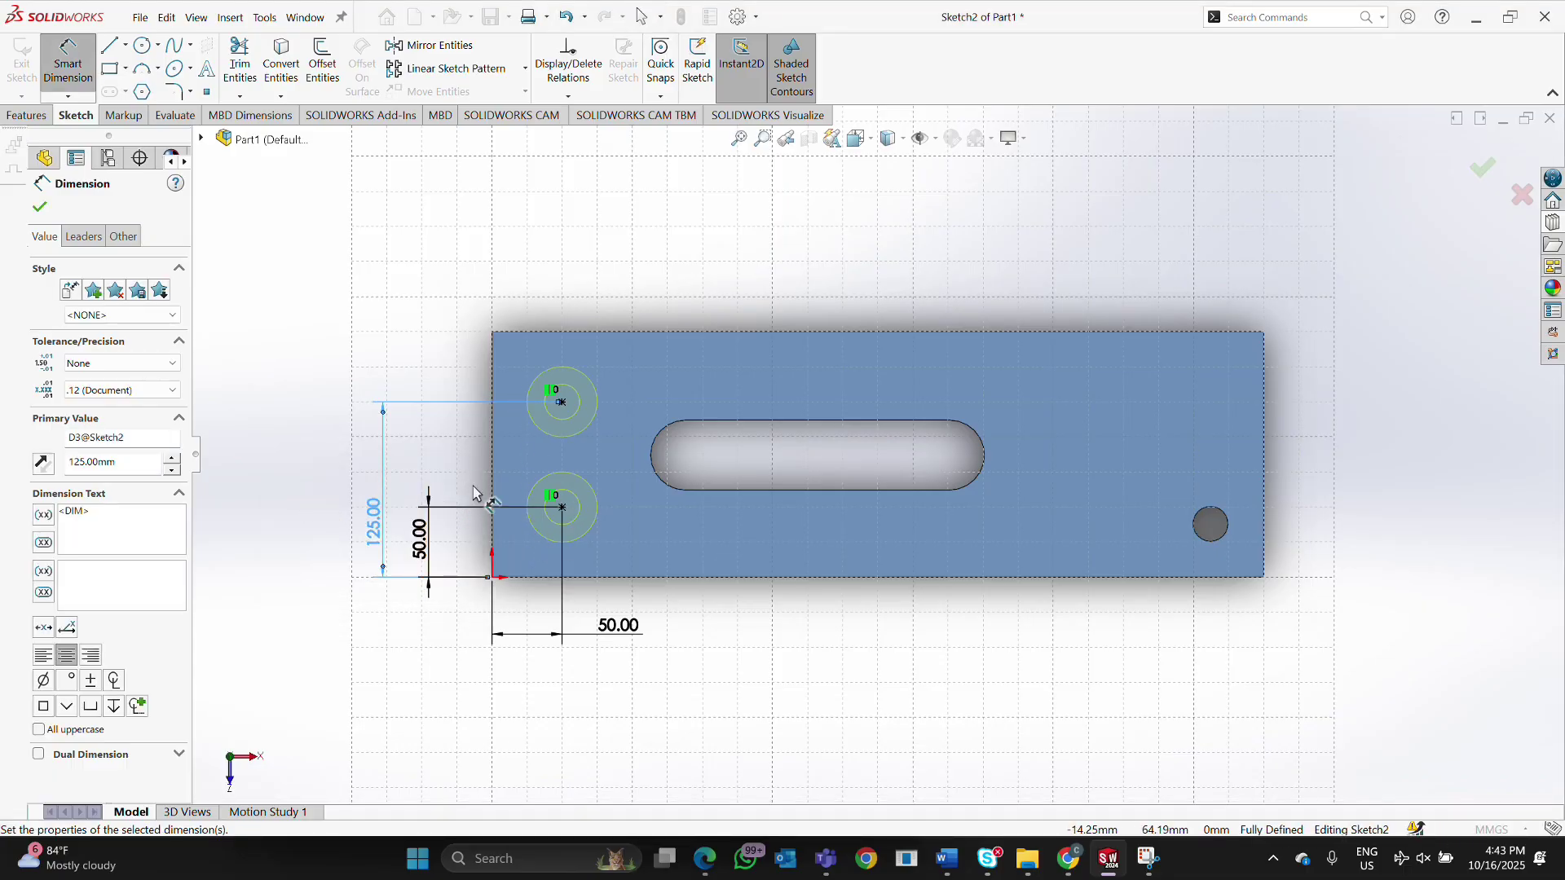
pyautogui.click(40, 207)
pyautogui.click(40, 207)
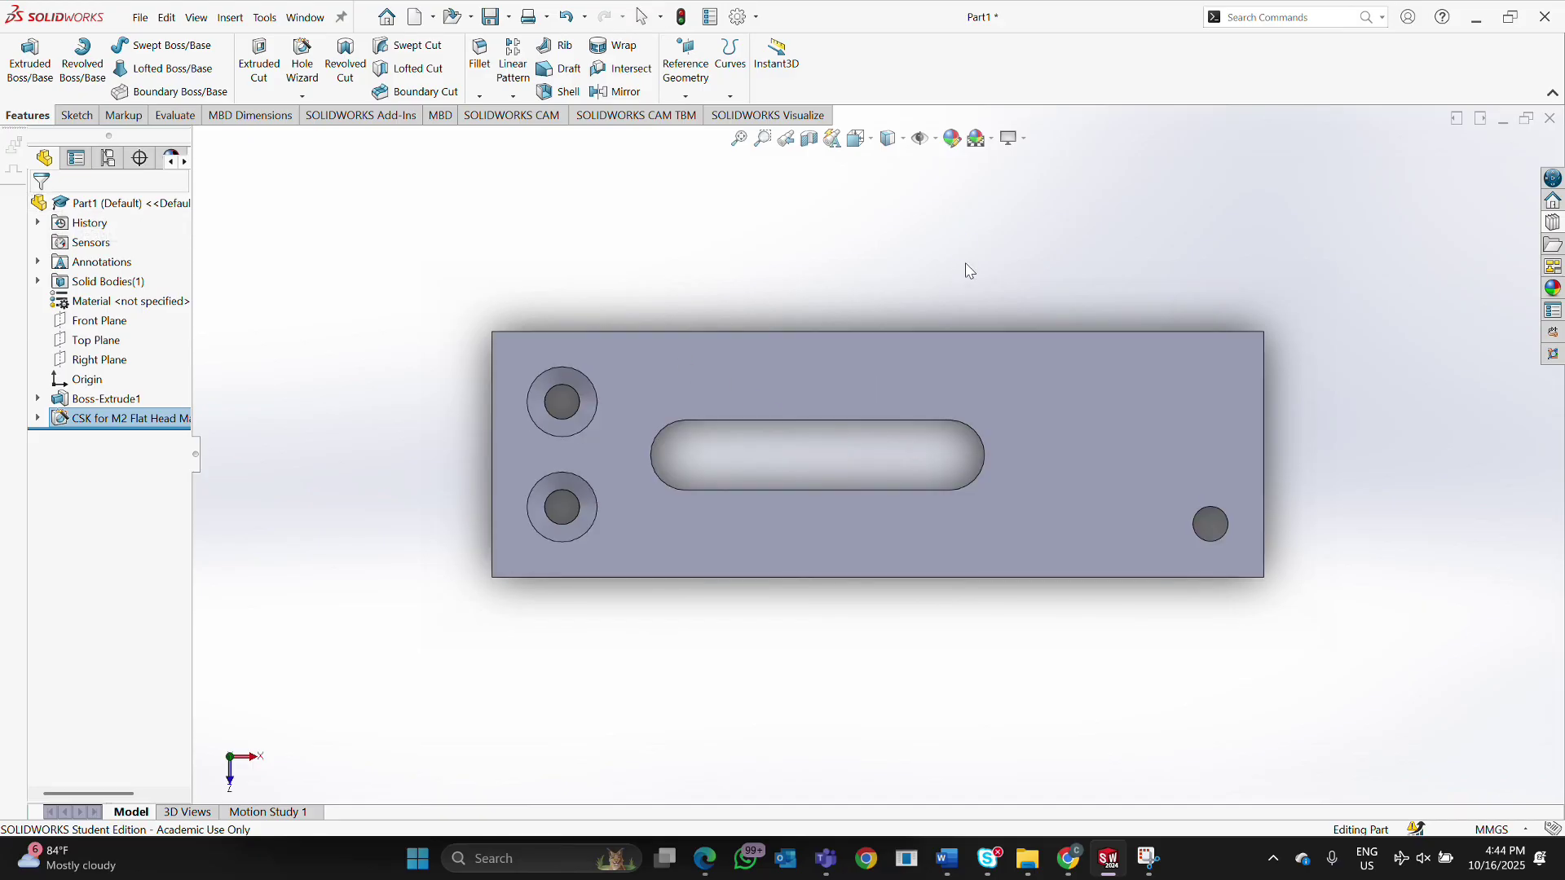
# Save the part in the HPS folder under the file name DVC CAD_run.
pyautogui.moveTo(967, 269); pyautogui.dragTo(920, 294, button='middle')
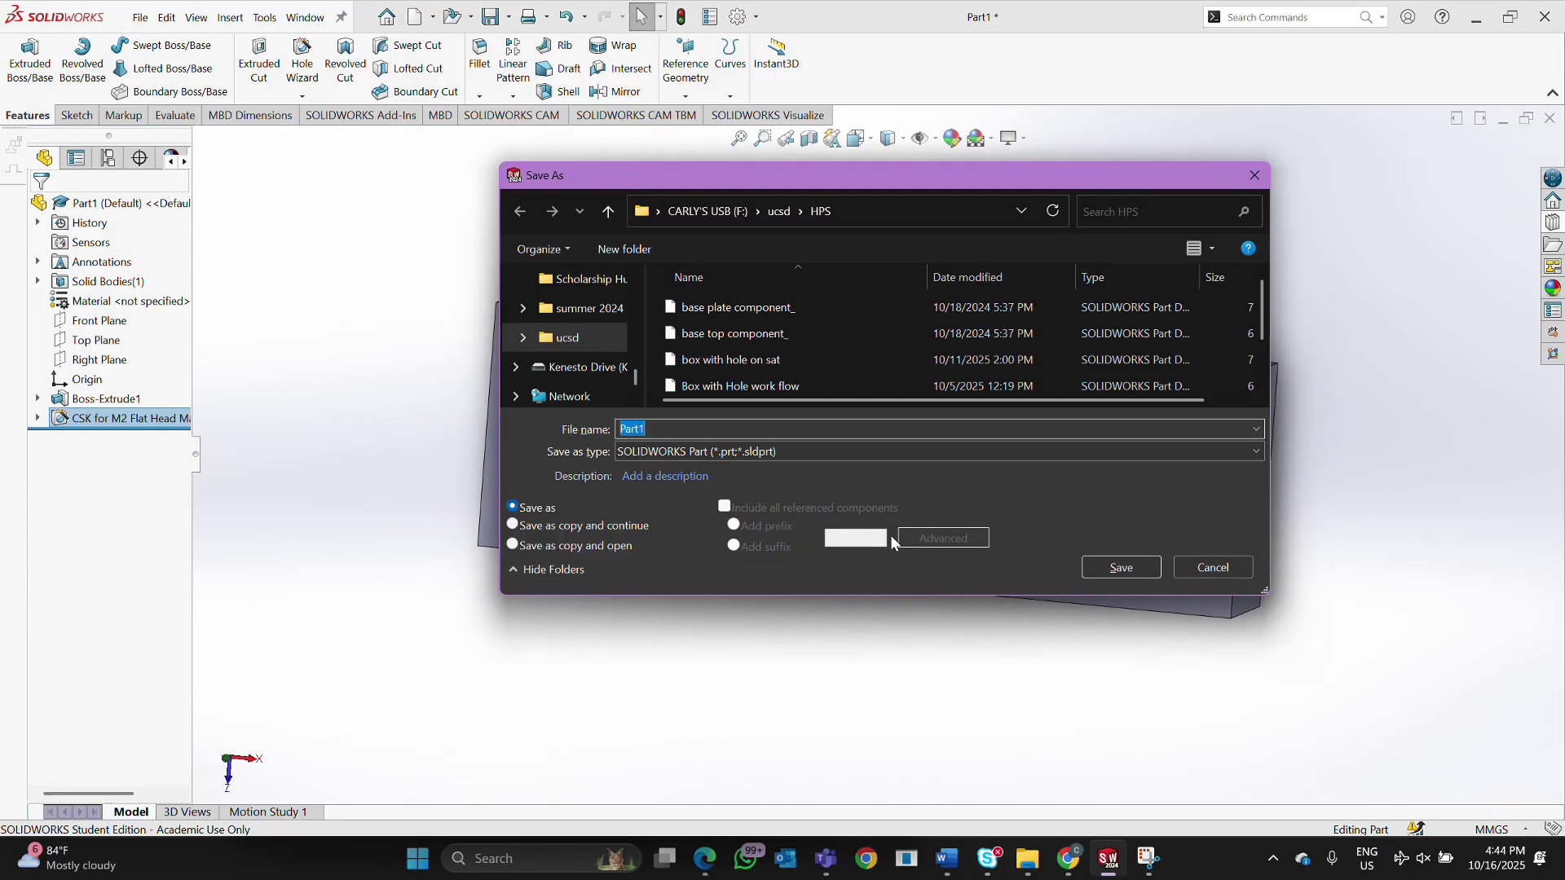
pyautogui.scroll(-1, 830, 363)
pyautogui.click(815, 381)
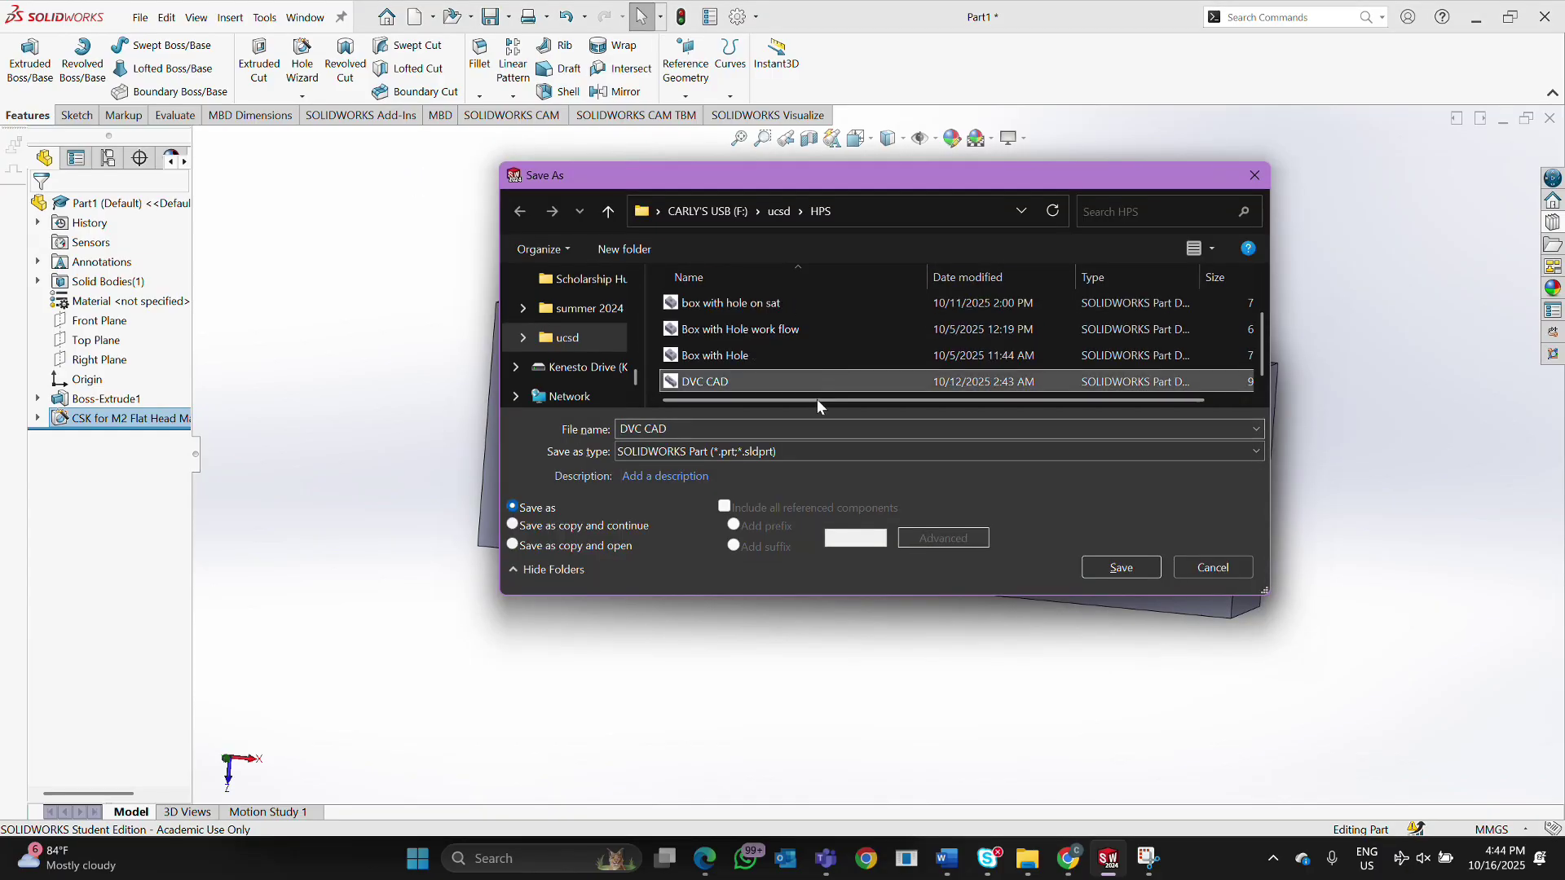
pyautogui.click(822, 429)
pyautogui.click(822, 430)
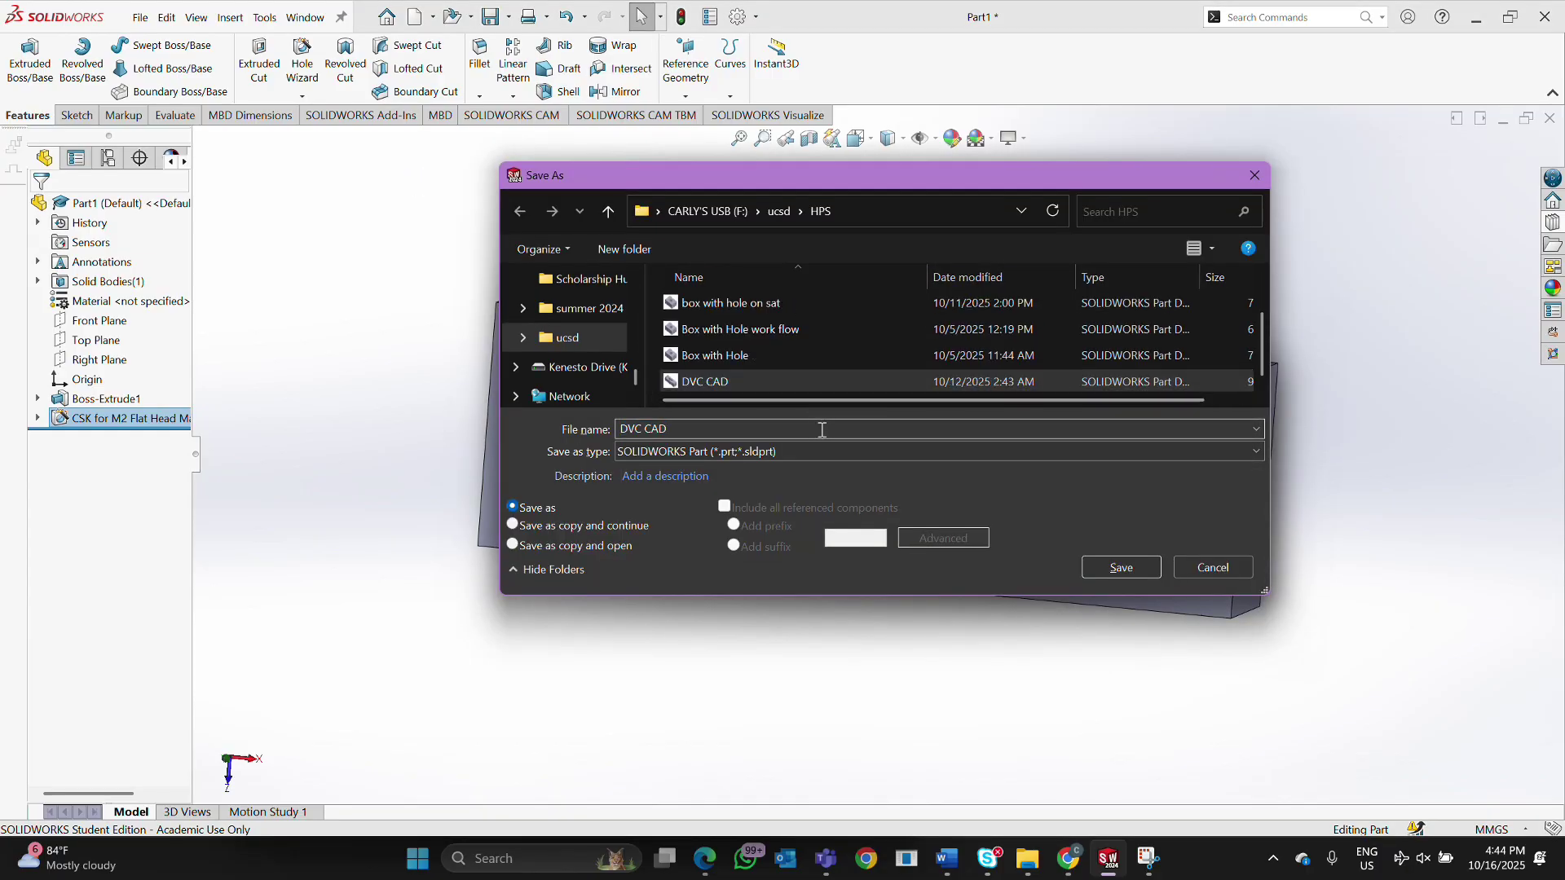
pyautogui.write('_run')
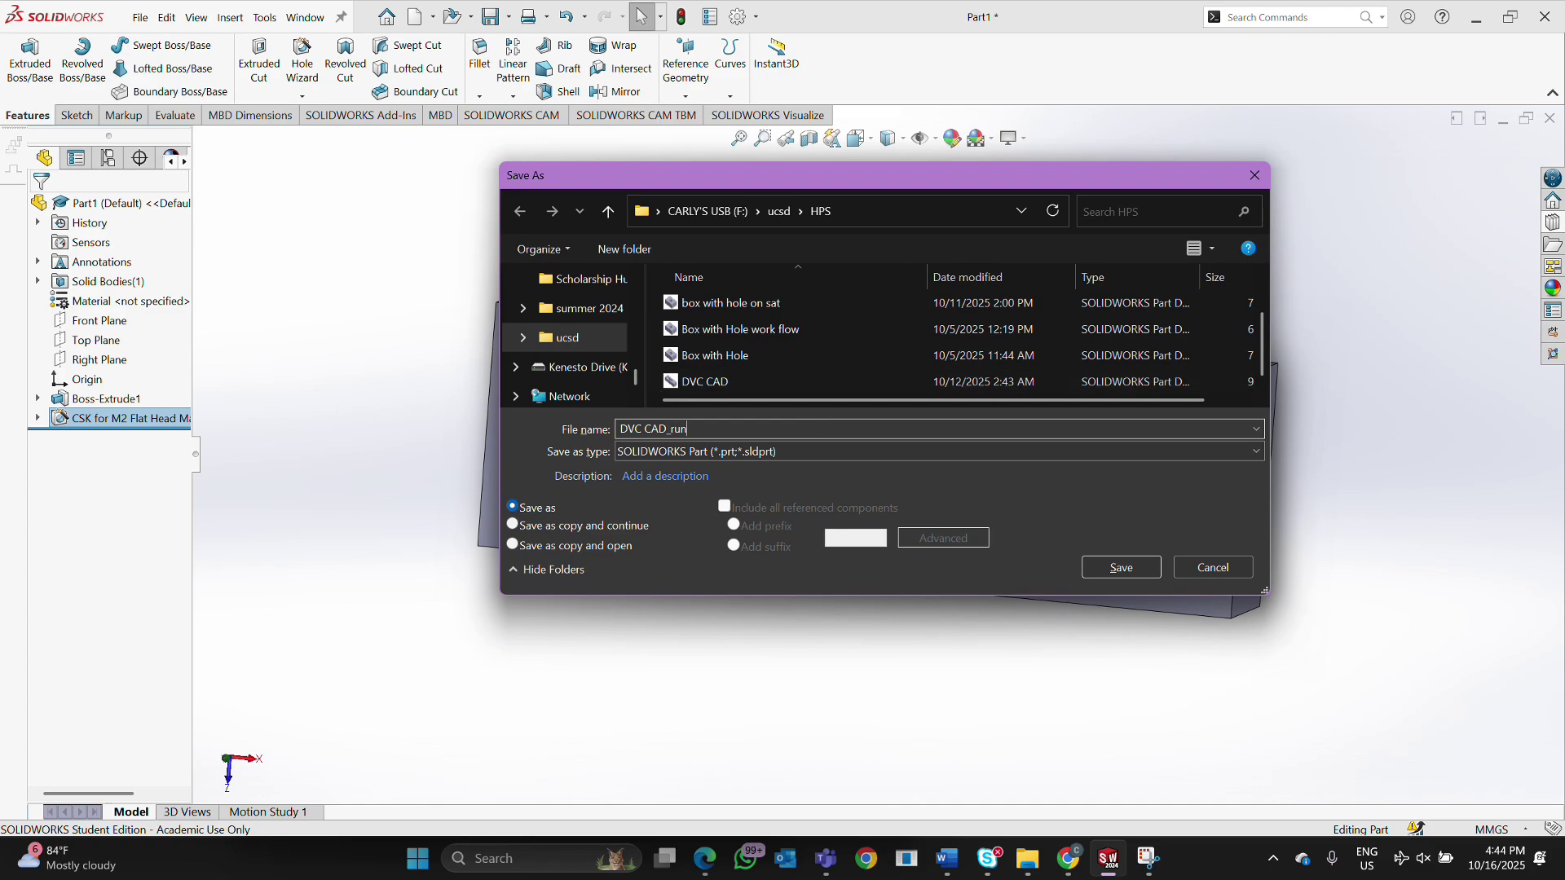
pyautogui.press('Return')
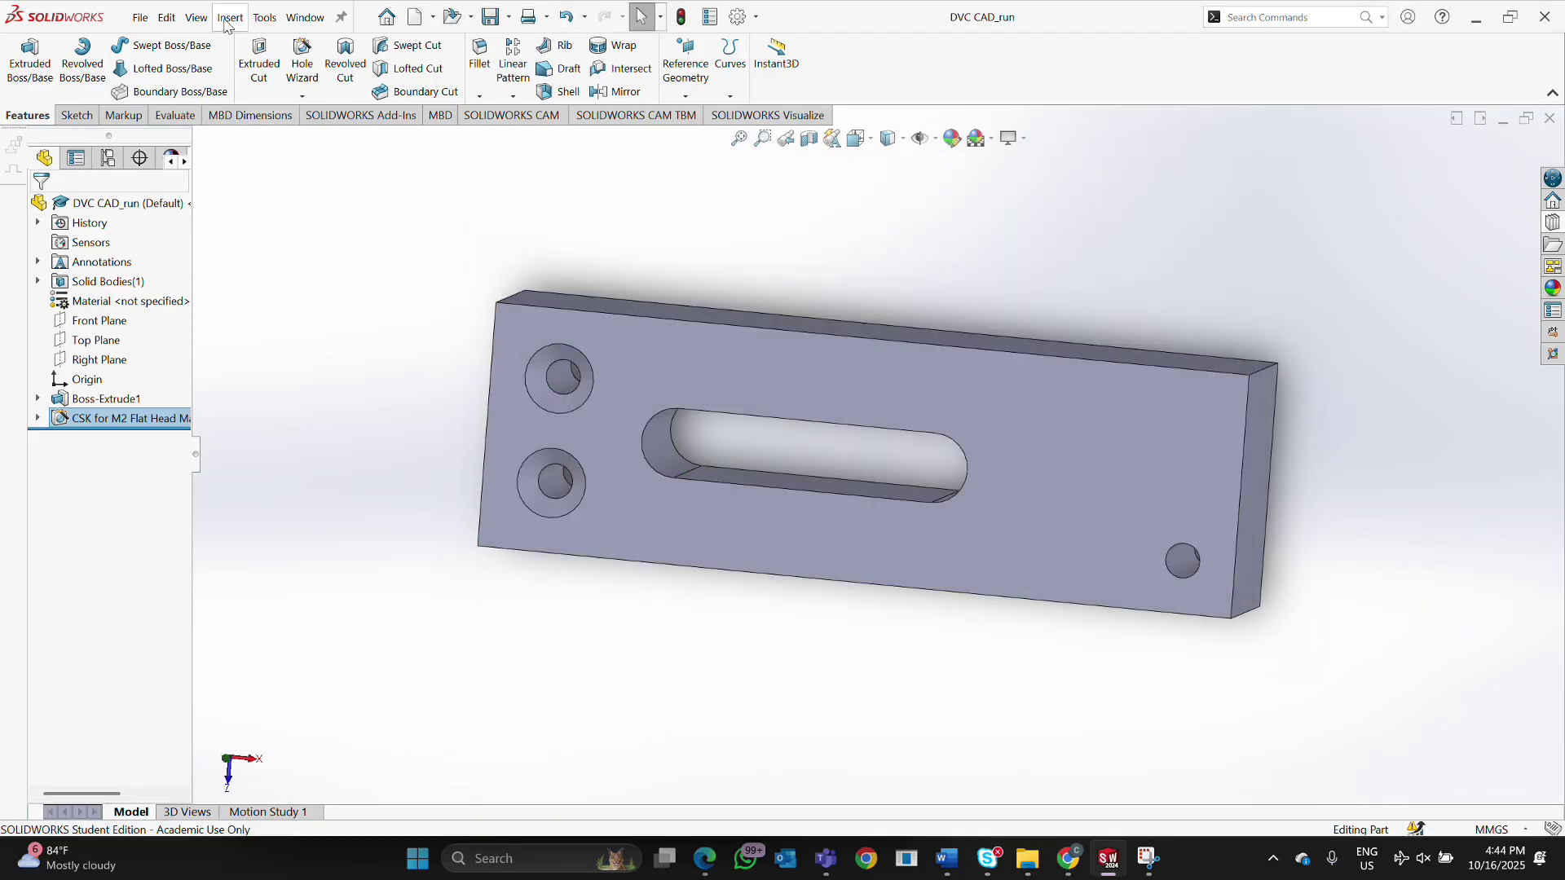
# Create a drawing document from the open plate part.
pyautogui.click(387, 17)
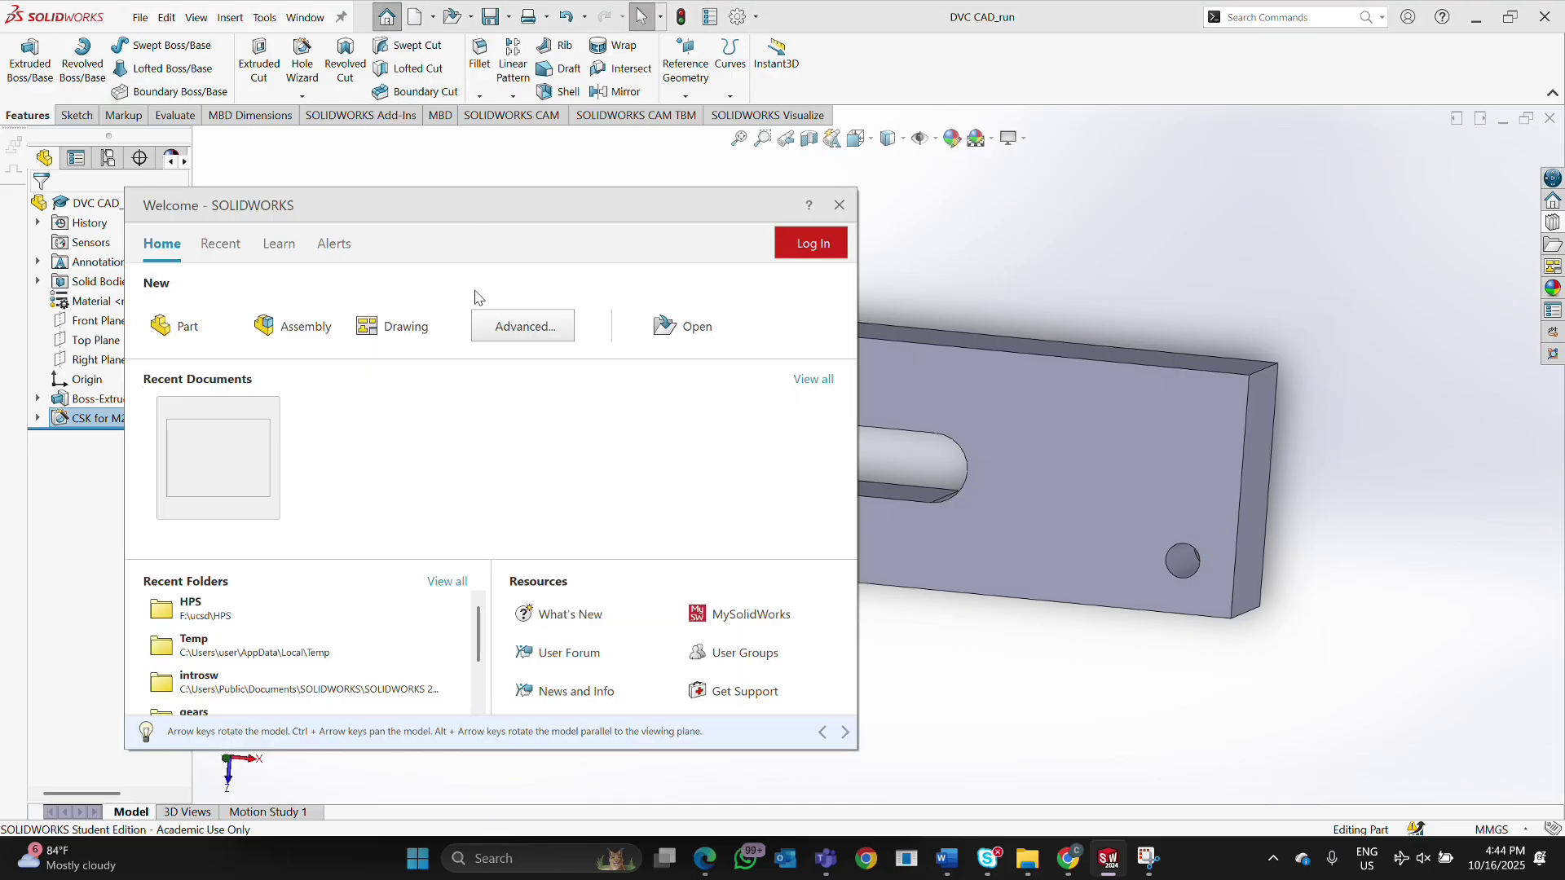
pyautogui.click(437, 23)
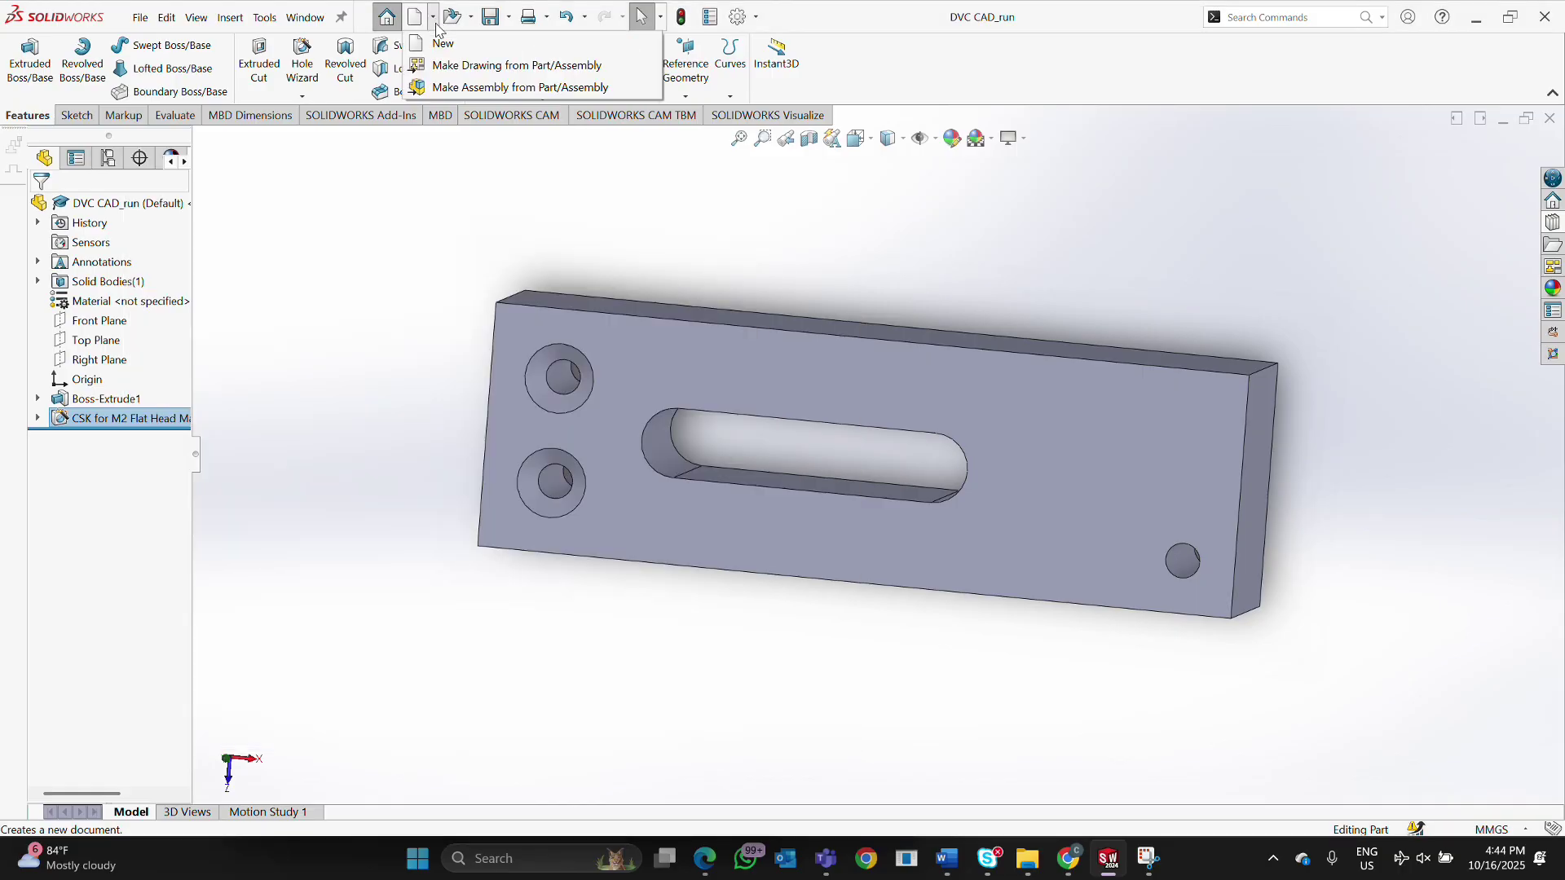
pyautogui.click(447, 71)
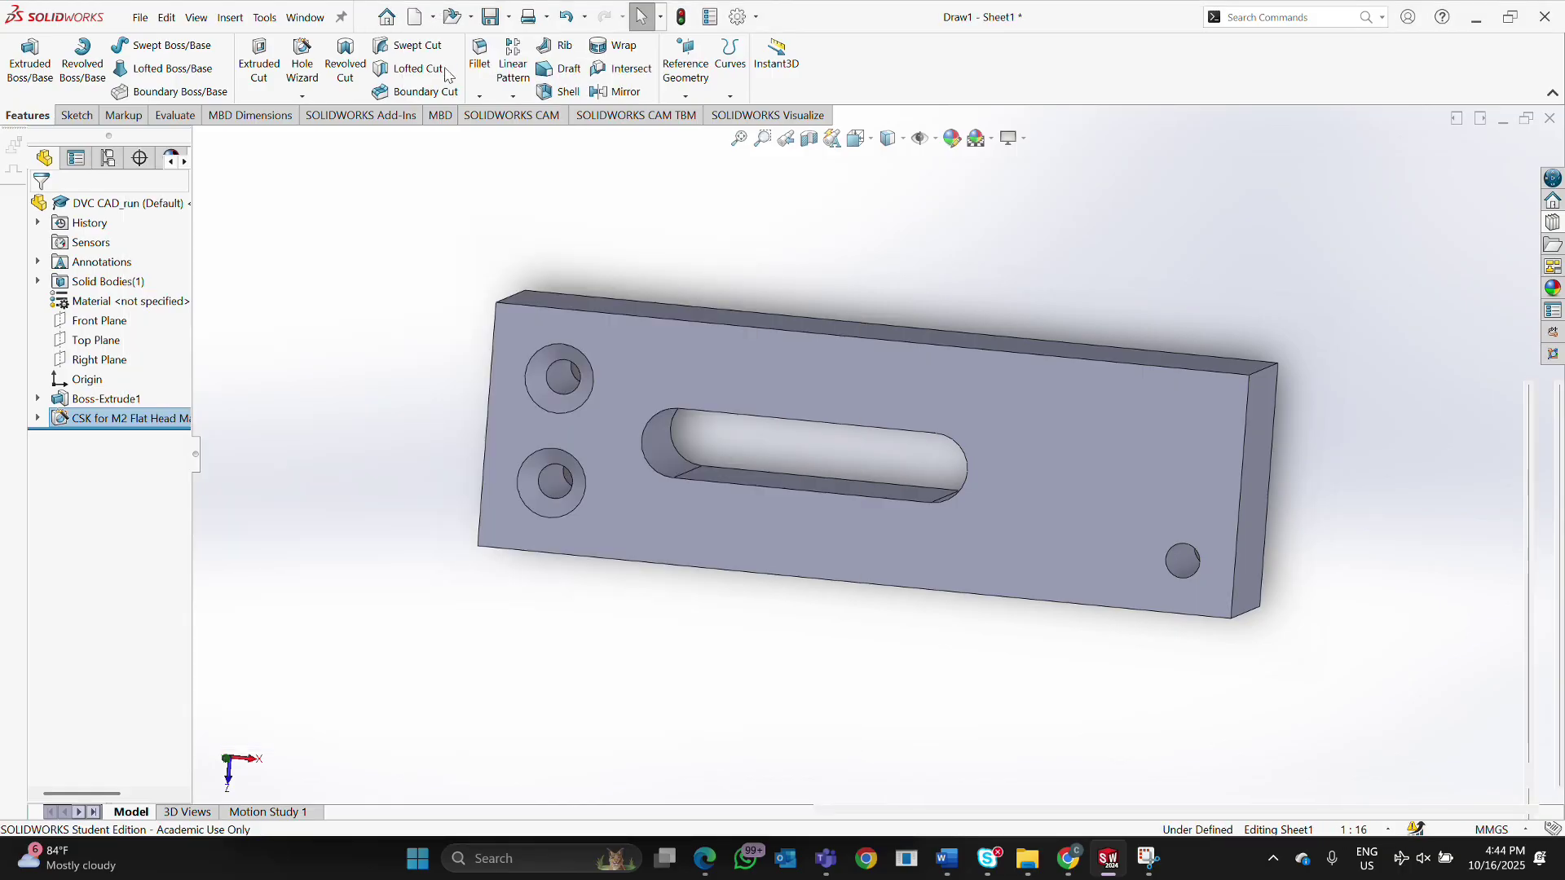
# Set the drawing sheet to the A4 (ANSI) Landscape standard format with the sheet format displayed.
pyautogui.scroll(-1, 630, 396)
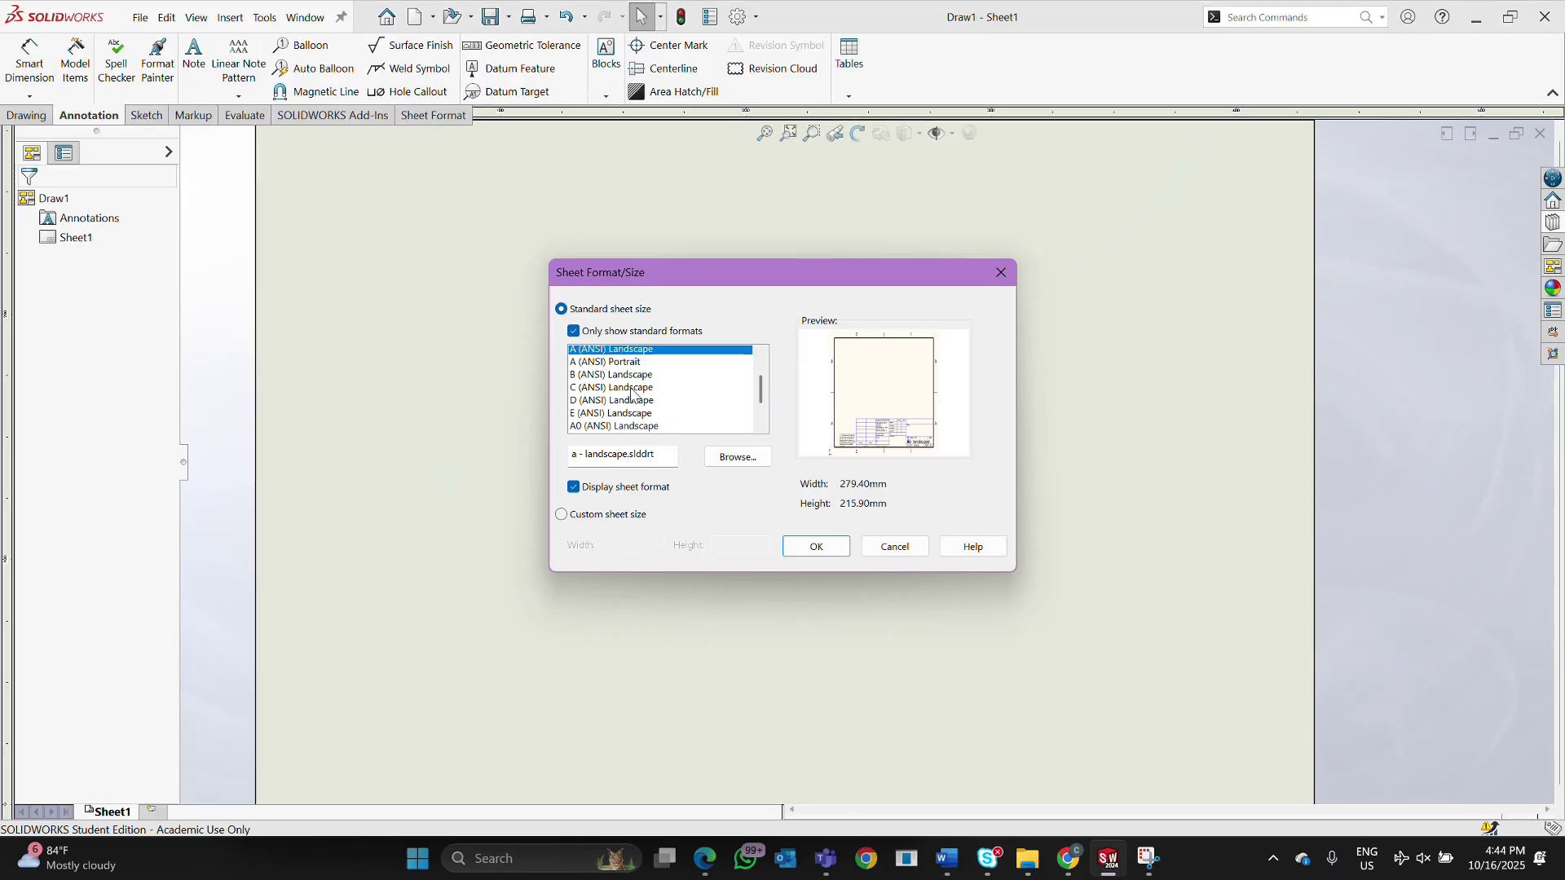
pyautogui.click(621, 354)
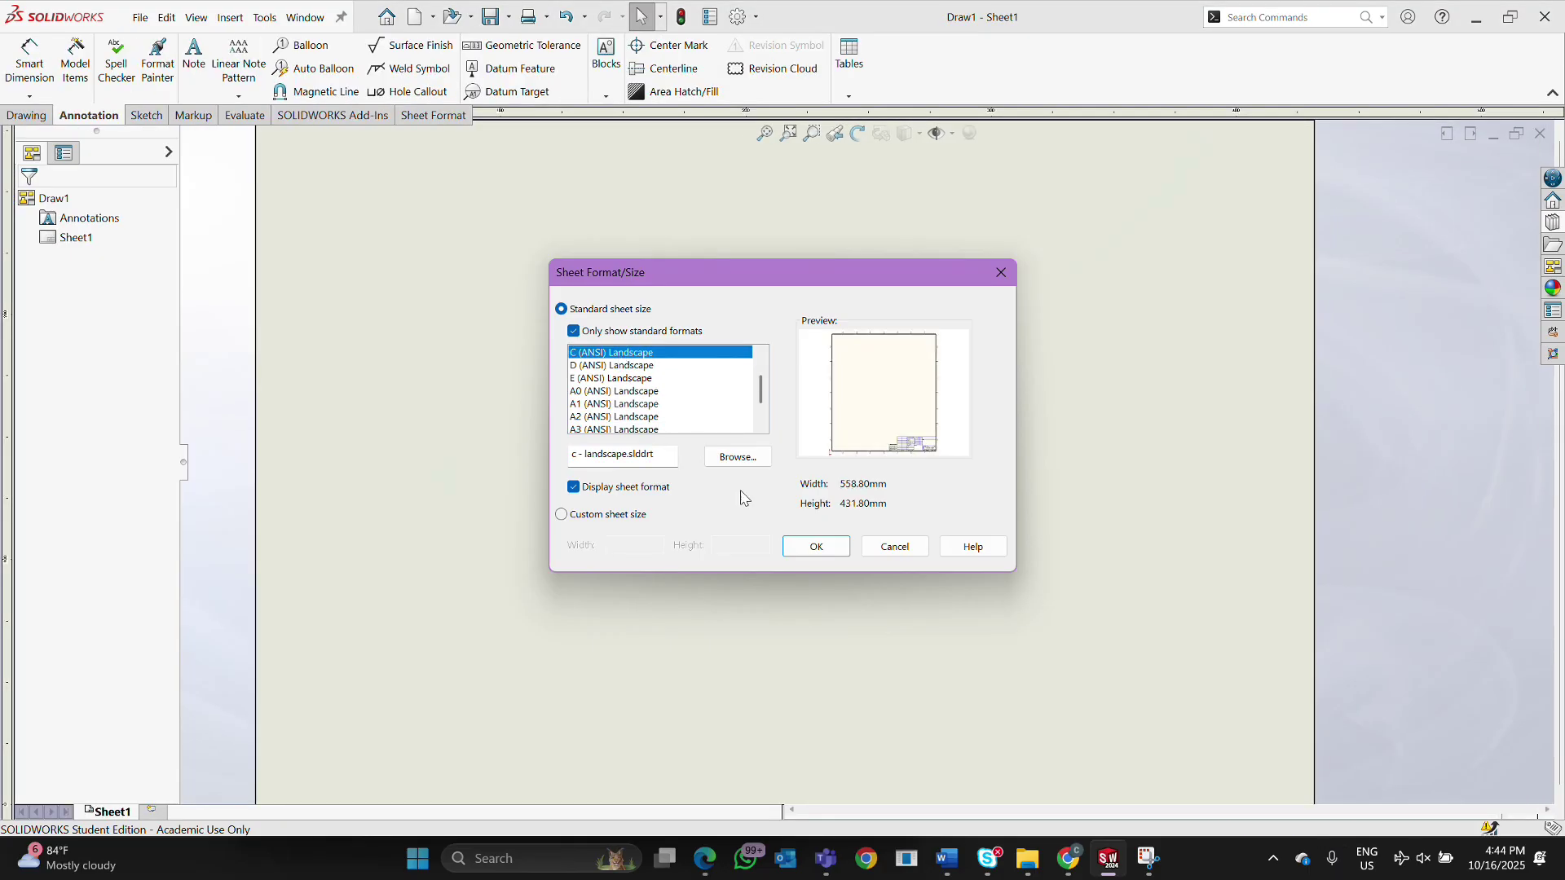
pyautogui.scroll(-1, 676, 406)
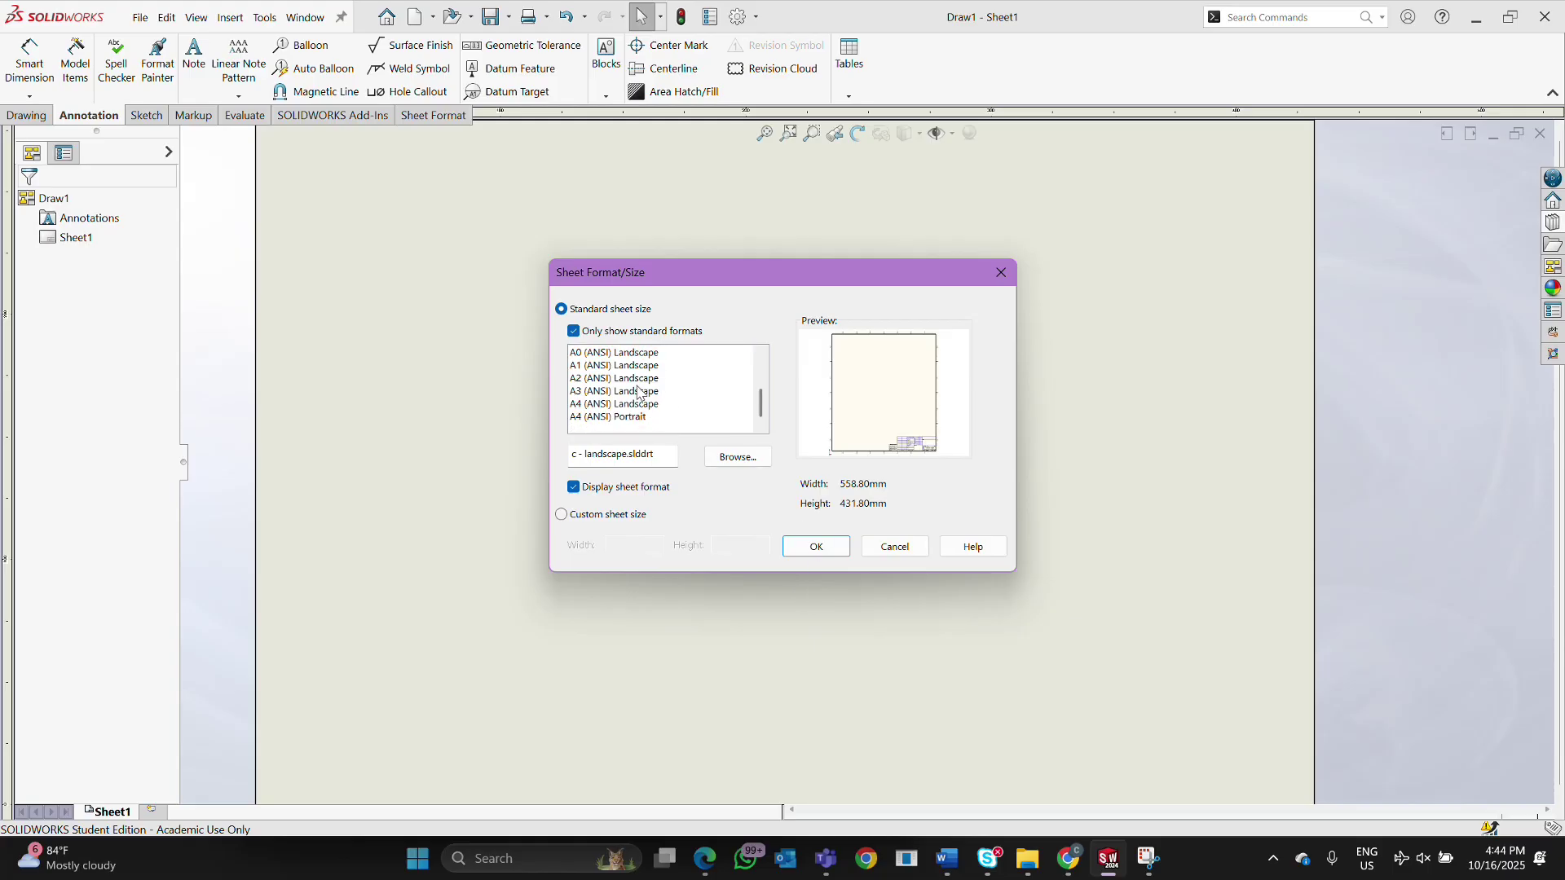
pyautogui.click(638, 404)
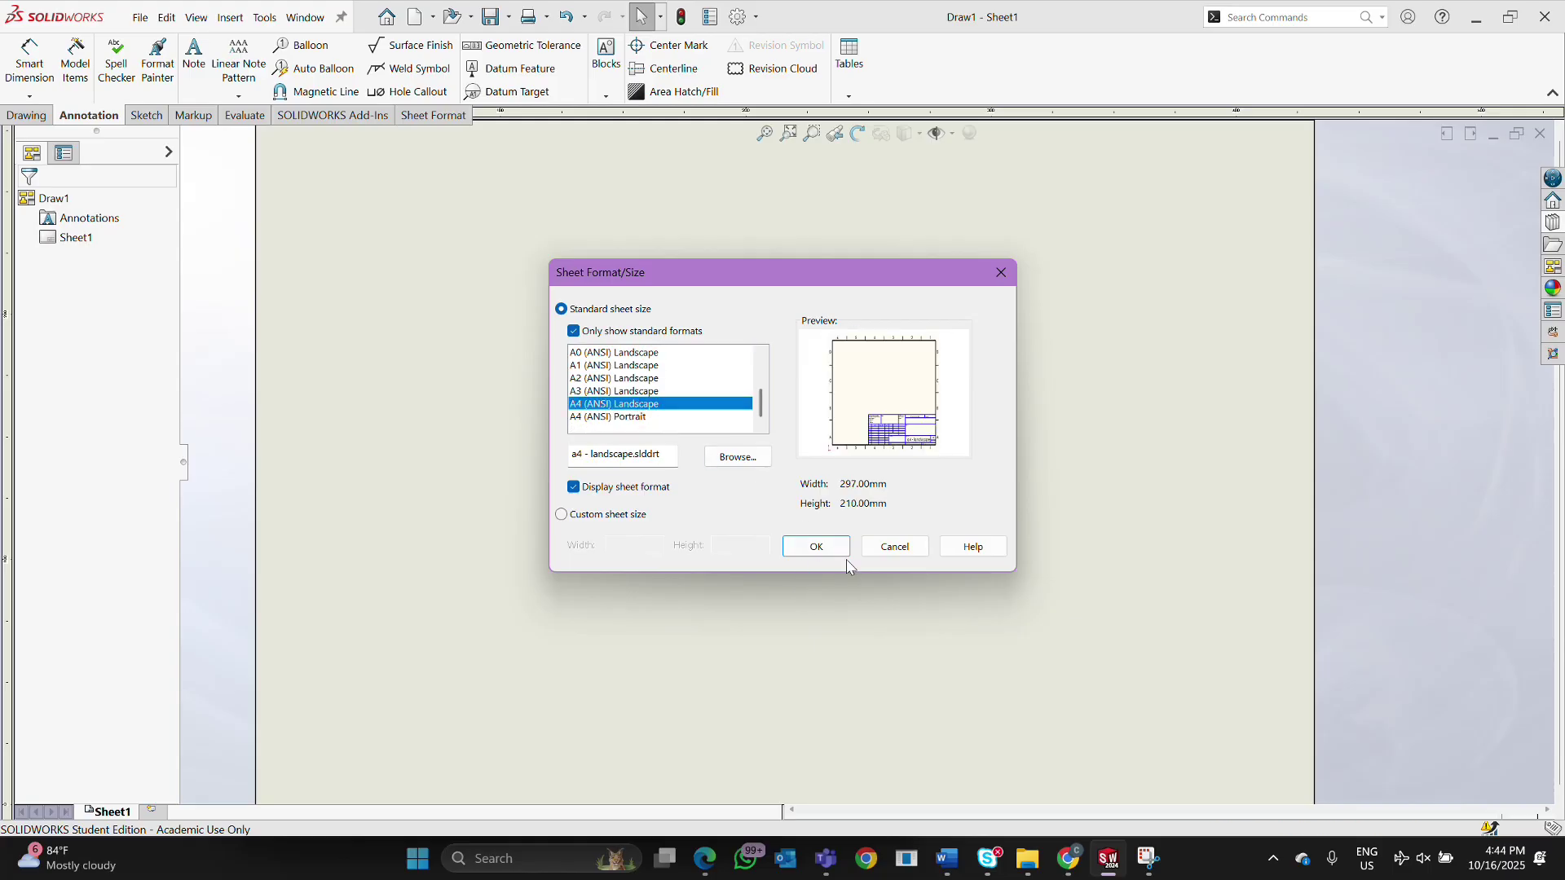
pyautogui.click(818, 545)
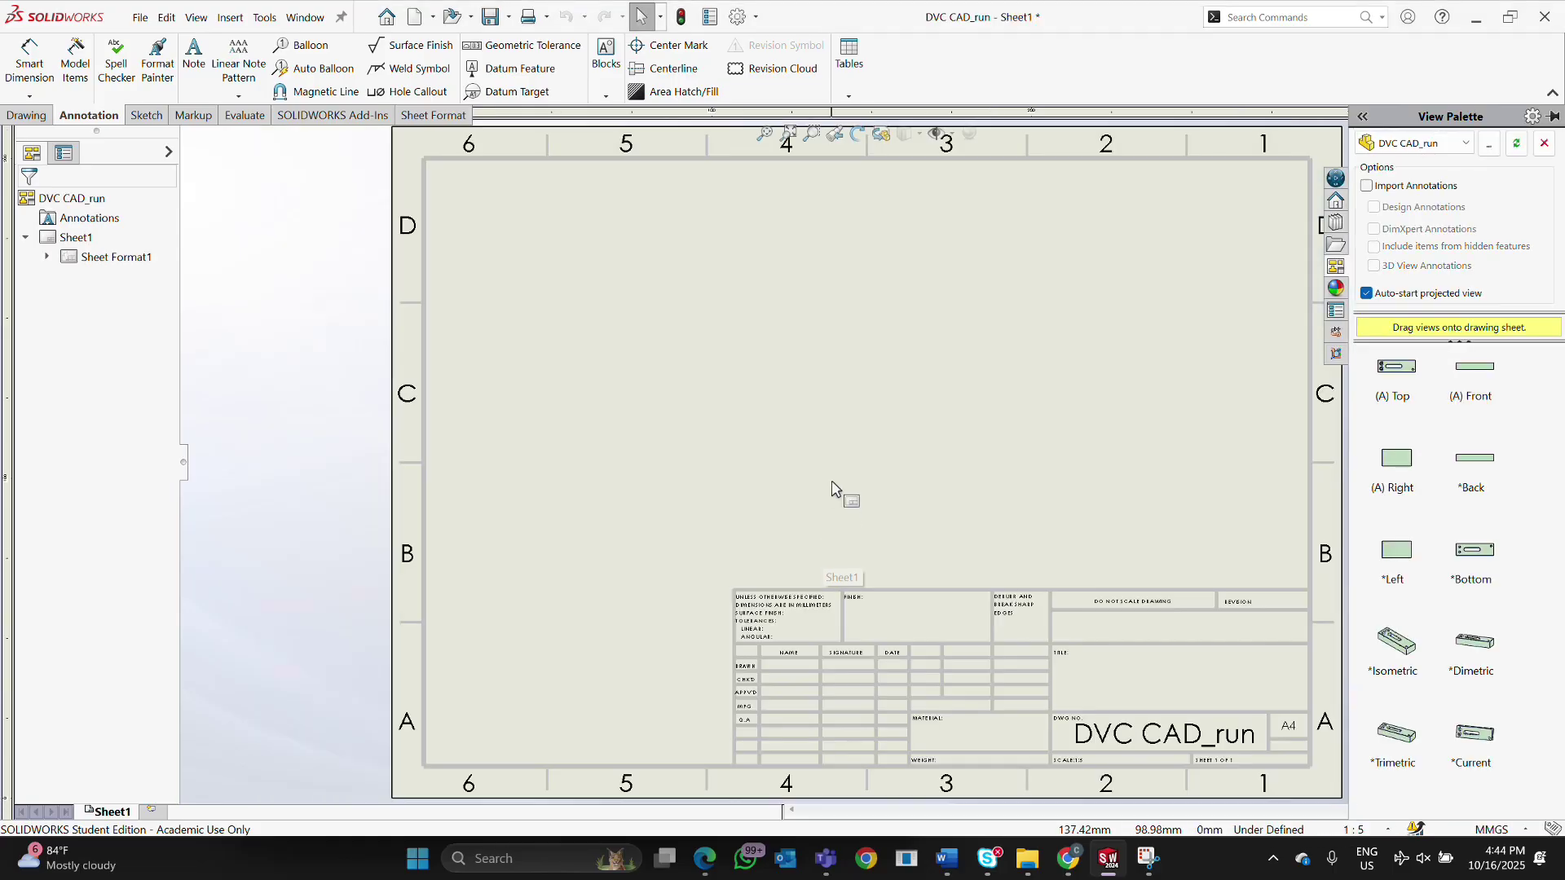
# Place the plate's top view in the upper-left area of the sheet with a projected front view below it.
pyautogui.scroll(-1, 831, 482)
pyautogui.scroll(1, 831, 482)
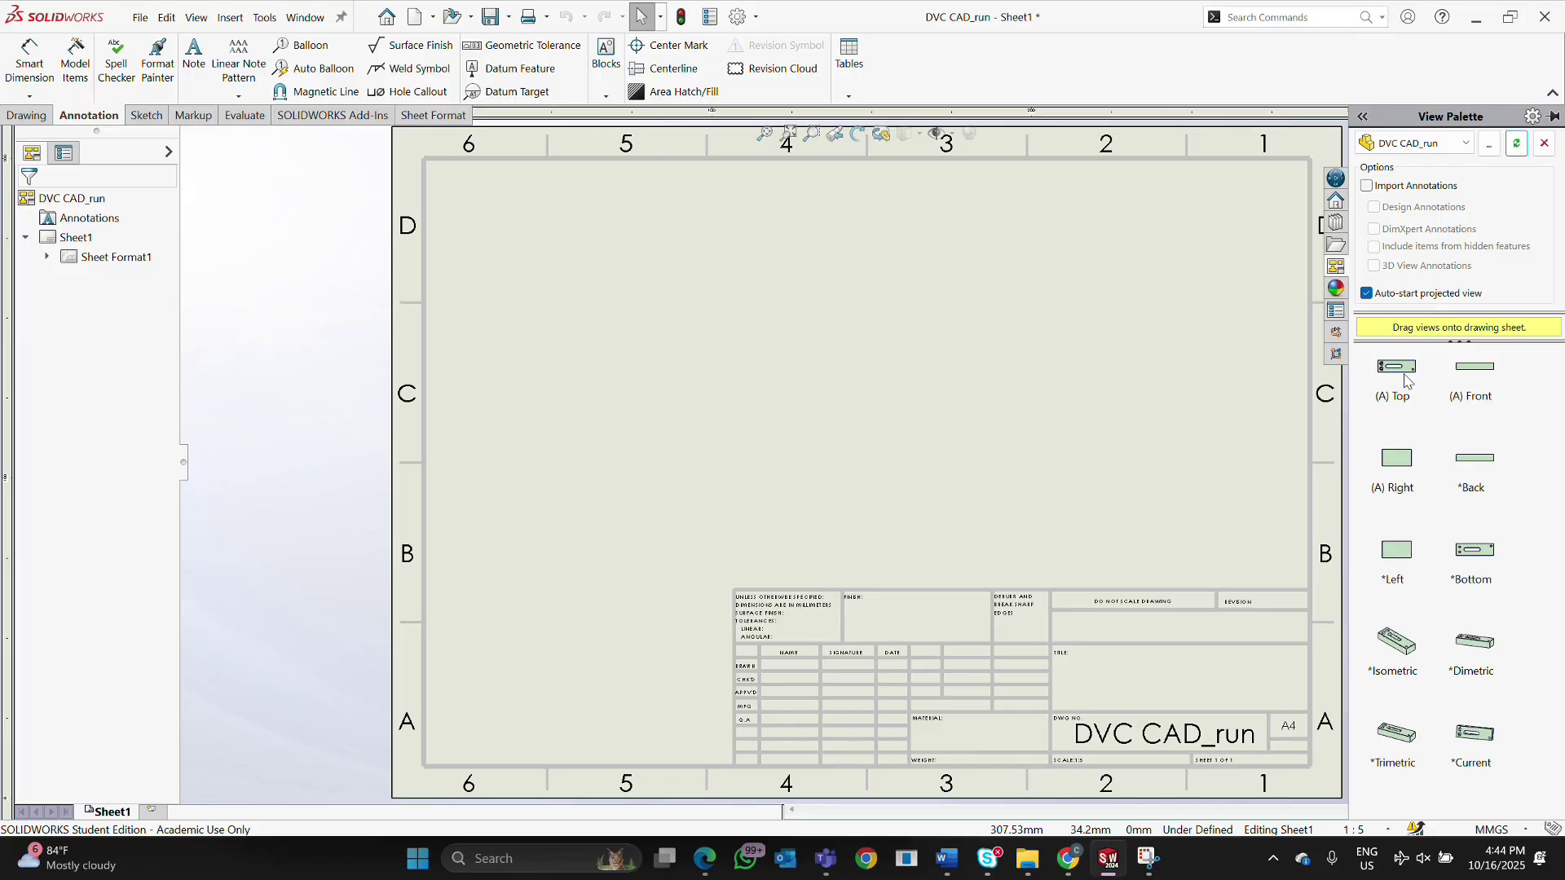
pyautogui.moveTo(1401, 372); pyautogui.dragTo(677, 293)
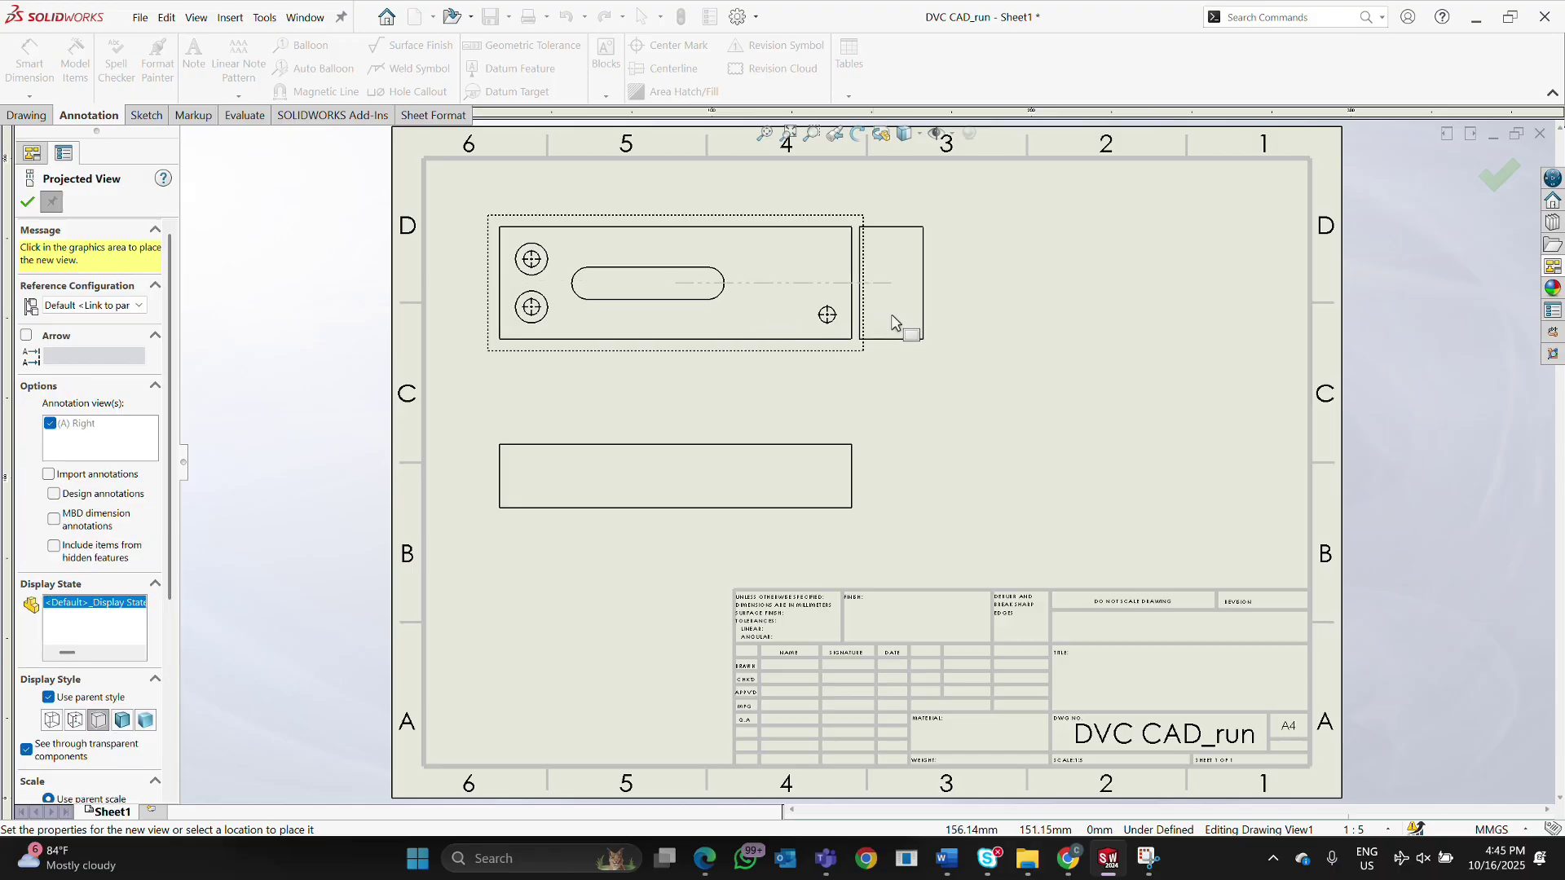
pyautogui.press('Escape')
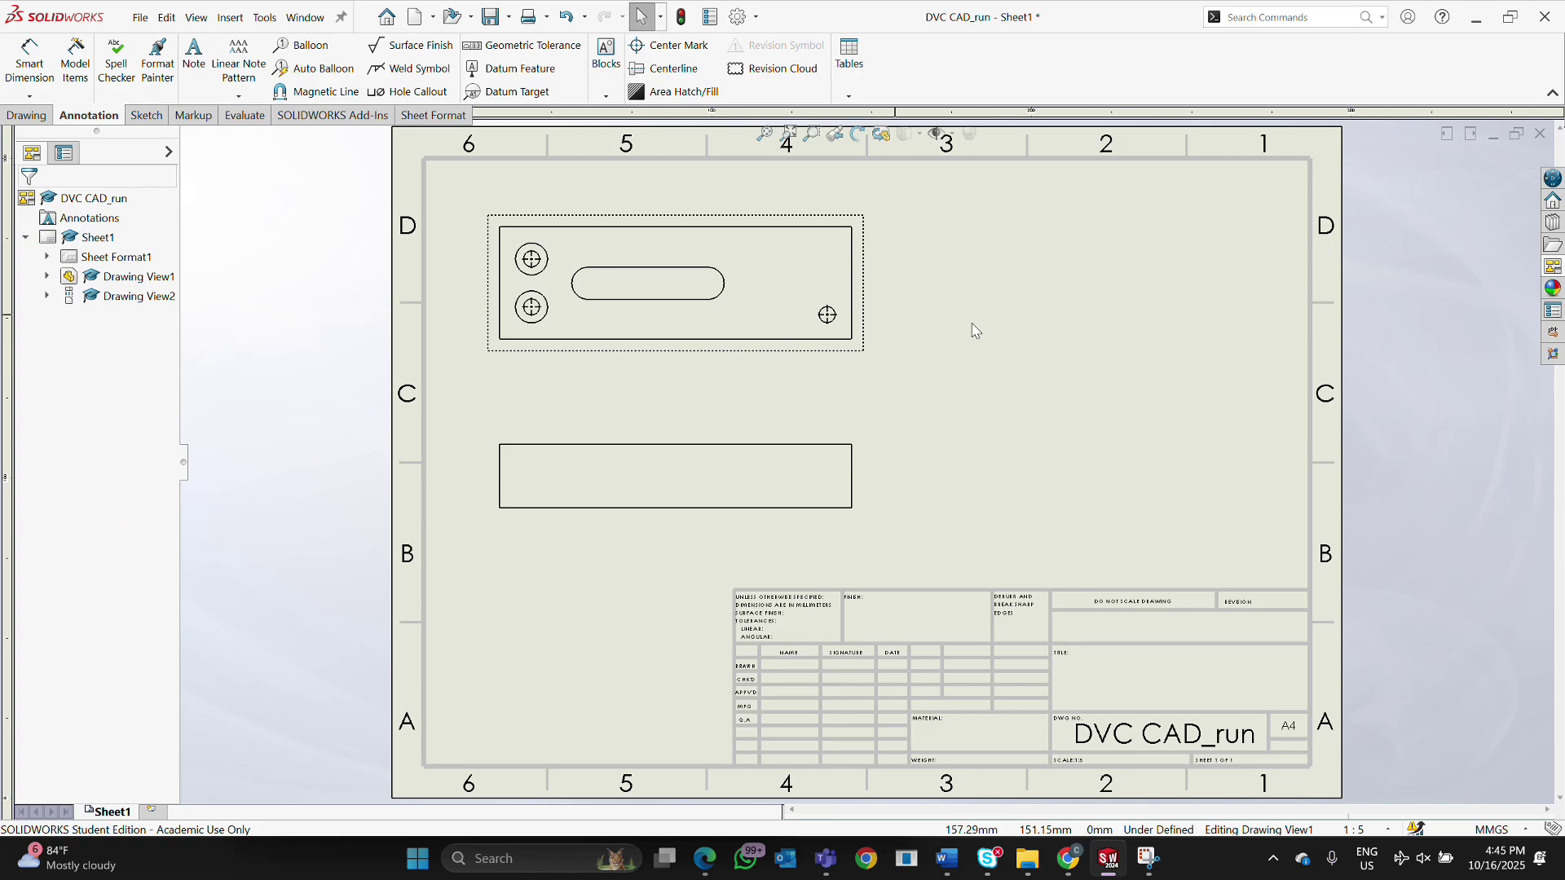
# Place the right view beside the front view with a projected isometric view, and move the isometric into the sheet's upper-right area.
pyautogui.click(1553, 267)
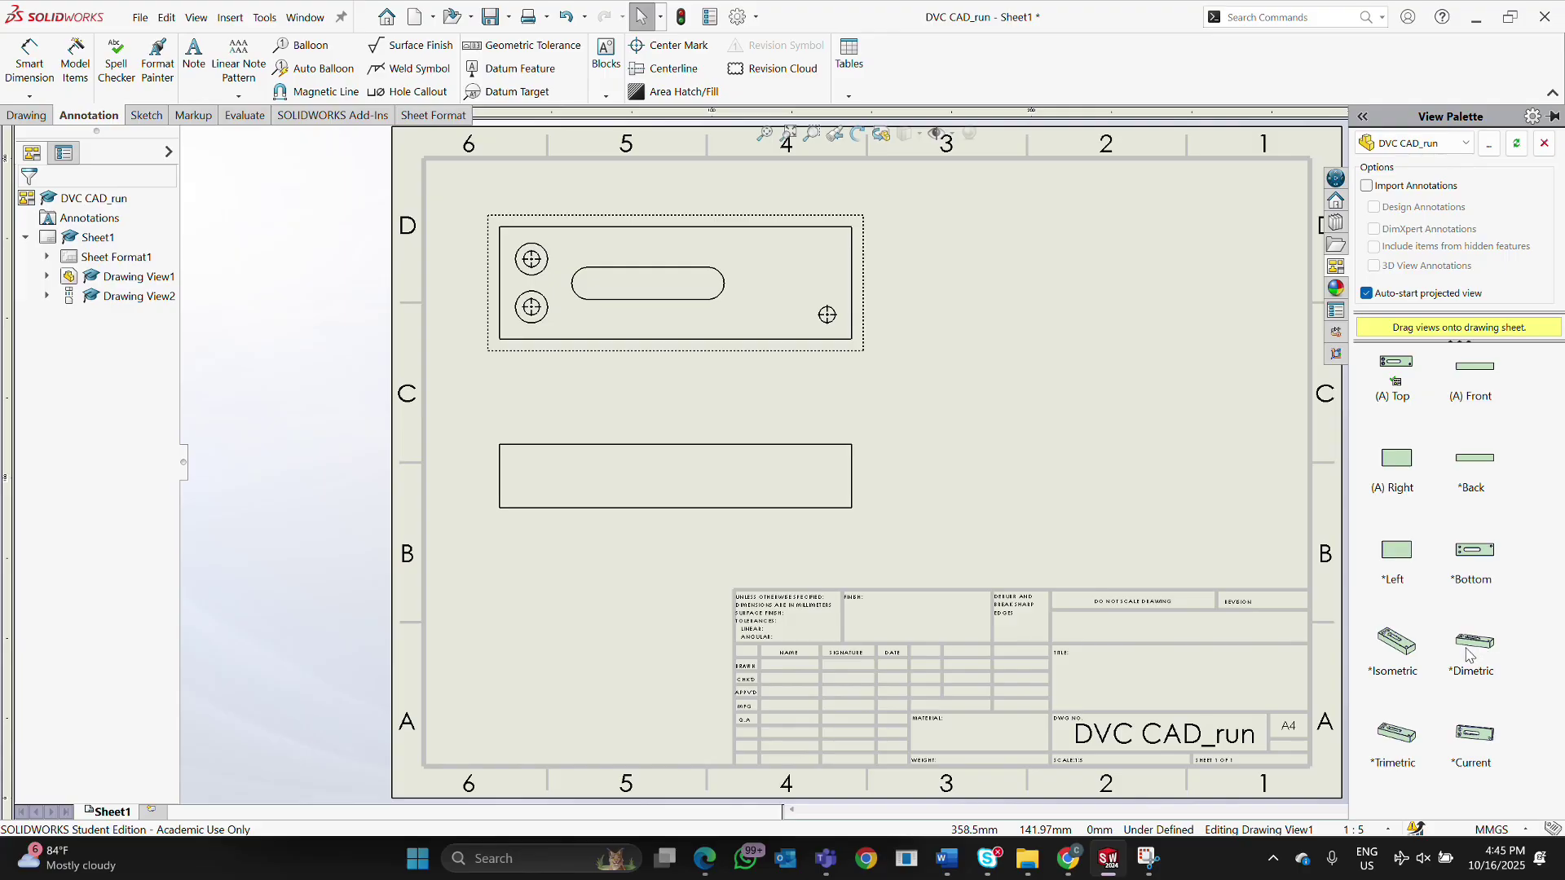
pyautogui.moveTo(1392, 462); pyautogui.dragTo(1052, 485)
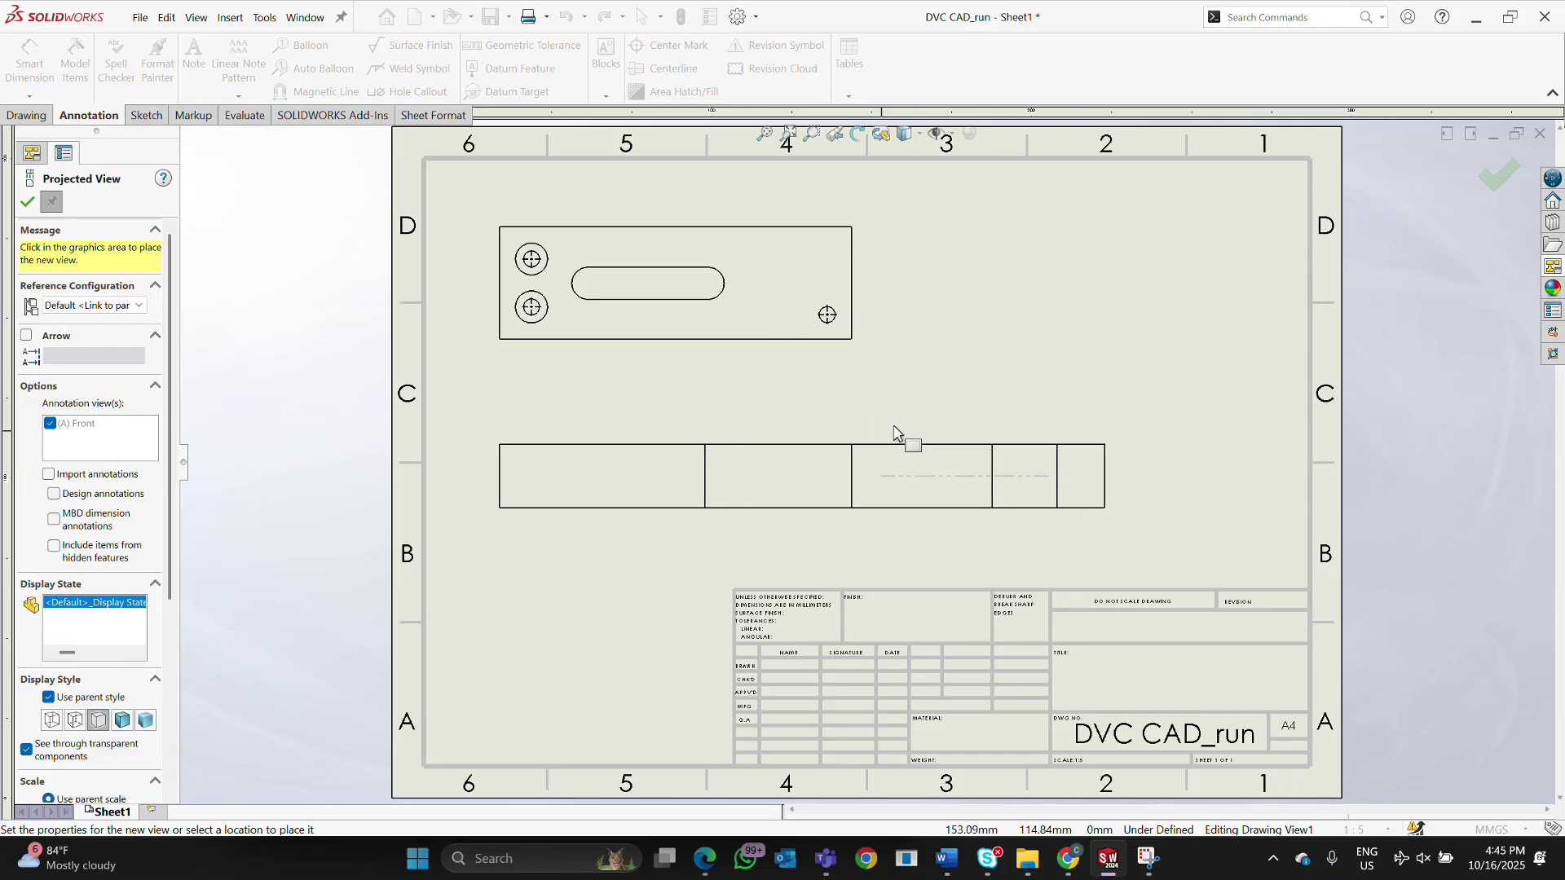
pyautogui.click(931, 416)
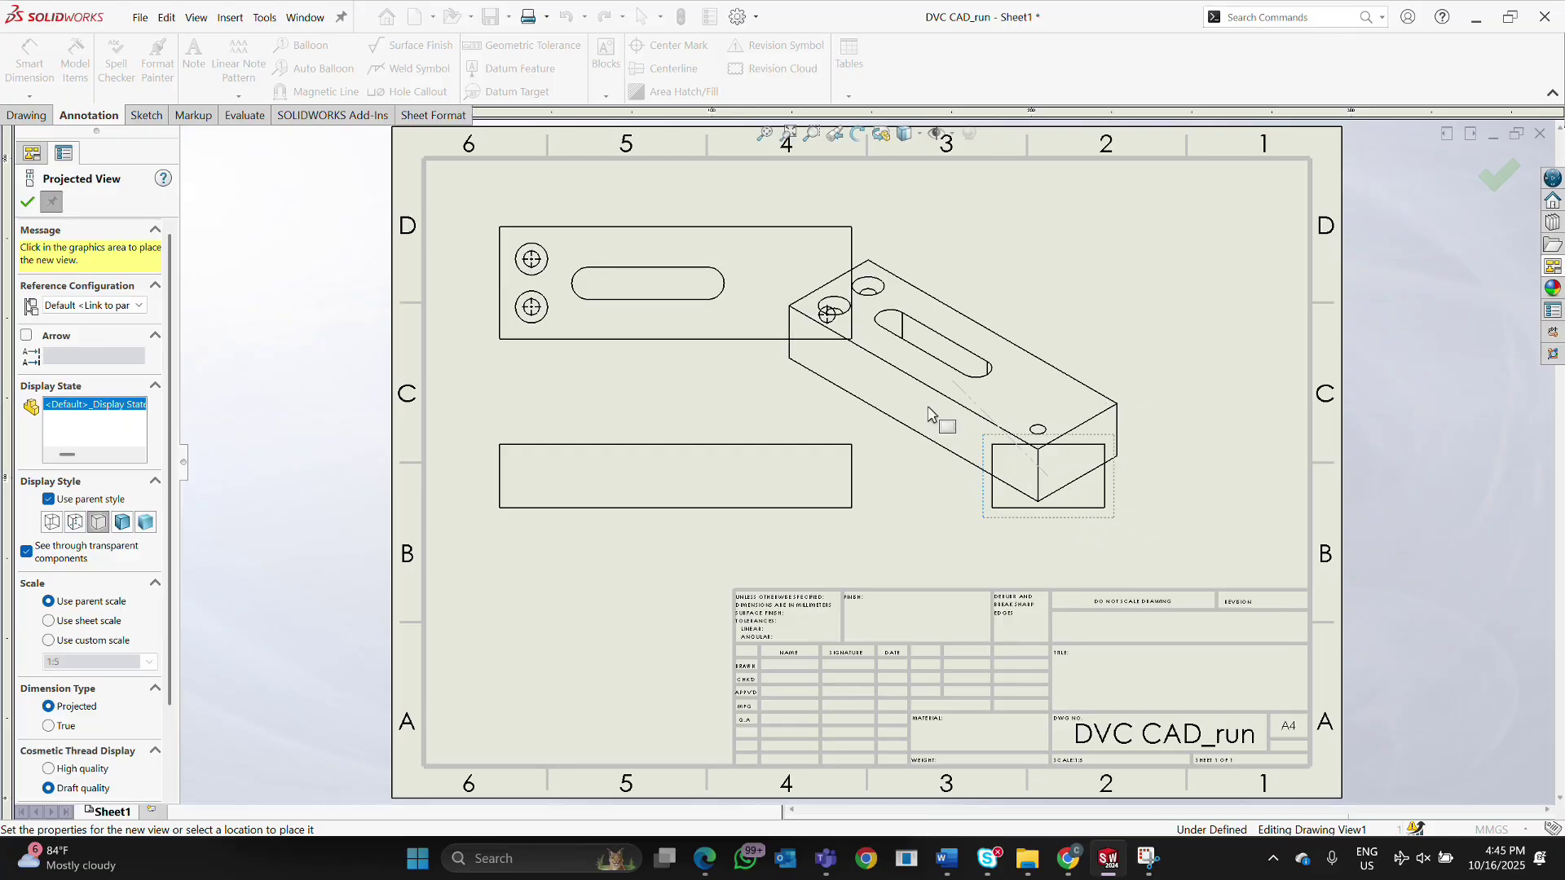
pyautogui.rightClick(1039, 326)
pyautogui.click(1000, 357)
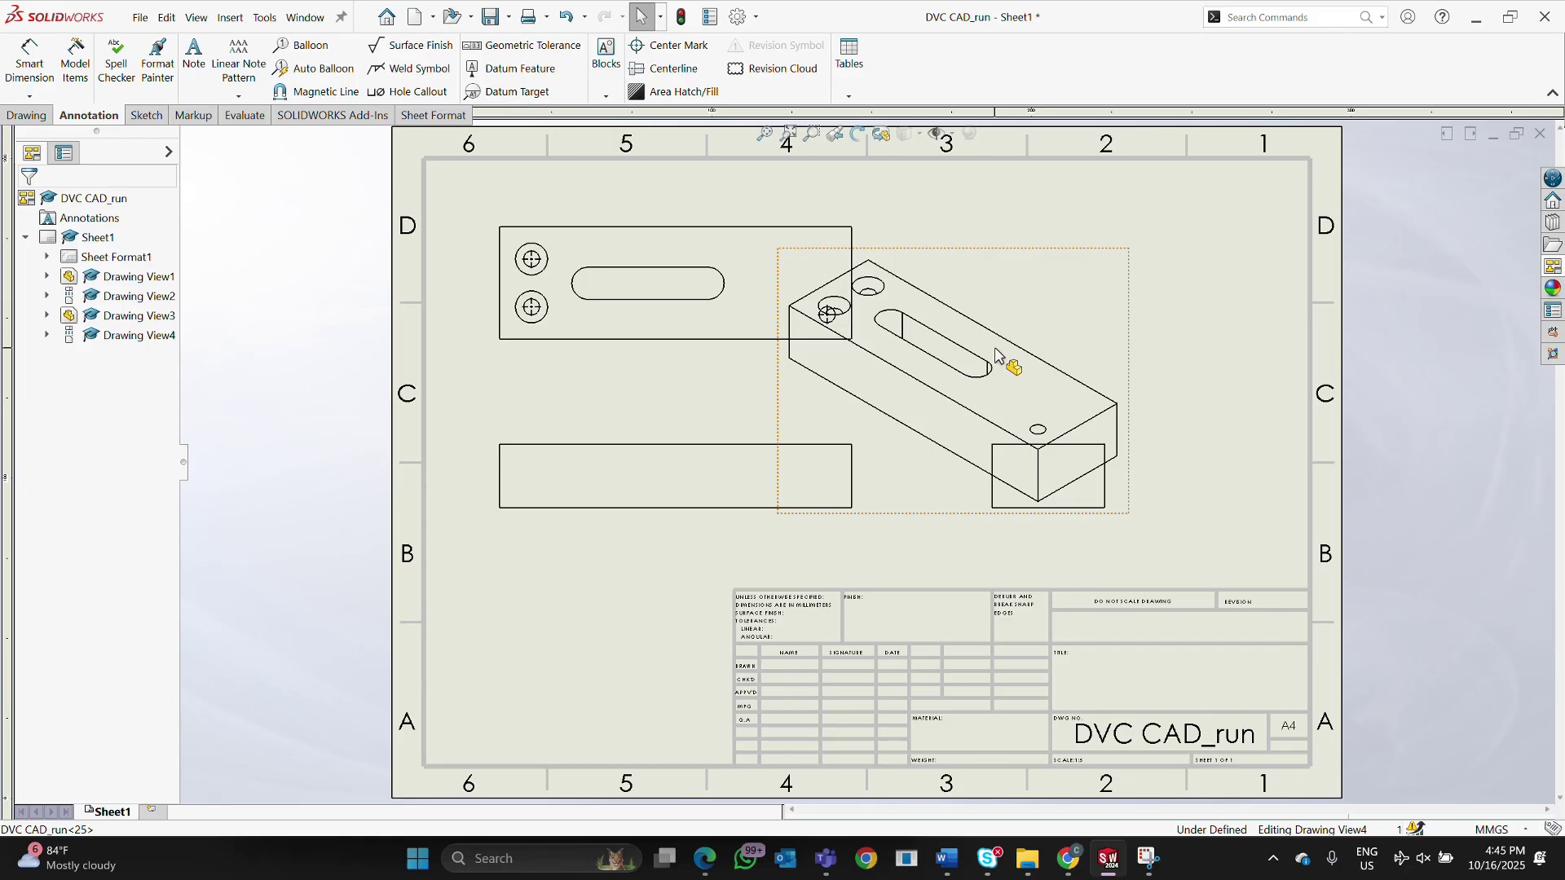
pyautogui.moveTo(1139, 517); pyautogui.dragTo(1292, 438)
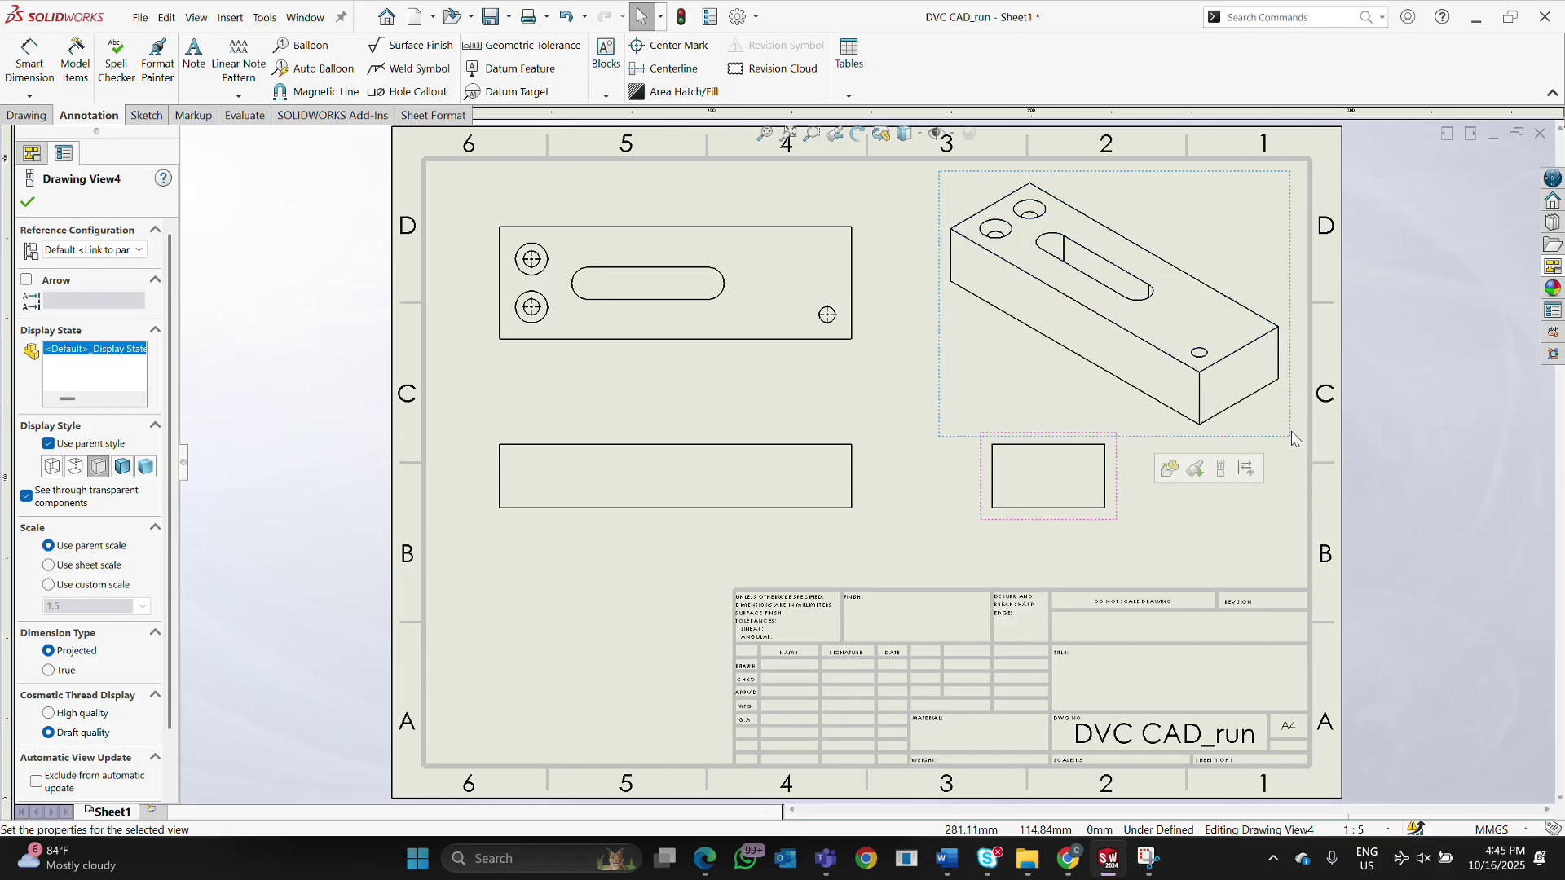
pyautogui.click(28, 201)
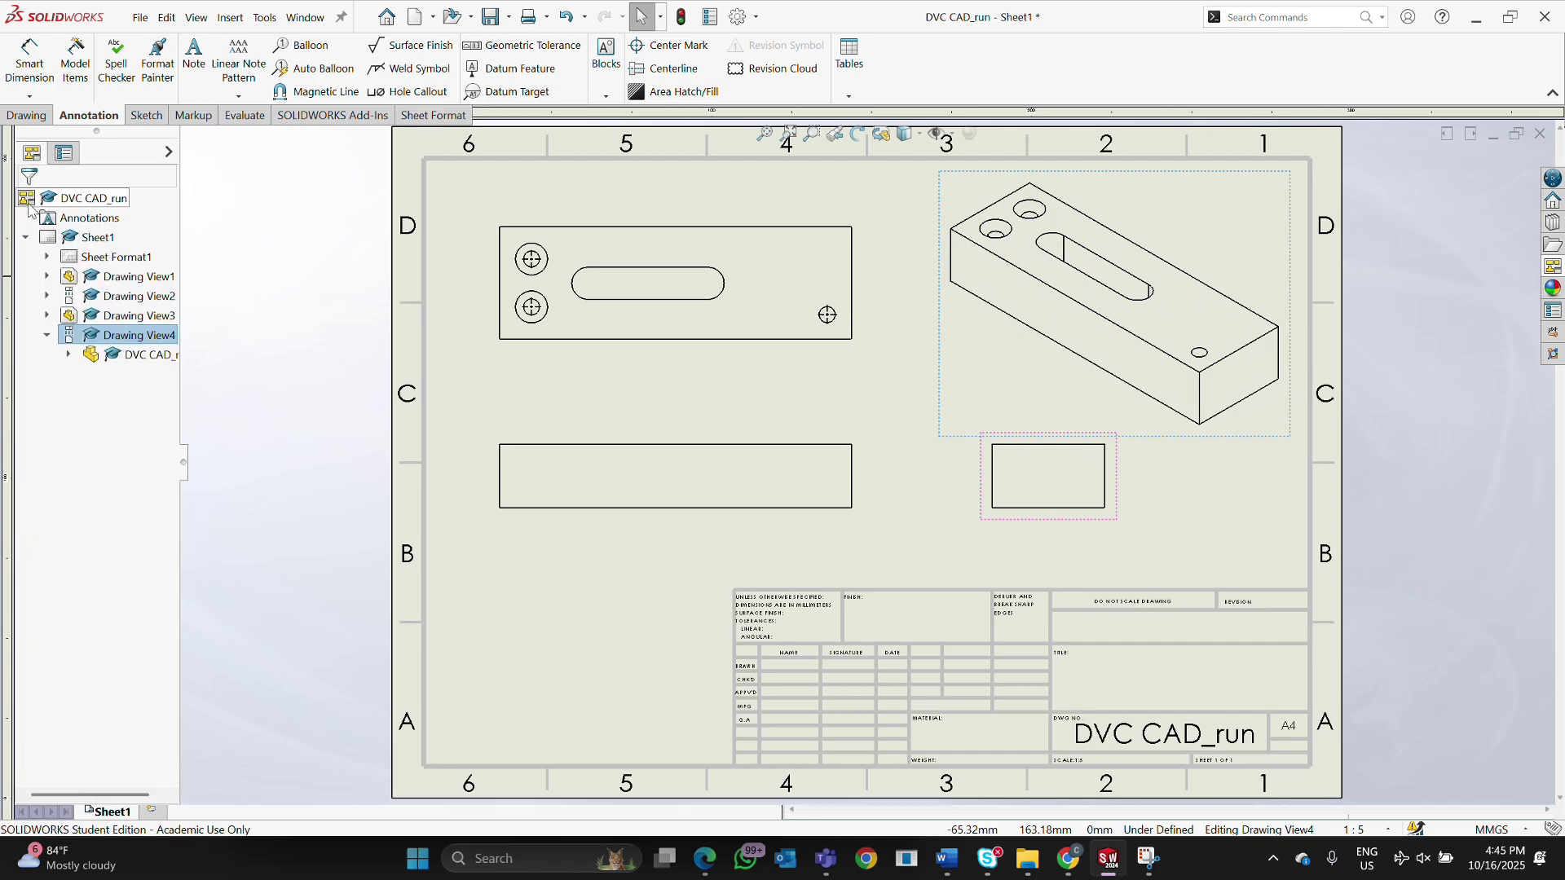
# Set the front view's display style to Hidden Lines Visible.
pyautogui.click(738, 441)
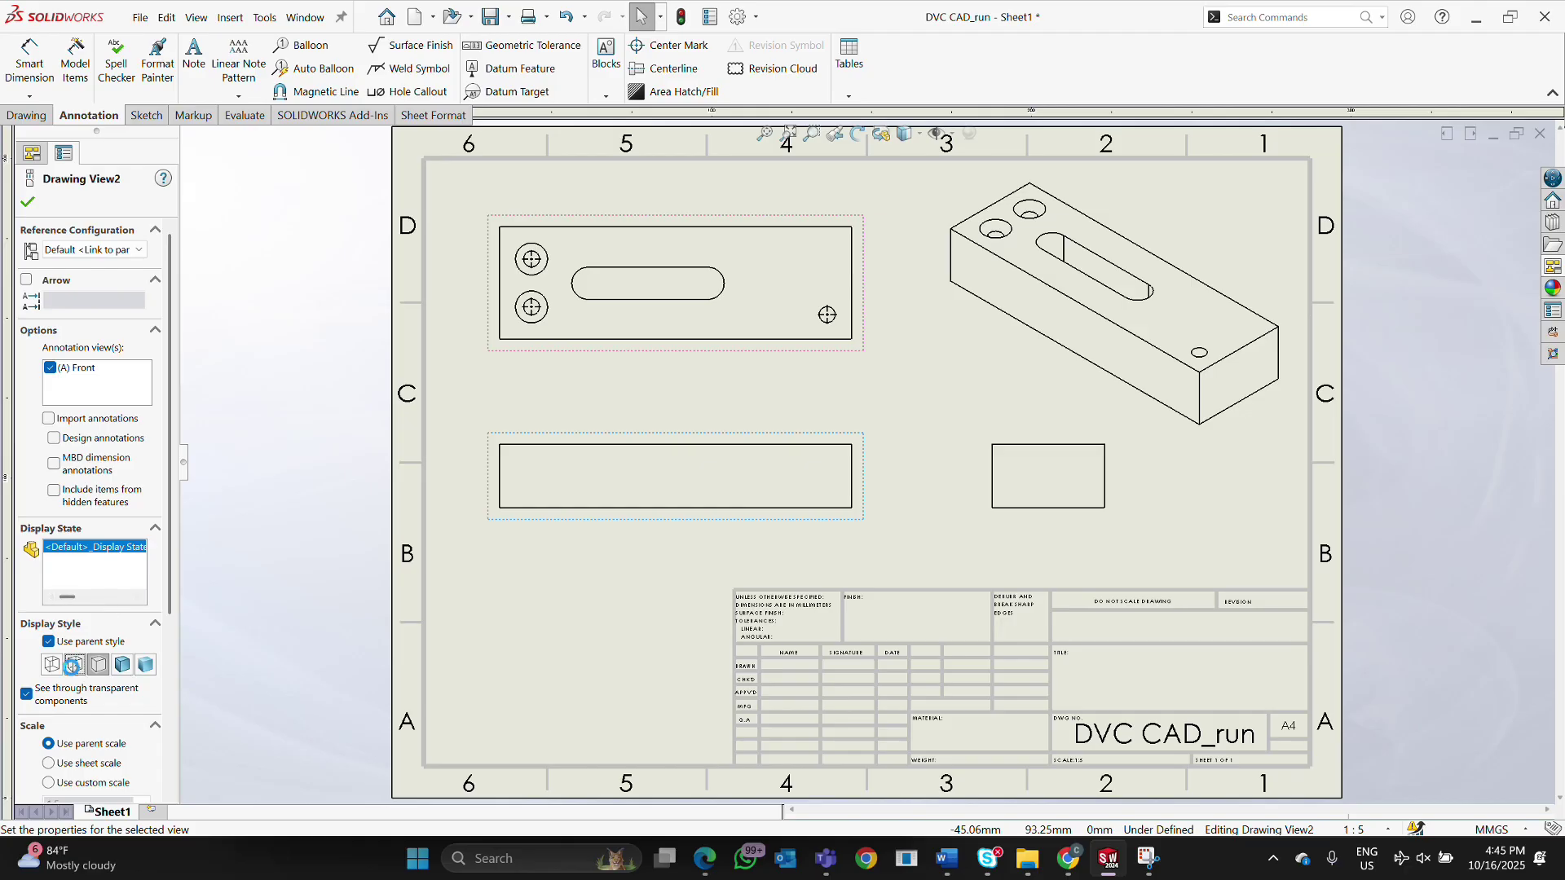
pyautogui.click(73, 665)
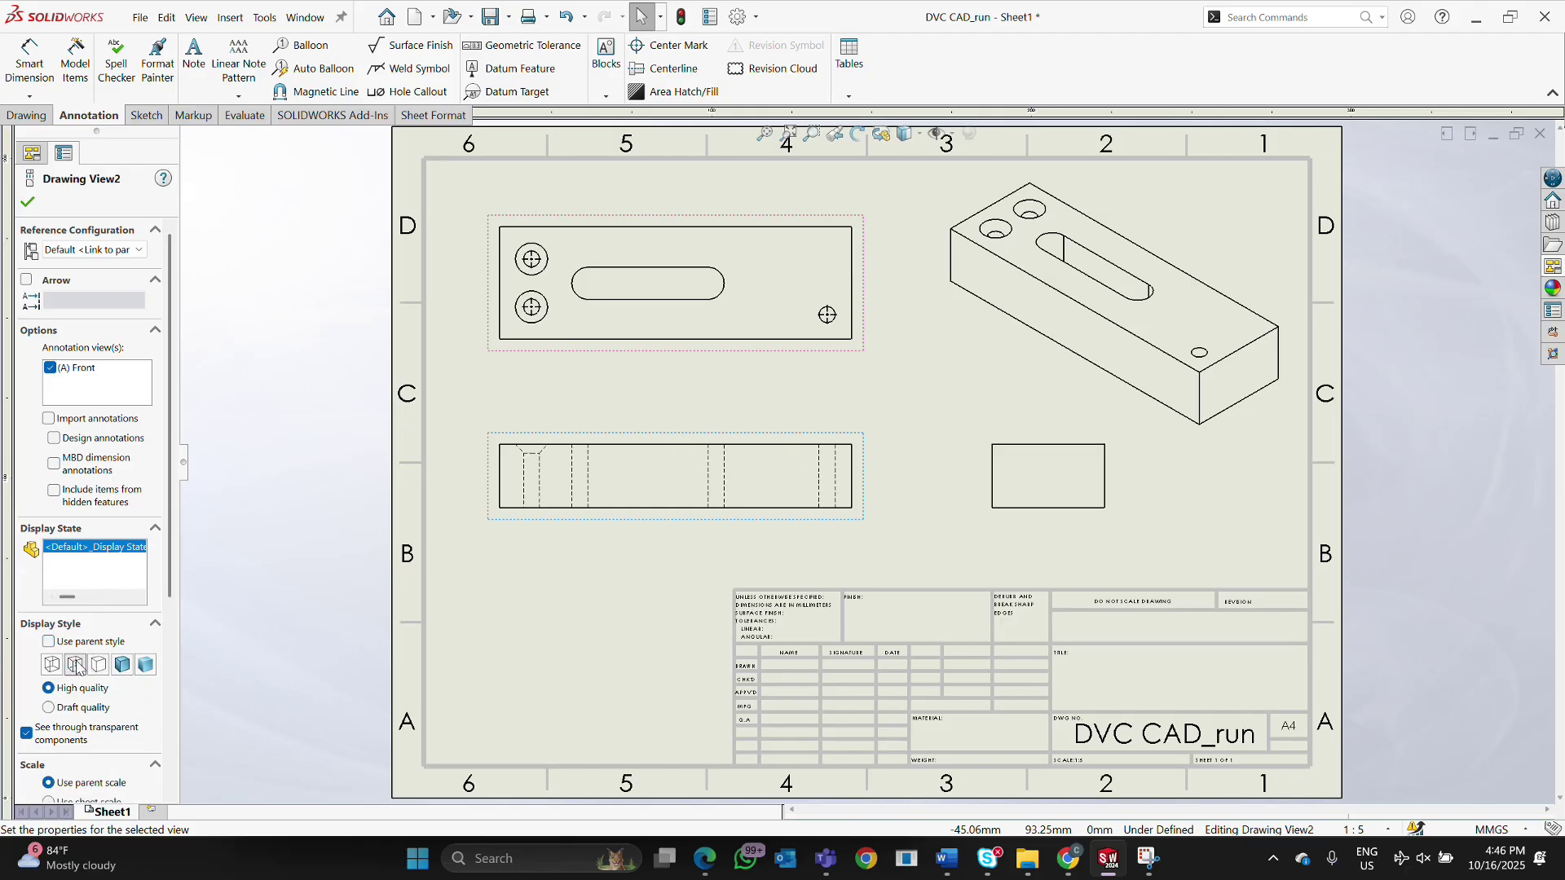
pyautogui.click(29, 202)
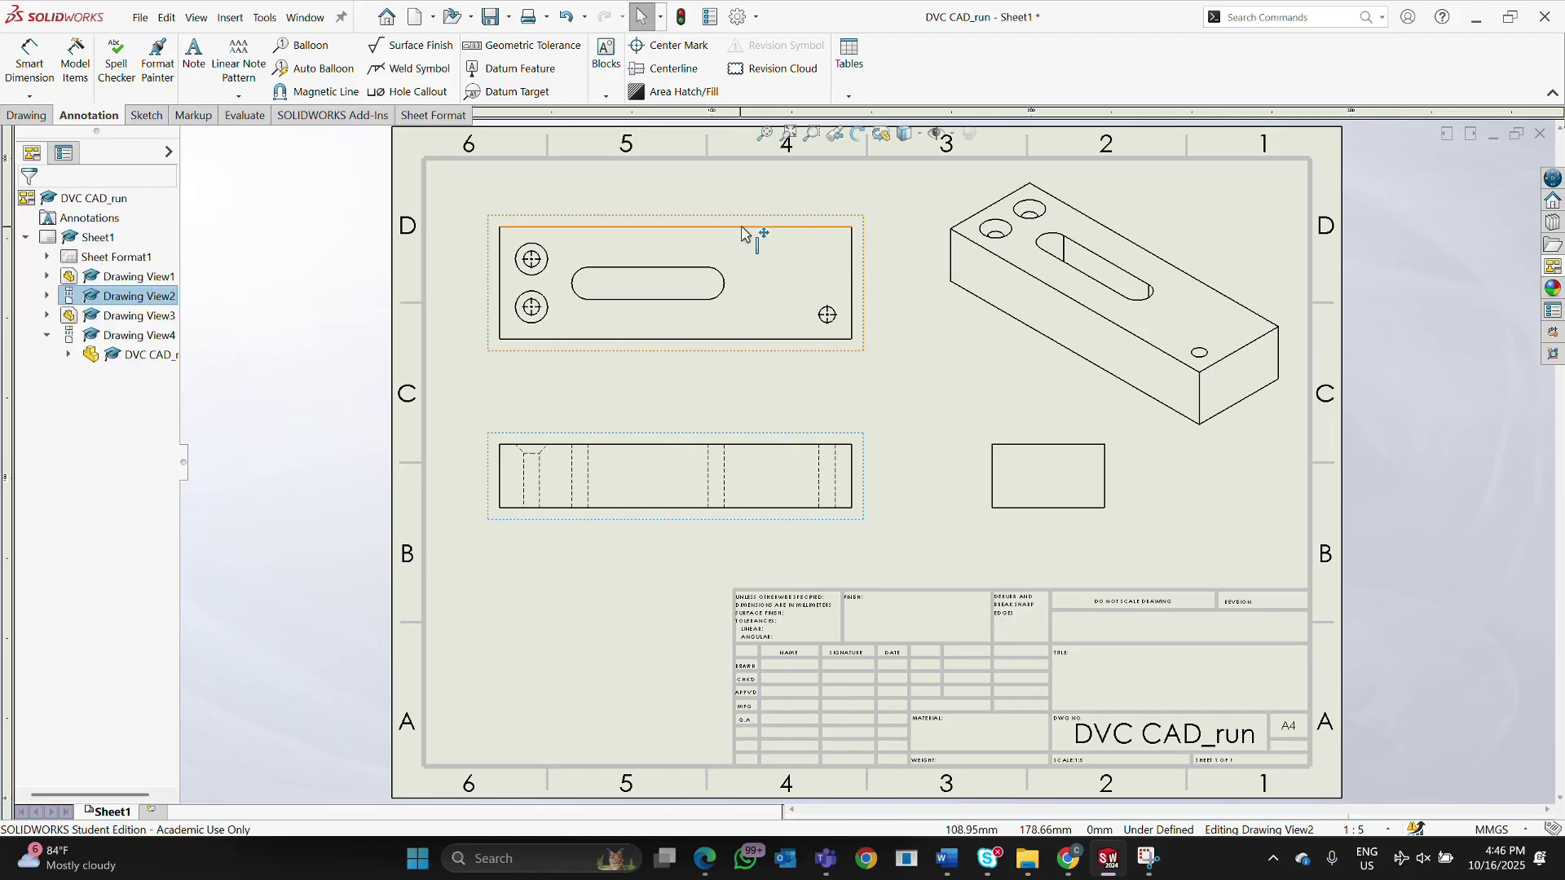
pyautogui.click(744, 224)
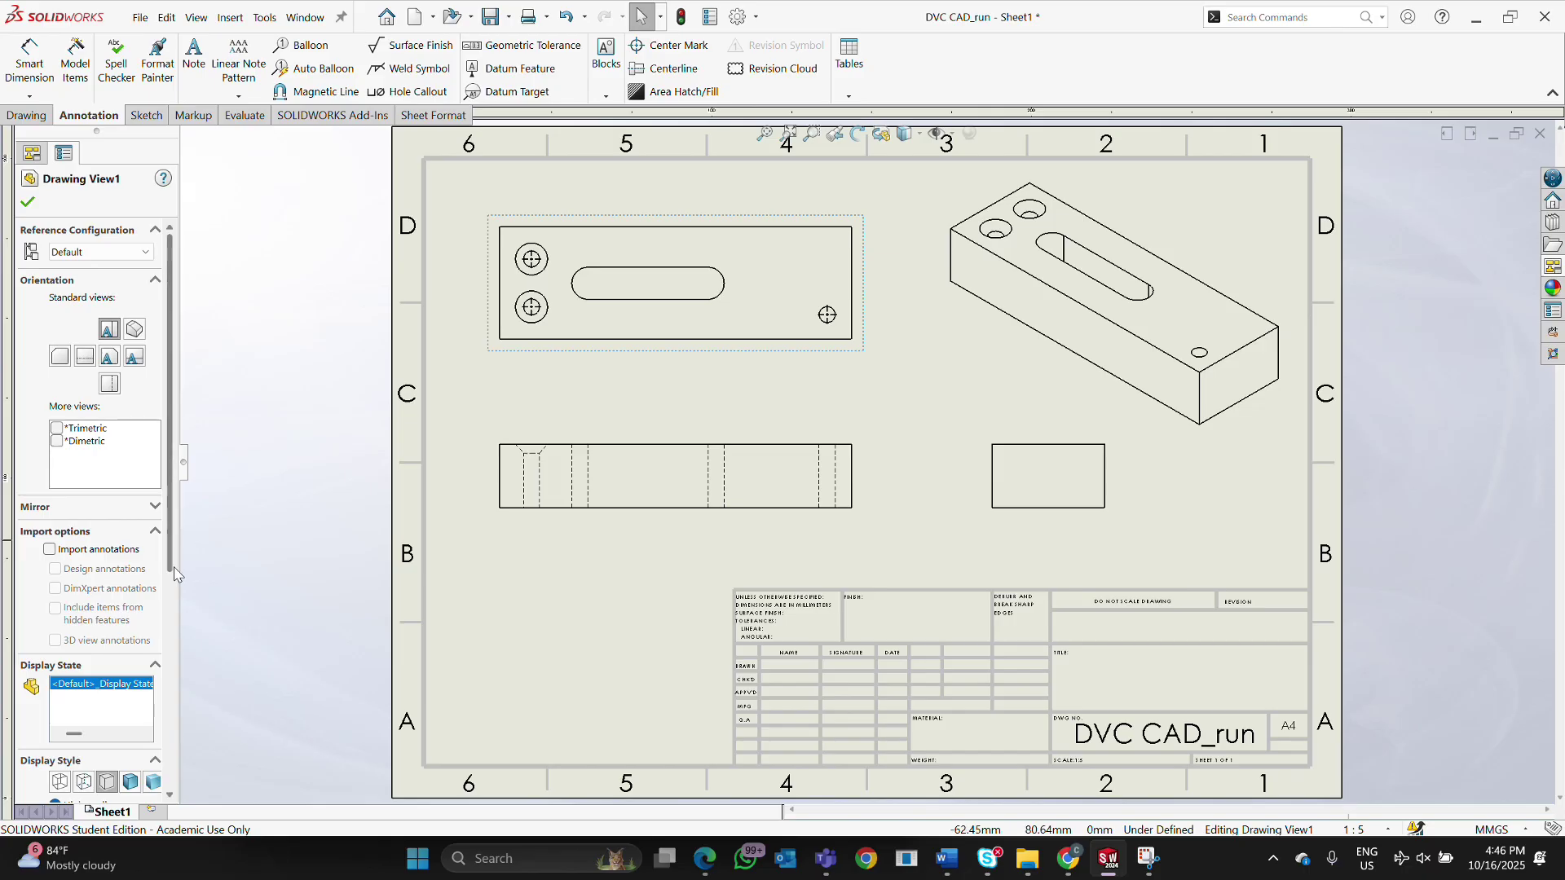
pyautogui.moveTo(171, 565)
pyautogui.mouseDown()
pyautogui.moveTo(181, 795)
pyautogui.moveTo(234, 559)
pyautogui.mouseUp()
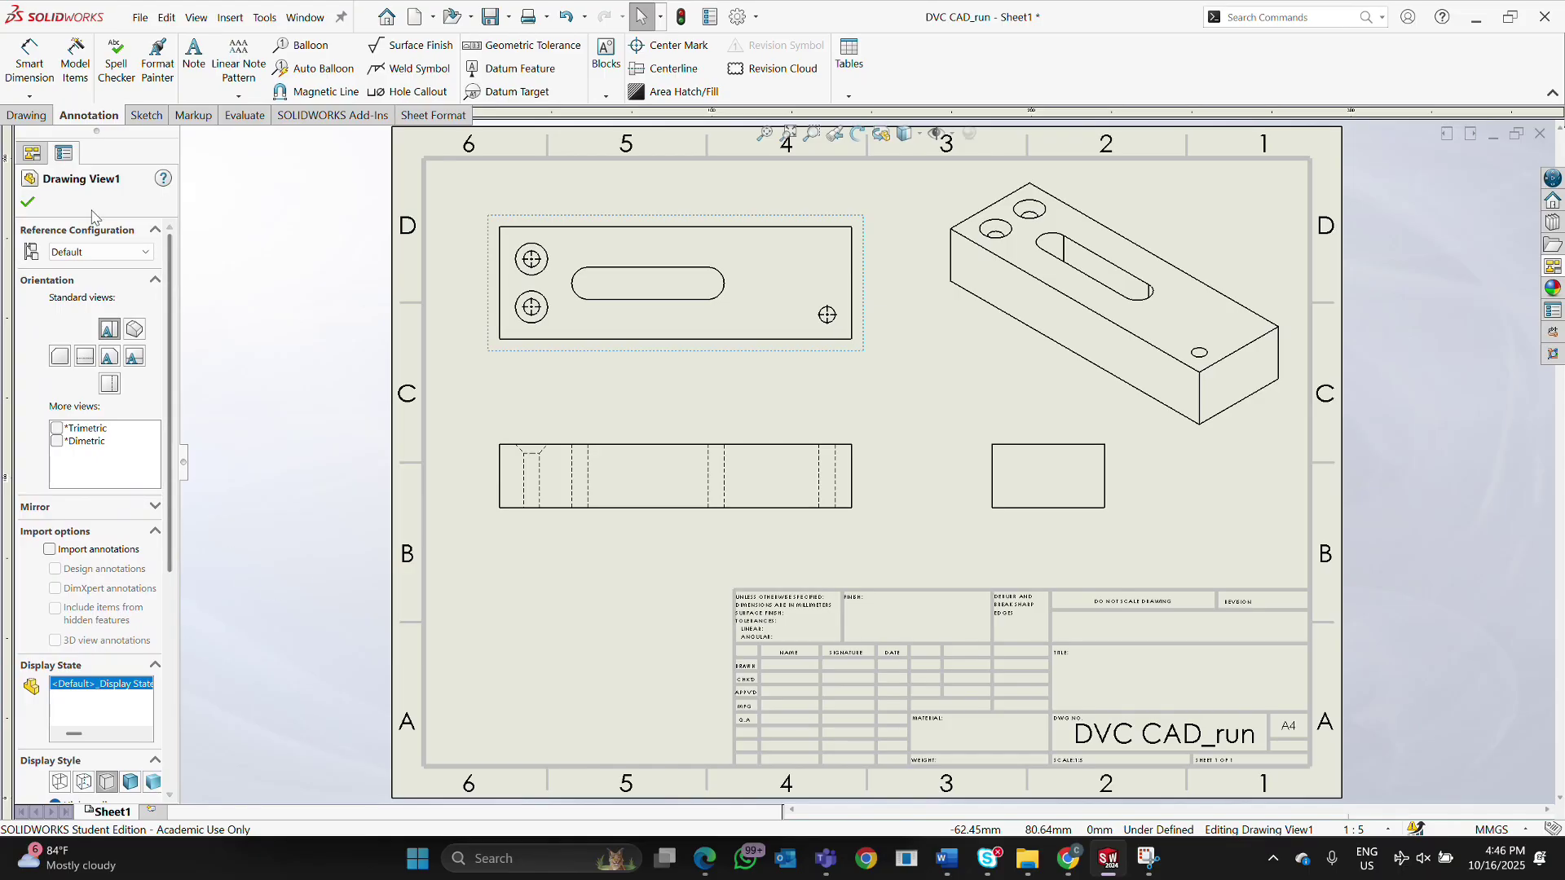
pyautogui.click(28, 201)
# Set the right view's display style to Hidden Lines Visible, carrying it over to the isometric view.
pyautogui.click(1078, 443)
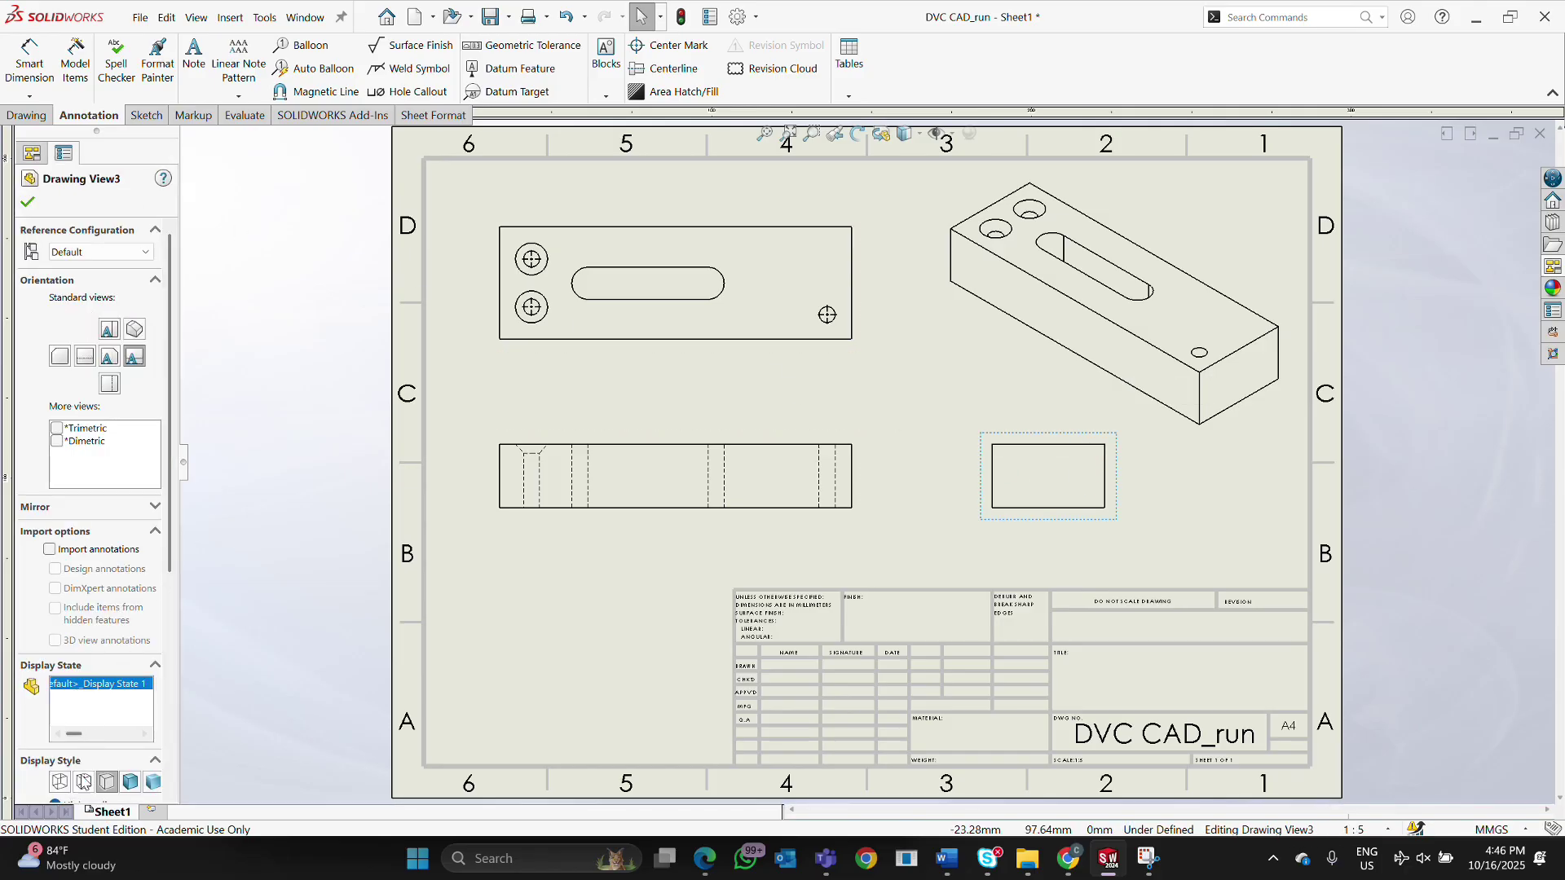
pyautogui.click(84, 781)
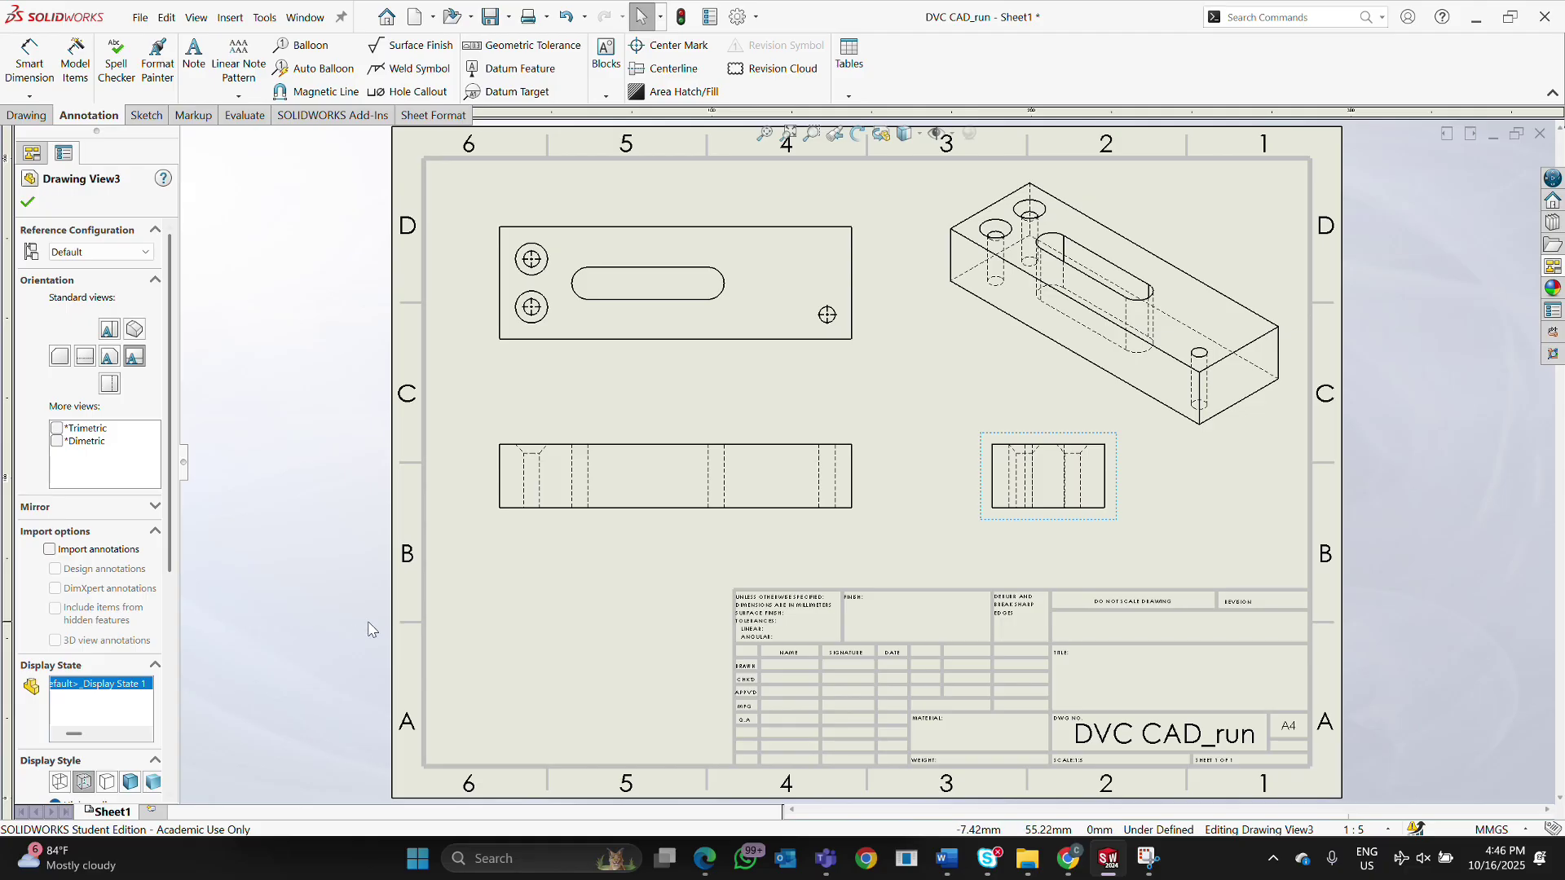
pyautogui.click(27, 203)
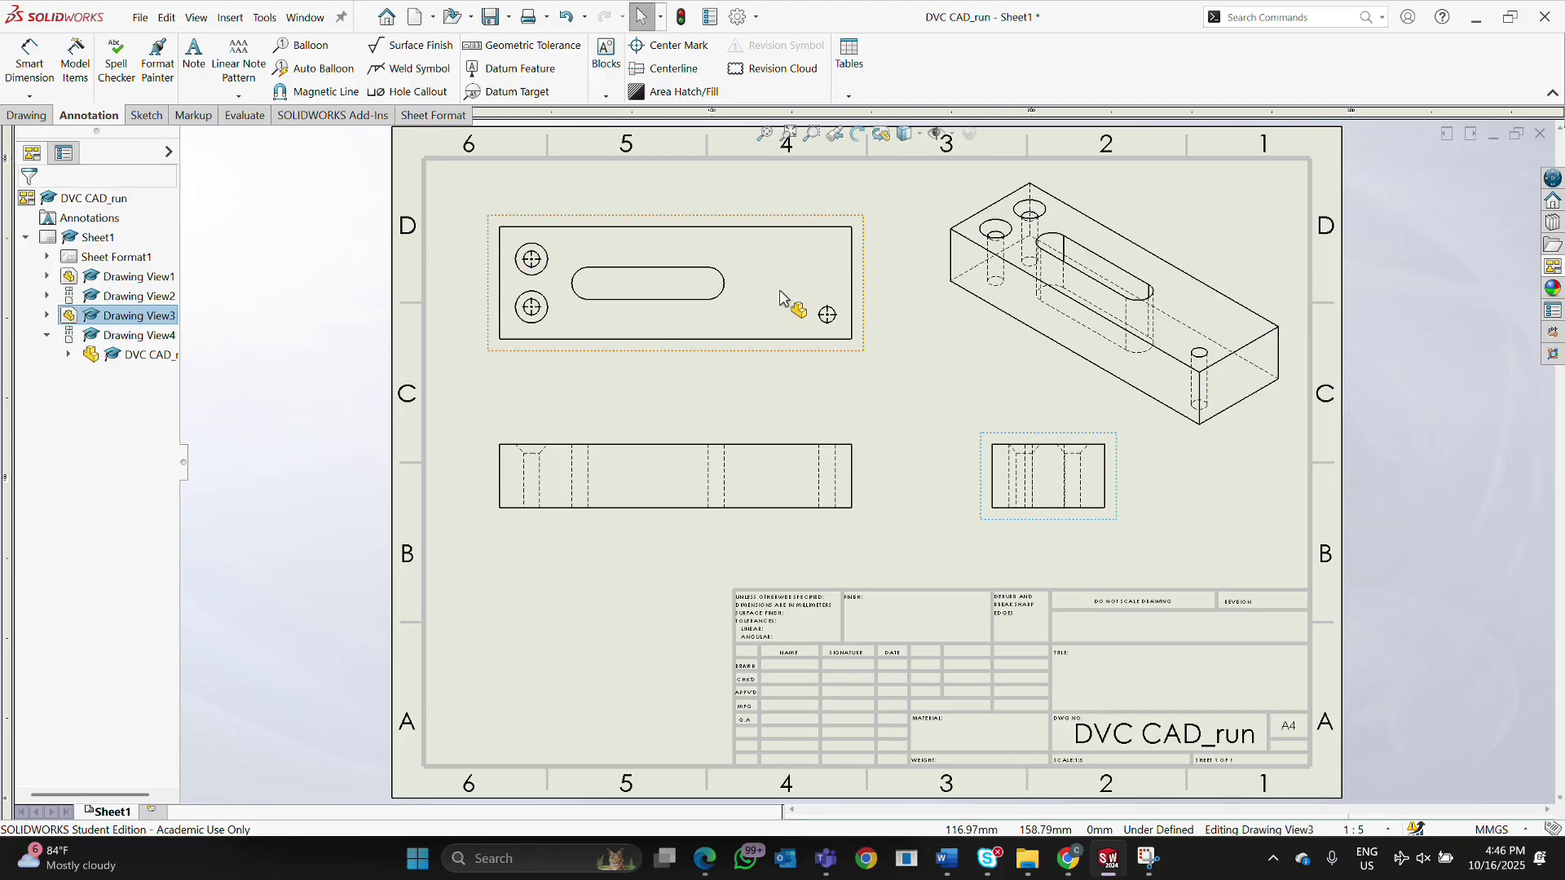
# Dimension the front view's overall length above the view and its height beside the right edge.
pyautogui.scroll(-3, 740, 426)
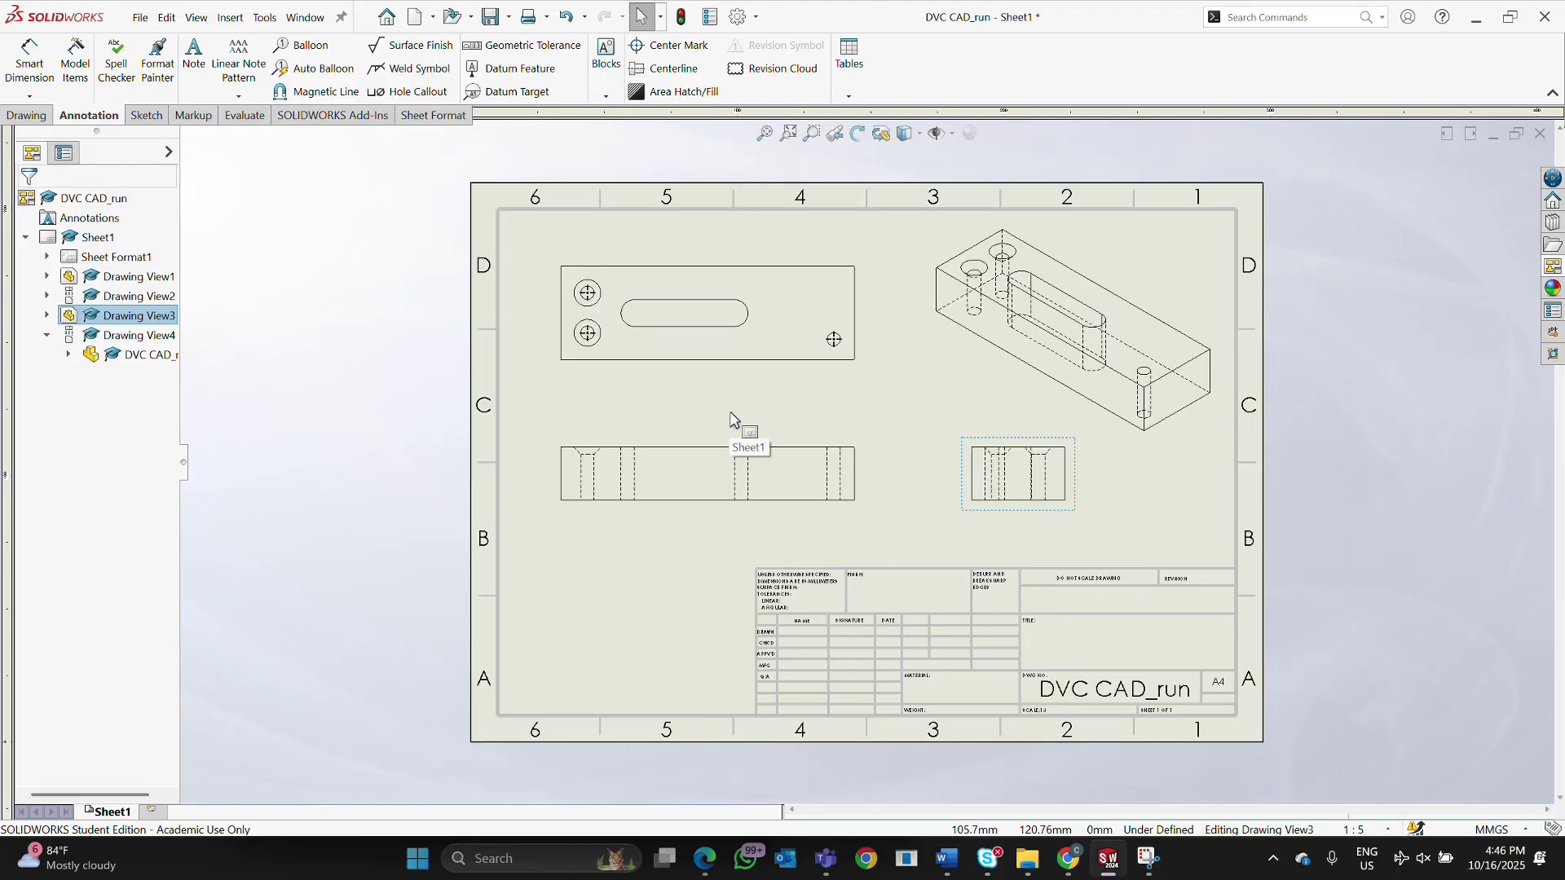
pyautogui.click(29, 61)
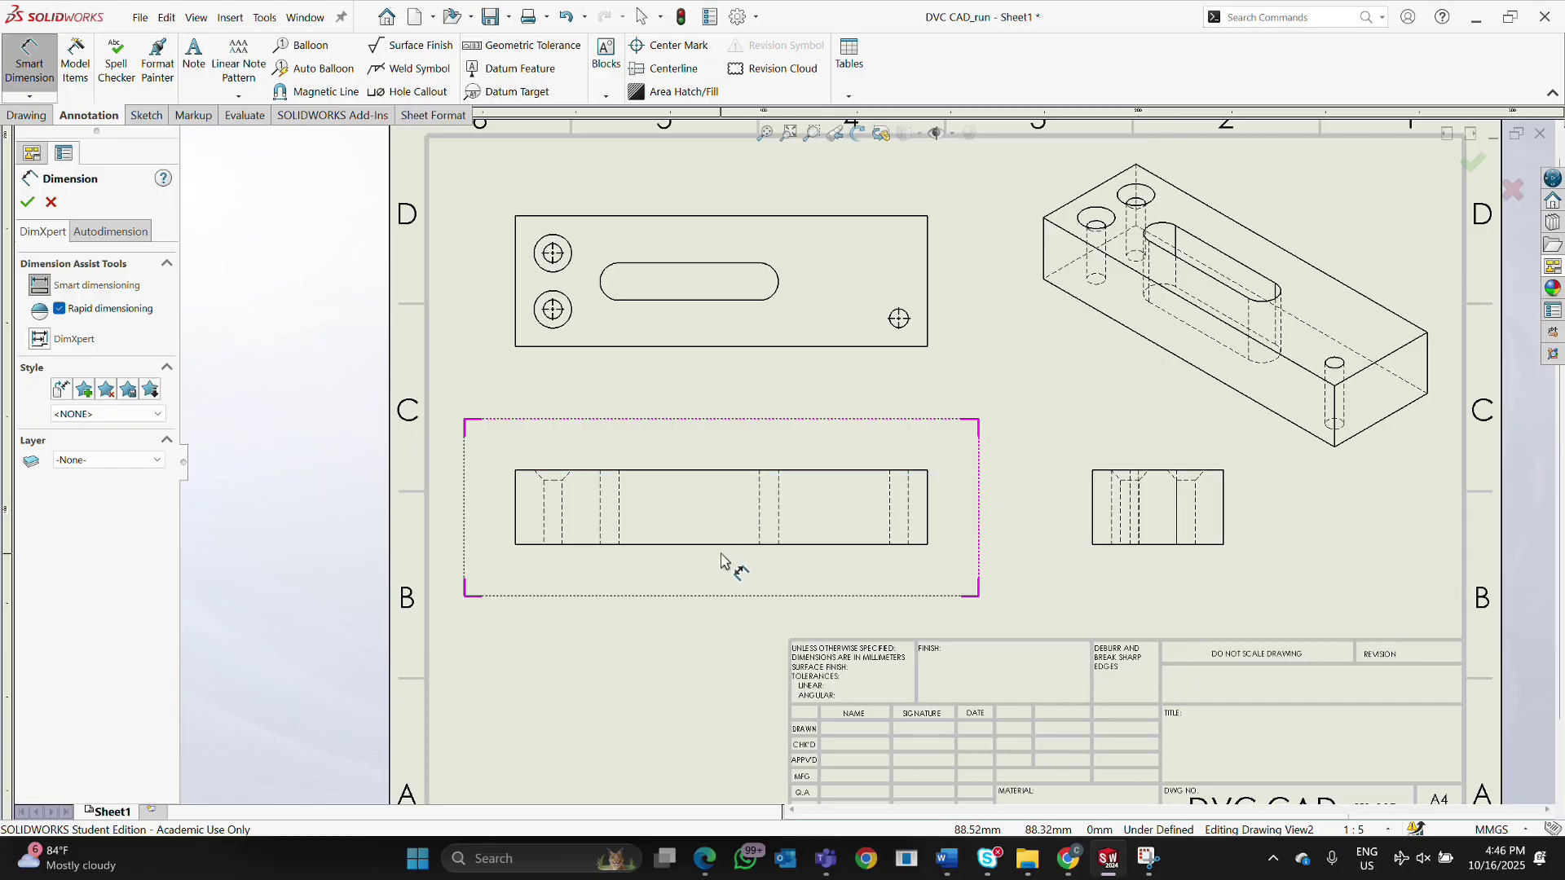
pyautogui.click(723, 471)
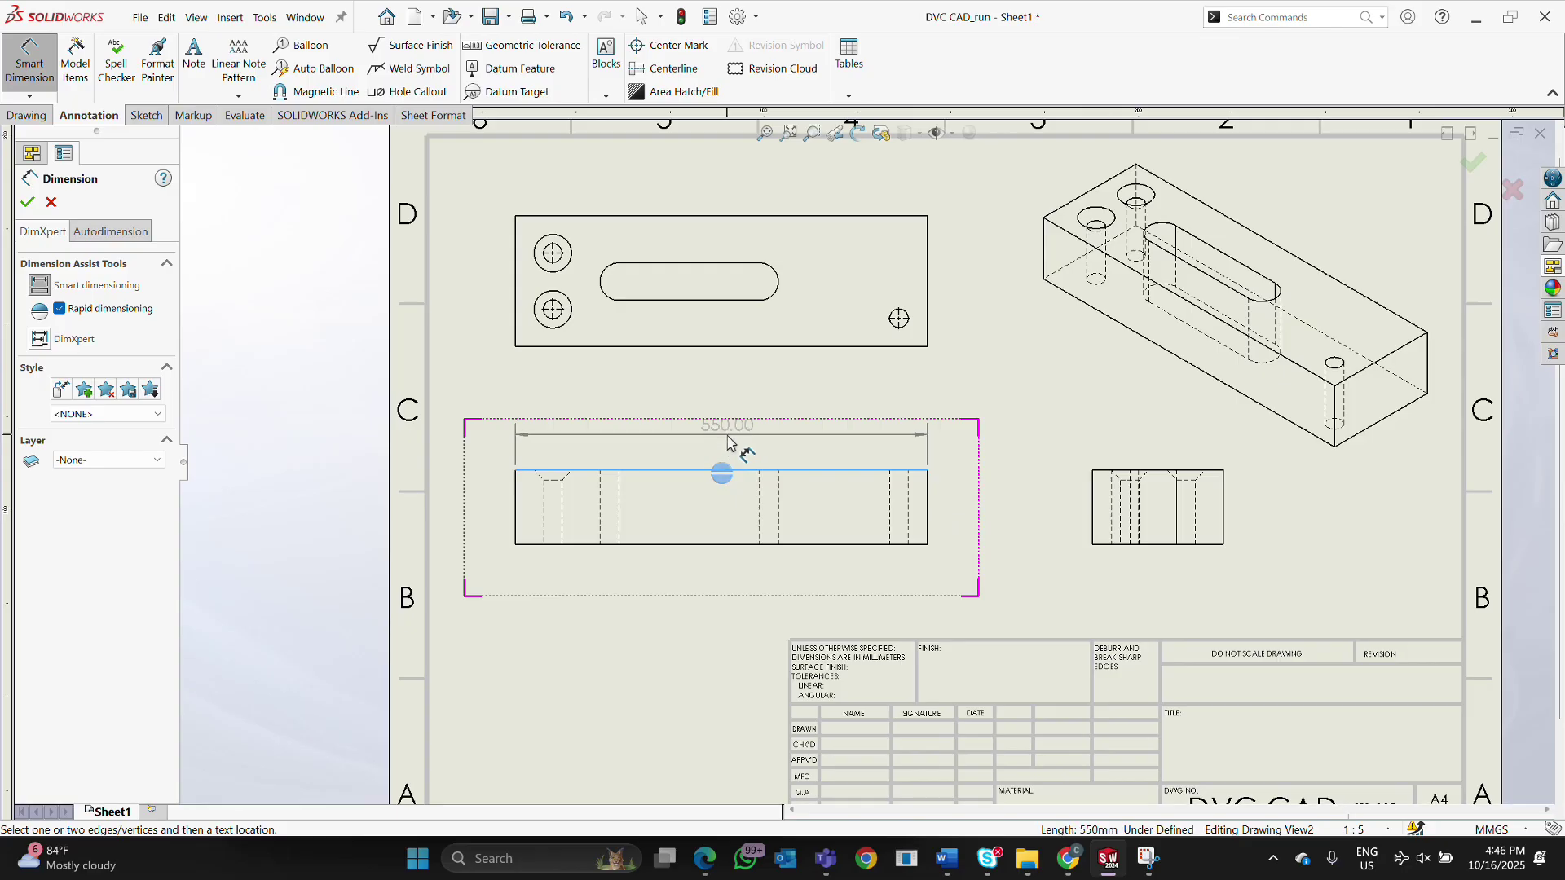
pyautogui.click(723, 458)
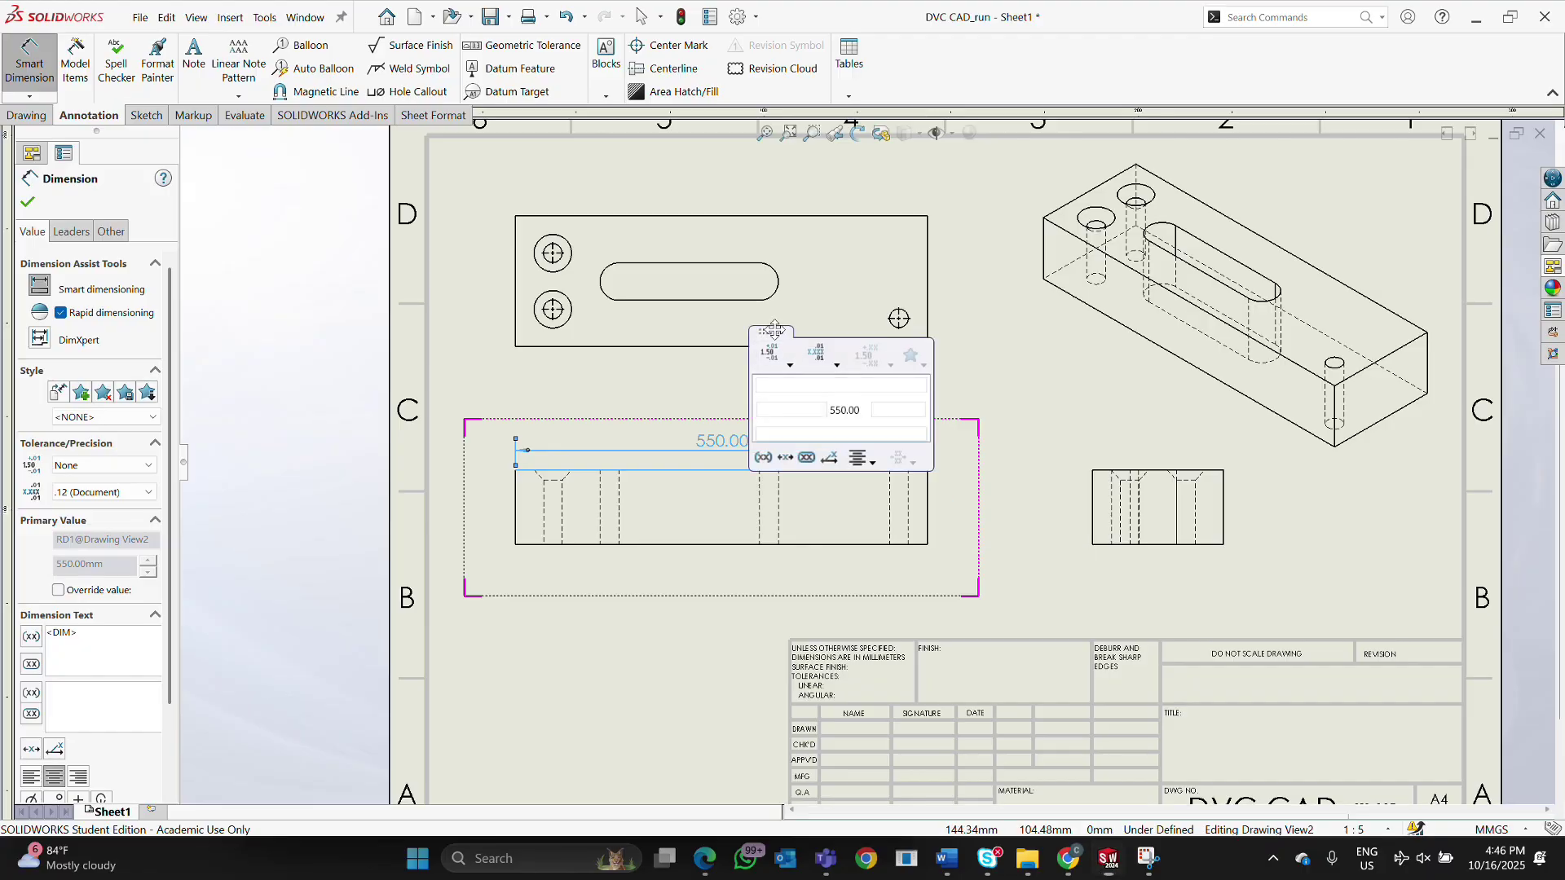
pyautogui.moveTo(775, 331); pyautogui.dragTo(238, 467)
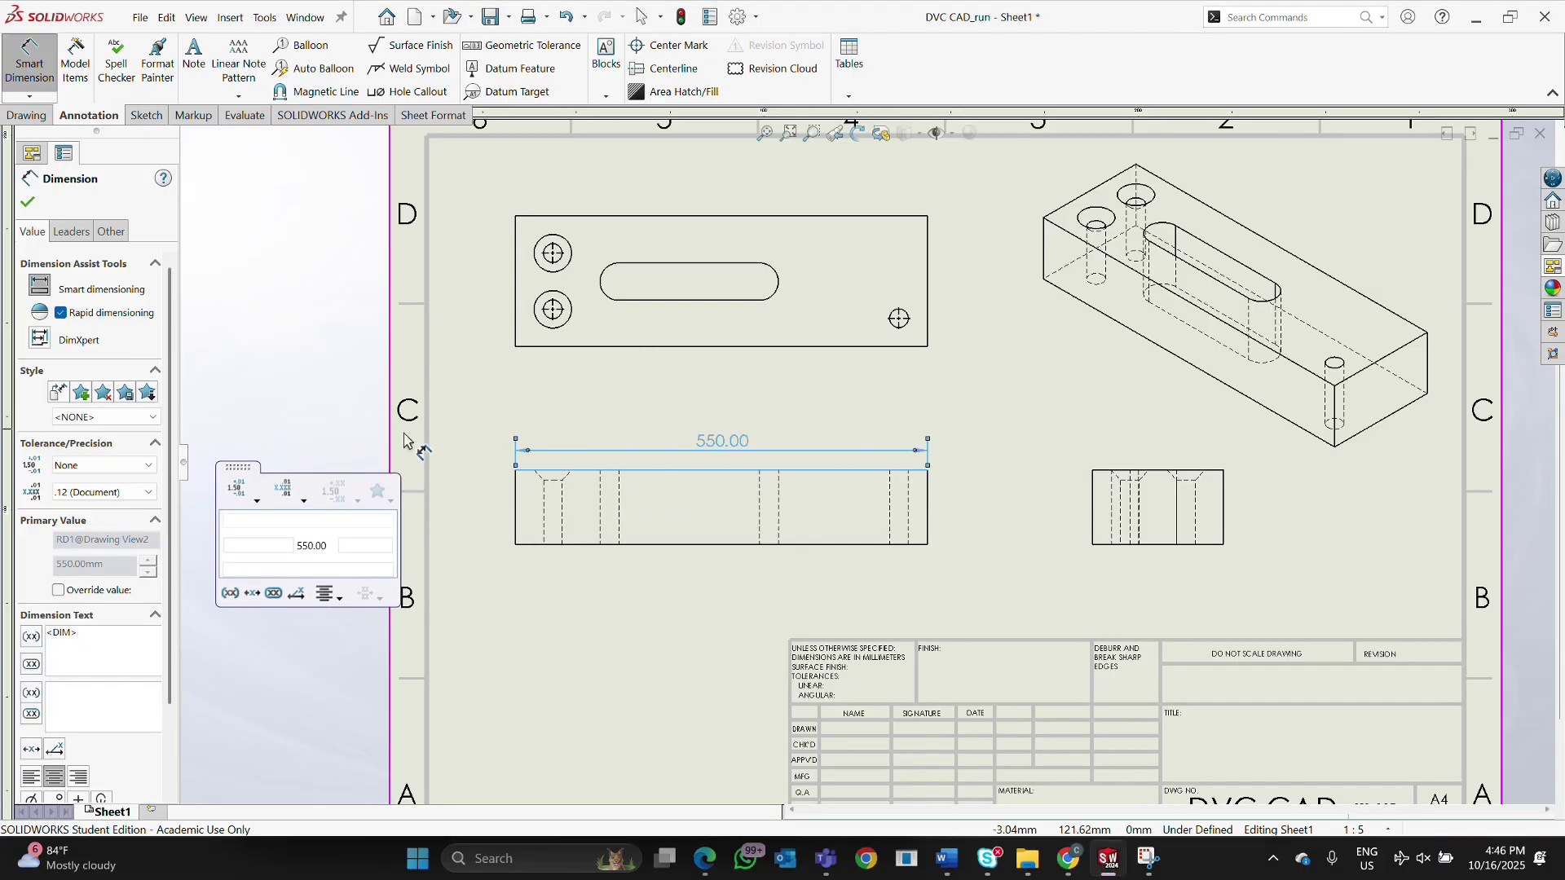
pyautogui.click(929, 511)
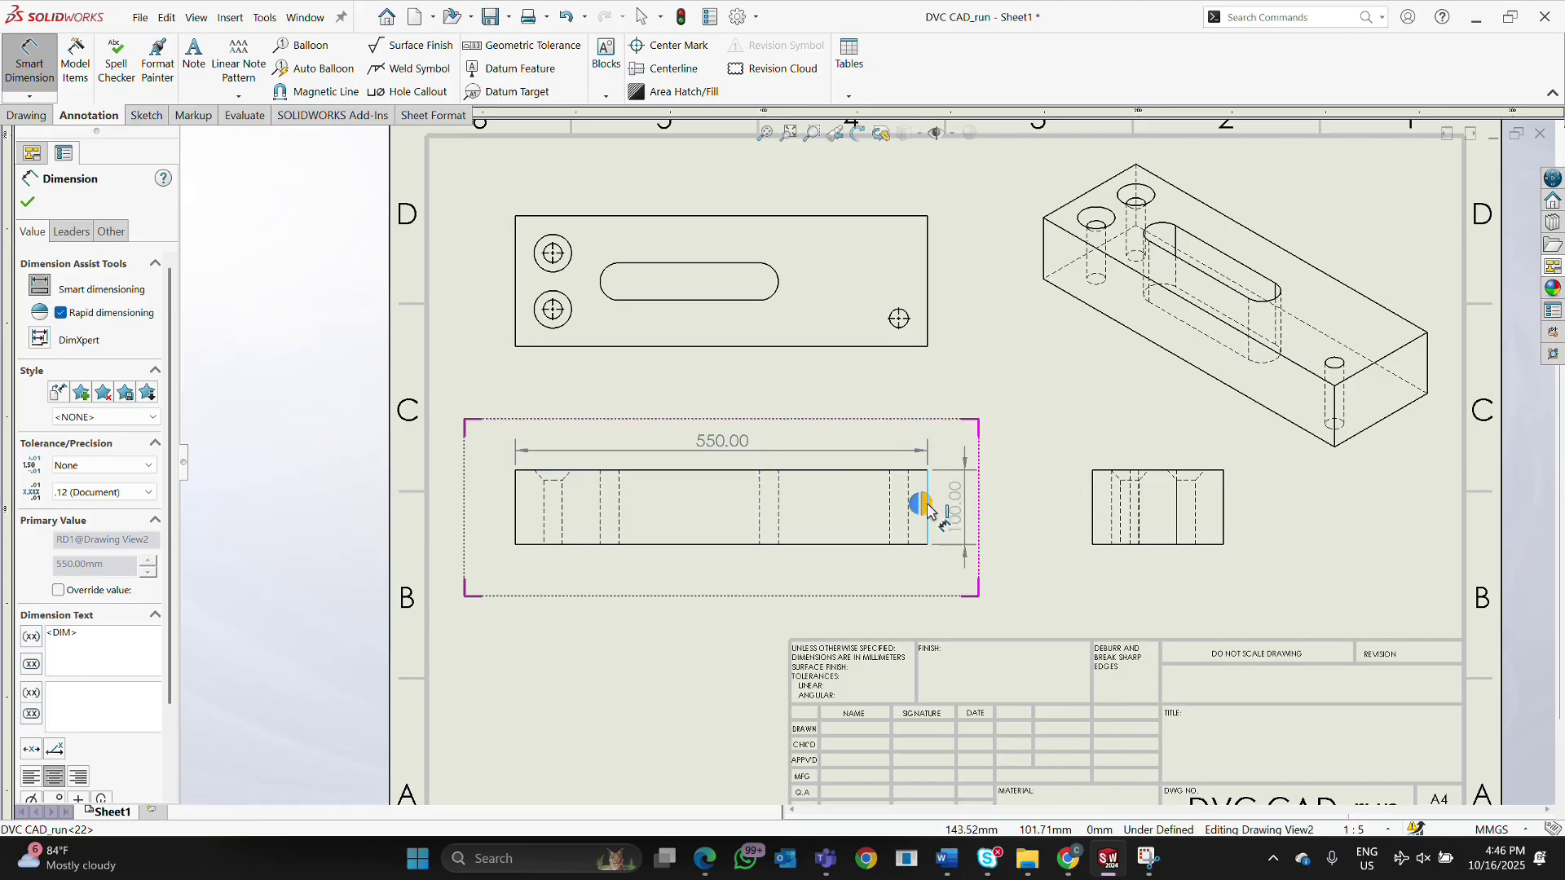
pyautogui.click(987, 520)
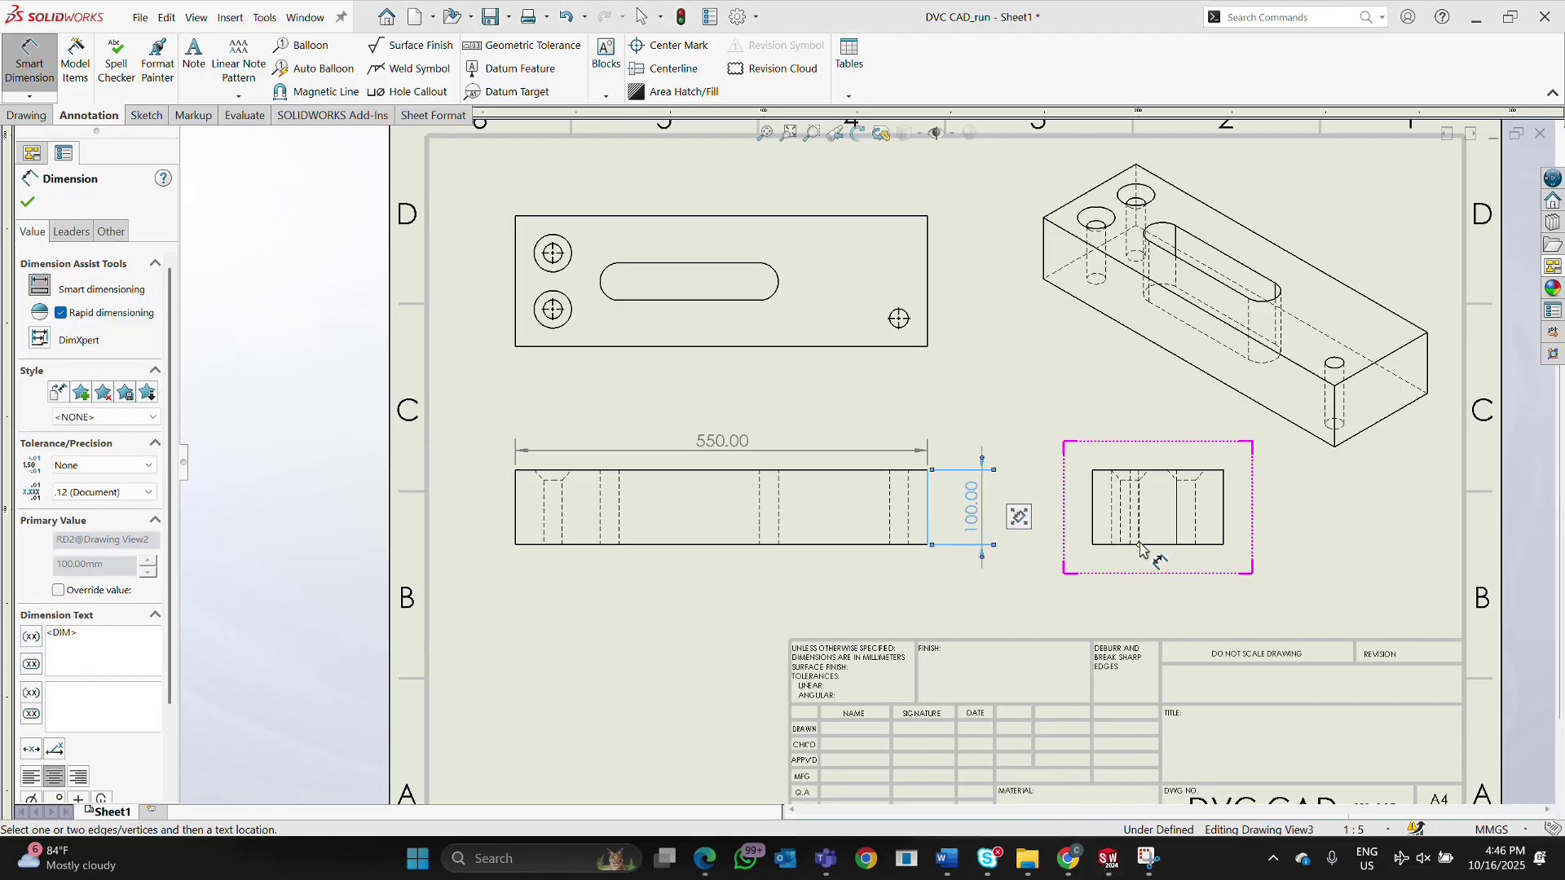
# Try to dimension the top edge of the right view.
pyautogui.click(1156, 470)
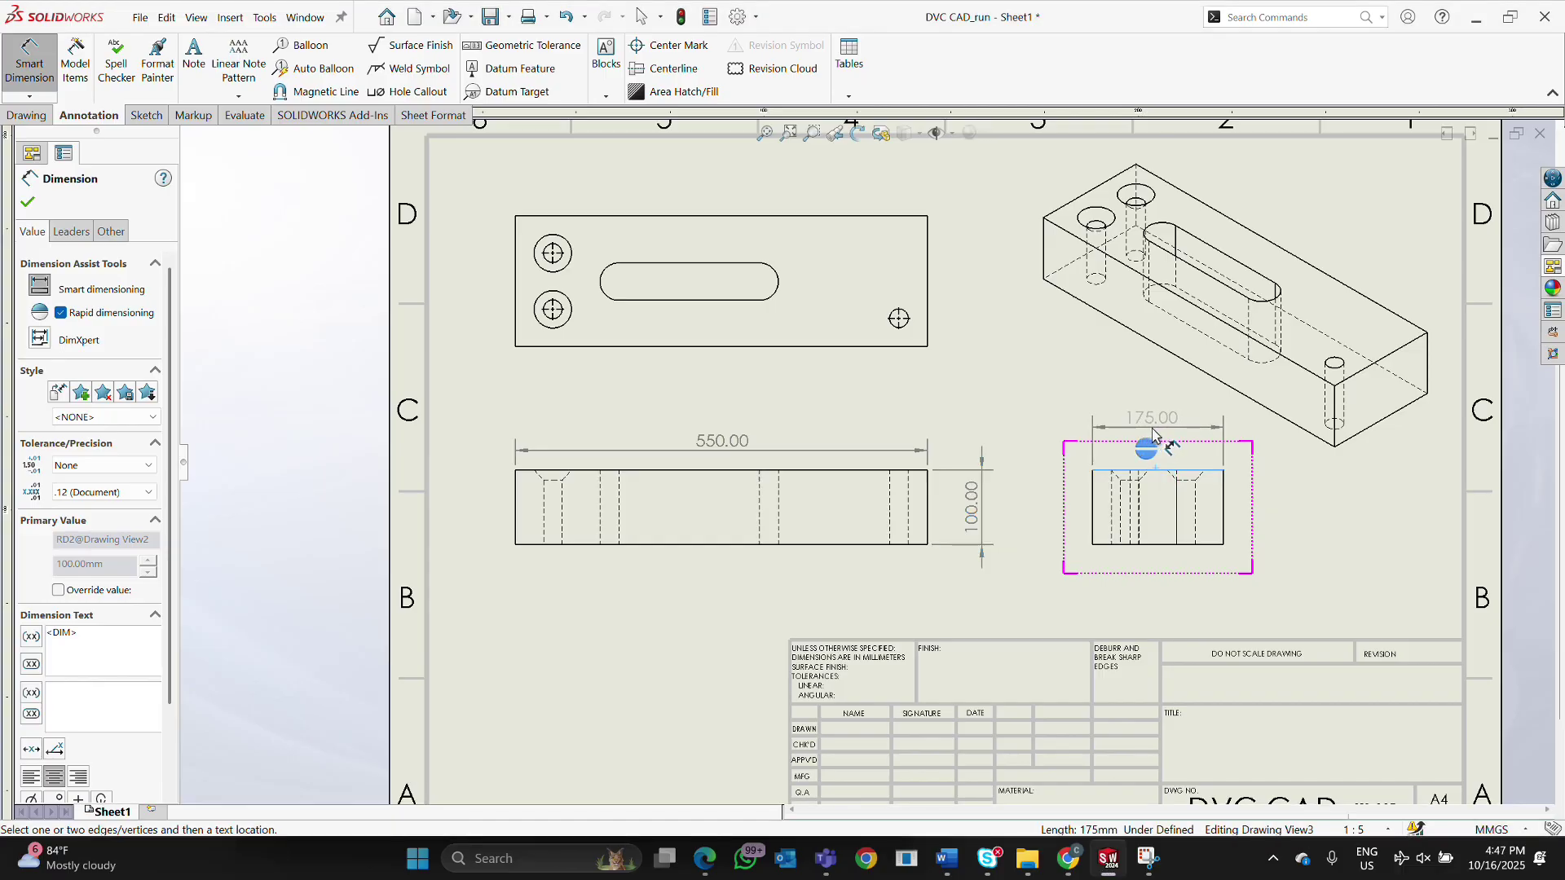
pyautogui.press('Escape')
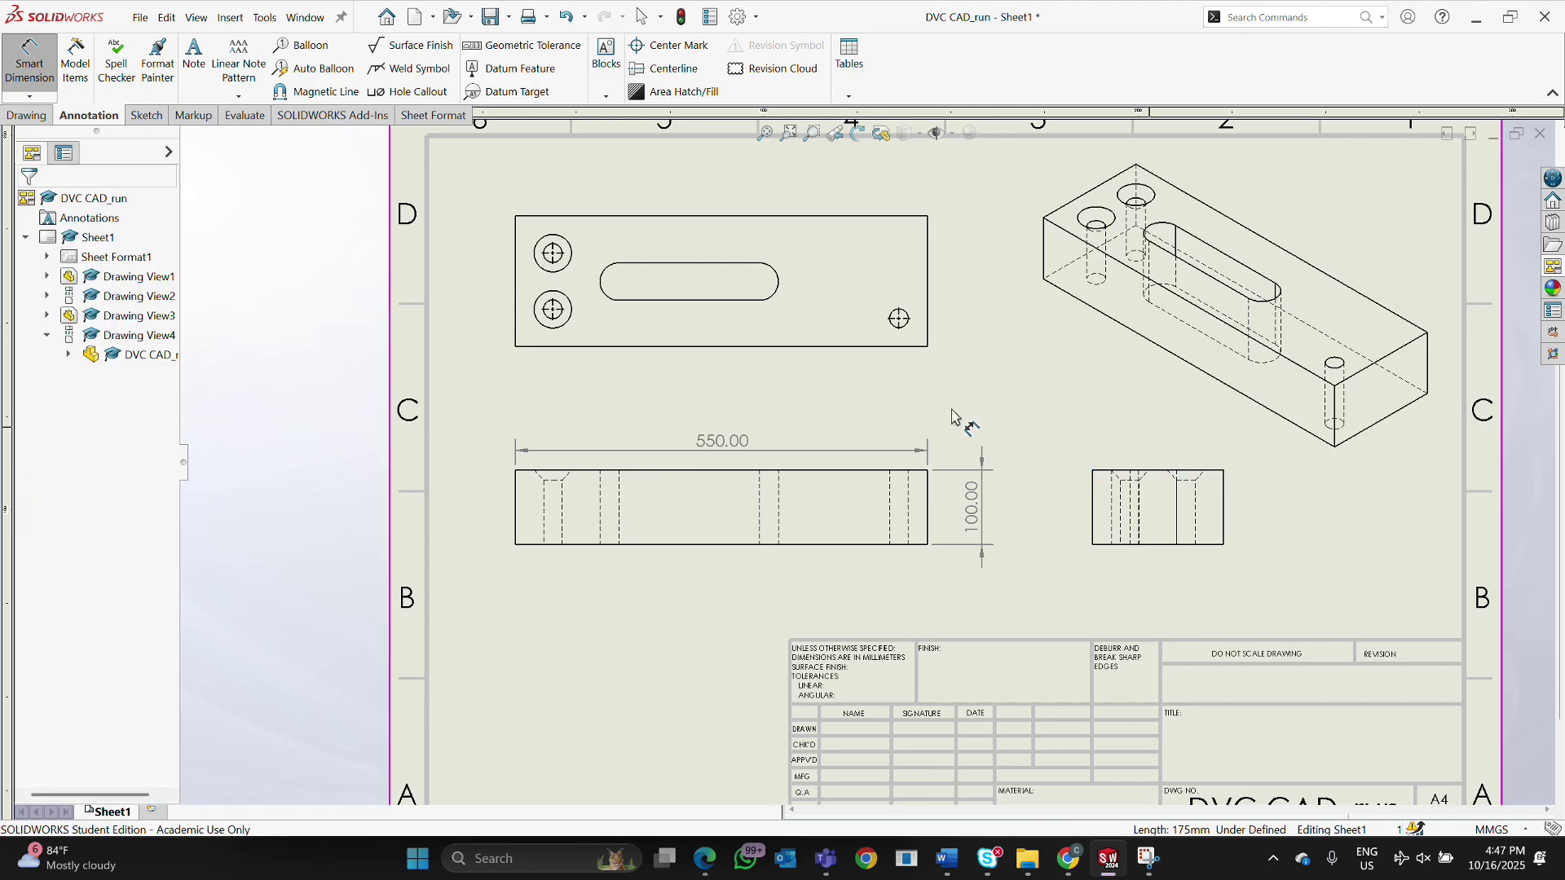
pyautogui.scroll(-1, 711, 292)
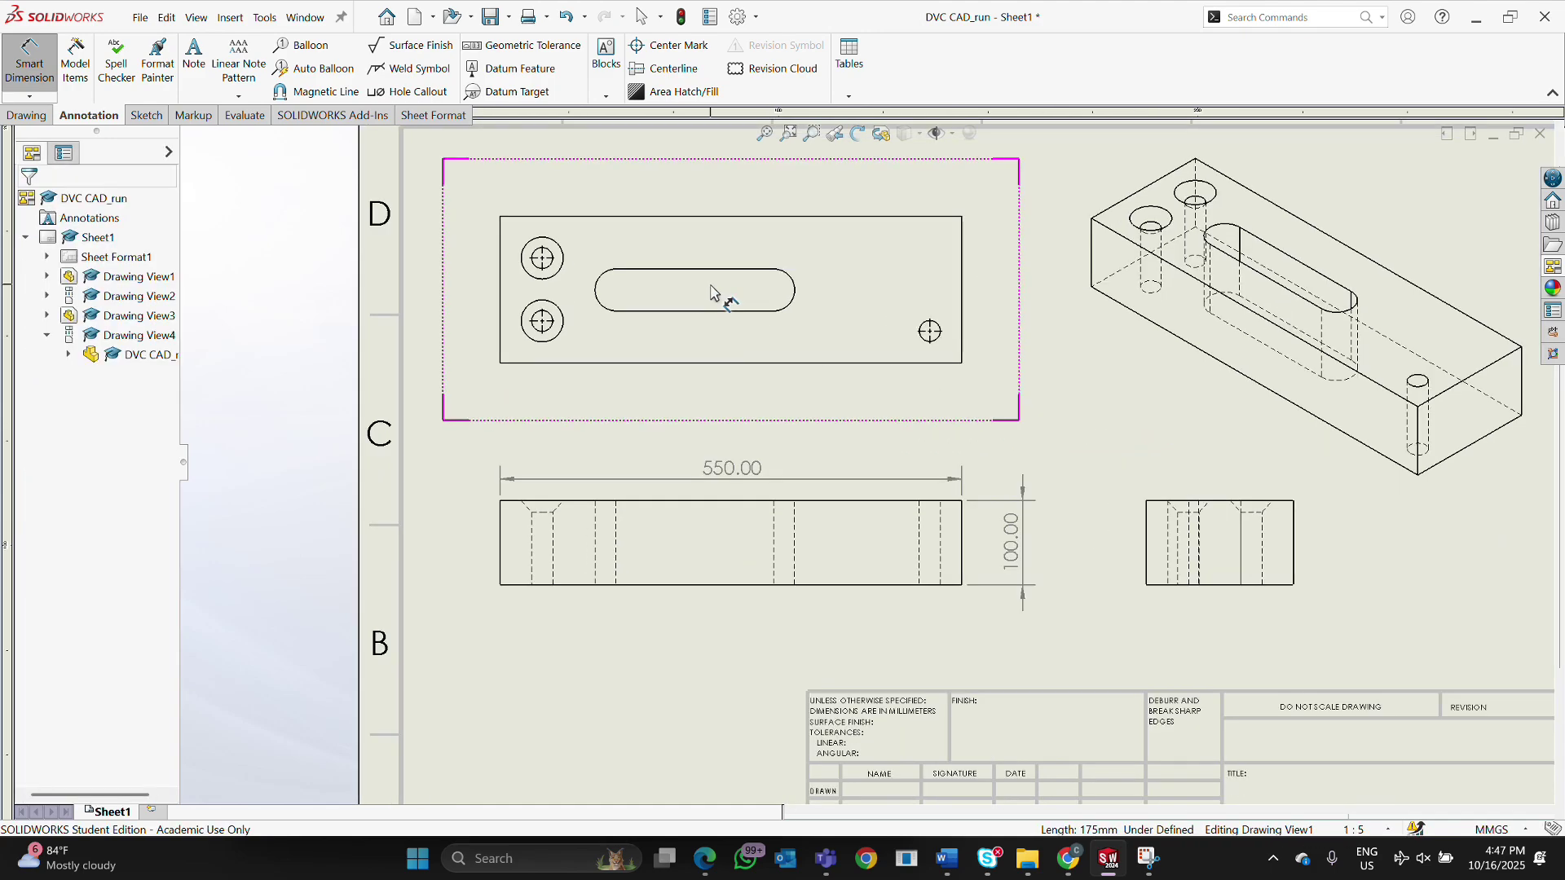
# Dimension the top view's right edge beside the plate and the diameter of its small lower-right hole, with the text outside the outline.
pyautogui.click(963, 308)
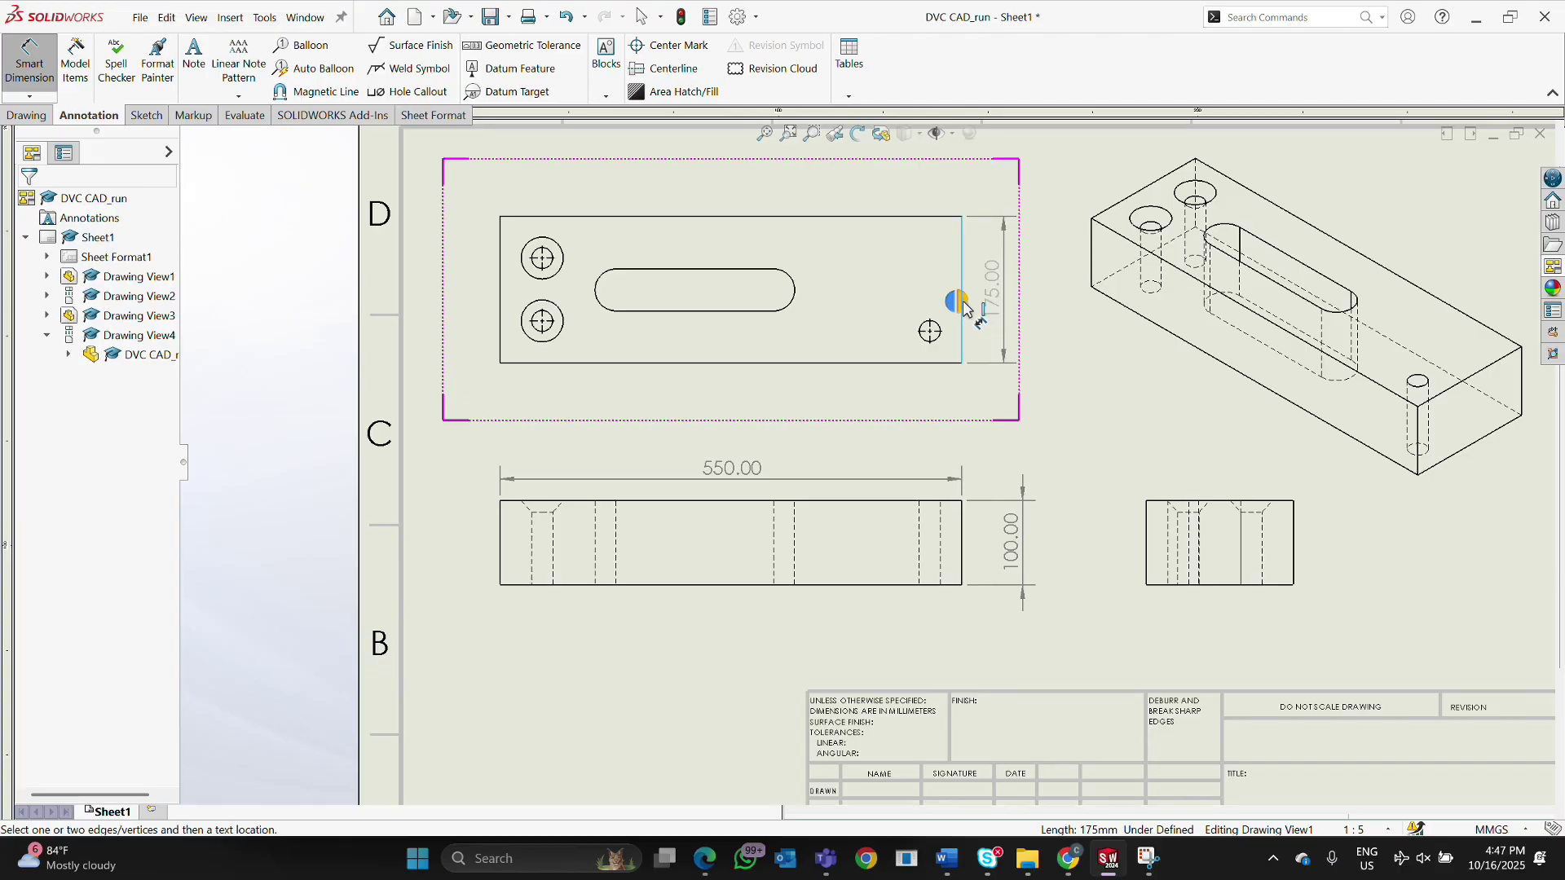
pyautogui.click(1011, 306)
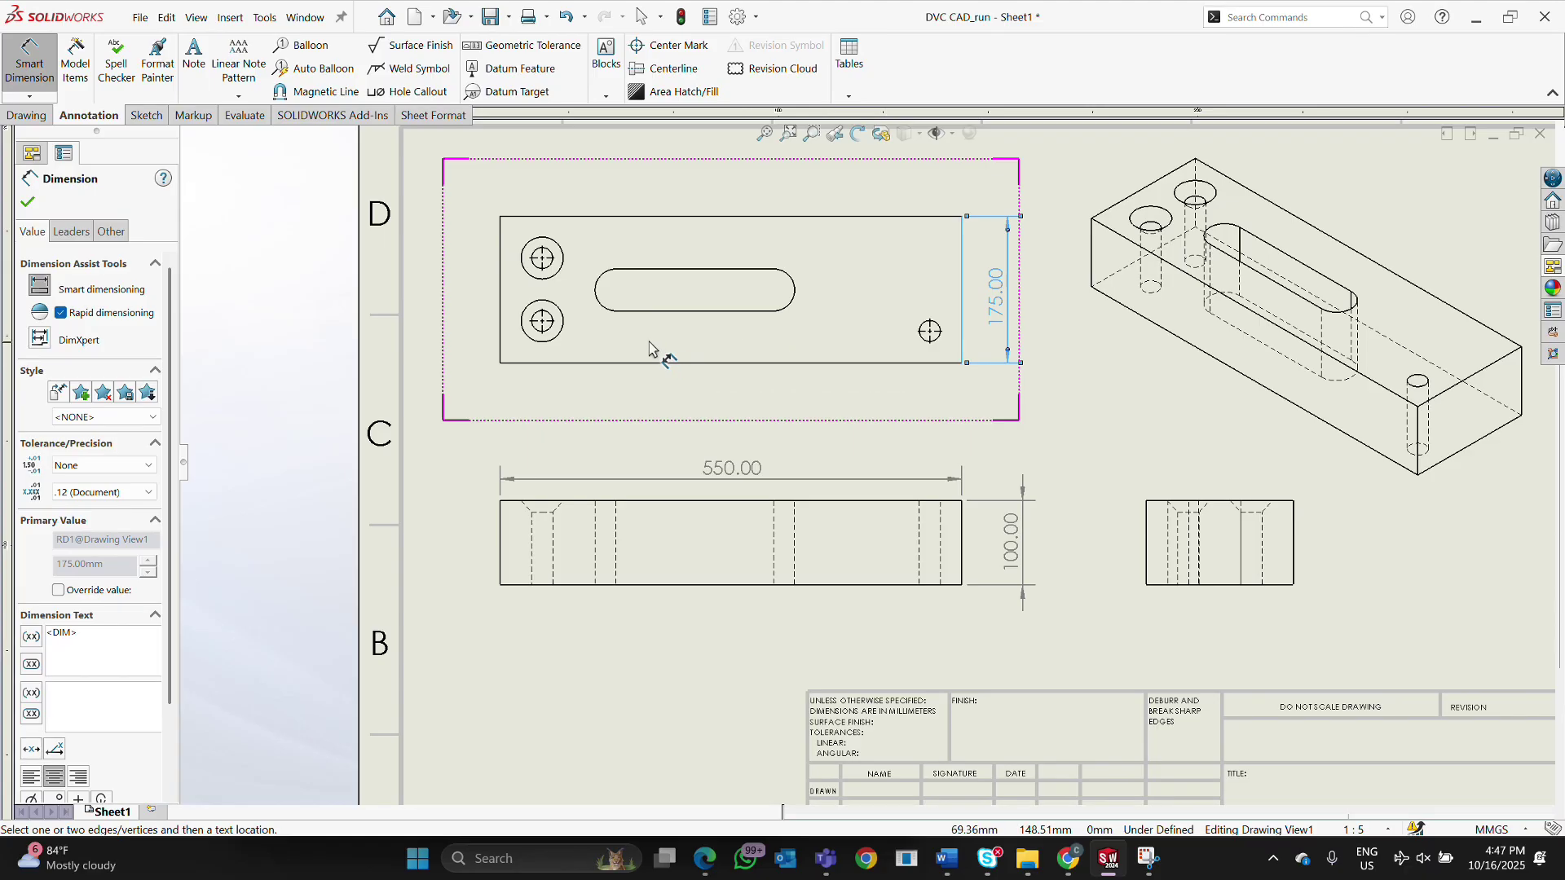
pyautogui.click(932, 332)
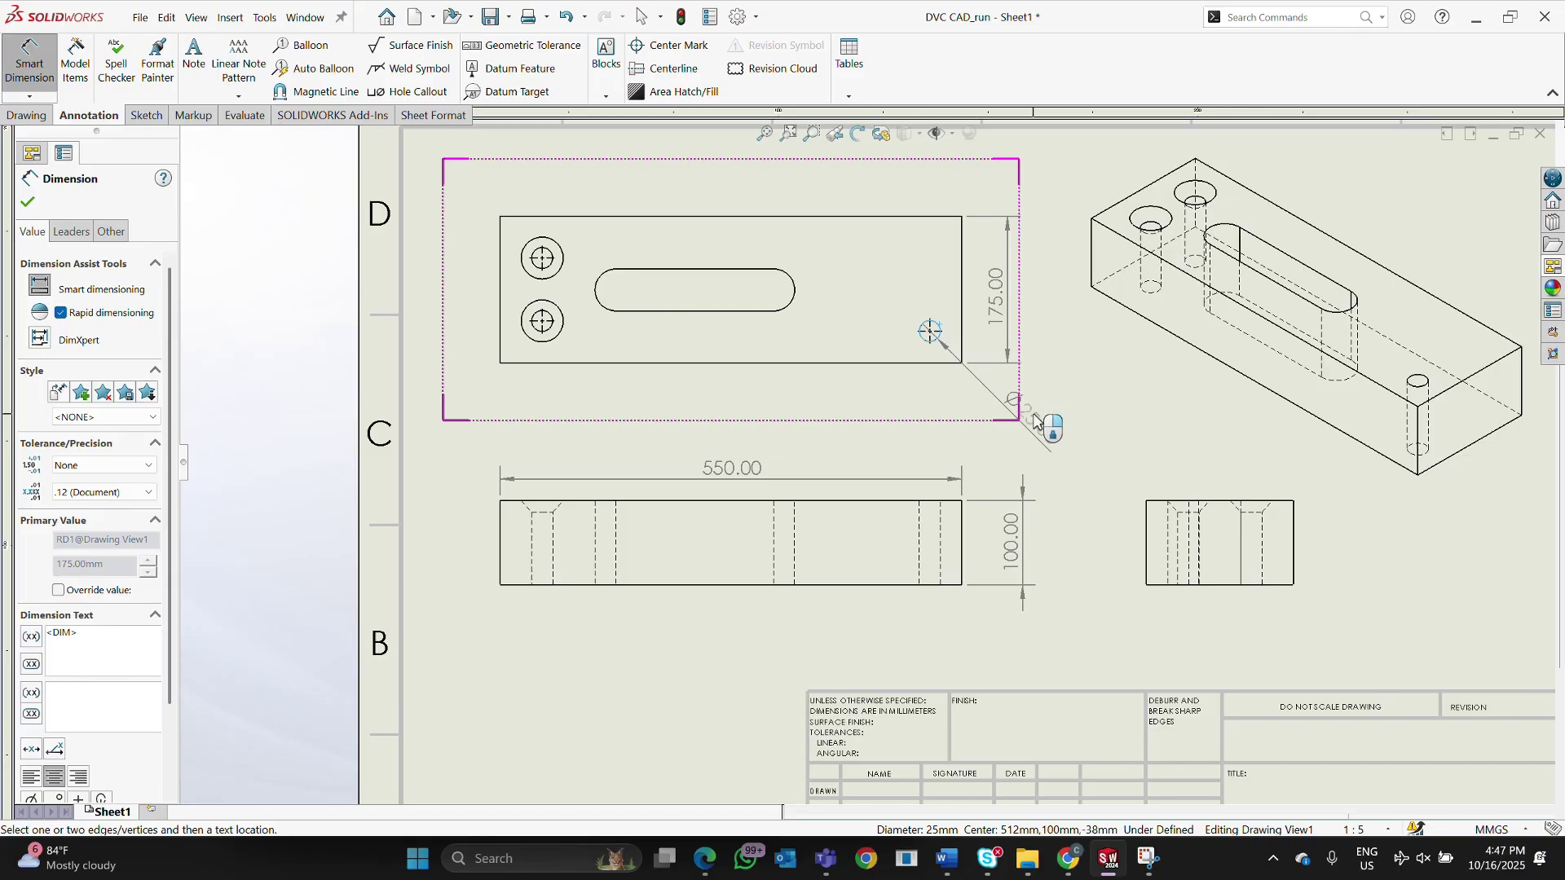
pyautogui.click(1036, 421)
# Give the small hole's dimension the diameter leader style with a single arrow and open leader, and reposition its text diagonally below the plate.
pyautogui.click(72, 231)
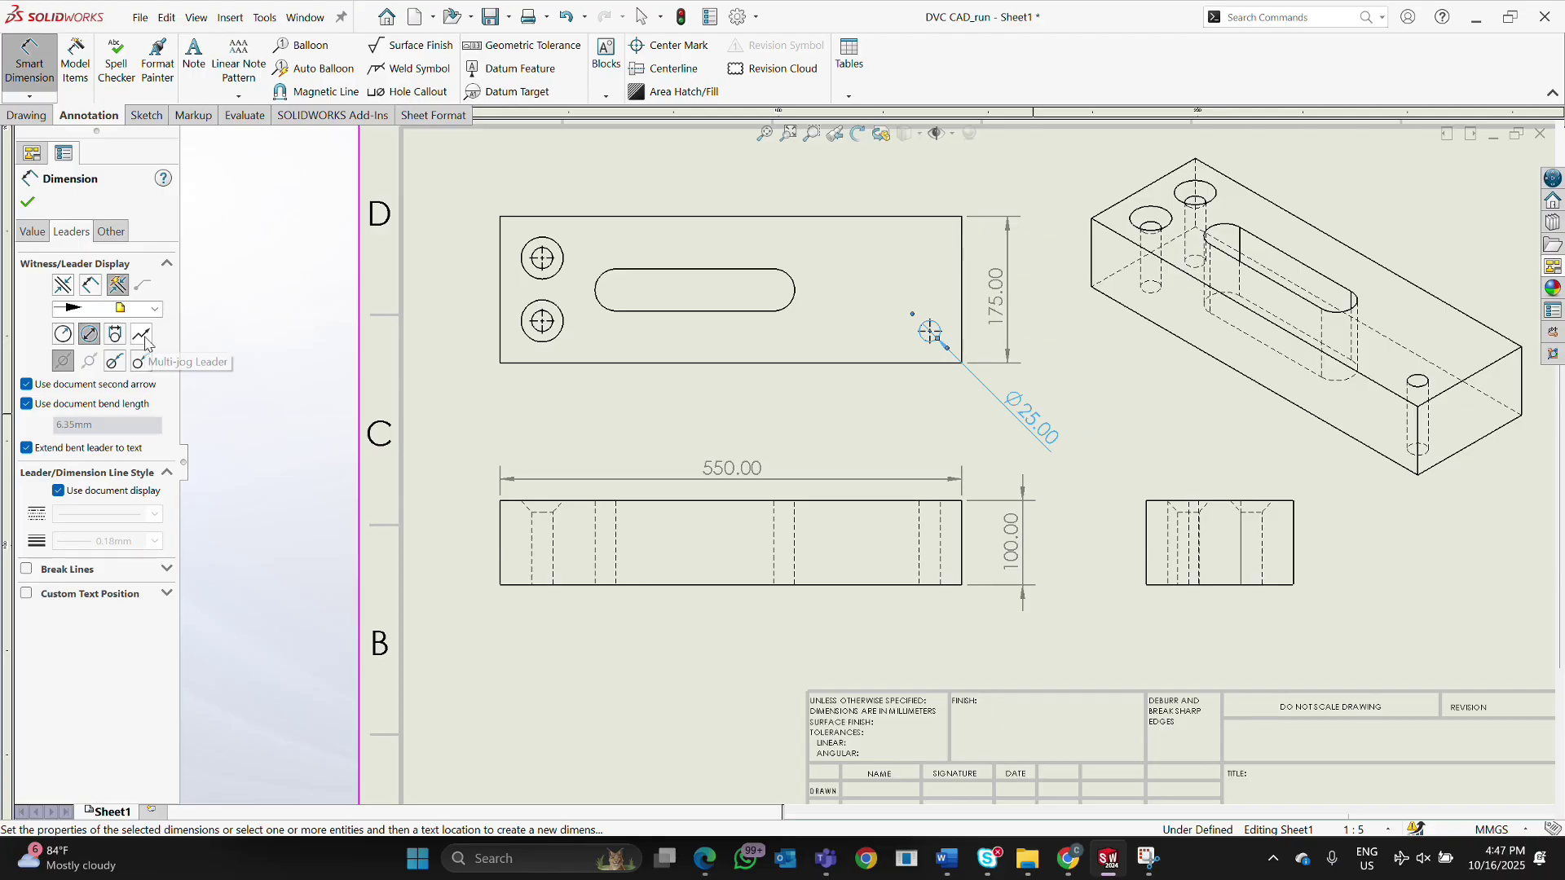
pyautogui.click(154, 309)
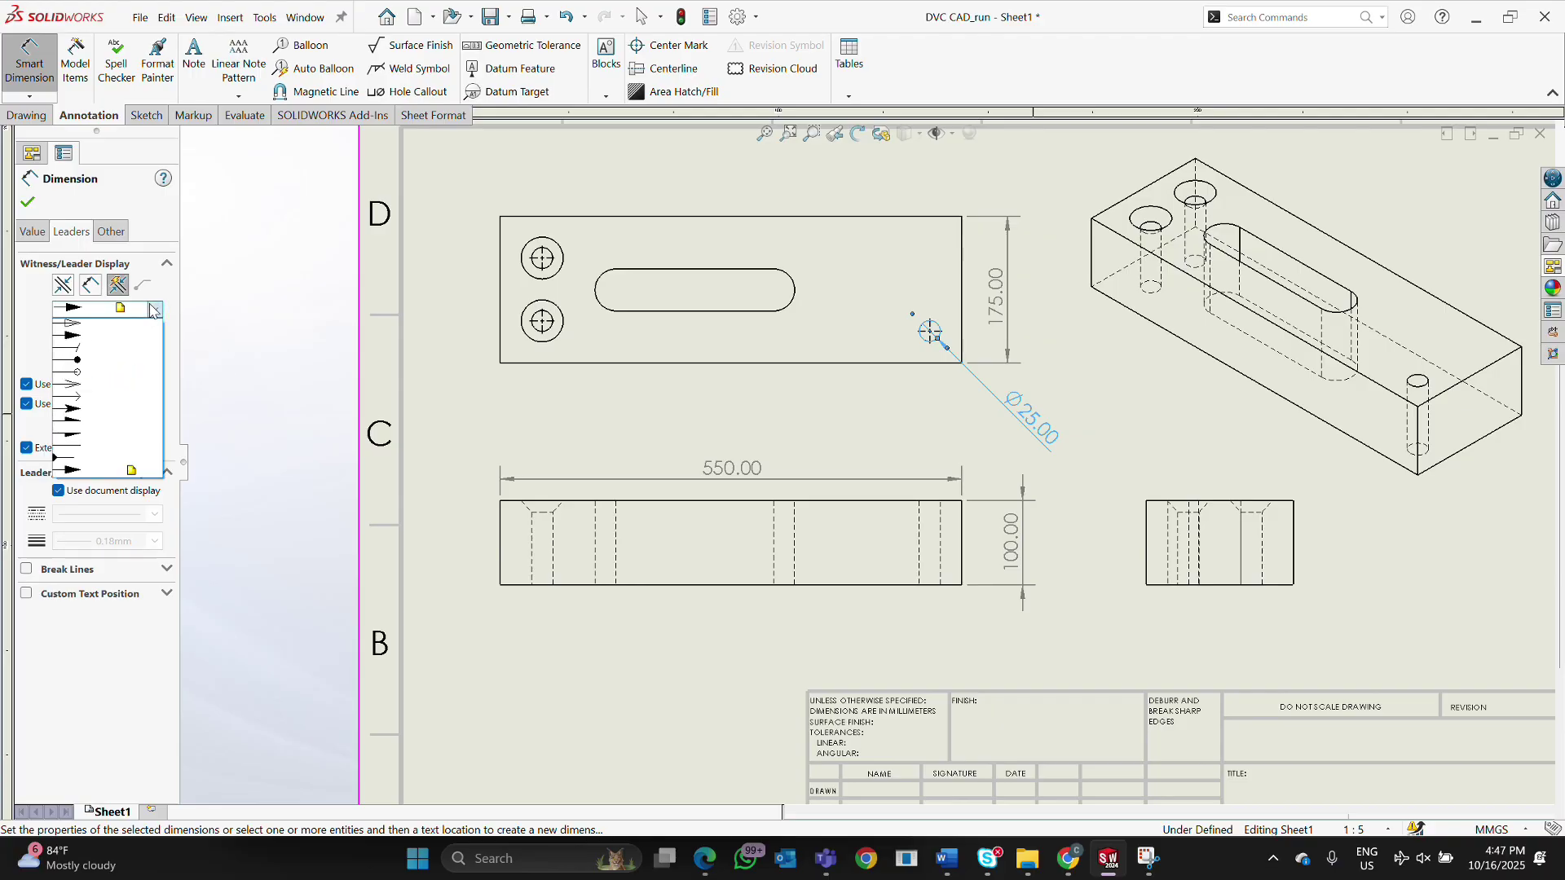
pyautogui.click(154, 309)
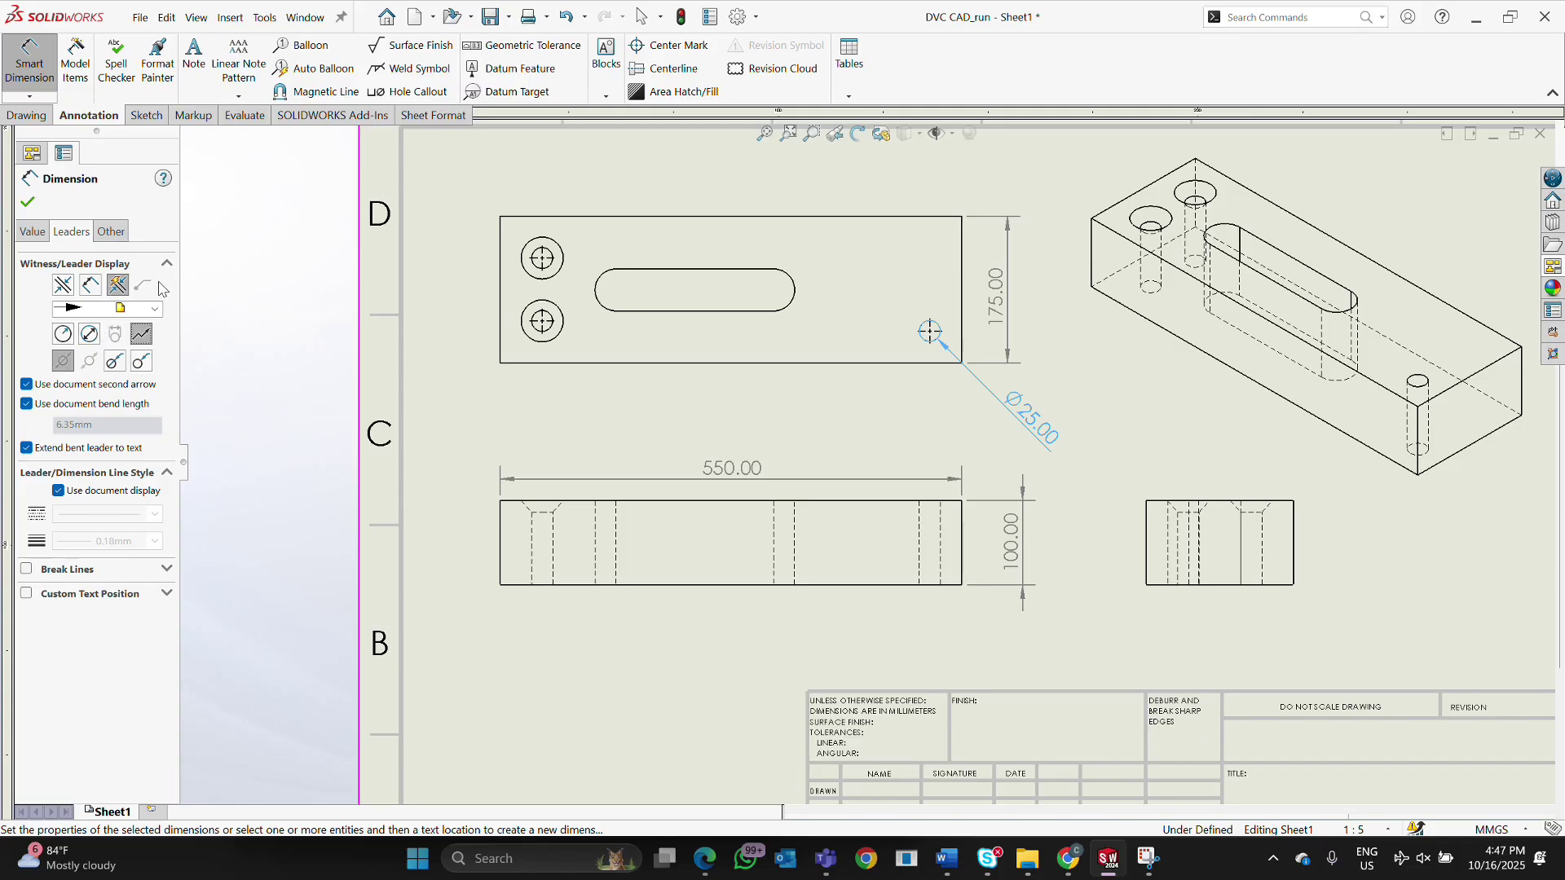
pyautogui.click(89, 338)
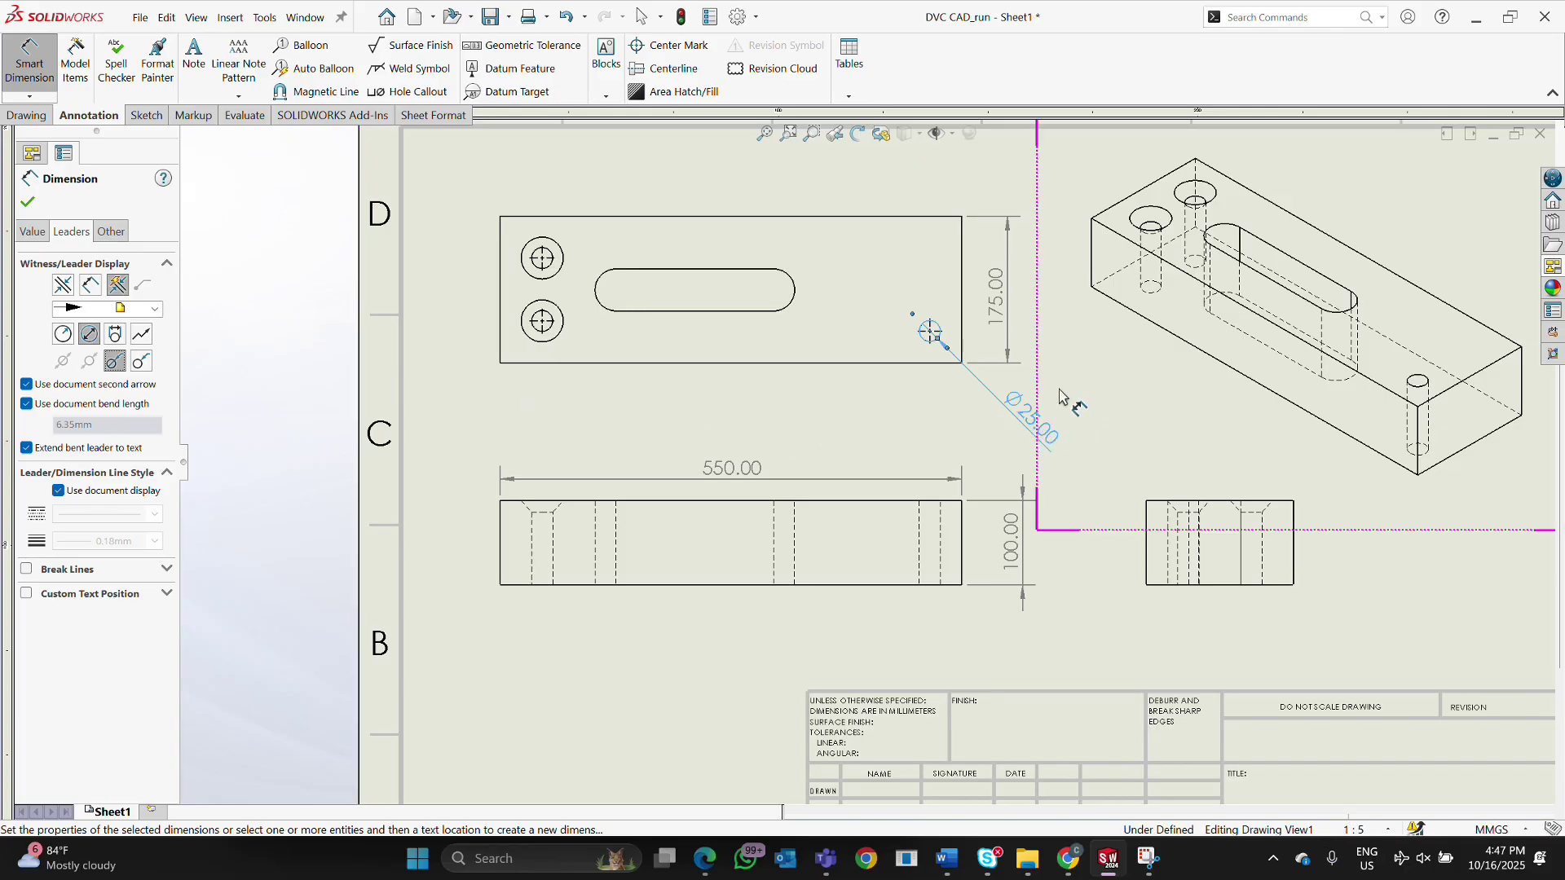
pyautogui.moveTo(1060, 397); pyautogui.dragTo(1039, 388)
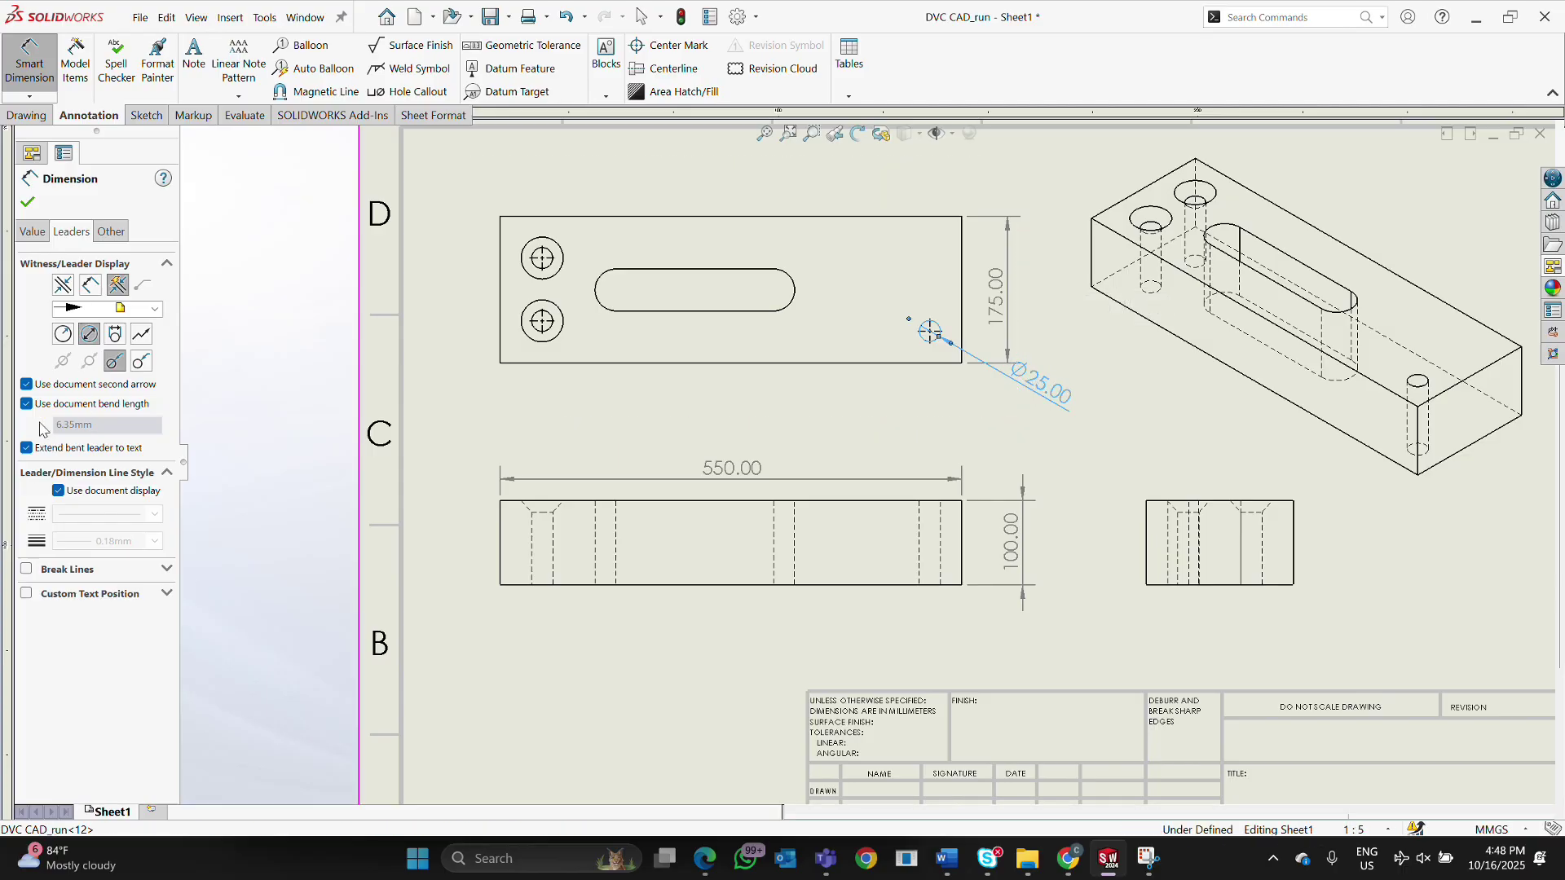
pyautogui.click(142, 362)
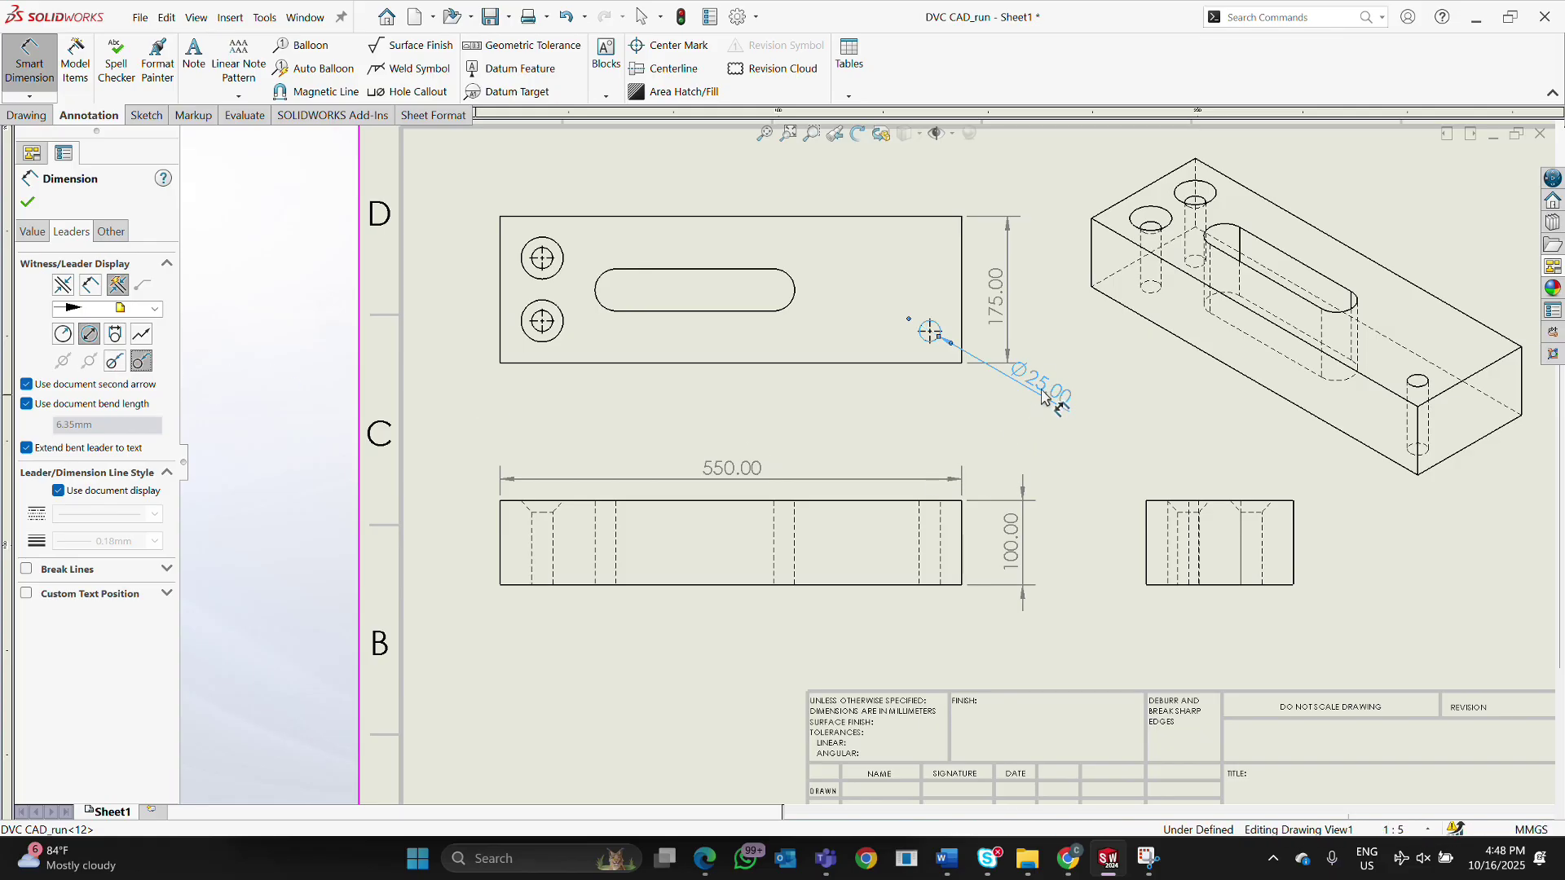
pyautogui.moveTo(1041, 390); pyautogui.dragTo(1013, 407)
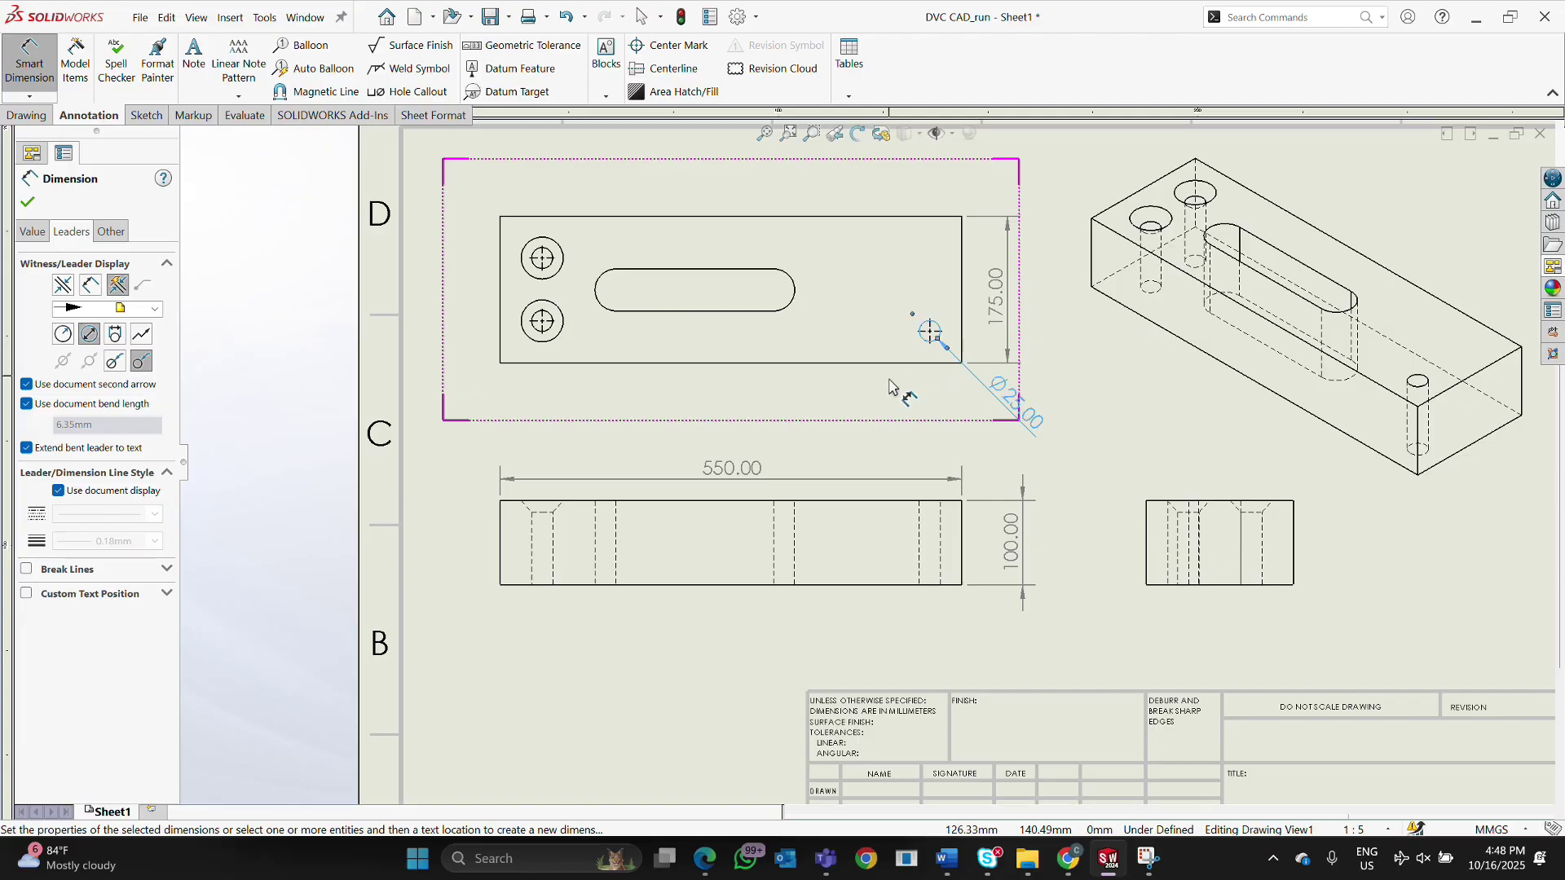
pyautogui.click(112, 232)
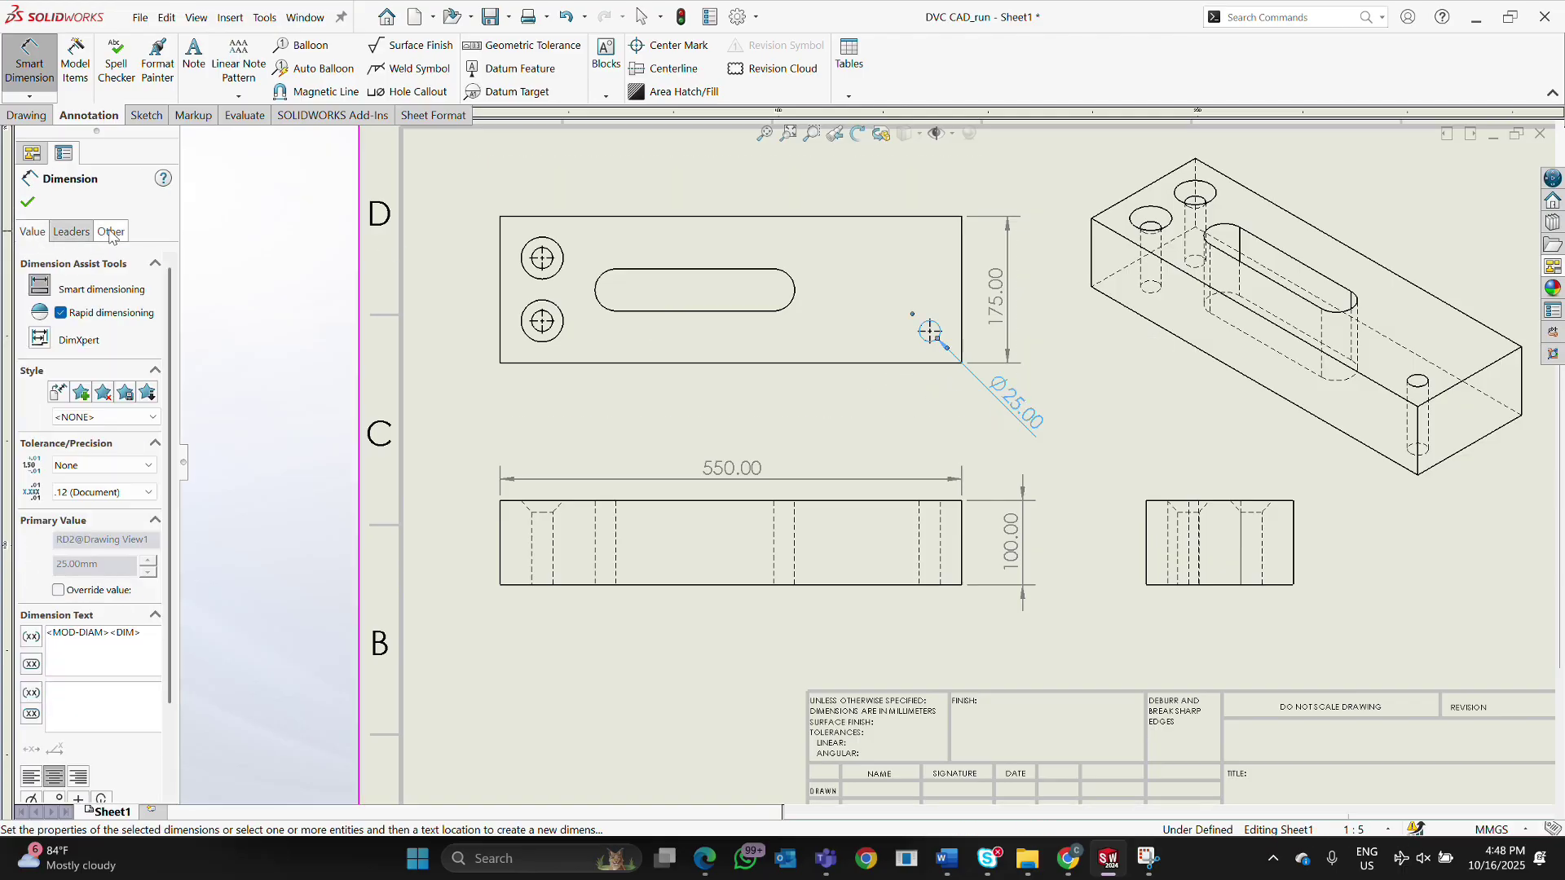
pyautogui.click(27, 203)
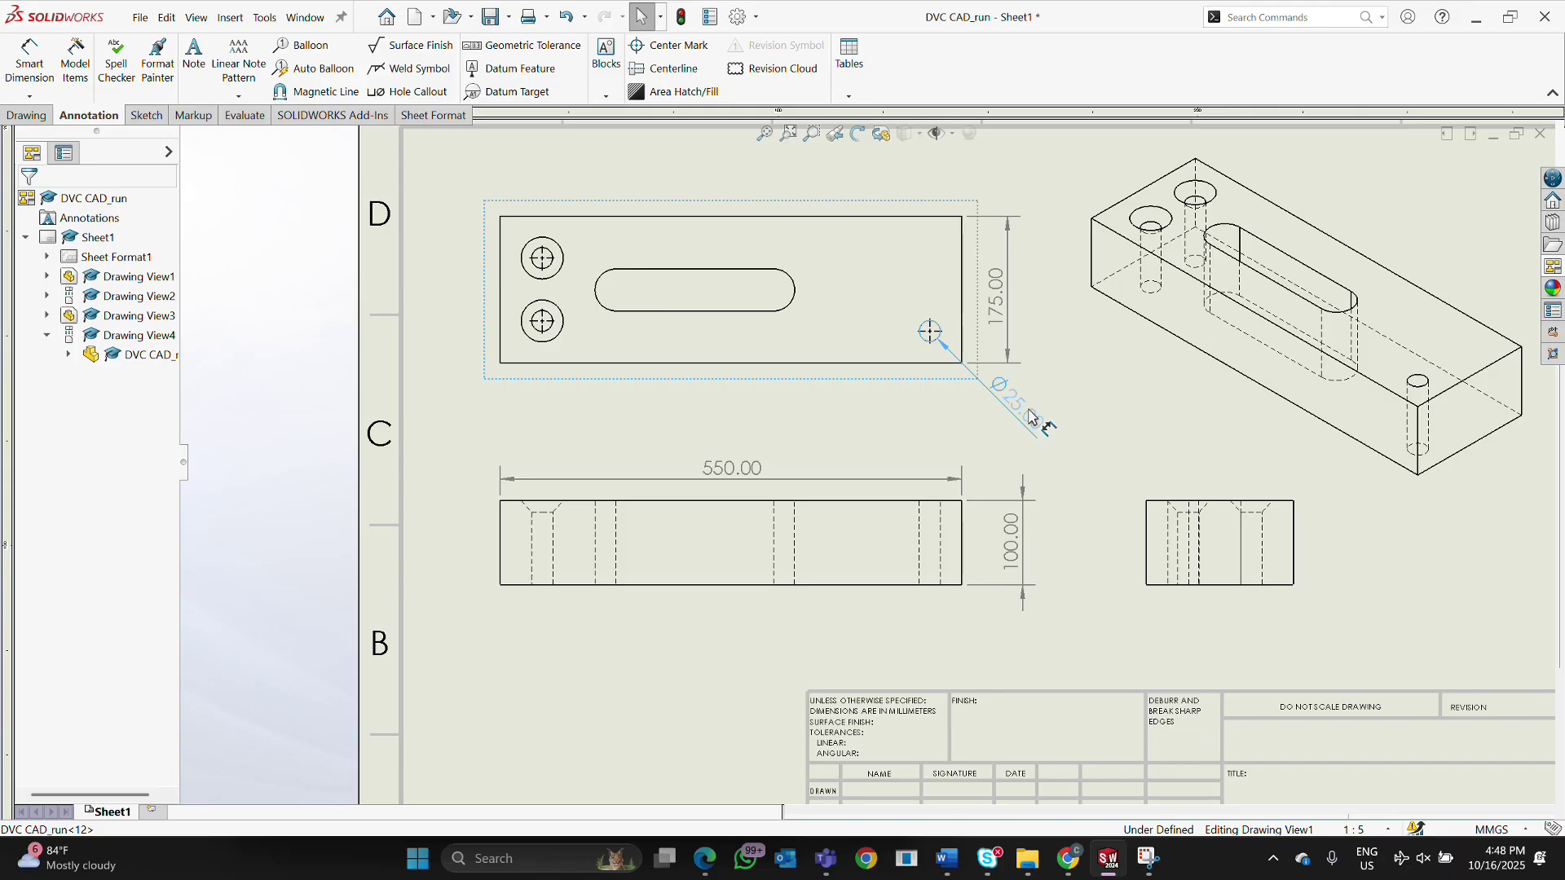
# Delete the top view's vertical edge dimension and move the small hole's diameter text level with the hole, outside the right edge.
pyautogui.click(936, 336)
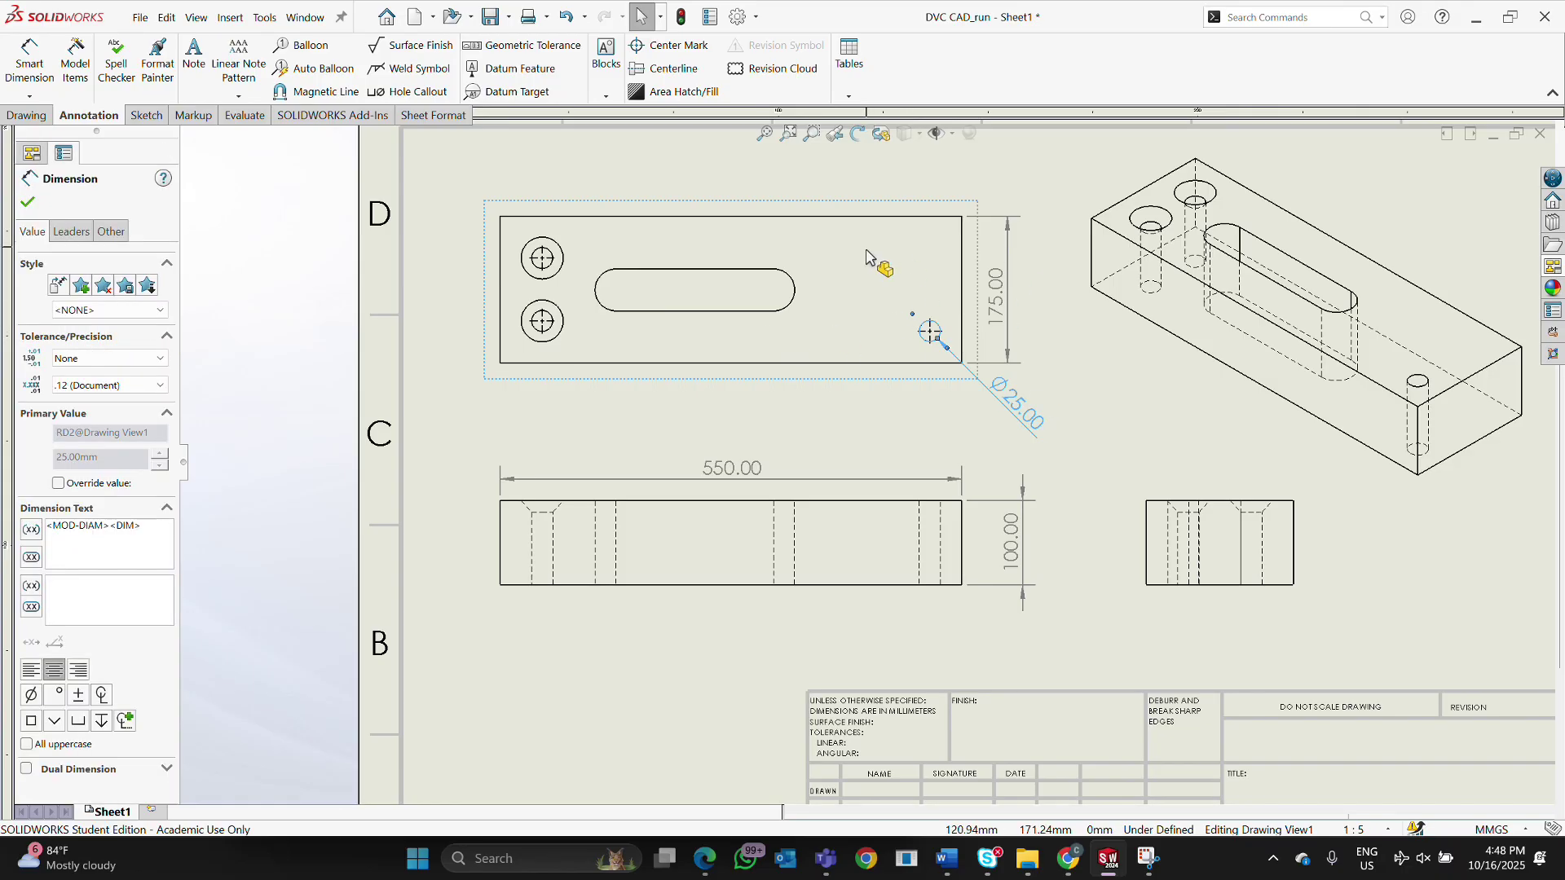
pyautogui.click(1027, 294)
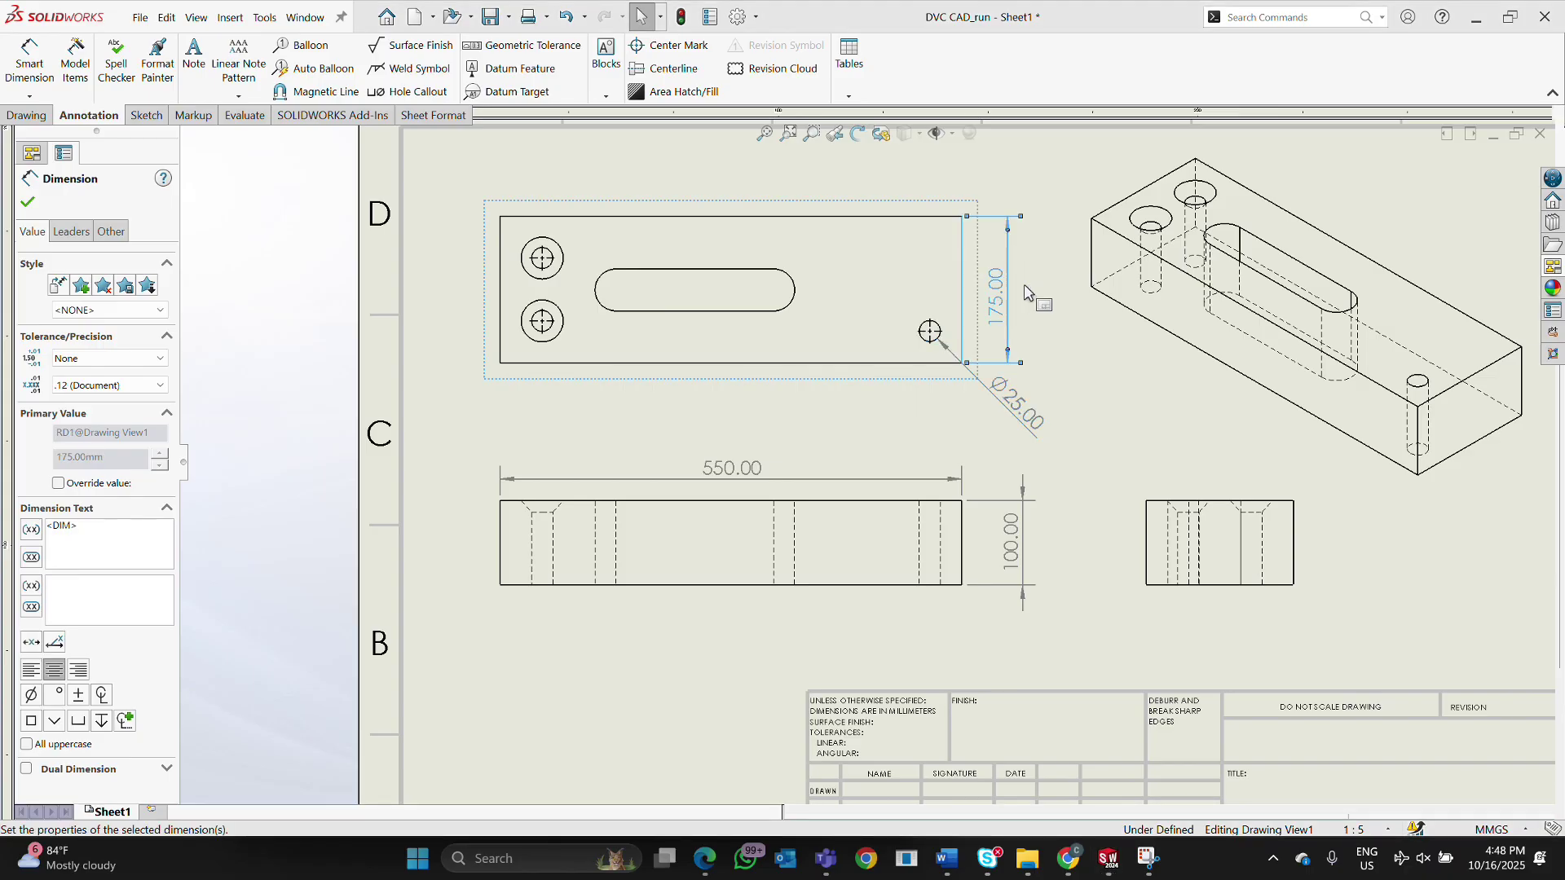
pyautogui.press('Delete')
pyautogui.moveTo(1035, 416); pyautogui.dragTo(1036, 326)
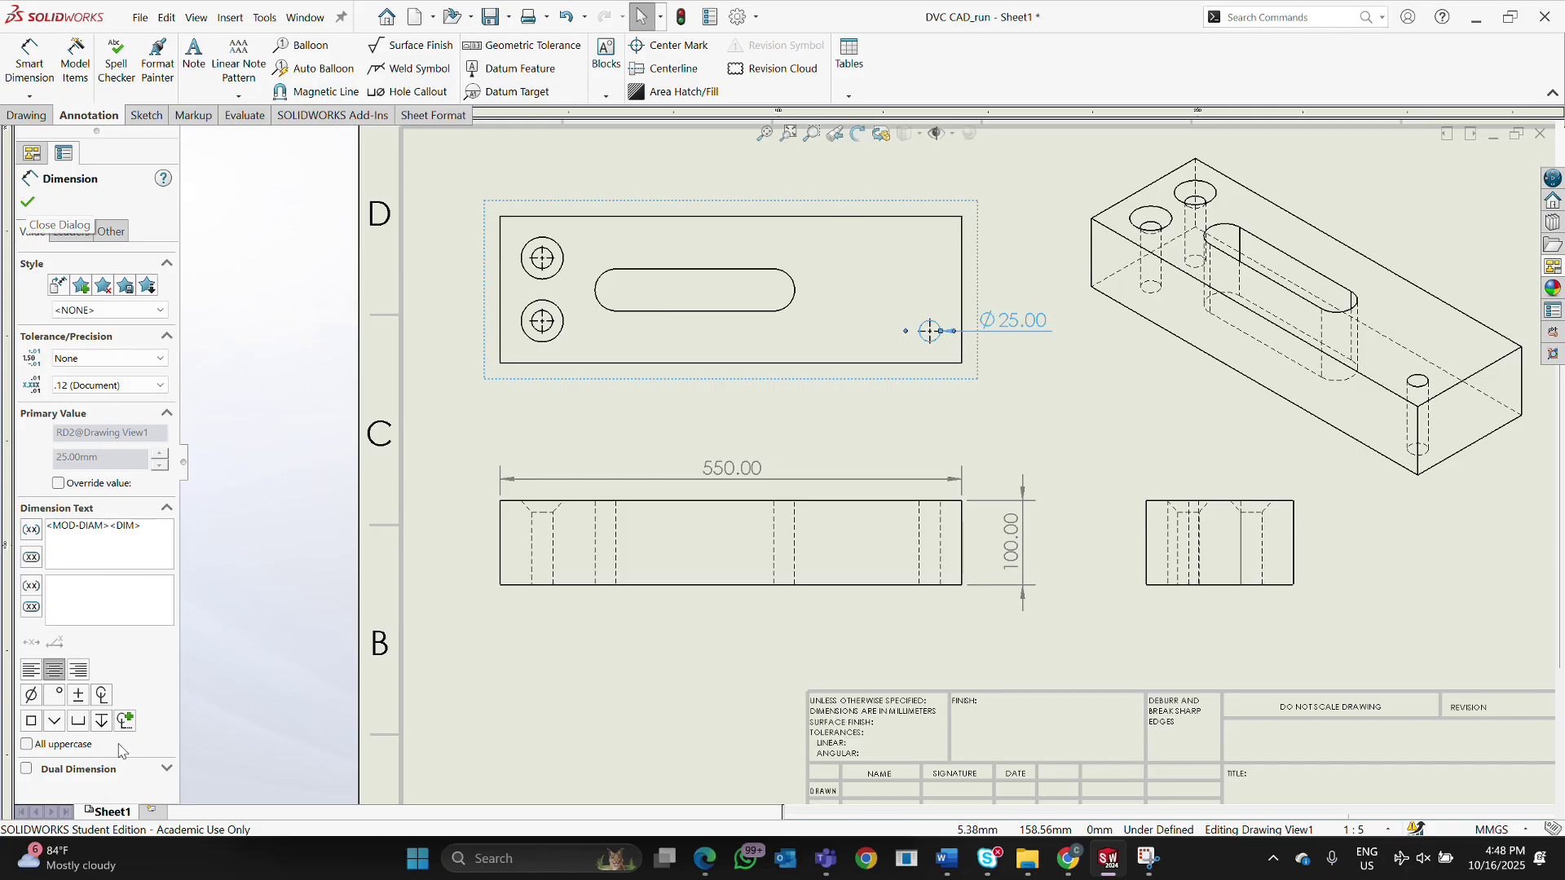
pyautogui.click(28, 201)
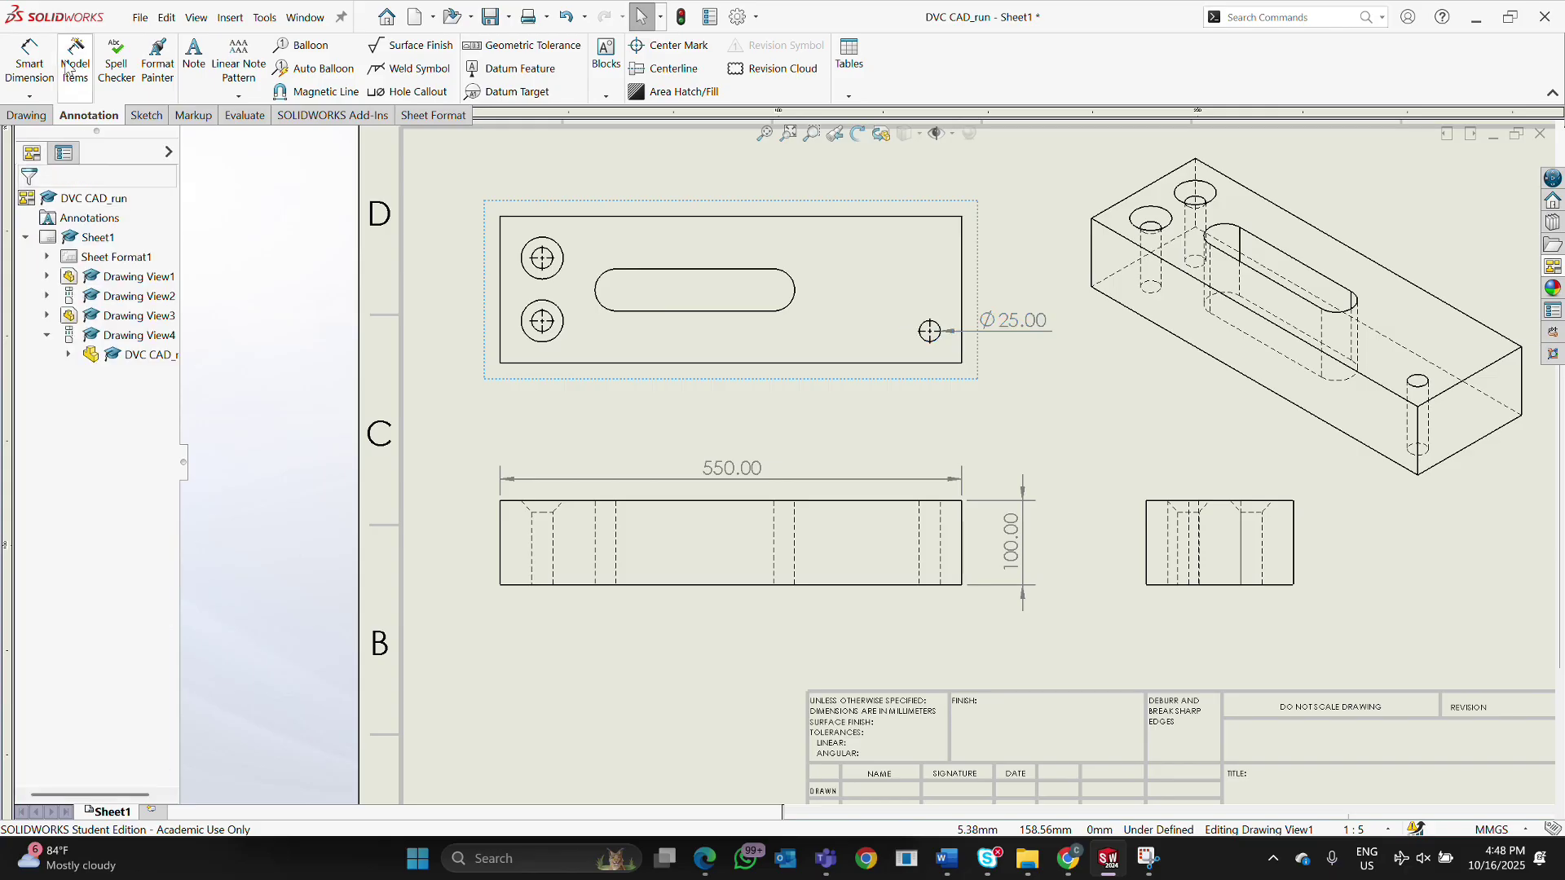
# Dimension the right view's top edge, placing the text above the view.
pyautogui.click(38, 72)
pyautogui.click(1216, 502)
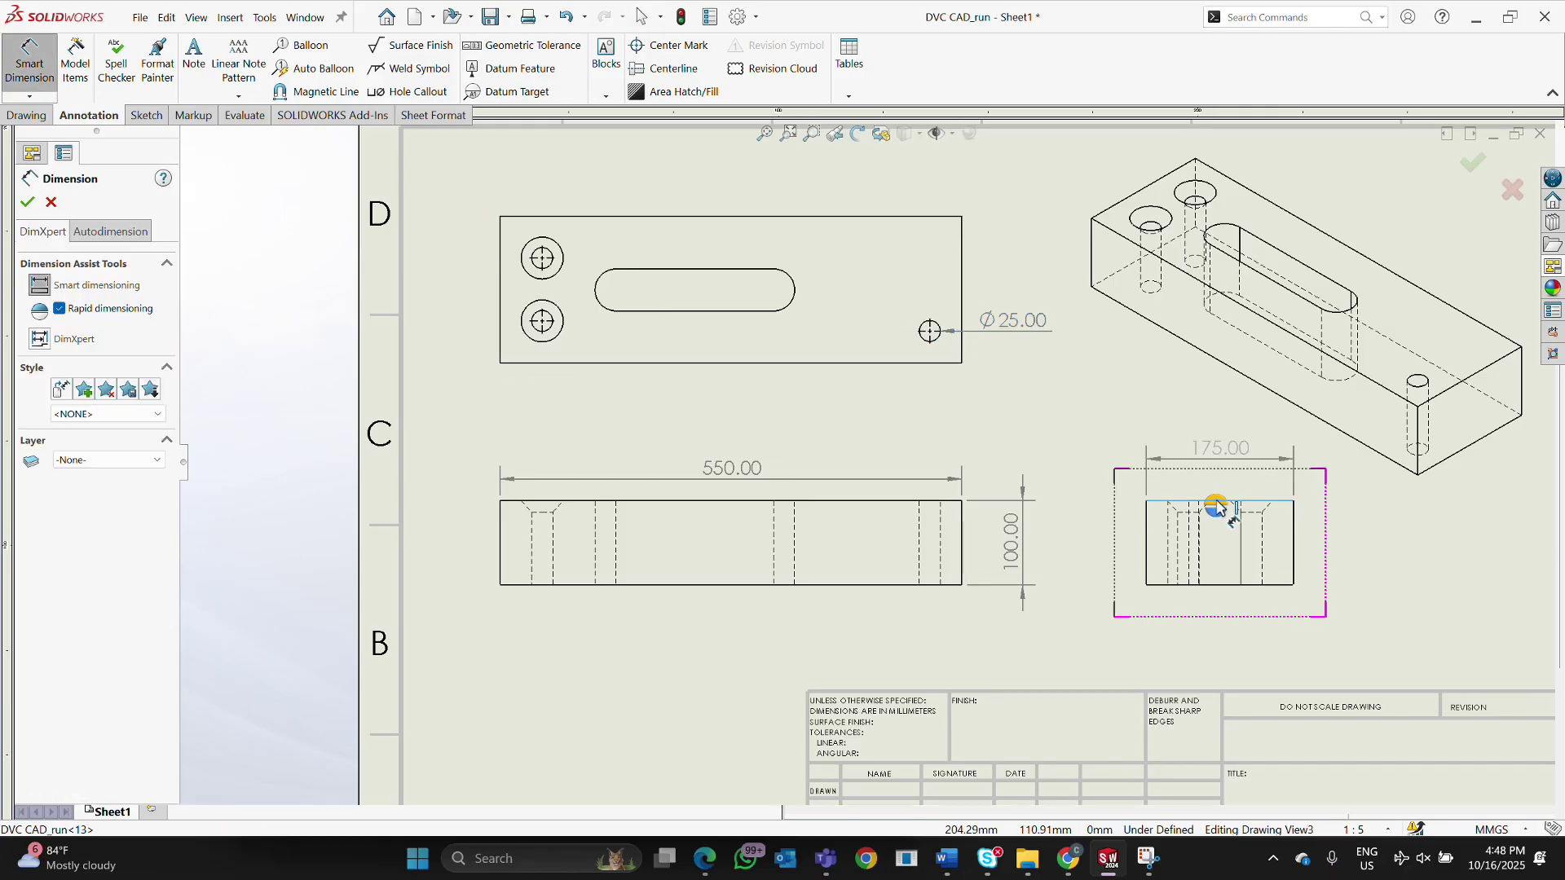
pyautogui.click(1216, 504)
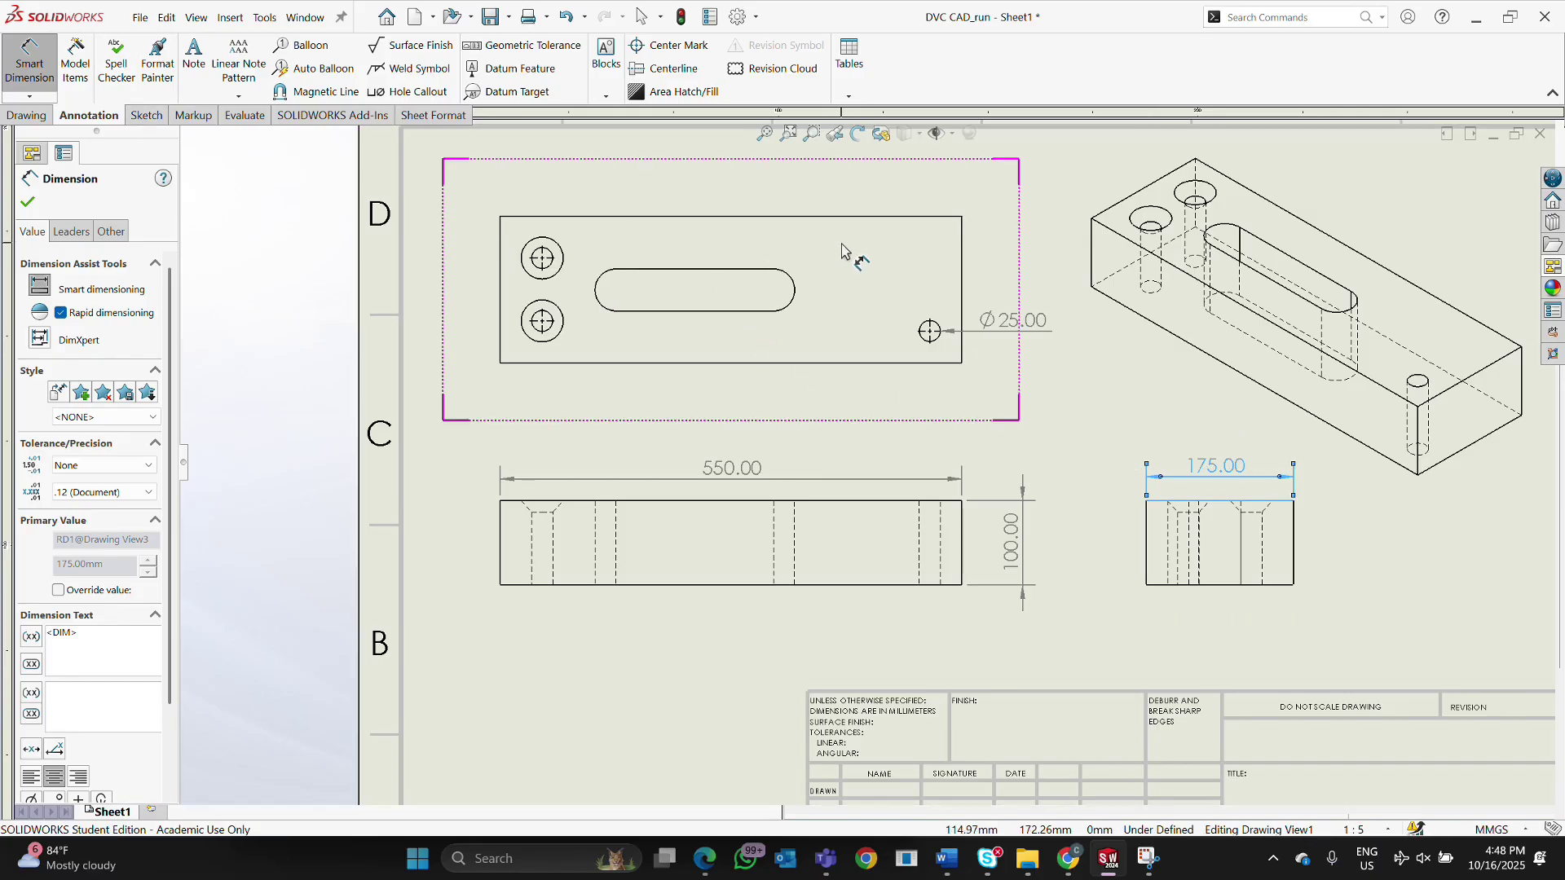
pyautogui.scroll(-1, 844, 249)
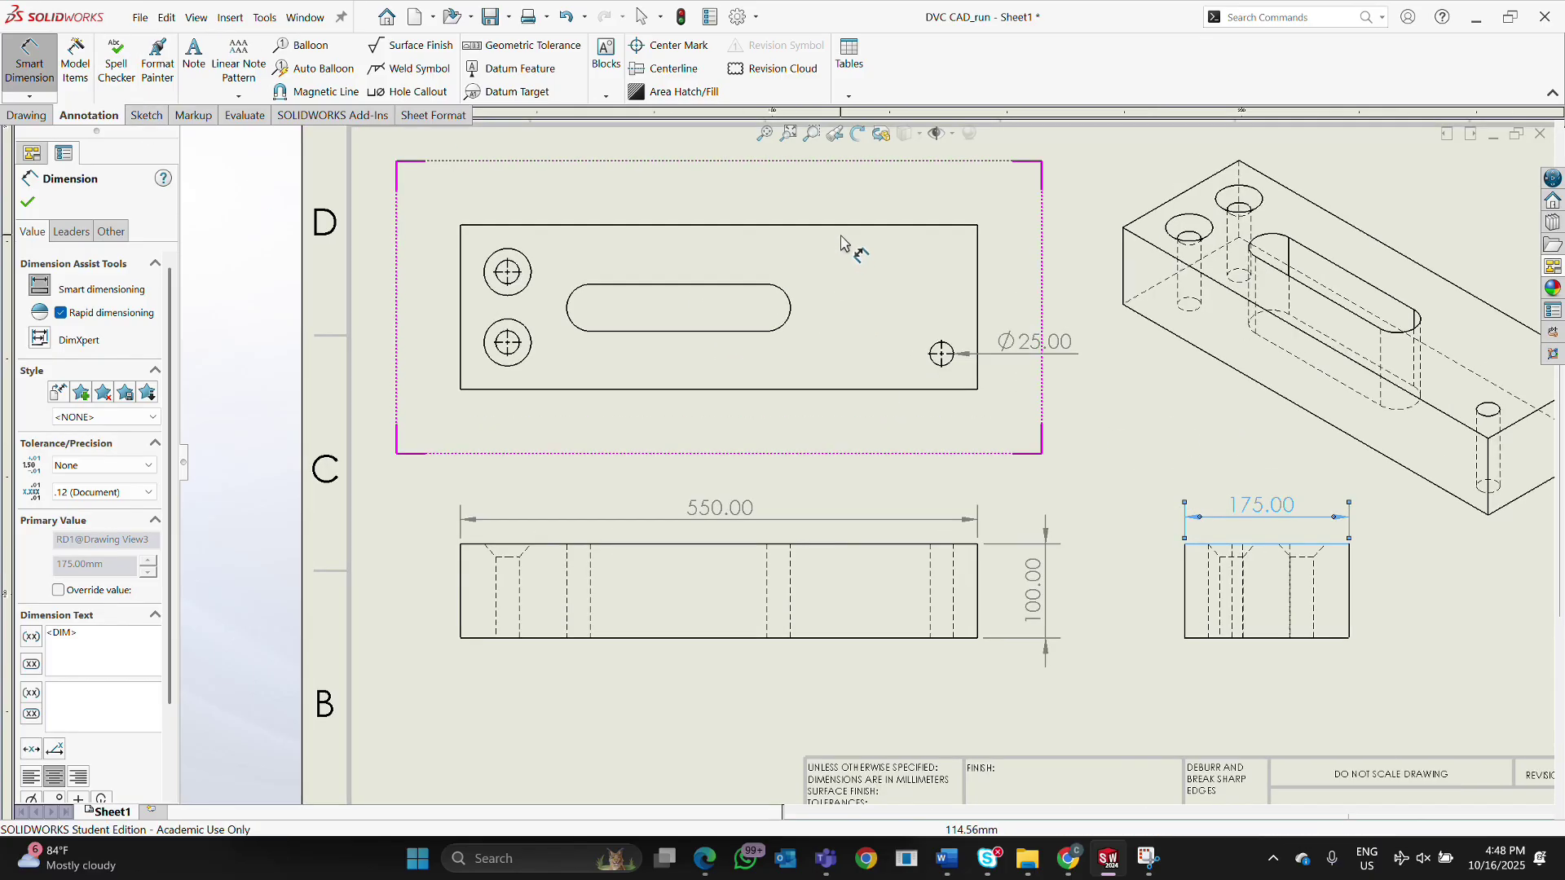
pyautogui.click(941, 356)
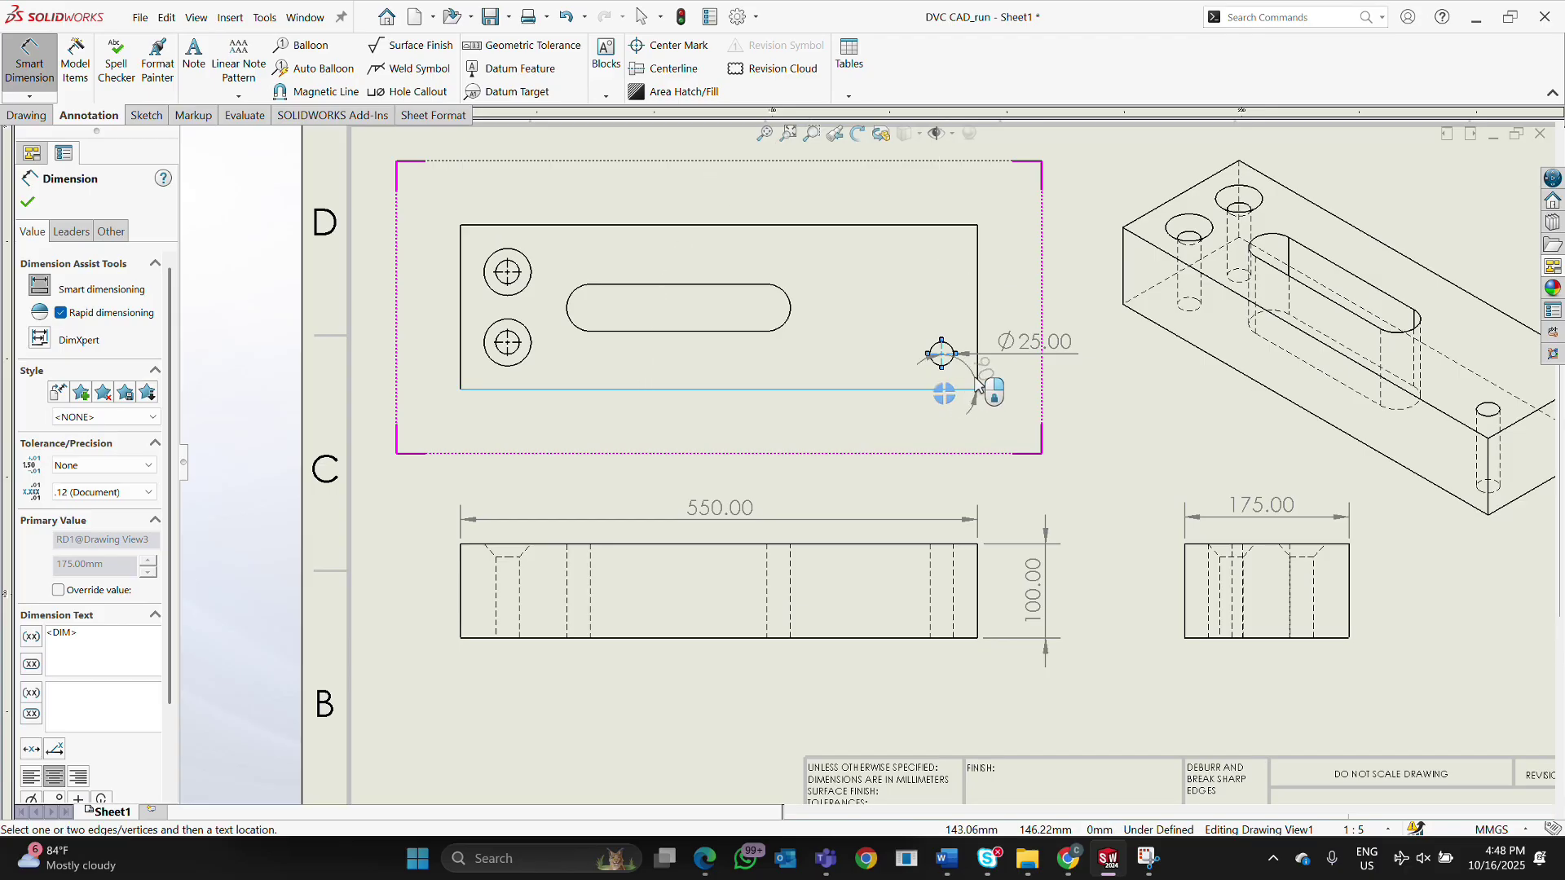
pyautogui.press('Escape')
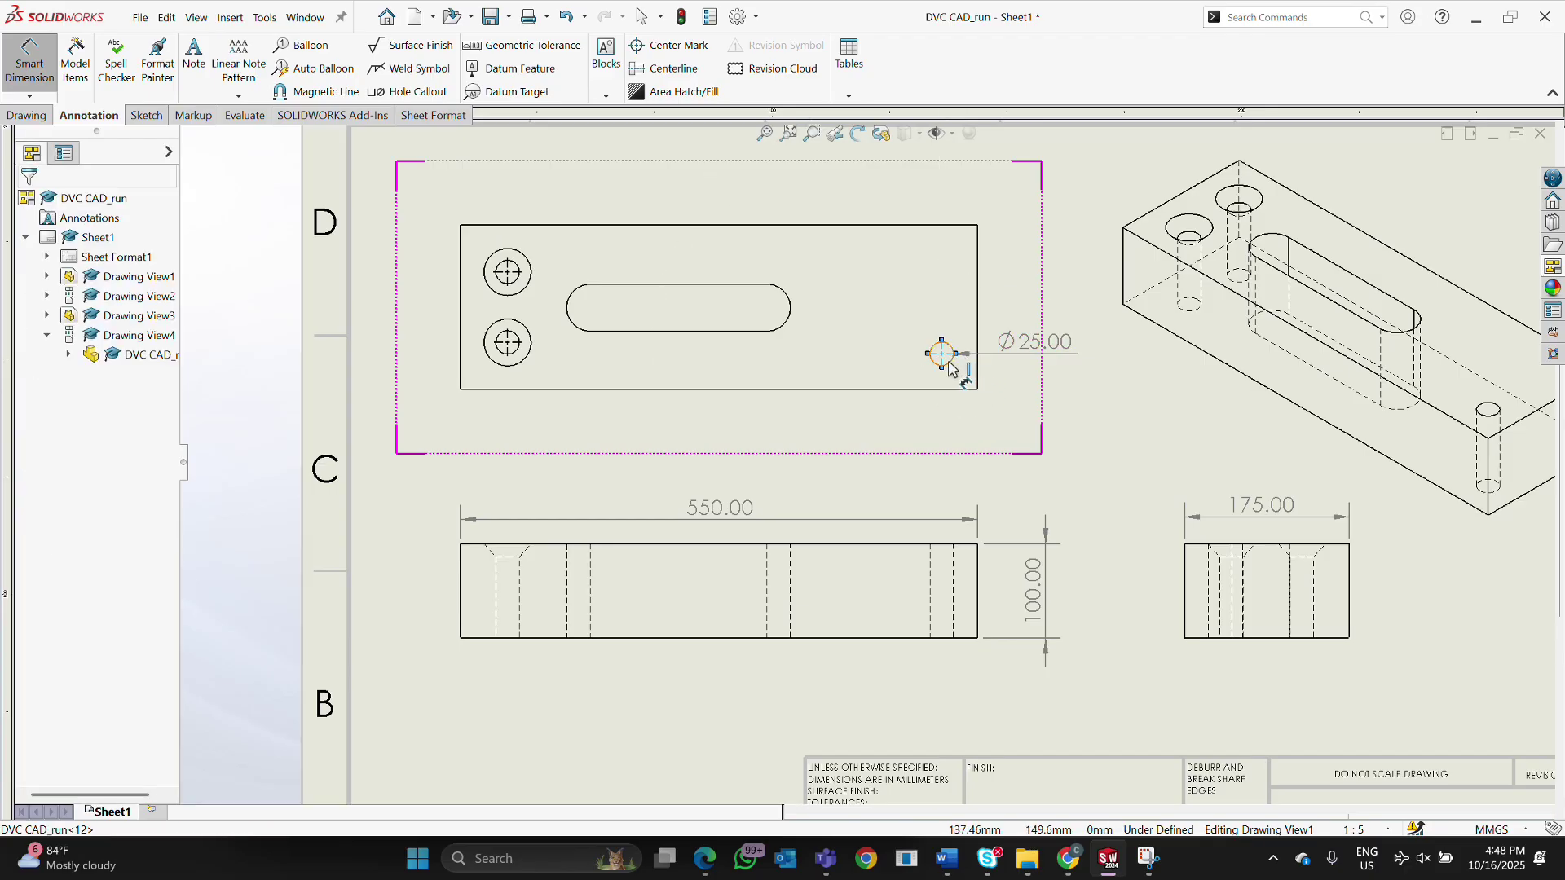
pyautogui.click(948, 361)
pyautogui.click(949, 389)
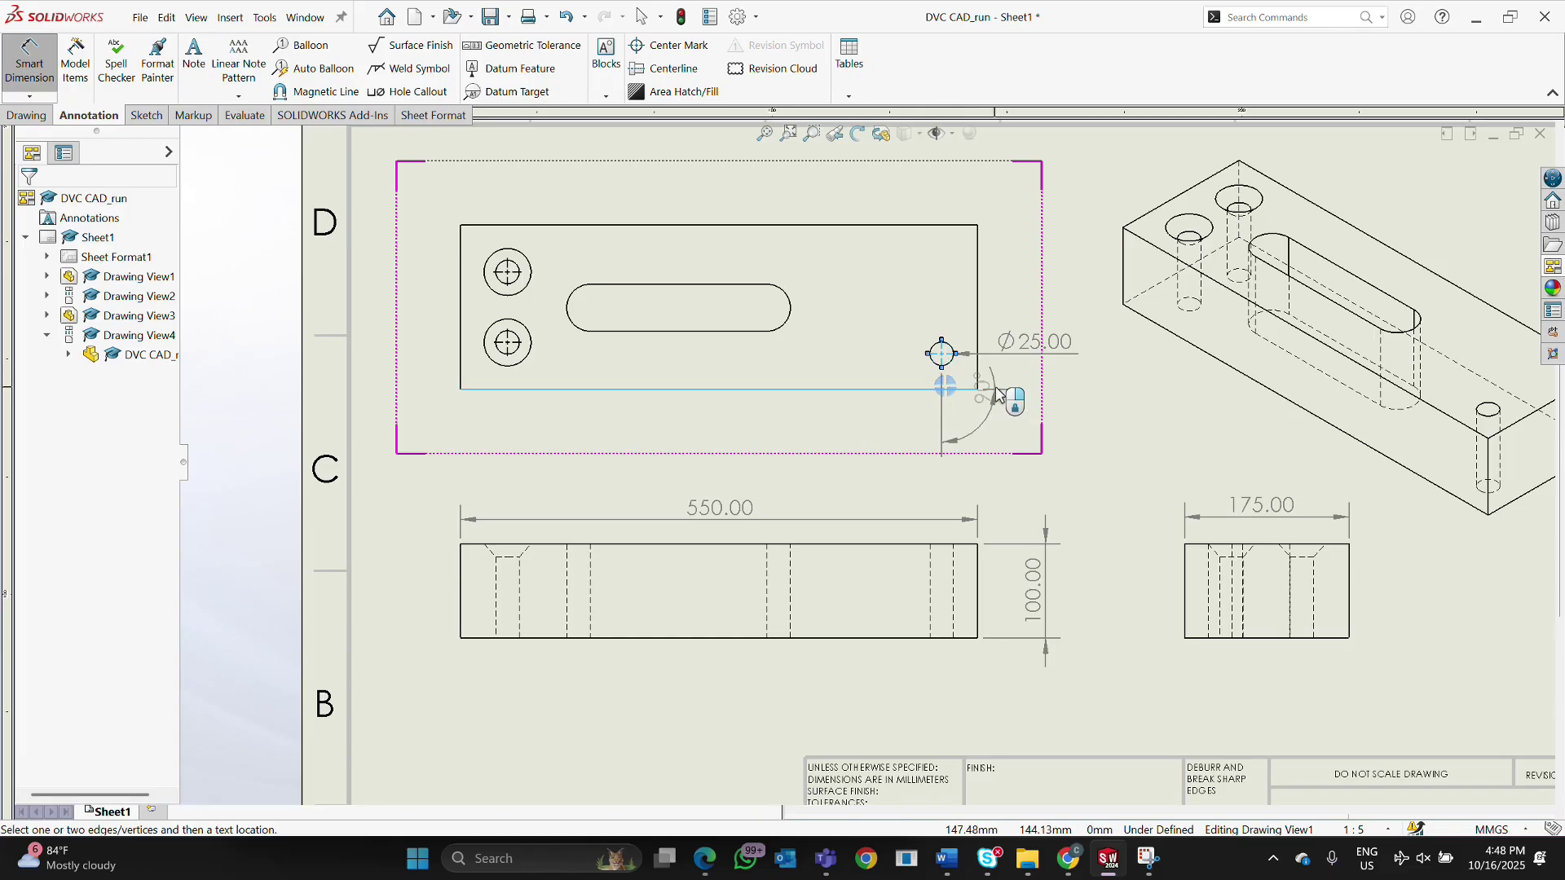
pyautogui.press('Escape')
pyautogui.scroll(-2, 937, 355)
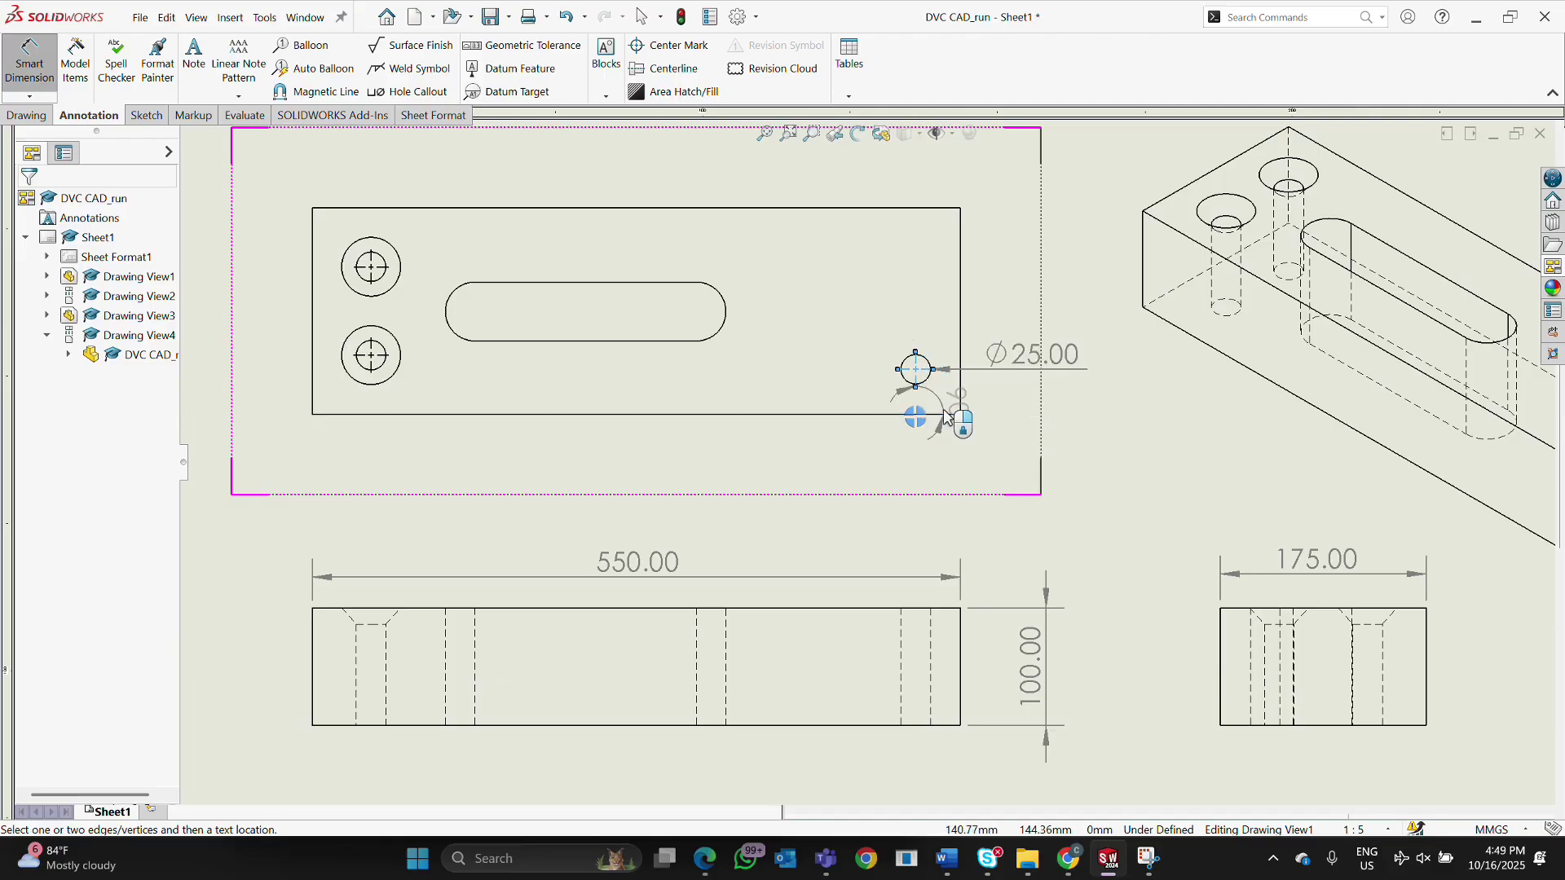
pyautogui.scroll(2, 933, 305)
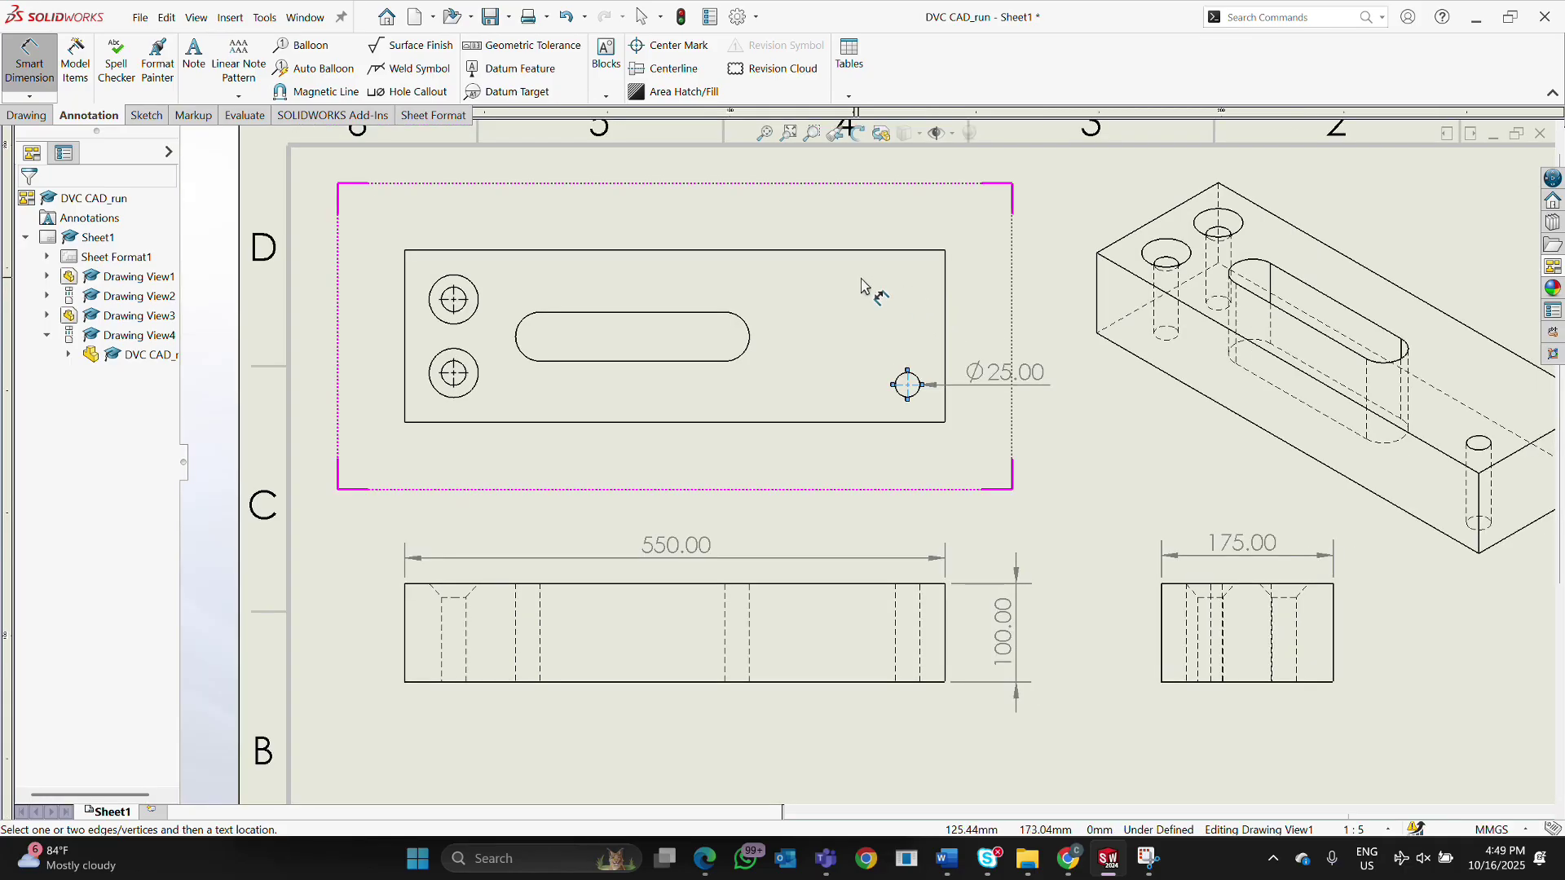
pyautogui.scroll(-2, 958, 351)
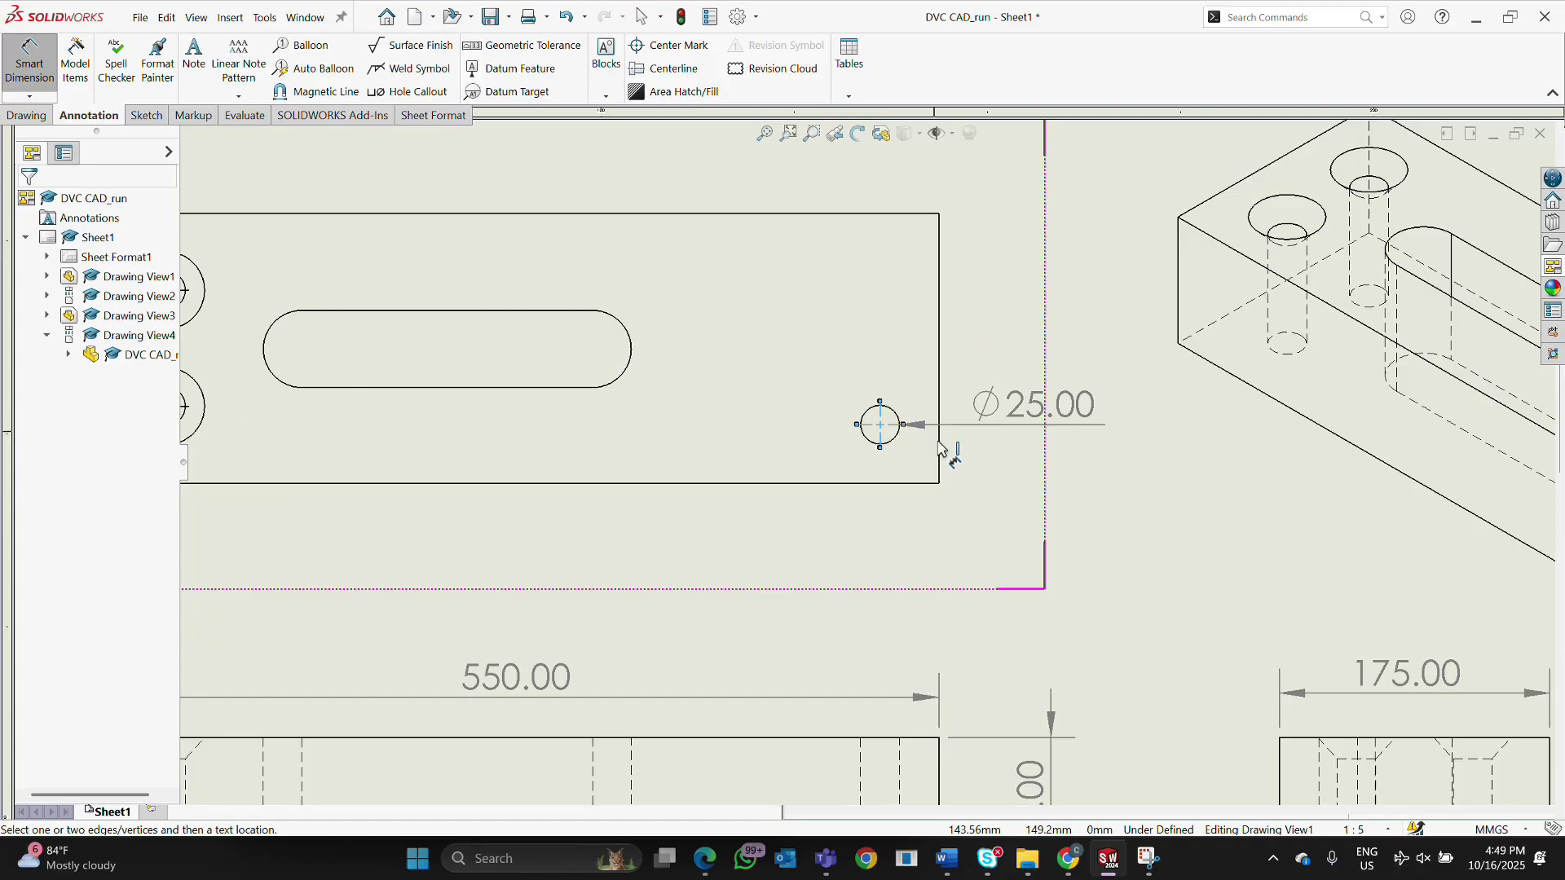
pyautogui.click(900, 487)
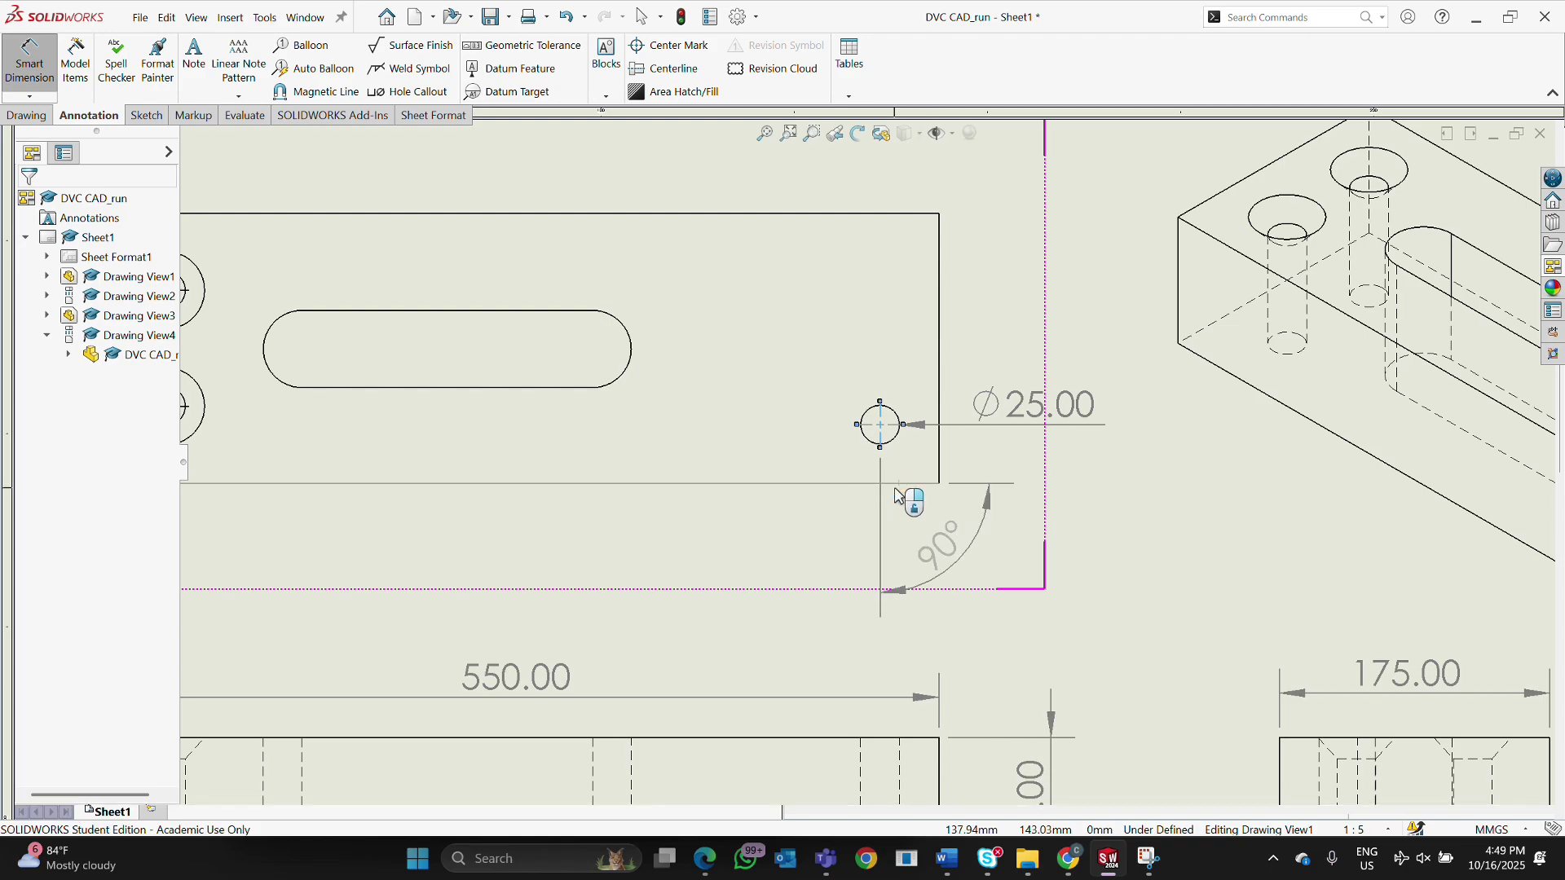
pyautogui.press('Escape')
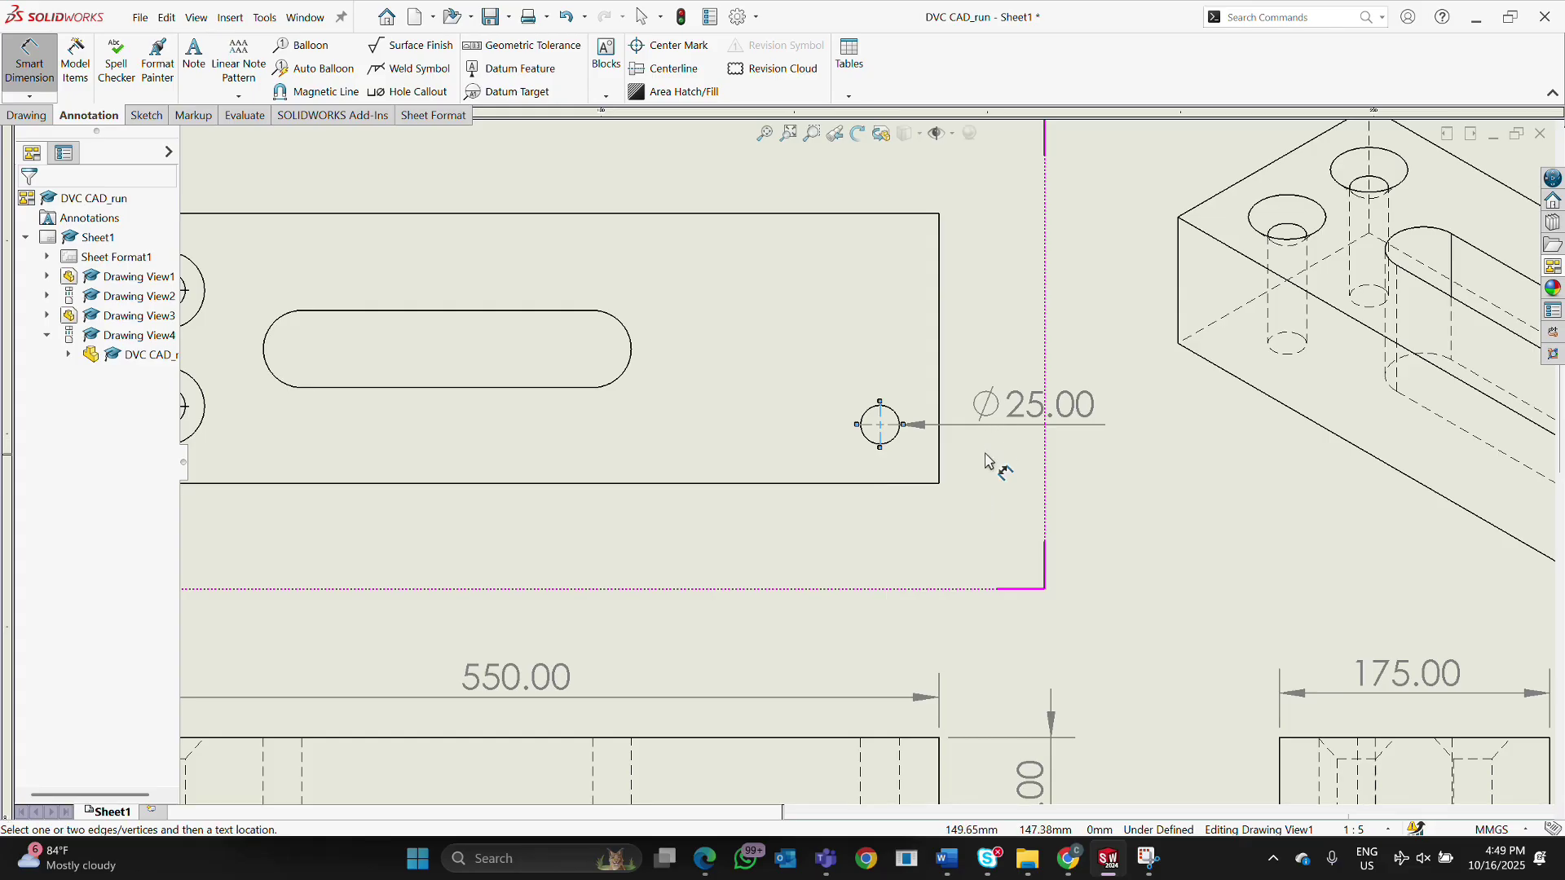
pyautogui.press('f')
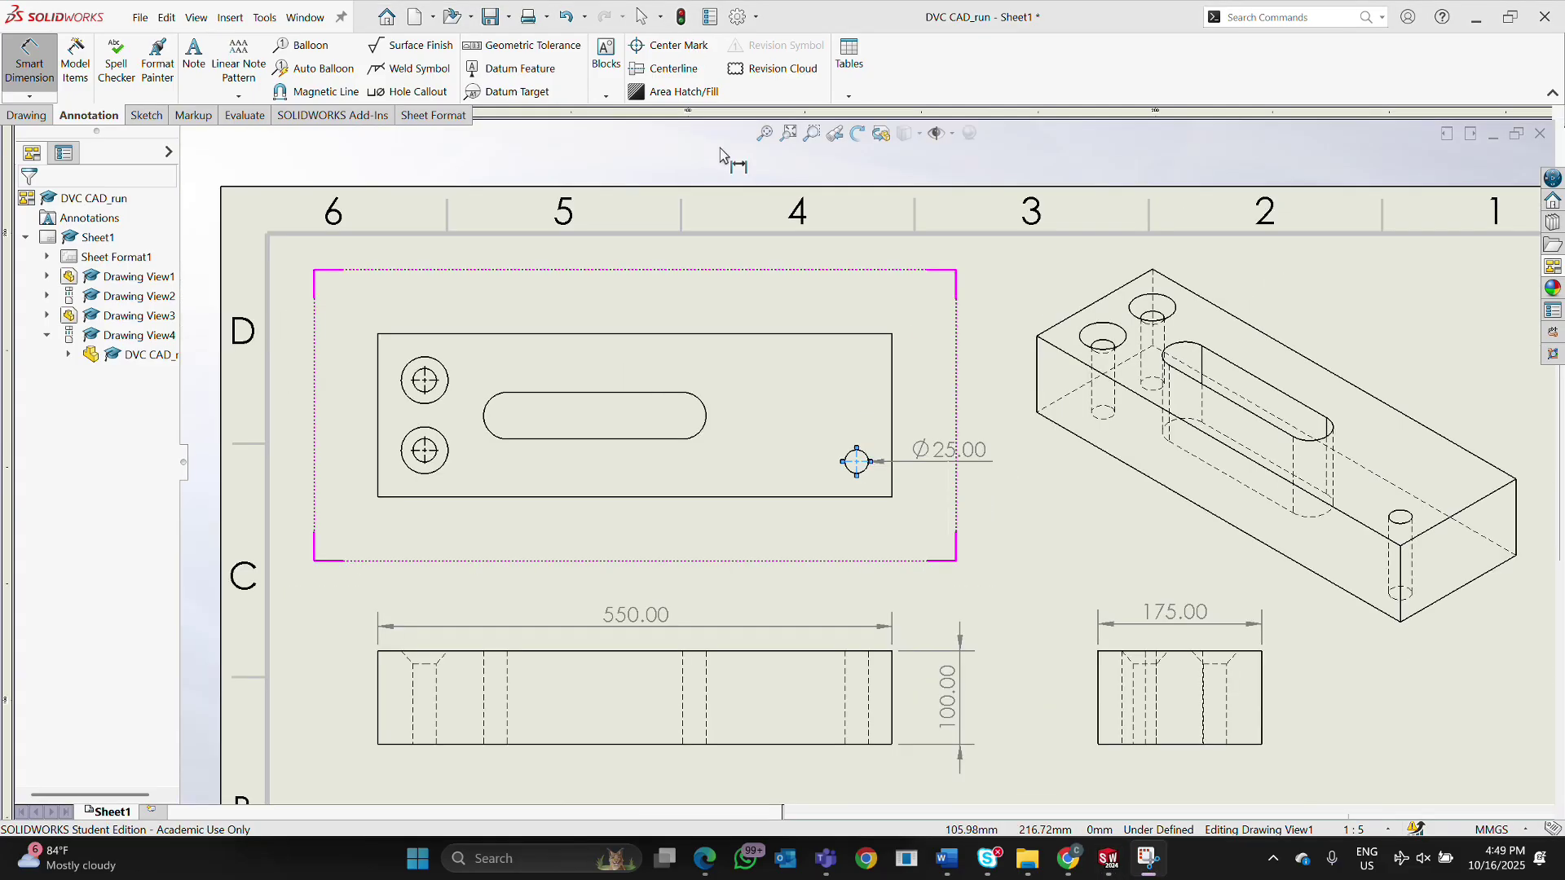
# Dimension the vertical distance from the small hole to the top view's bottom edge, placing the text outside the lower-right corner.
pyautogui.click(38, 85)
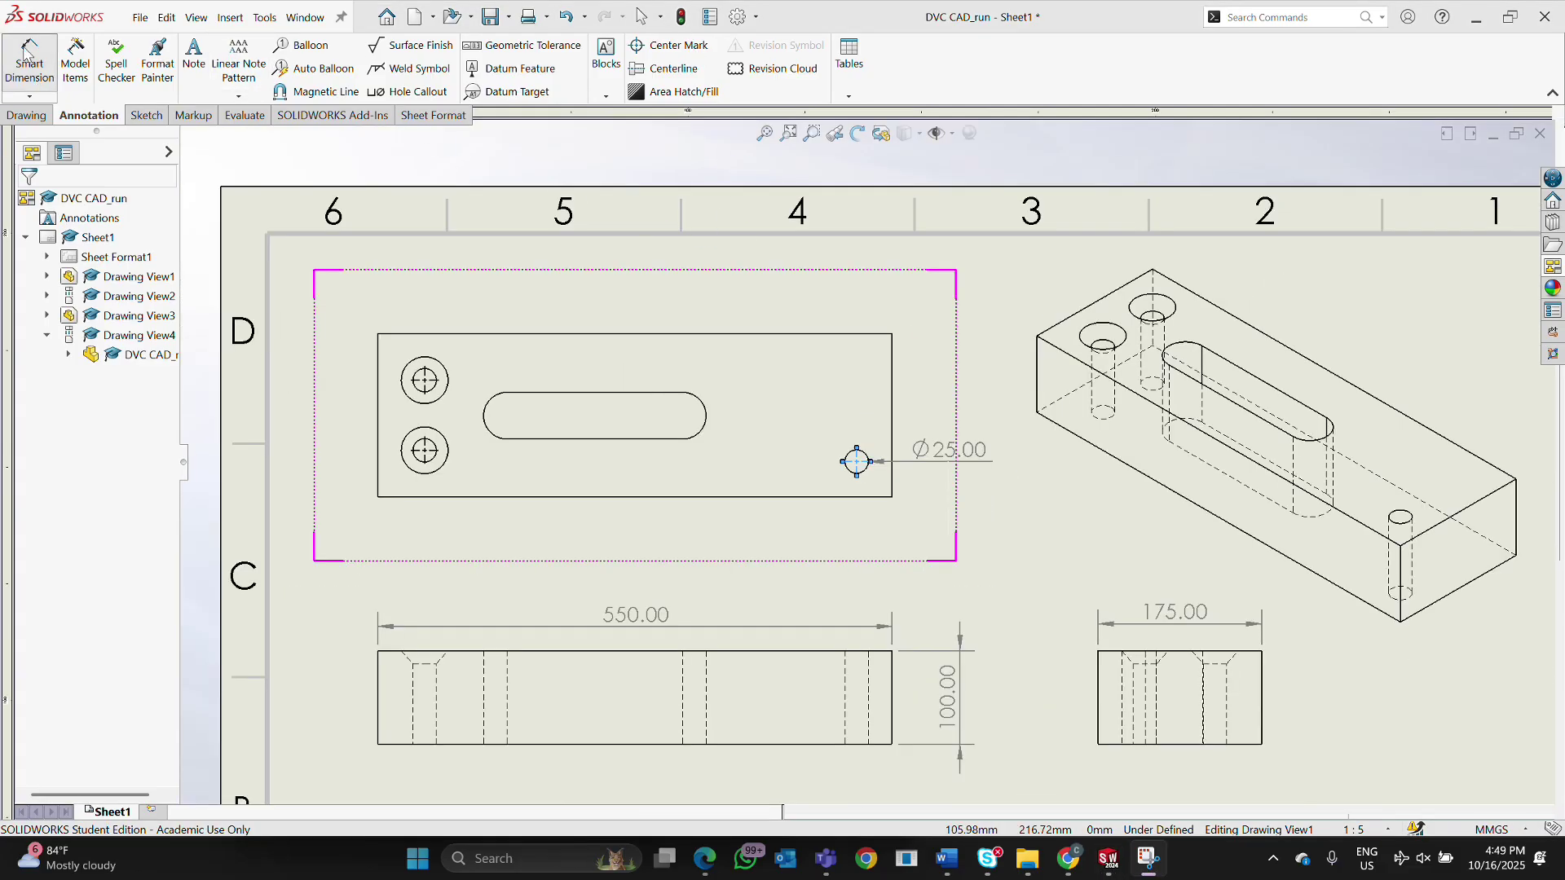
pyautogui.click(856, 461)
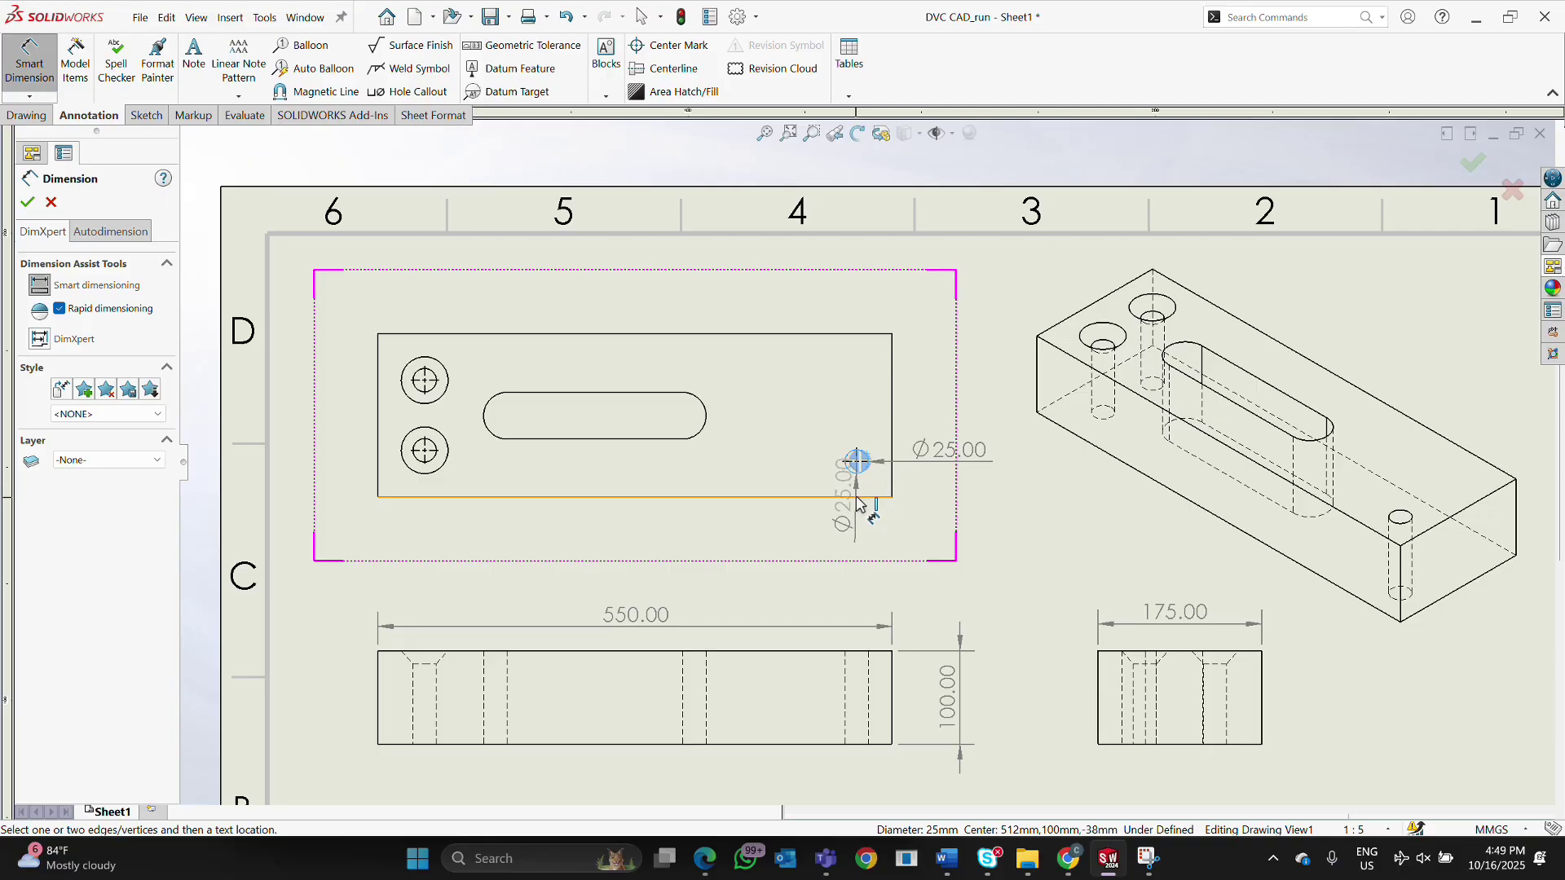
pyautogui.click(862, 496)
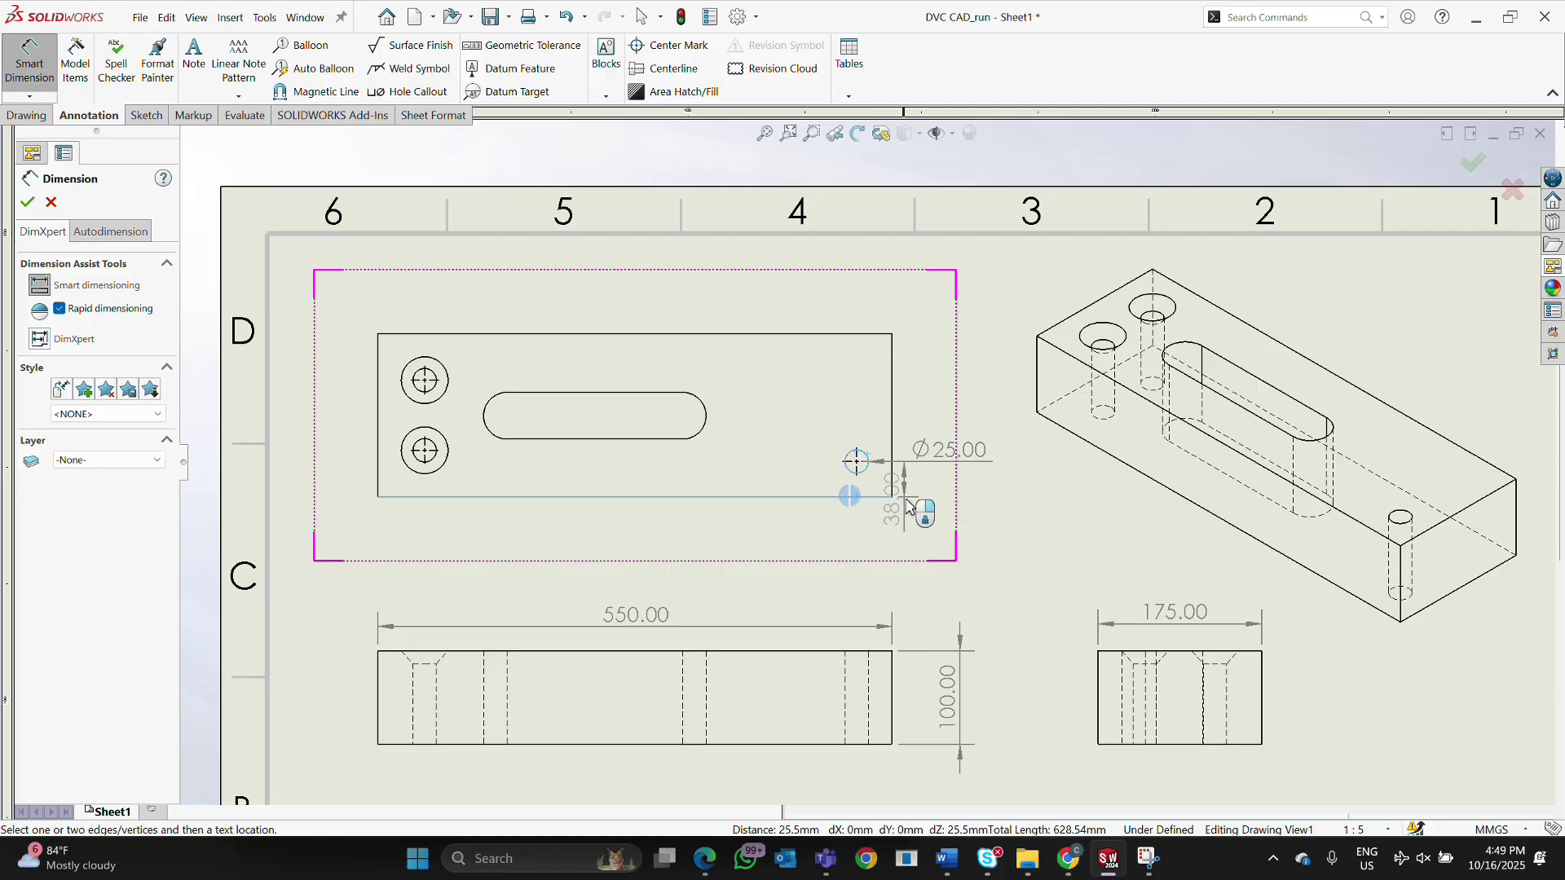
pyautogui.click(958, 539)
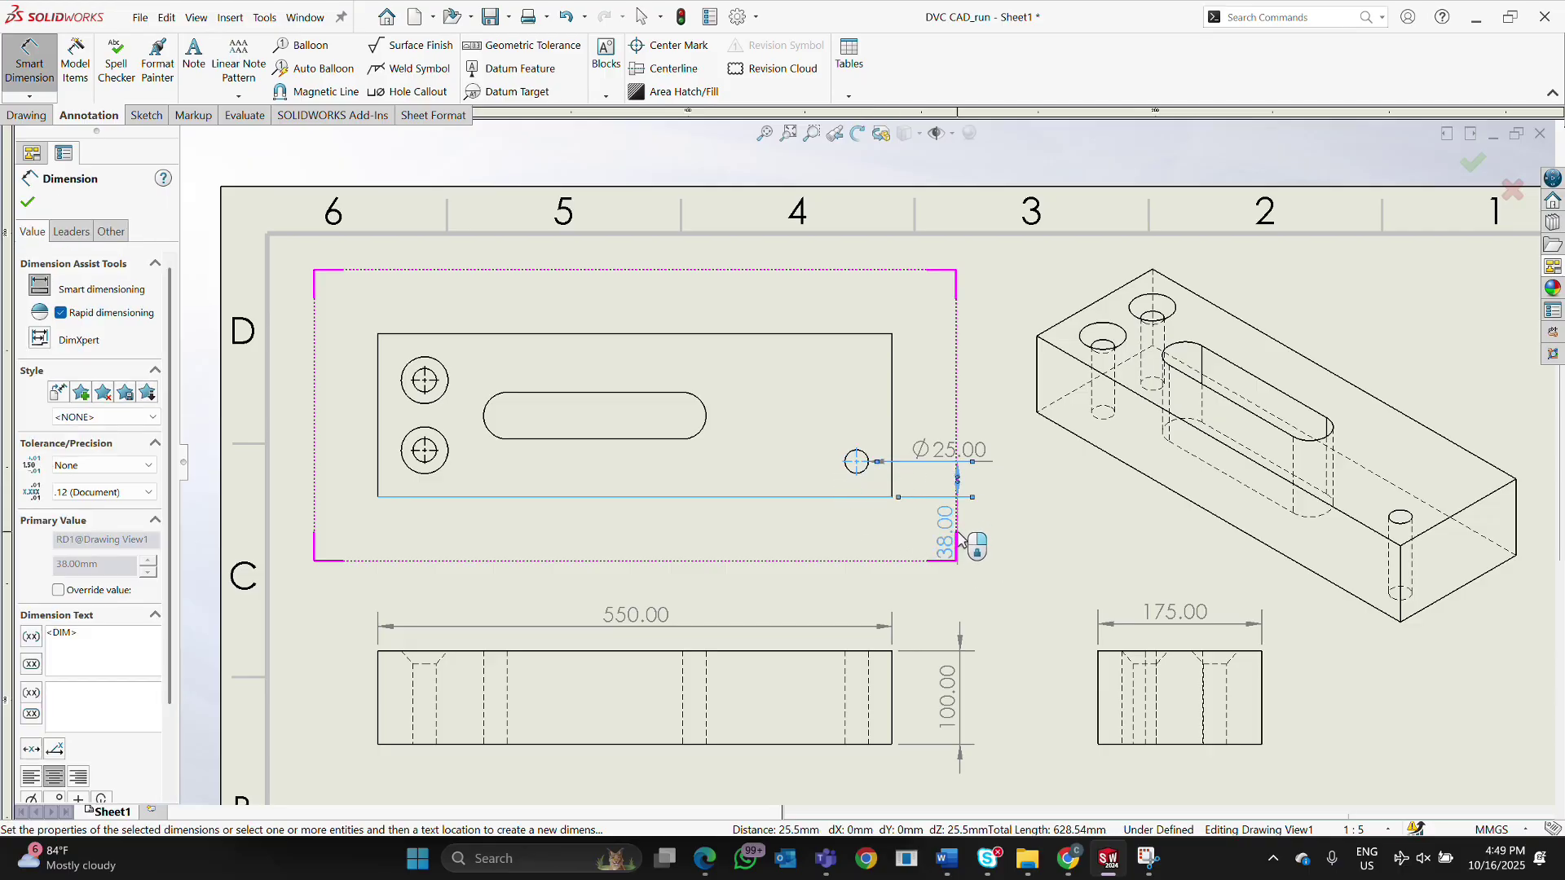
pyautogui.click(857, 462)
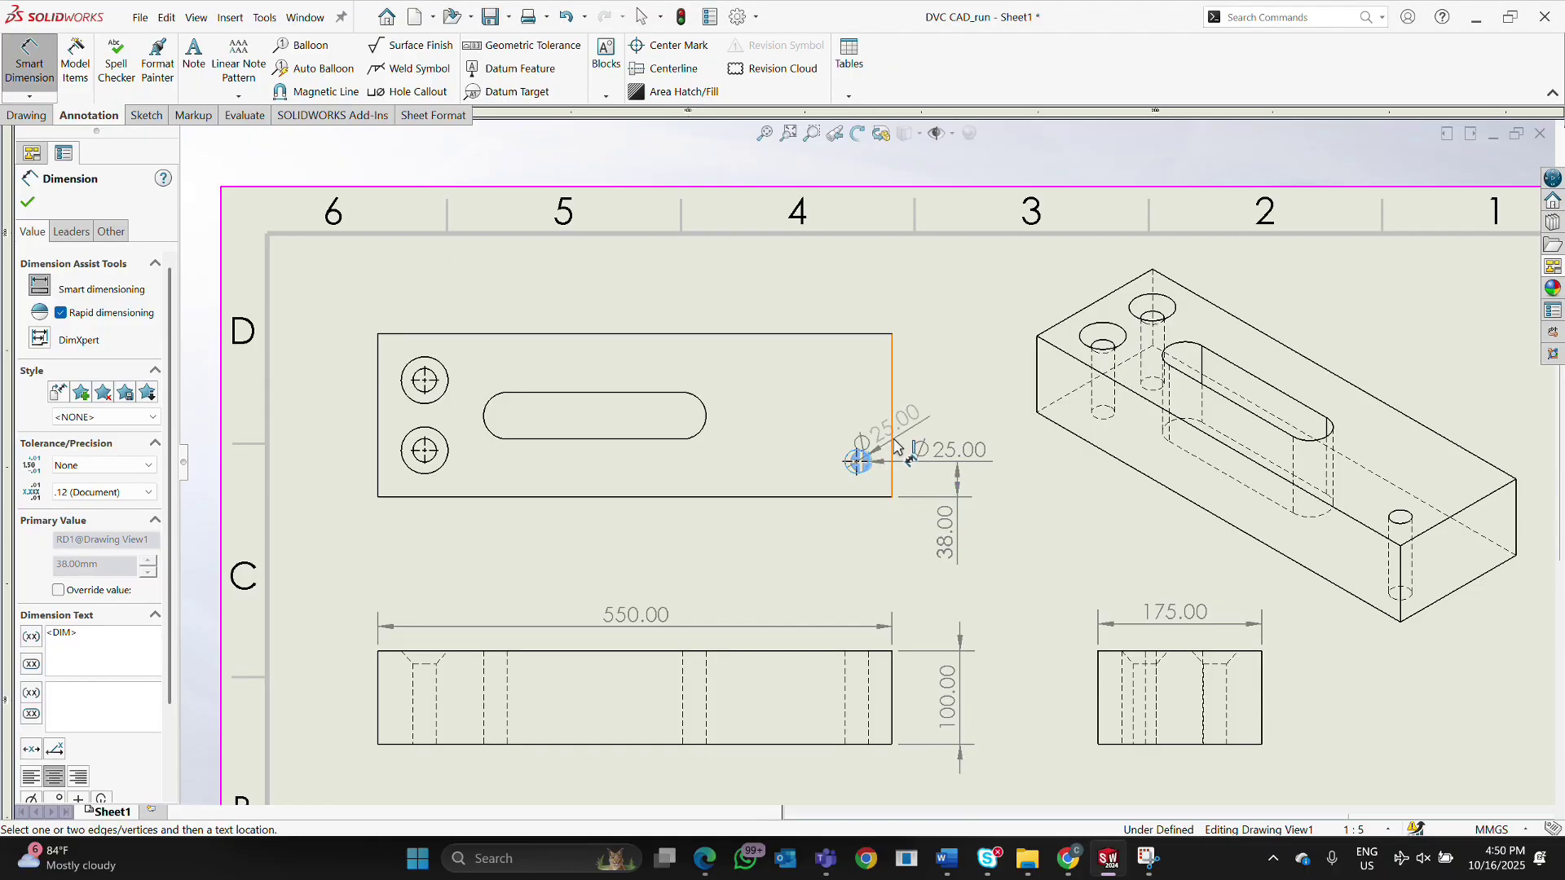
pyautogui.click(892, 444)
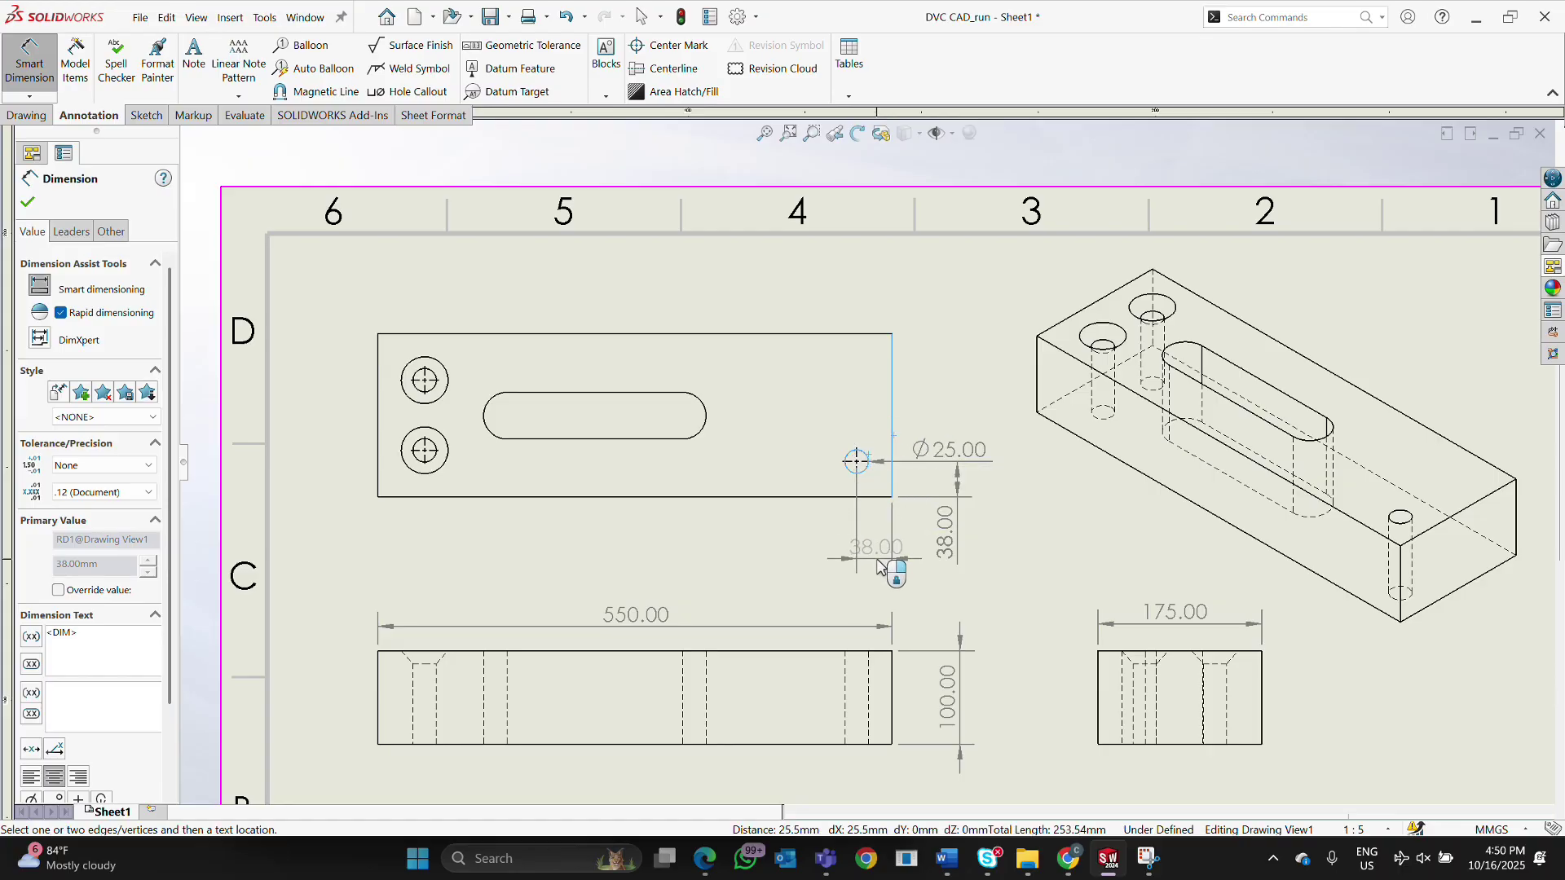
pyautogui.press('Escape')
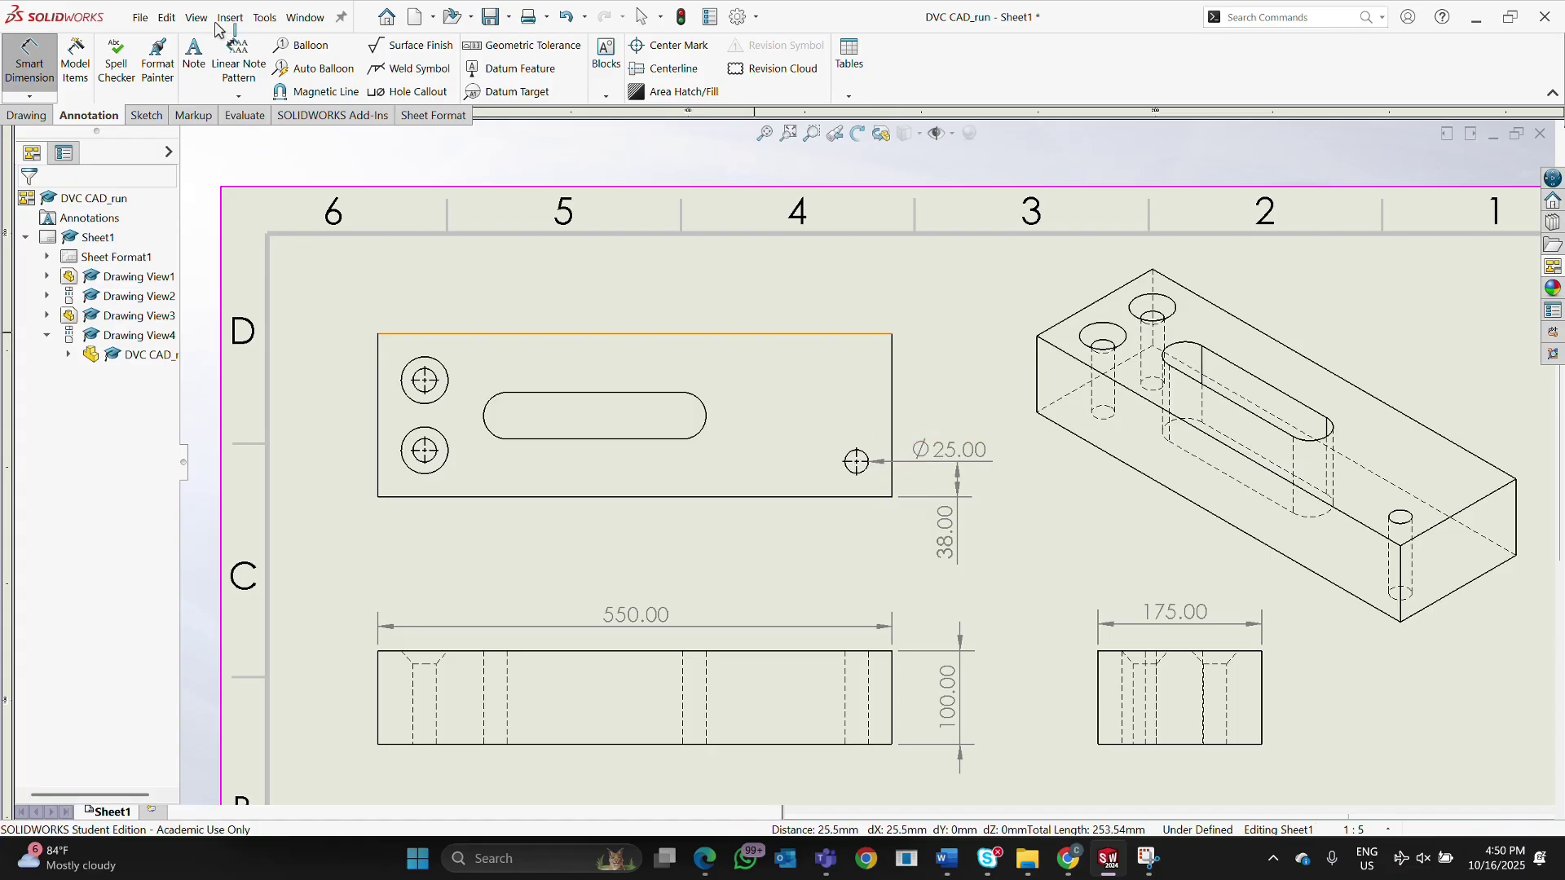
# Dimension the horizontal distance from the small hole to the top view's left edge, placing the text below the view.
pyautogui.click(861, 462)
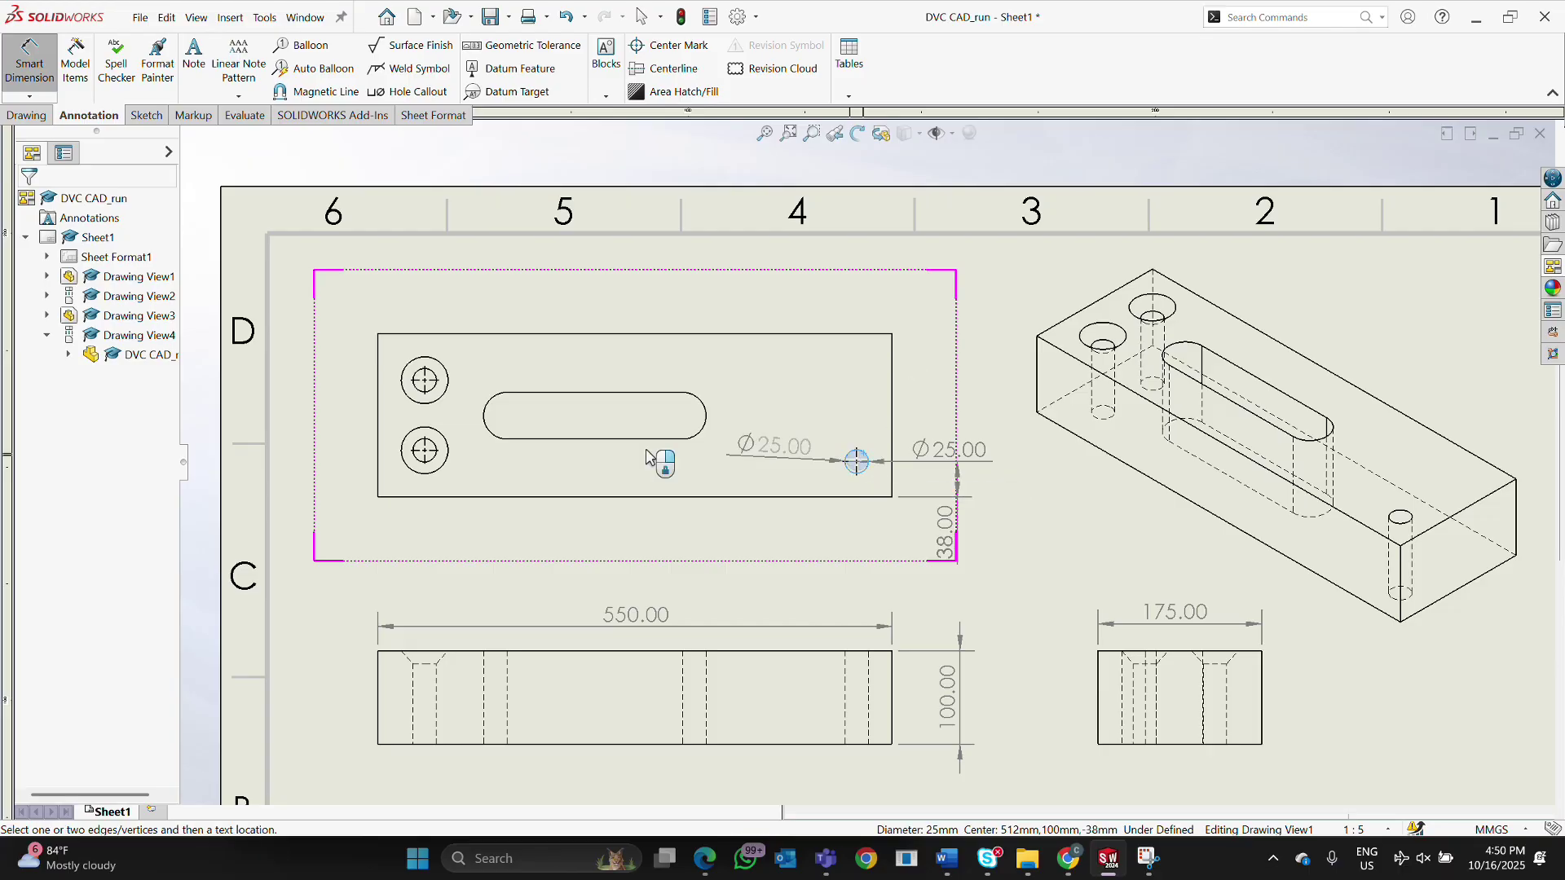
pyautogui.click(380, 463)
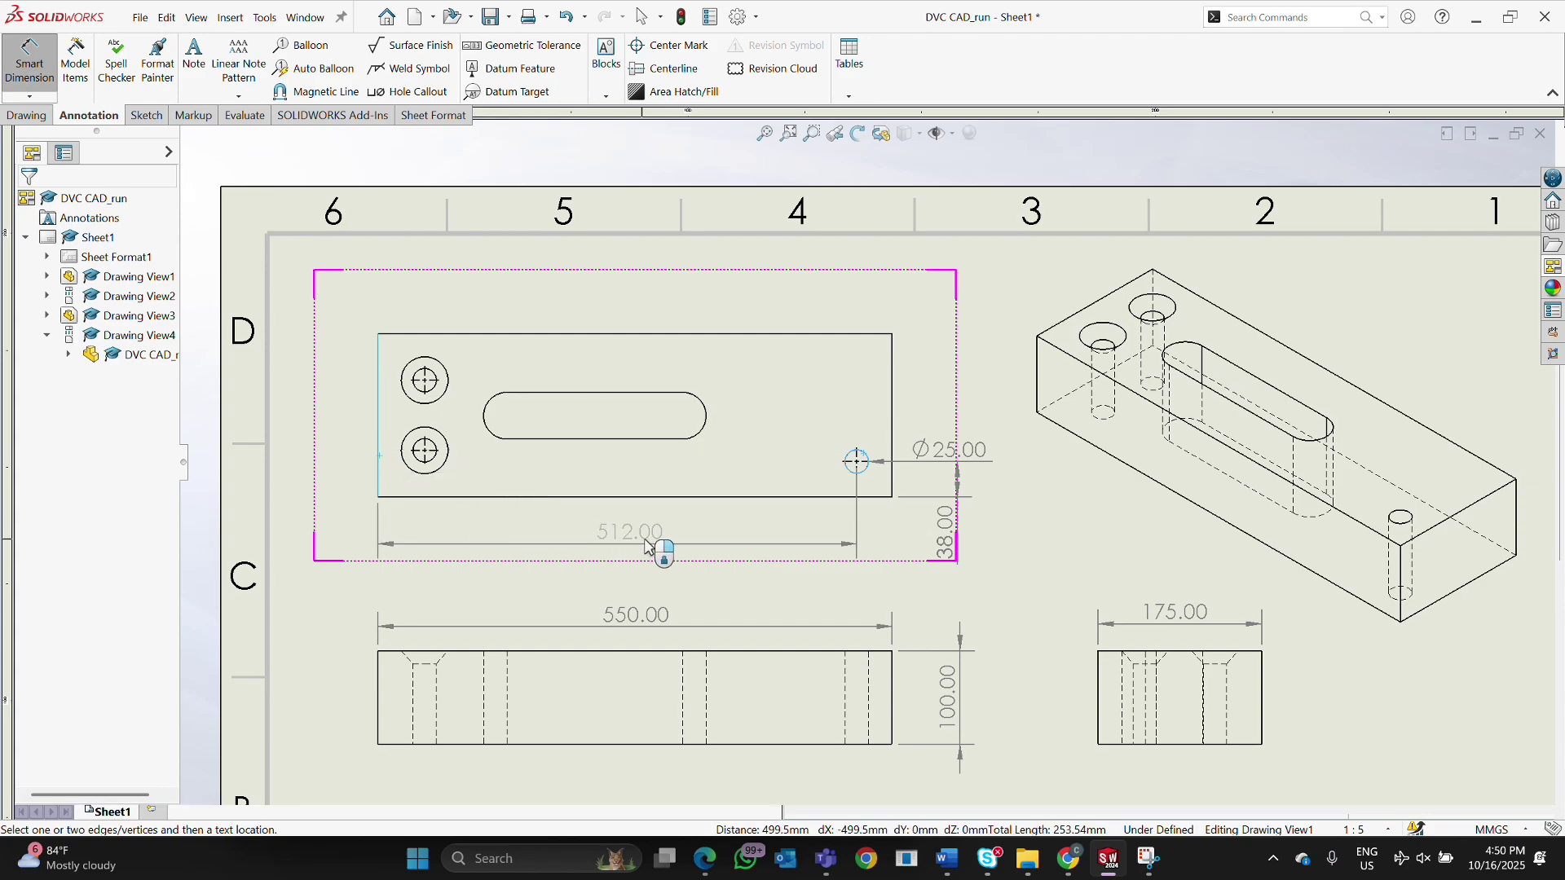
pyautogui.click(693, 535)
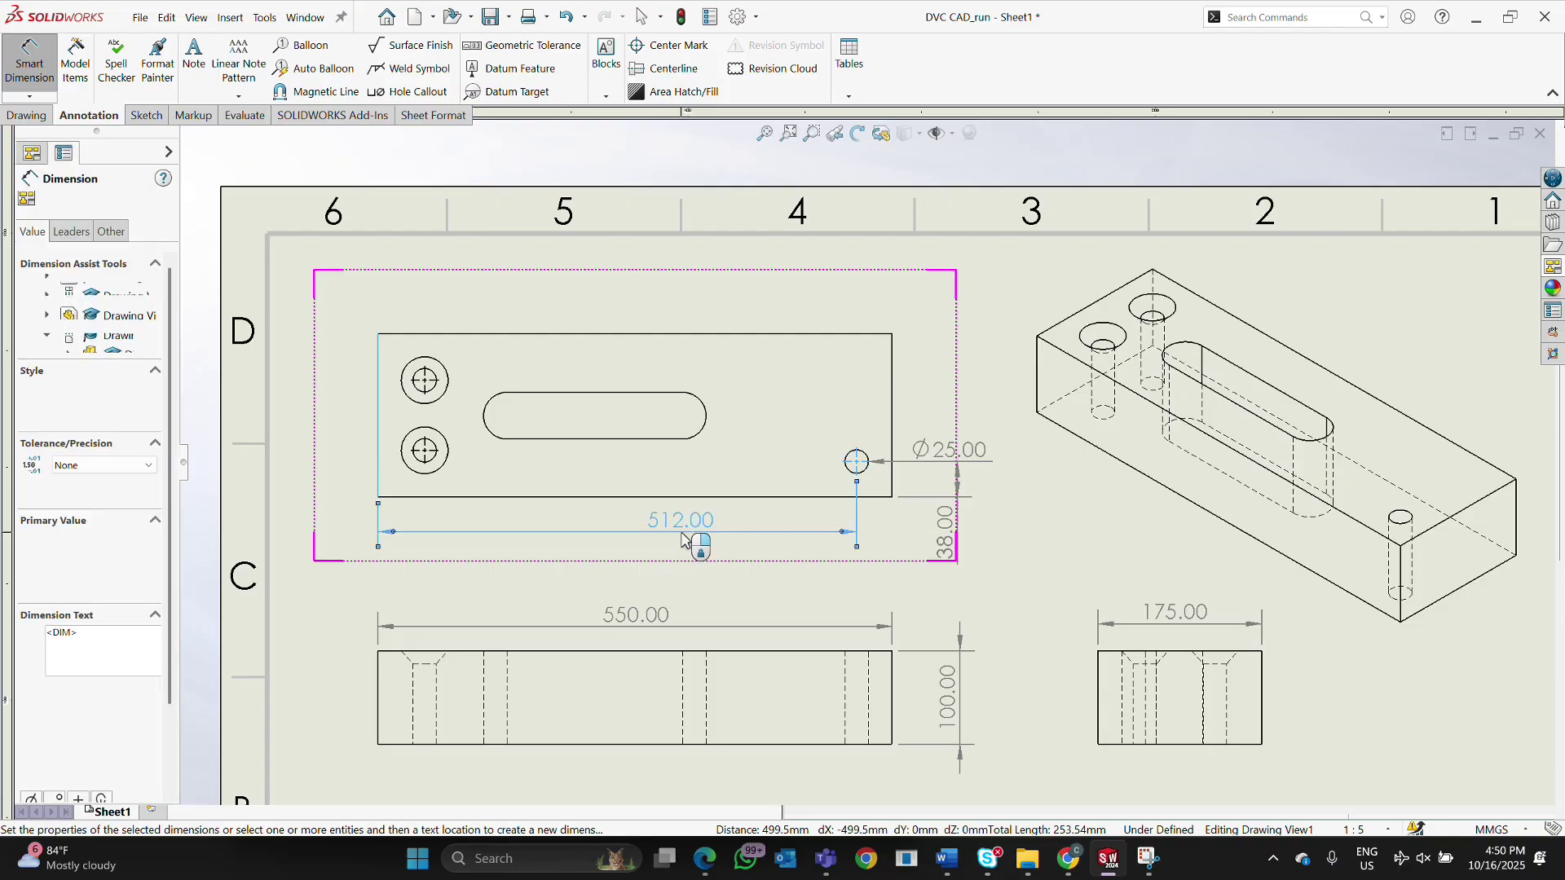
# Rearrange the small hole's dimensions: slant the diameter text upward outside the plate, bring the vertical dimension closer, and lower the horizontal one.
pyautogui.moveTo(944, 542); pyautogui.dragTo(982, 497)
pyautogui.moveTo(944, 428); pyautogui.dragTo(950, 389)
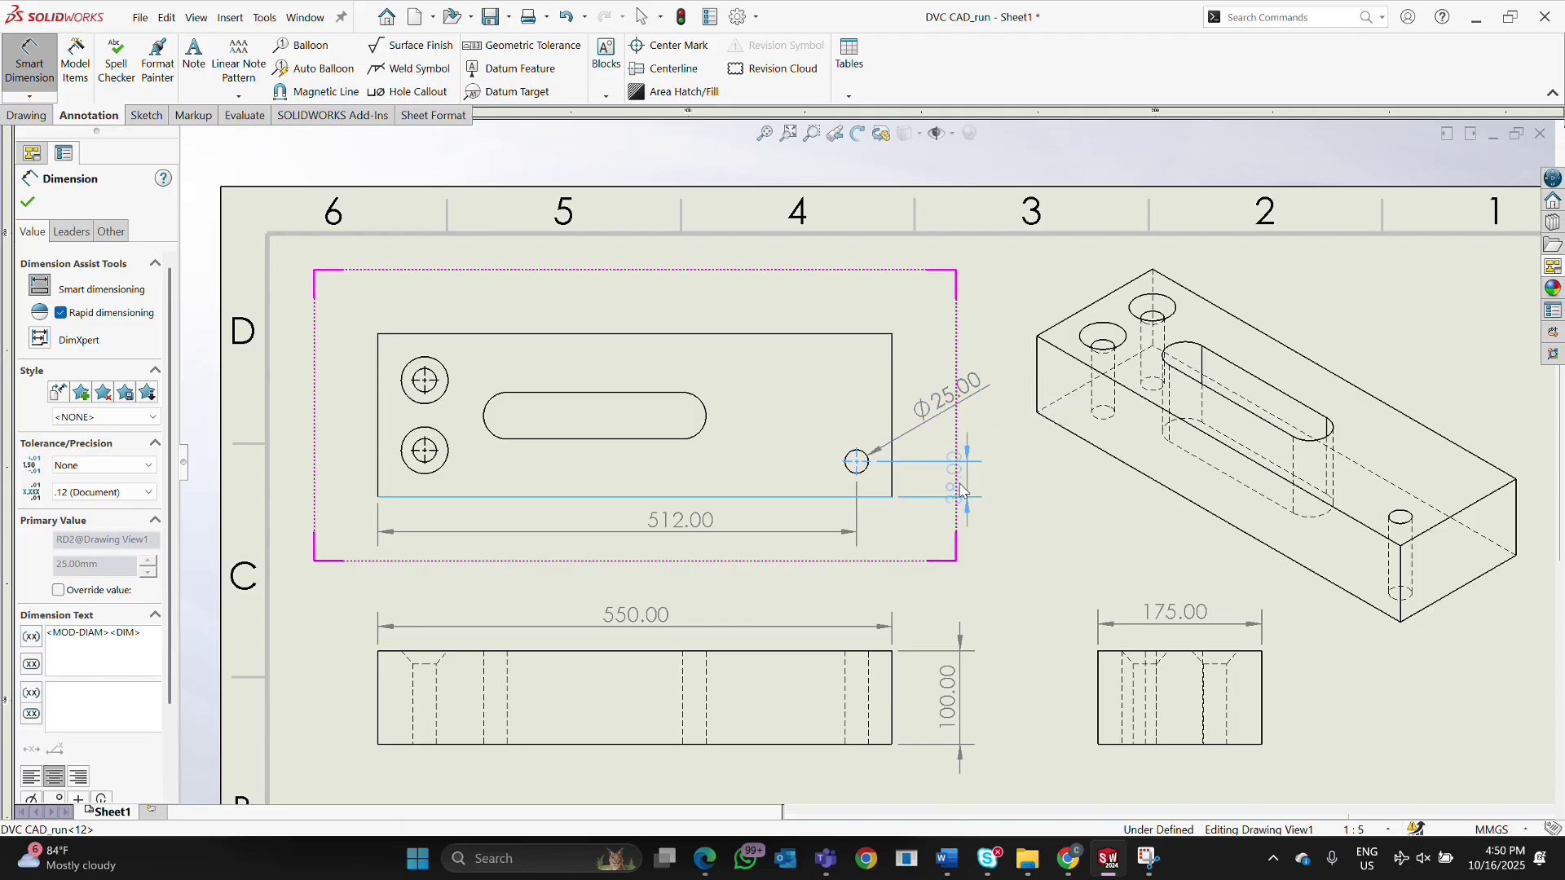
pyautogui.moveTo(985, 489); pyautogui.dragTo(929, 535)
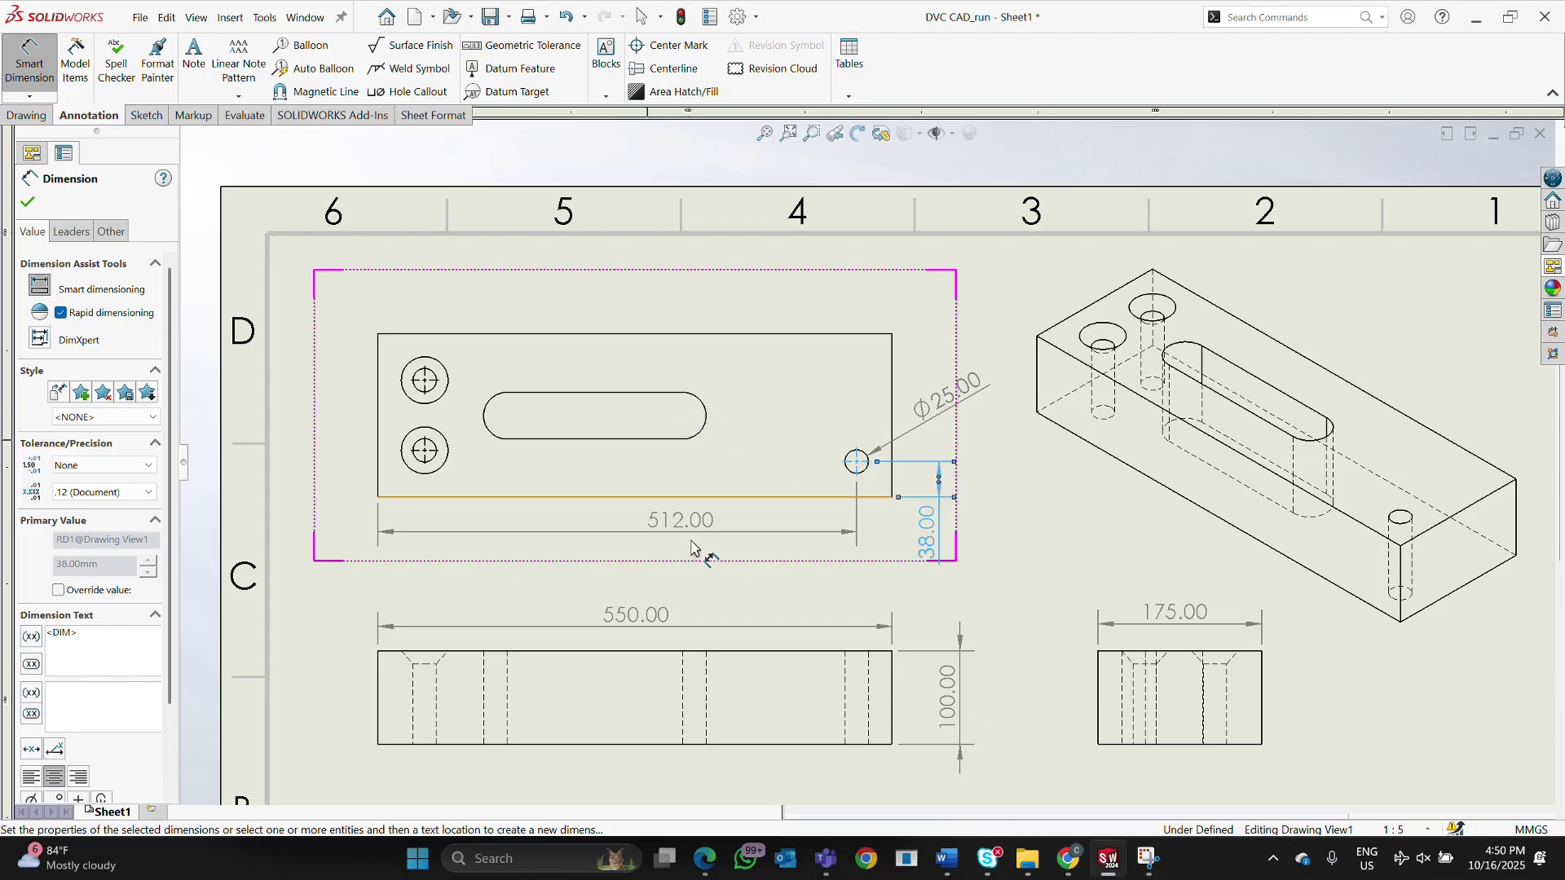
pyautogui.moveTo(687, 531); pyautogui.dragTo(630, 580)
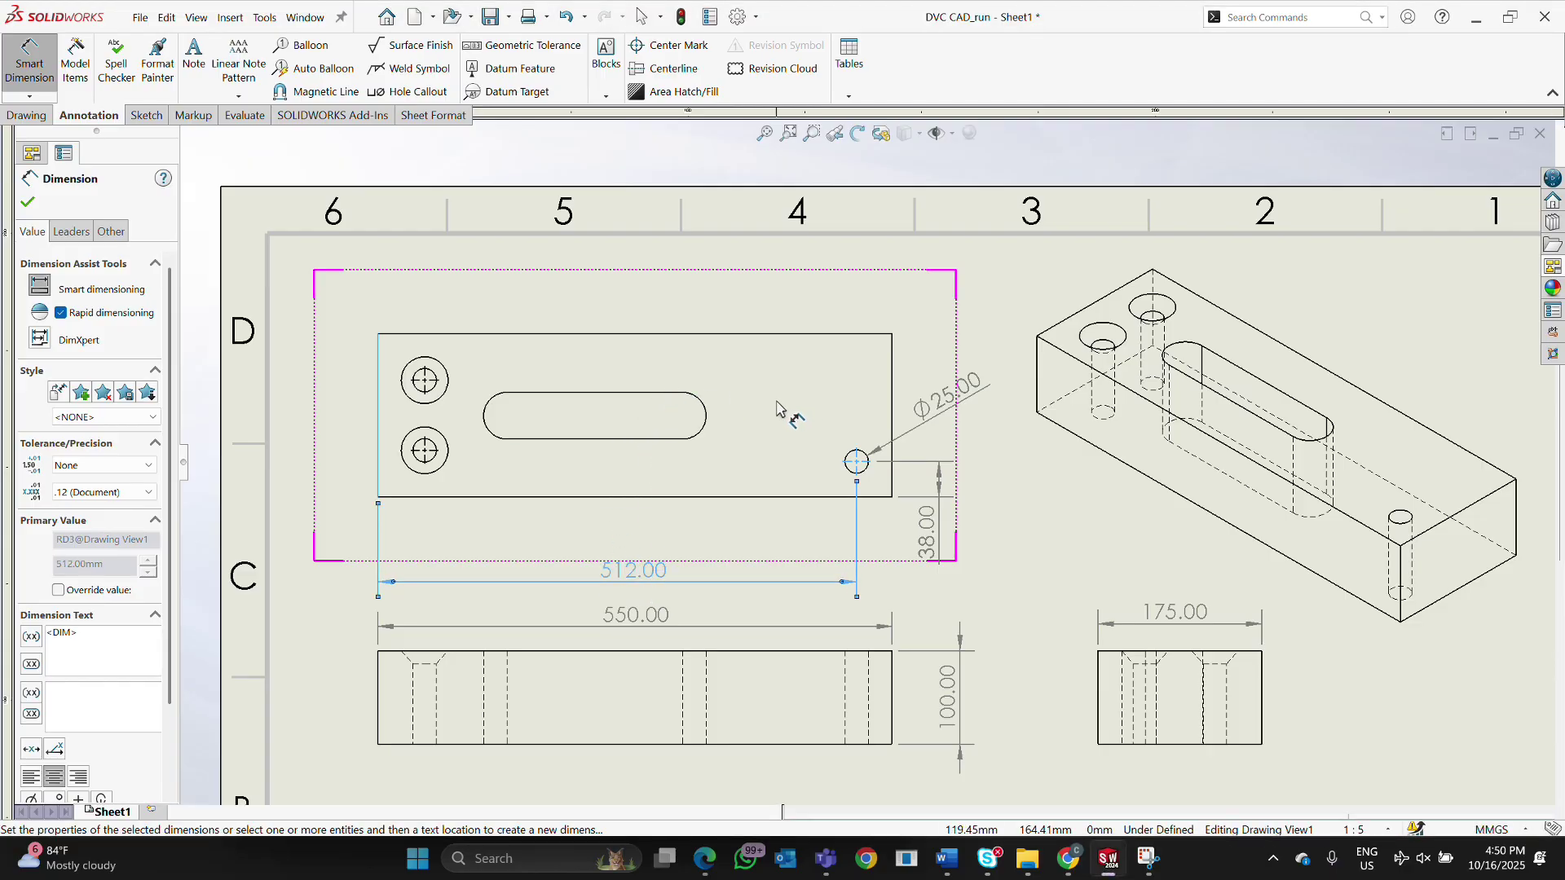
# Dimension the center-to-center distance between the slot's end arcs, placing the text between the top view and the small hole's horizontal dimension.
pyautogui.click(705, 424)
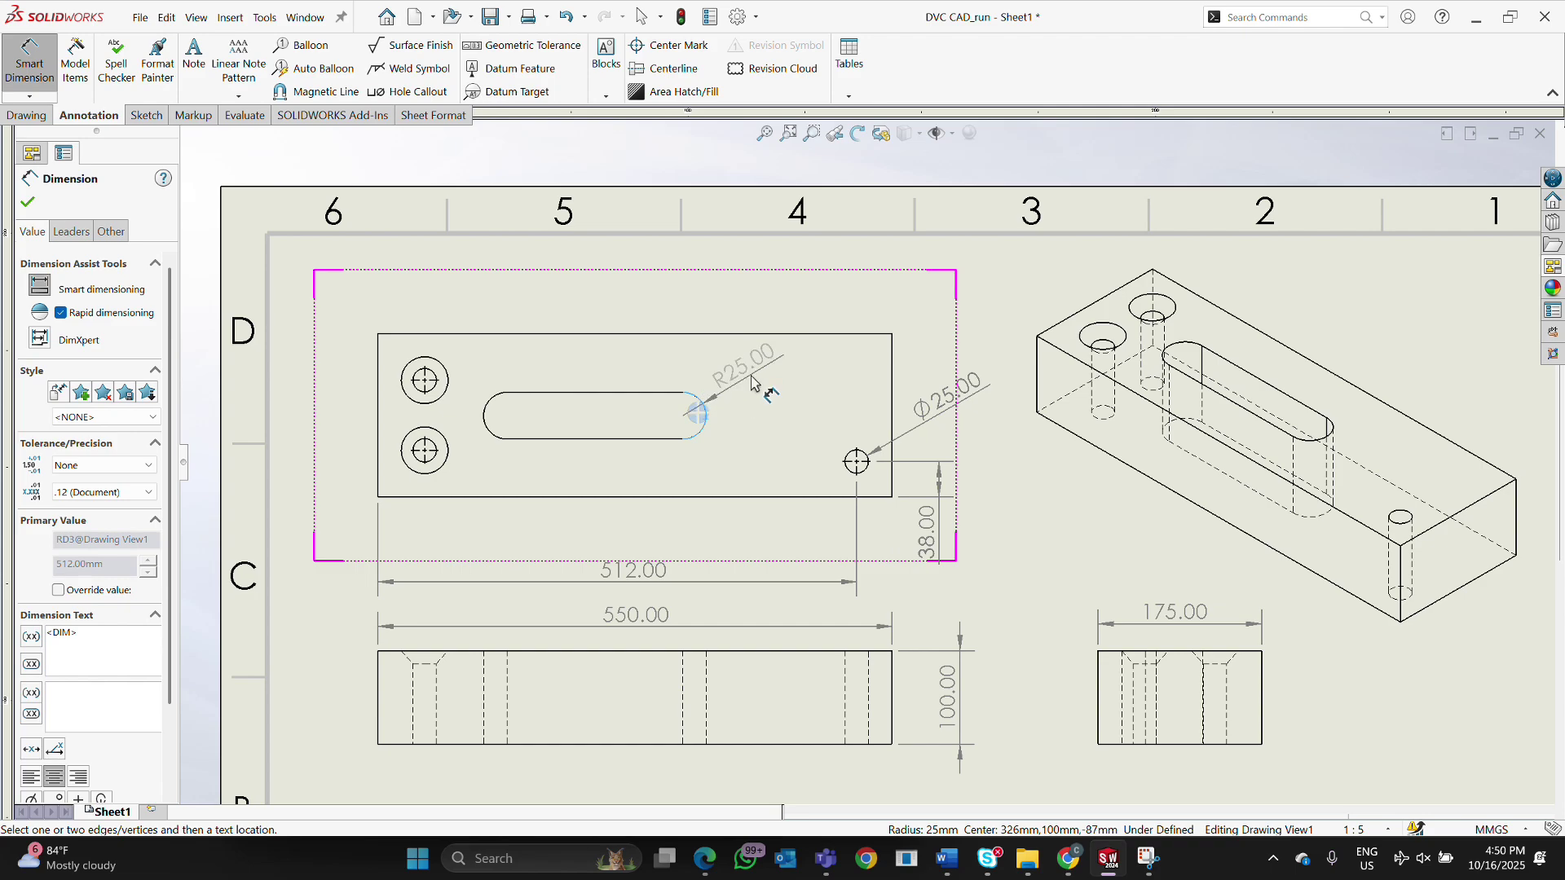
pyautogui.press('Escape')
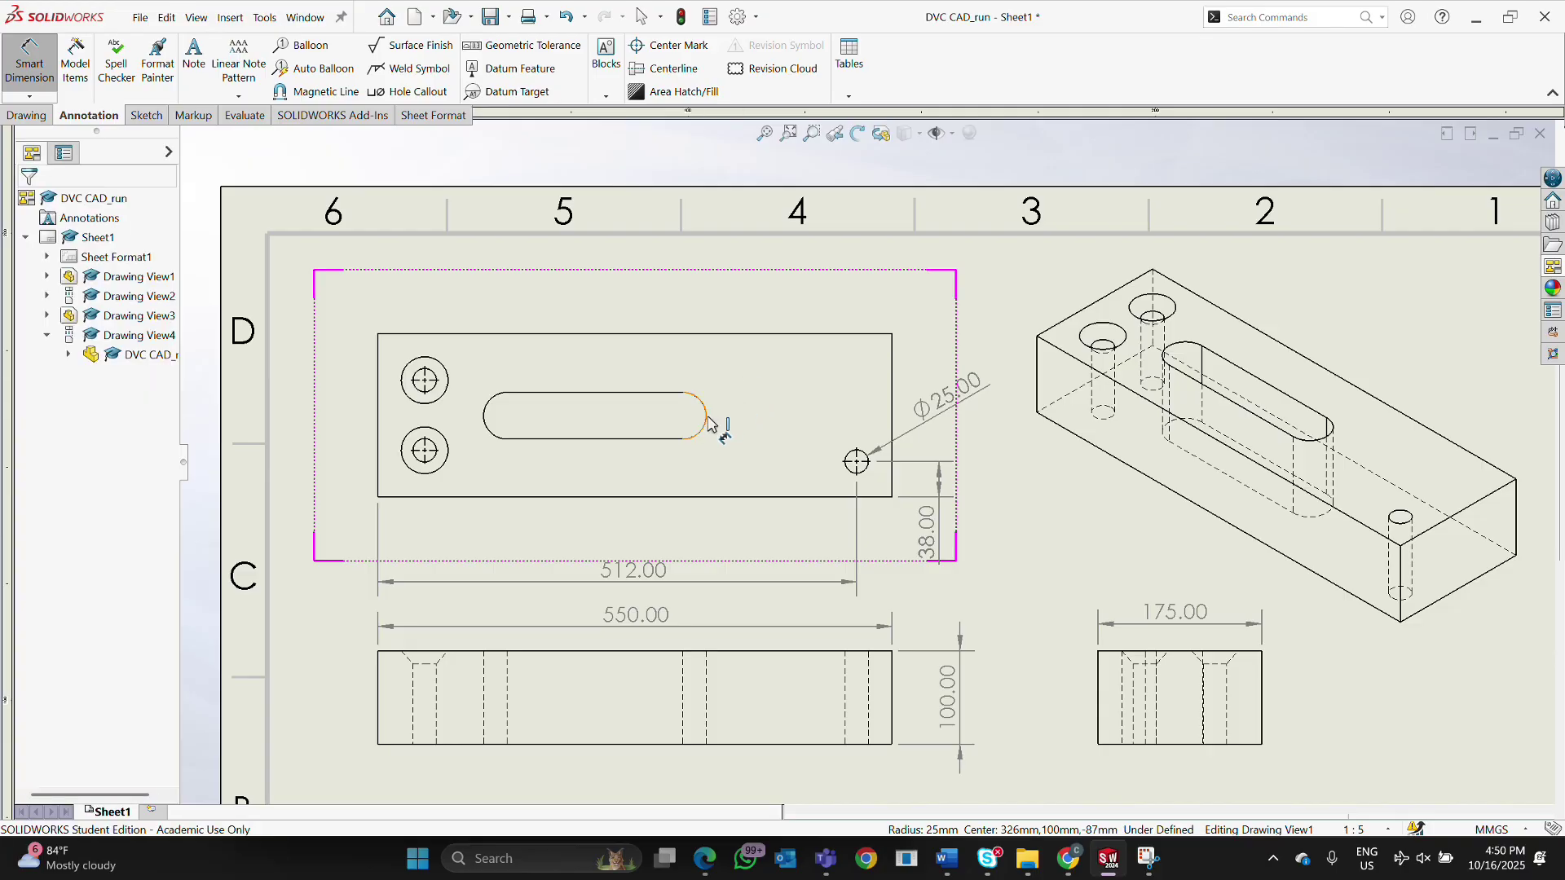
pyautogui.click(704, 417)
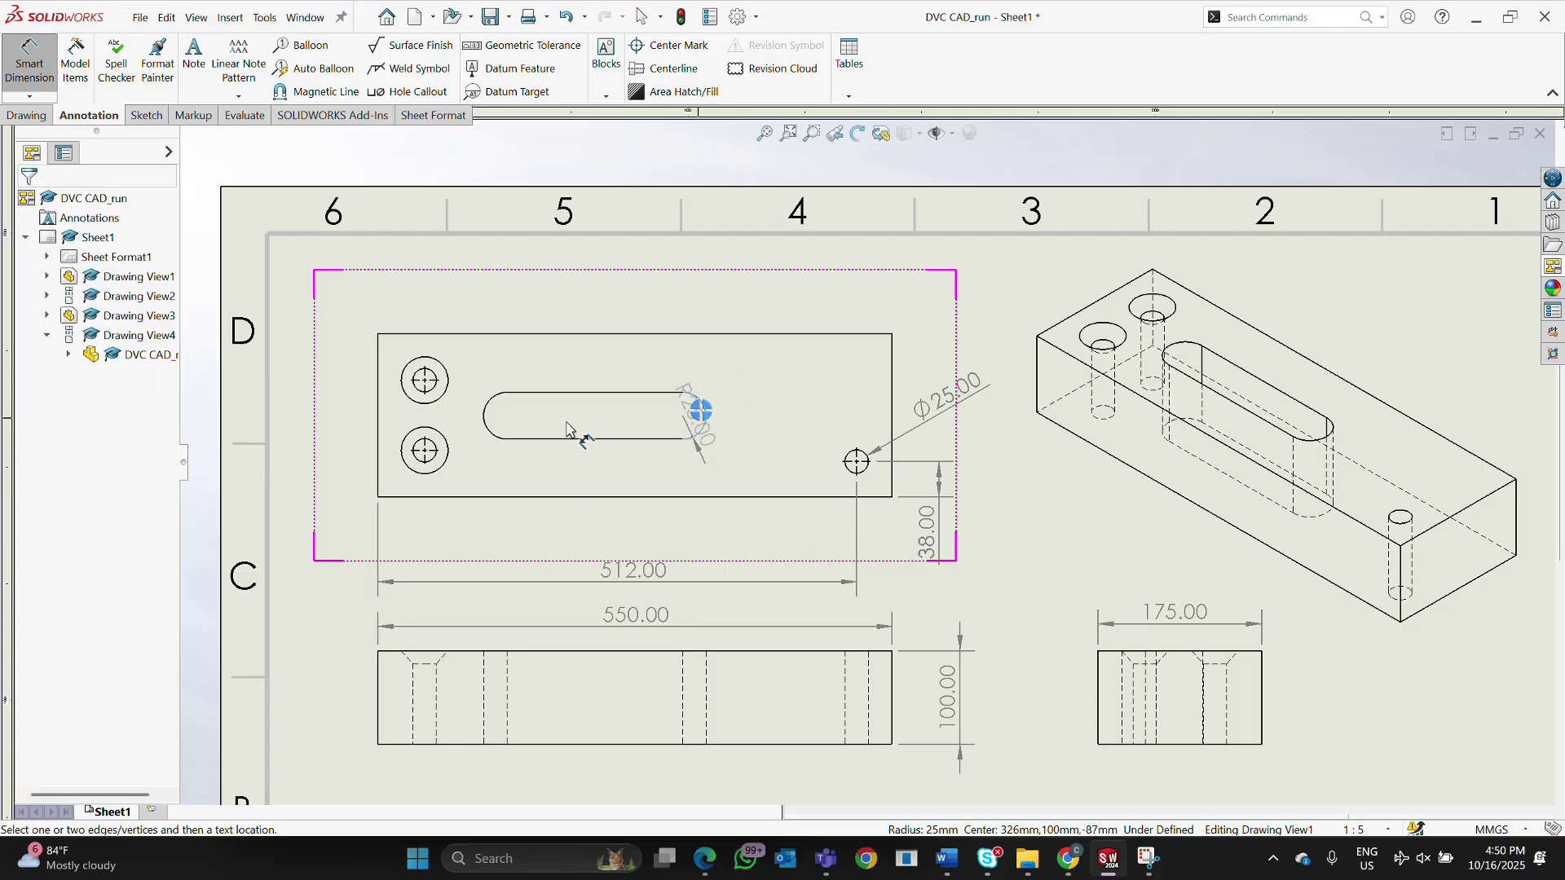
pyautogui.click(487, 425)
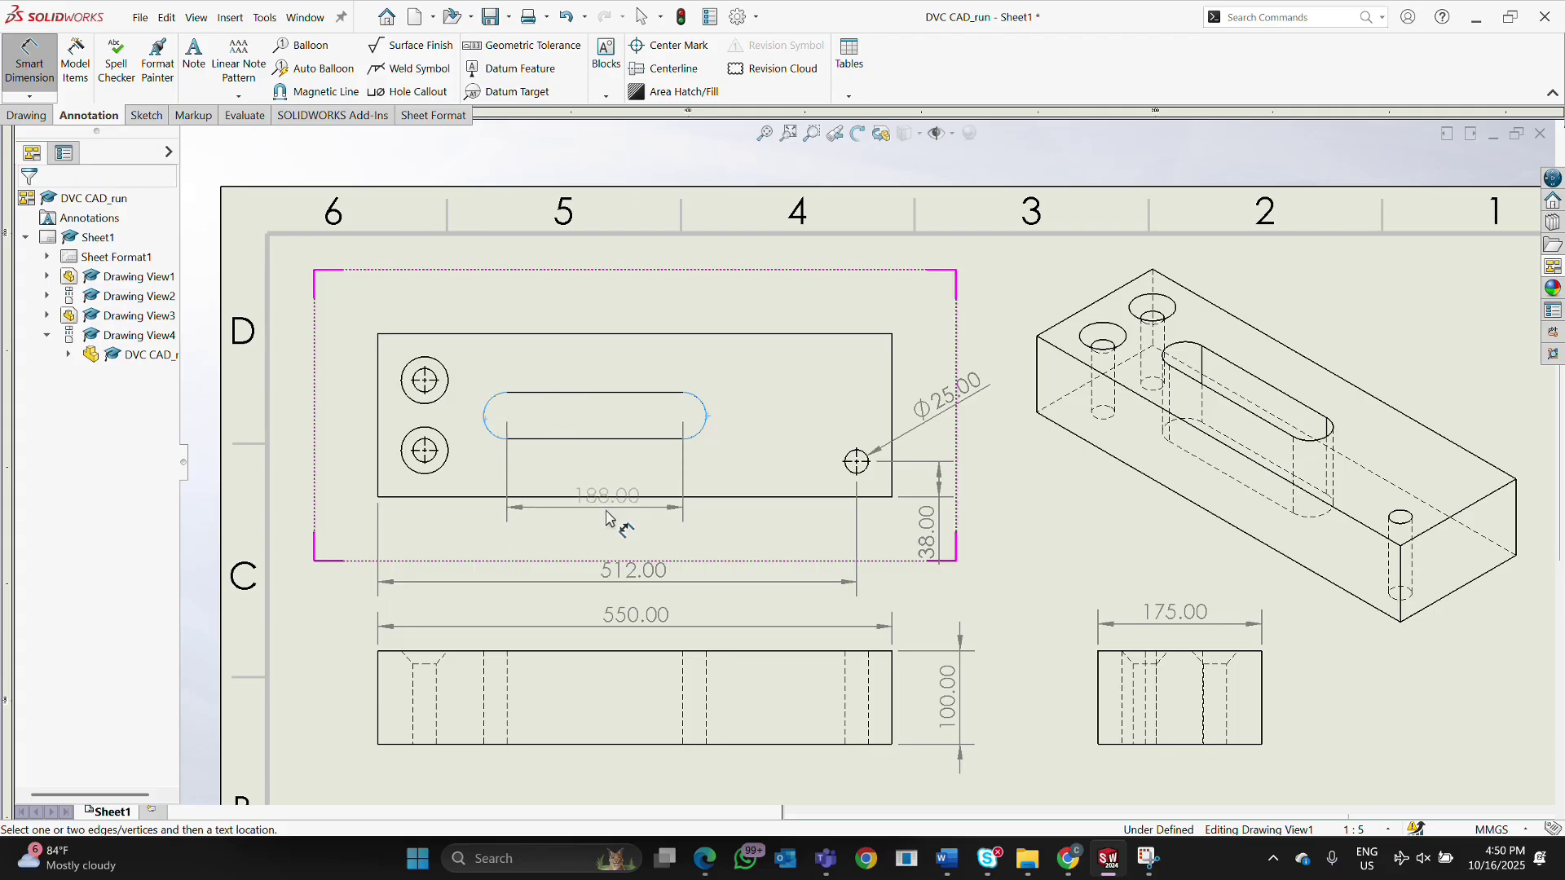
pyautogui.click(603, 536)
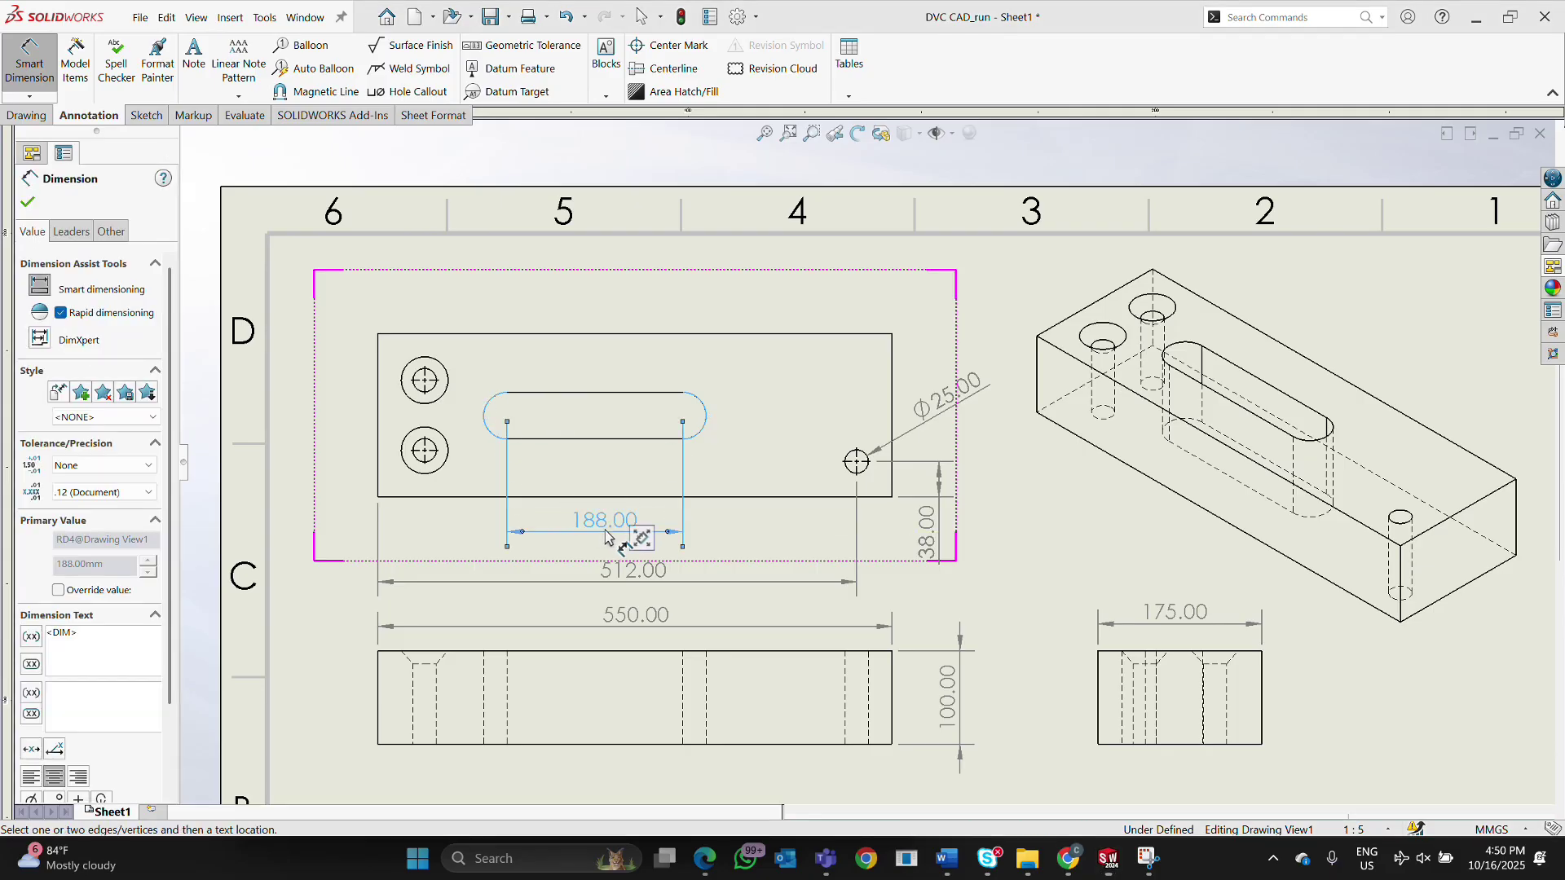
# Dimension the horizontal distance from the slot's left arc to the plate's left edge, in line with the slot length dimension.
pyautogui.click(487, 425)
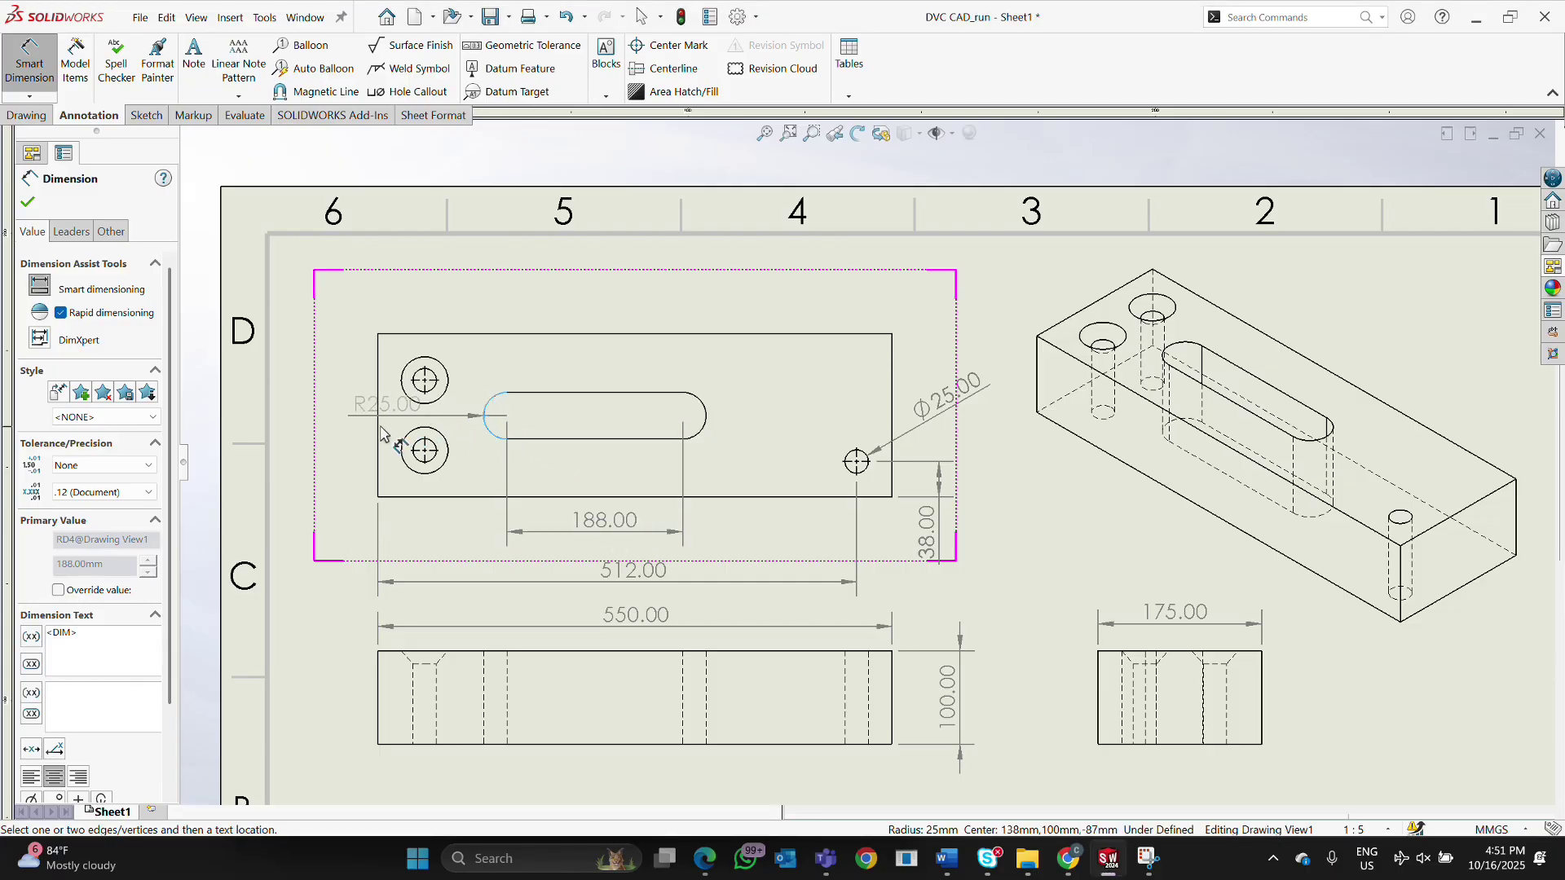
pyautogui.click(378, 430)
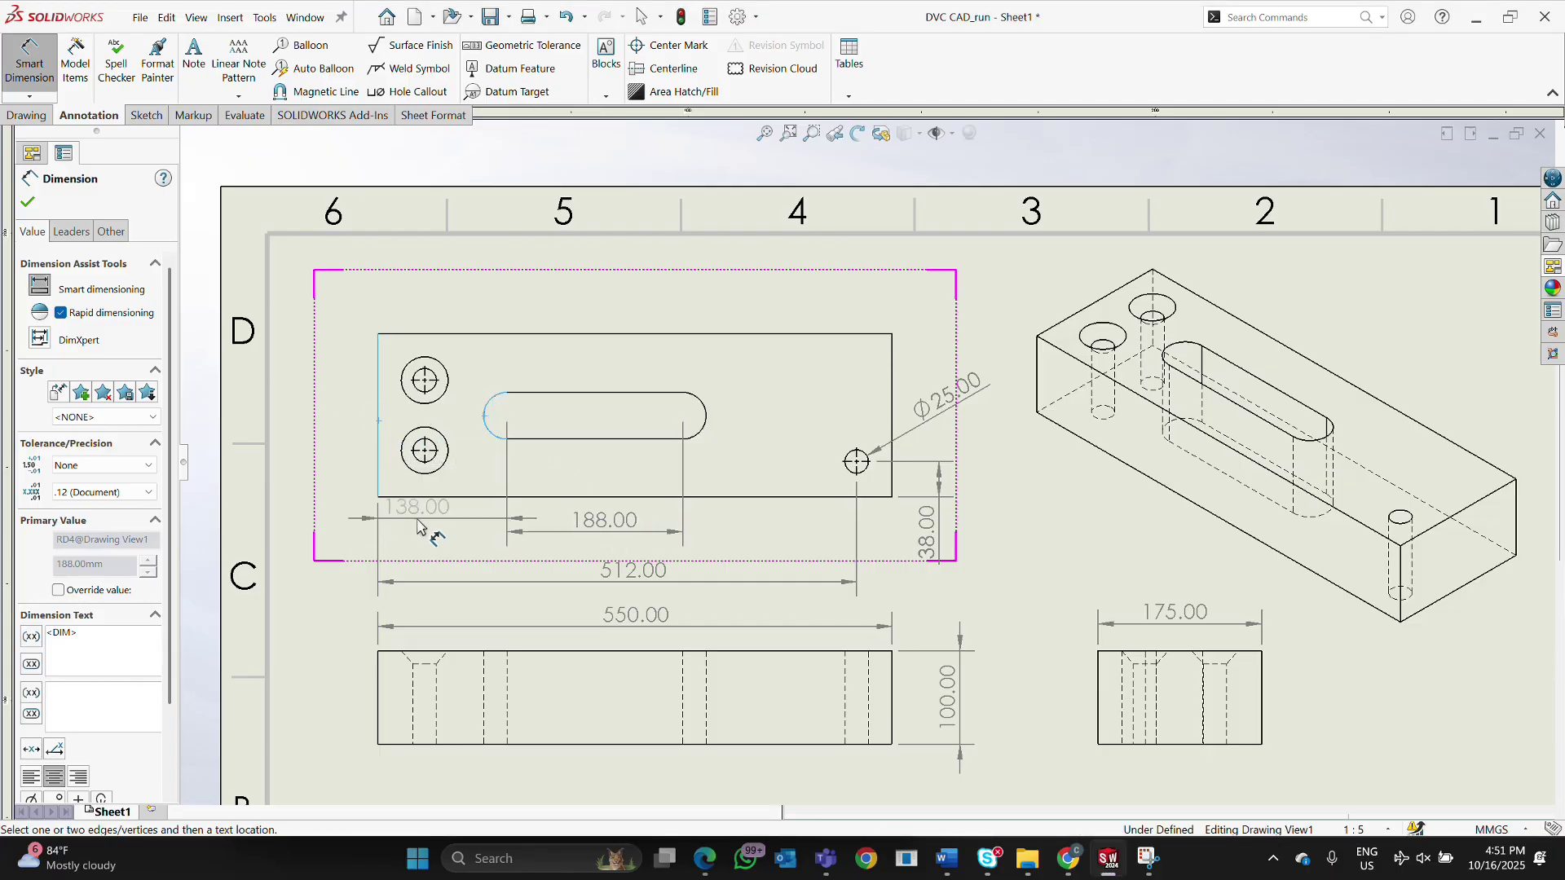
pyautogui.click(456, 546)
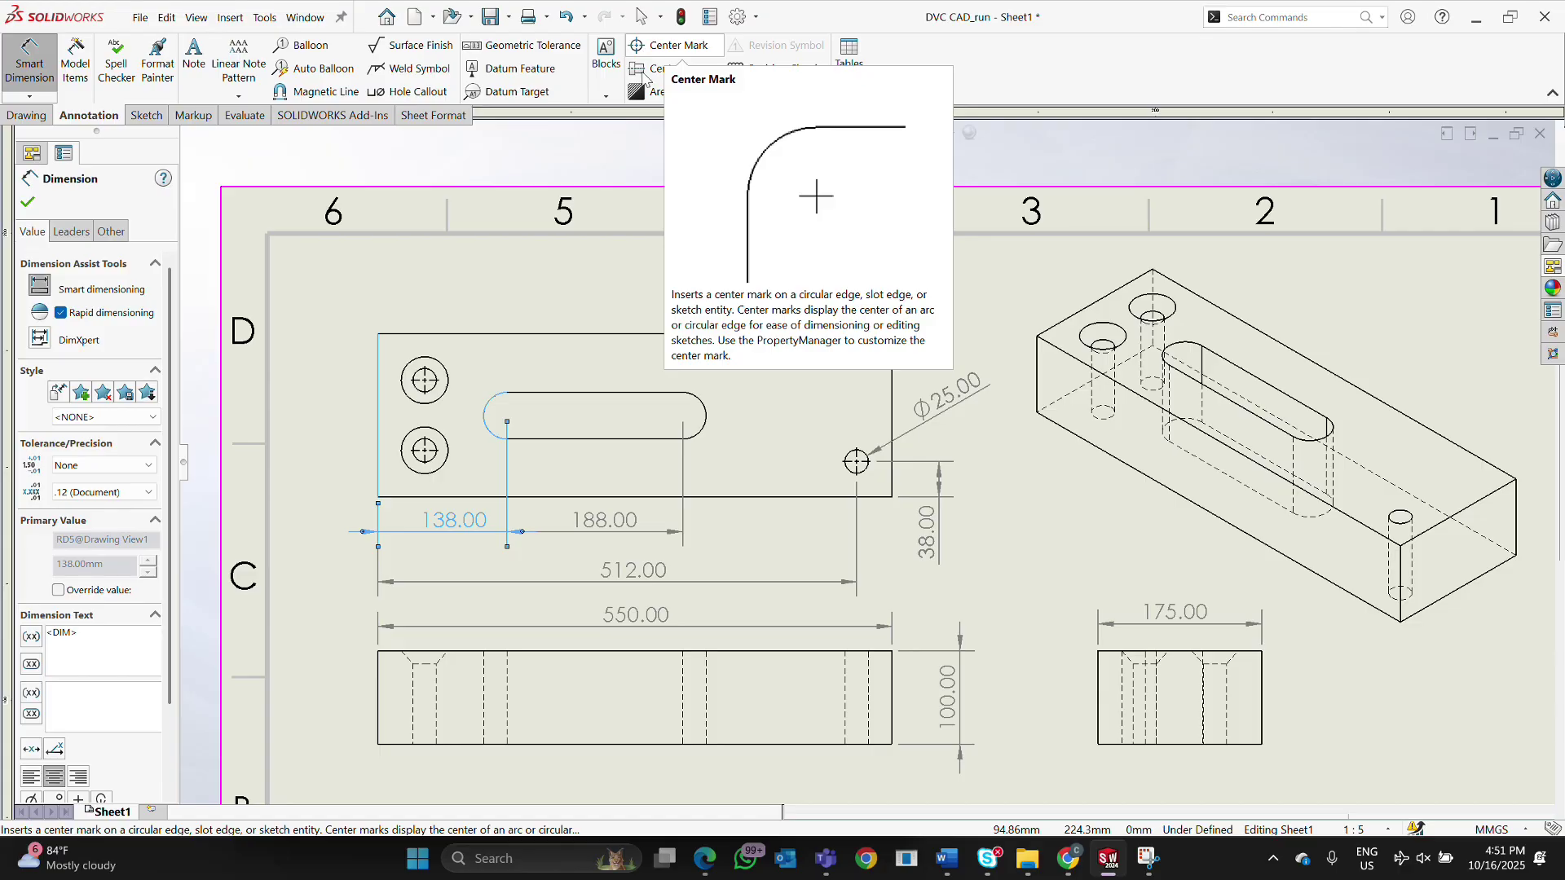
# Dimension the slot's width between its two straight edges, placing the text outside the top view's upper-right corner.
pyautogui.click(609, 394)
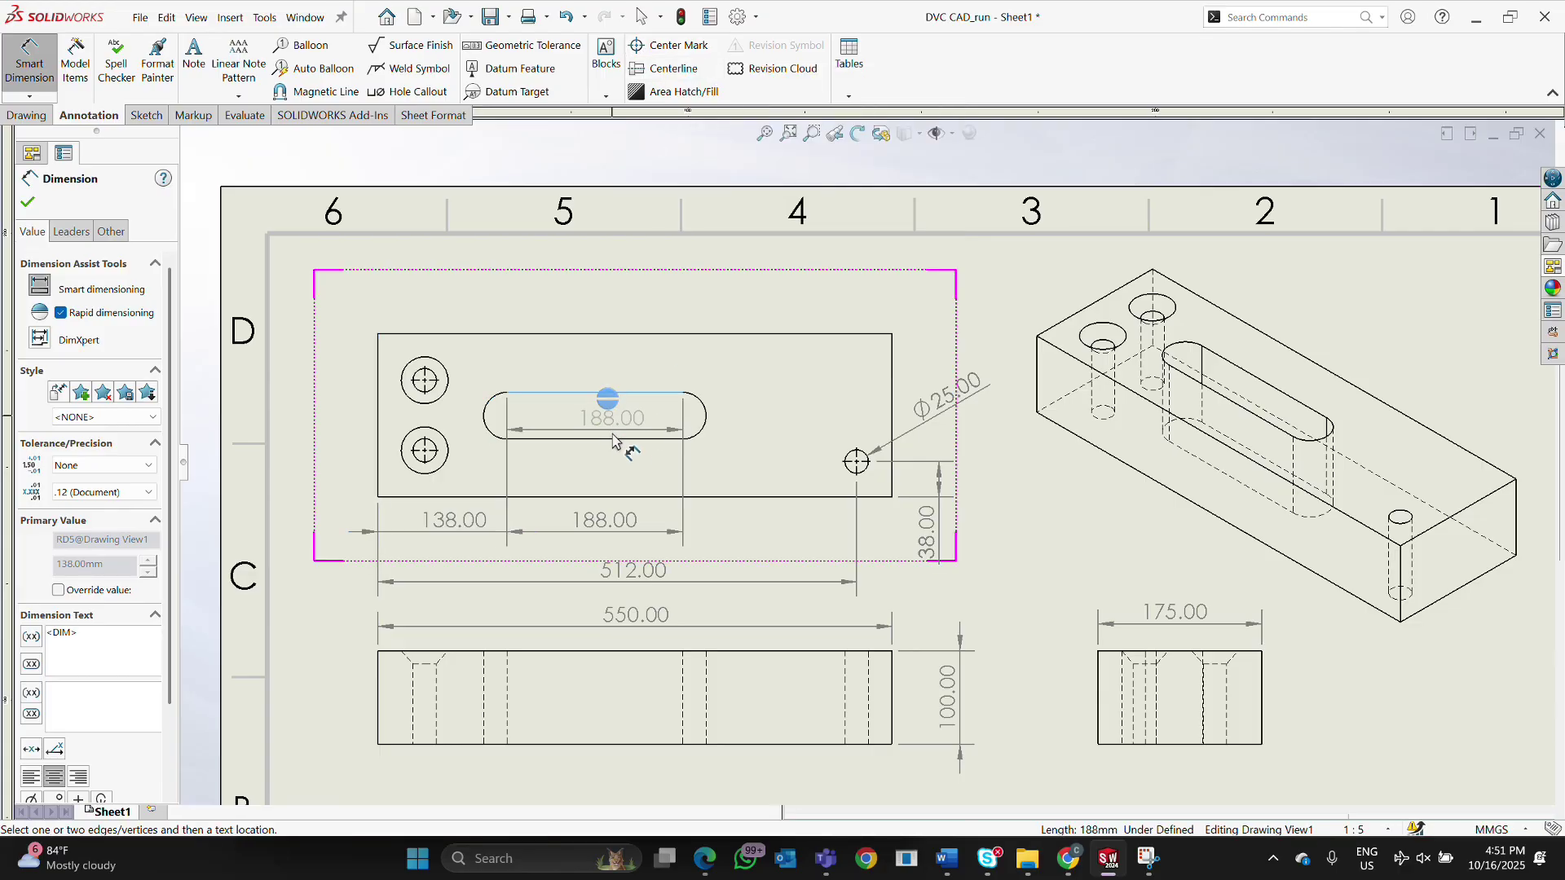
pyautogui.click(613, 440)
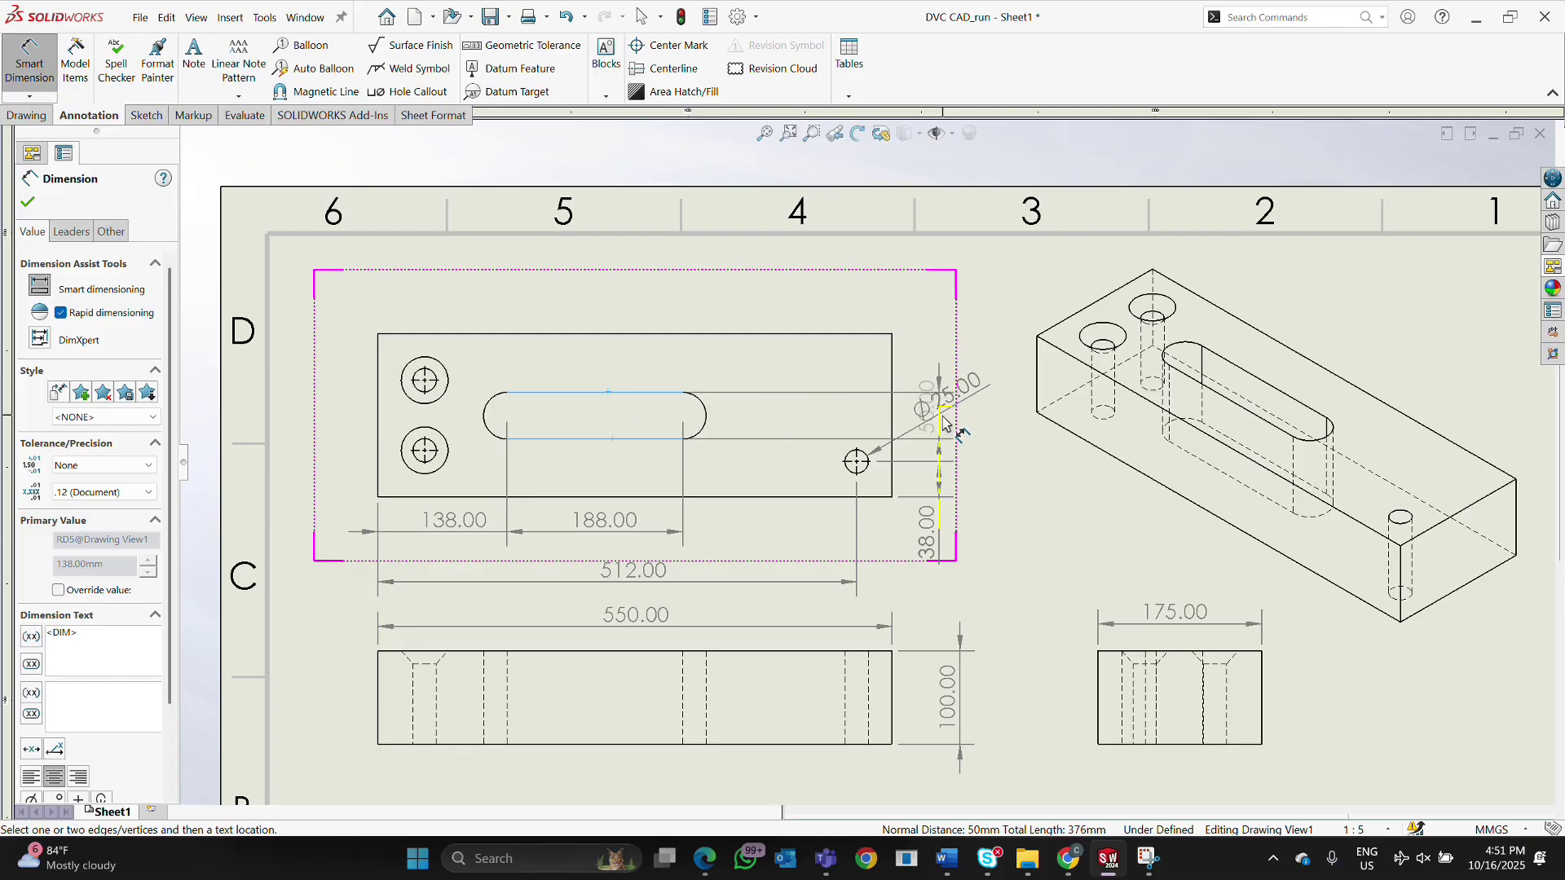
pyautogui.click(929, 349)
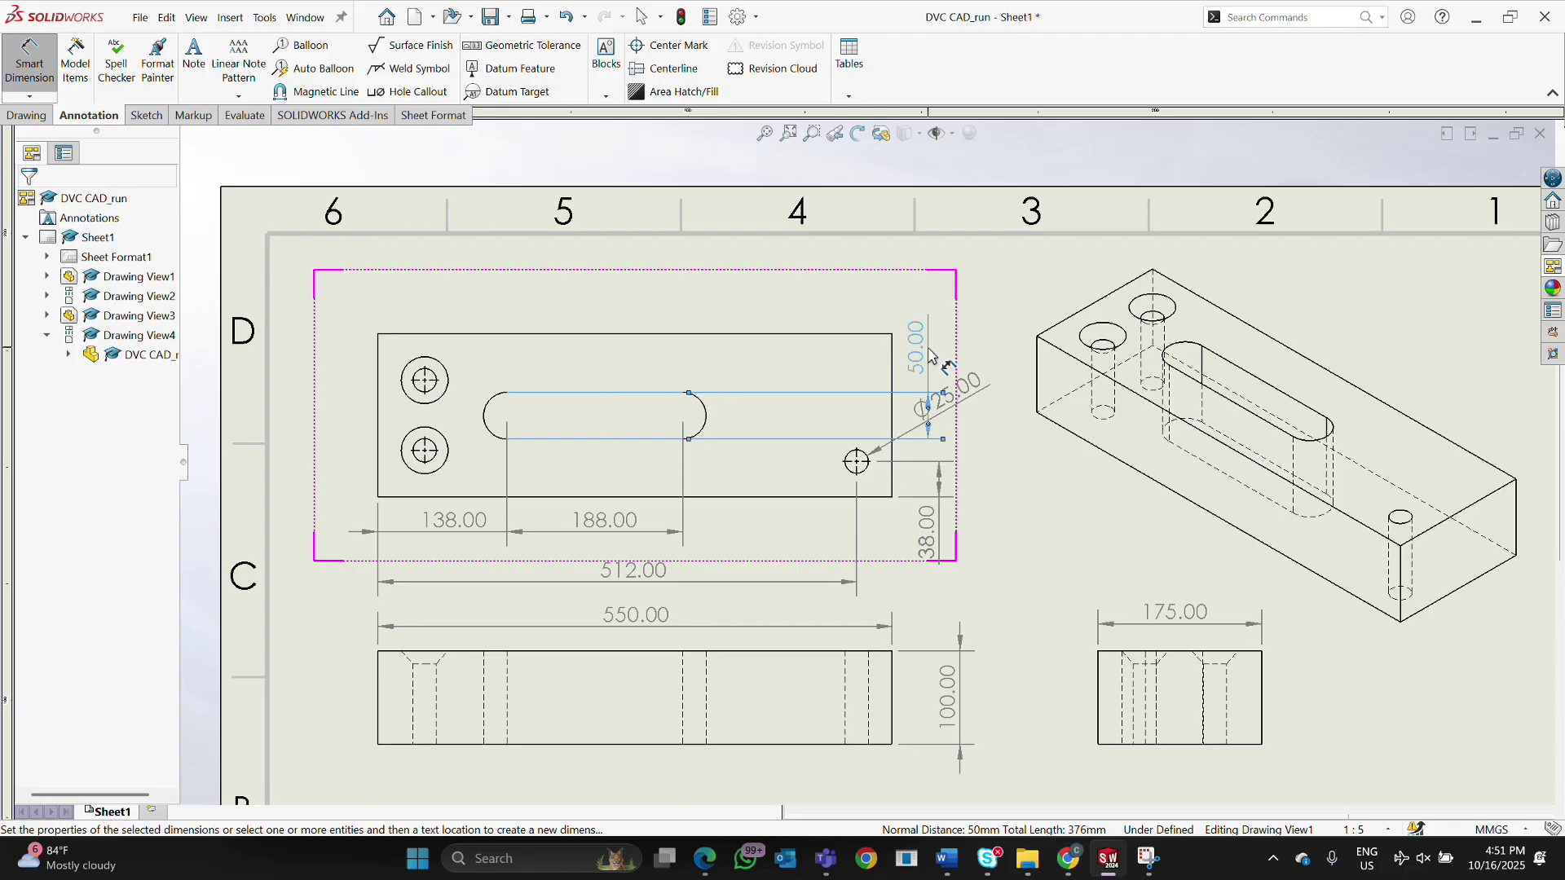
# Move the small hole's diameter text level with the hole outside the plate, and adjust the slot width and vertical hole dimensions around it.
pyautogui.moveTo(949, 398); pyautogui.dragTo(936, 453)
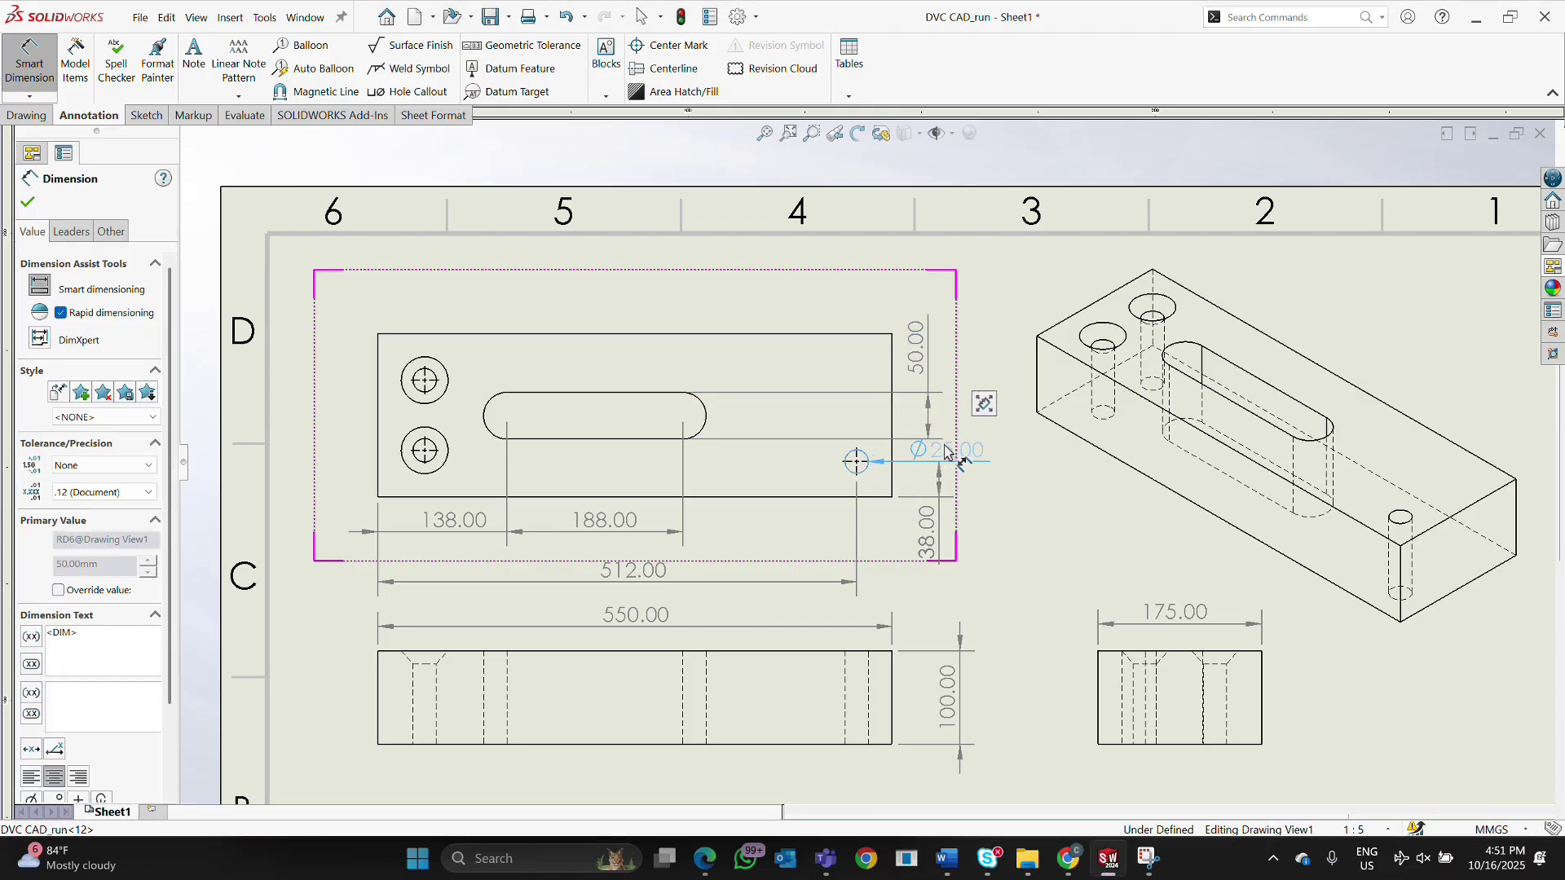
pyautogui.click(947, 450)
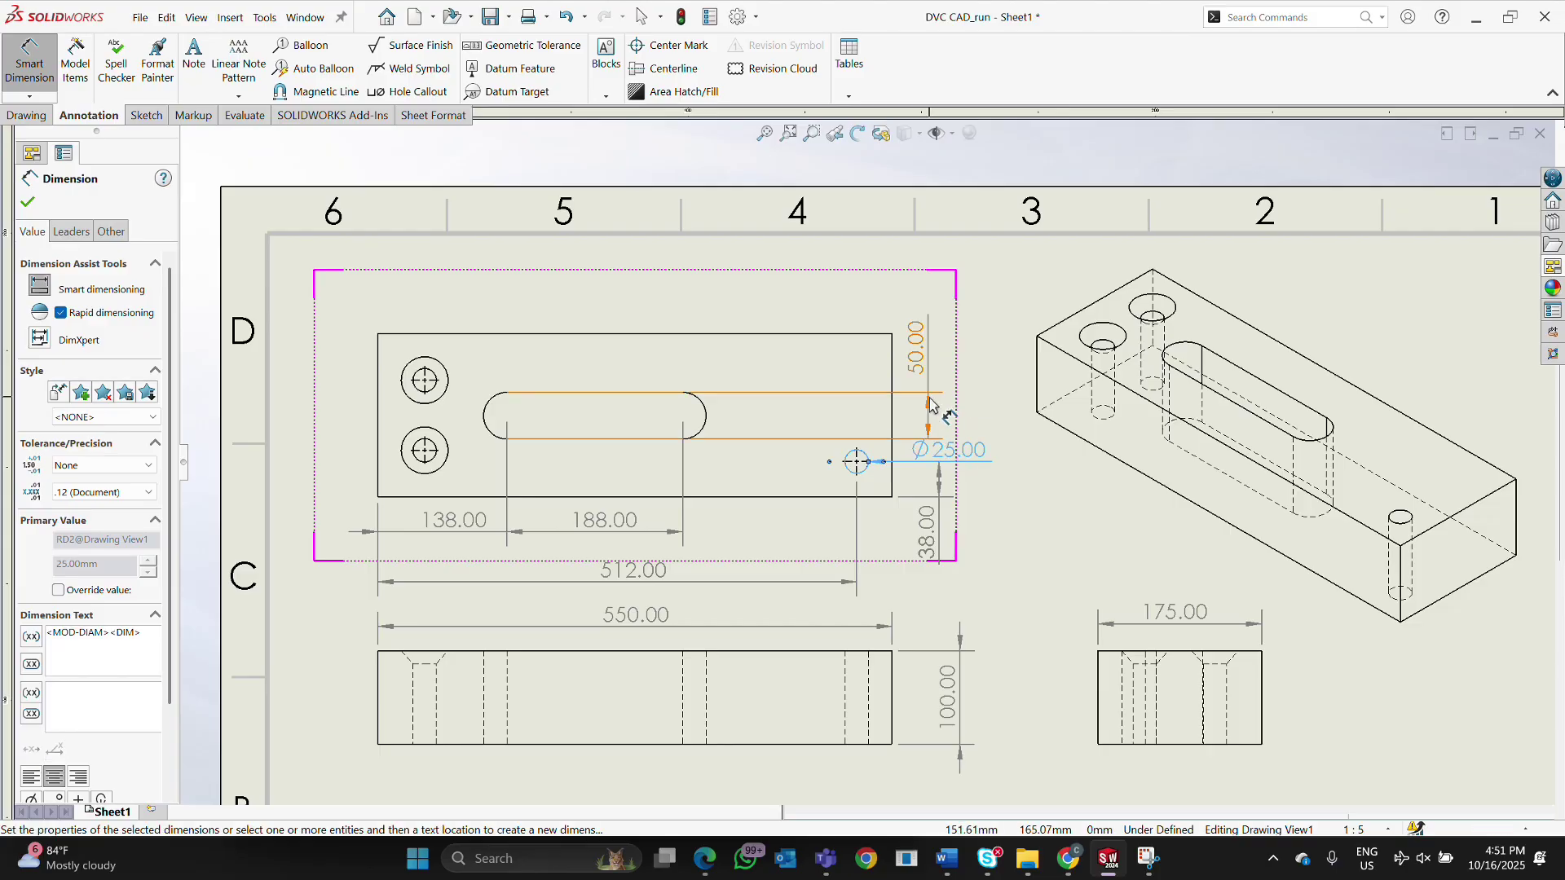
pyautogui.click(924, 348)
pyautogui.click(929, 530)
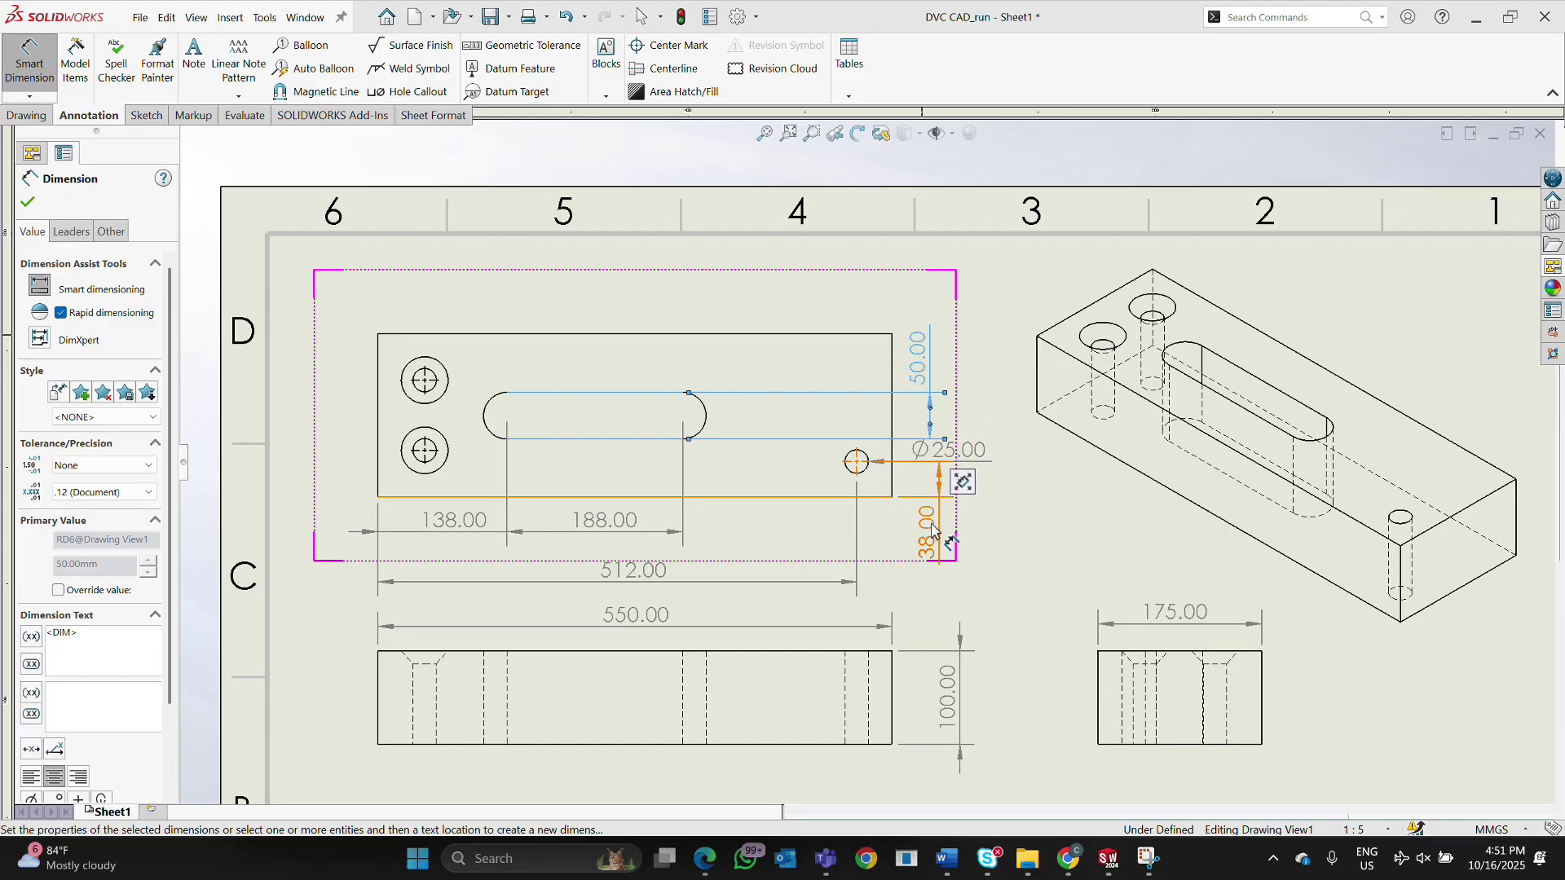
pyautogui.moveTo(928, 524); pyautogui.dragTo(929, 518)
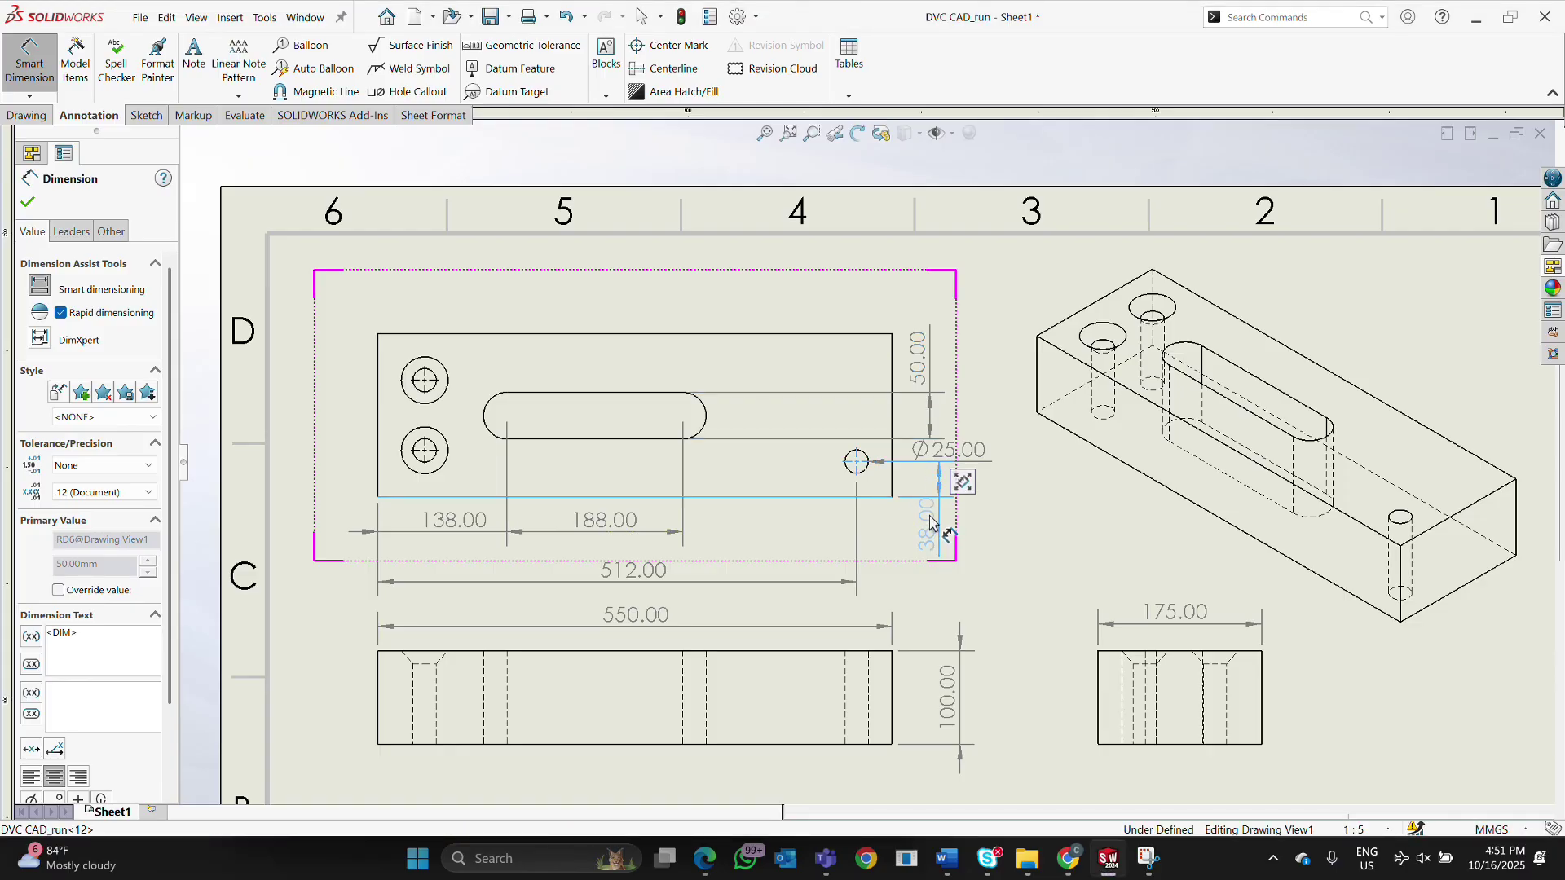
pyautogui.moveTo(931, 522); pyautogui.dragTo(932, 519)
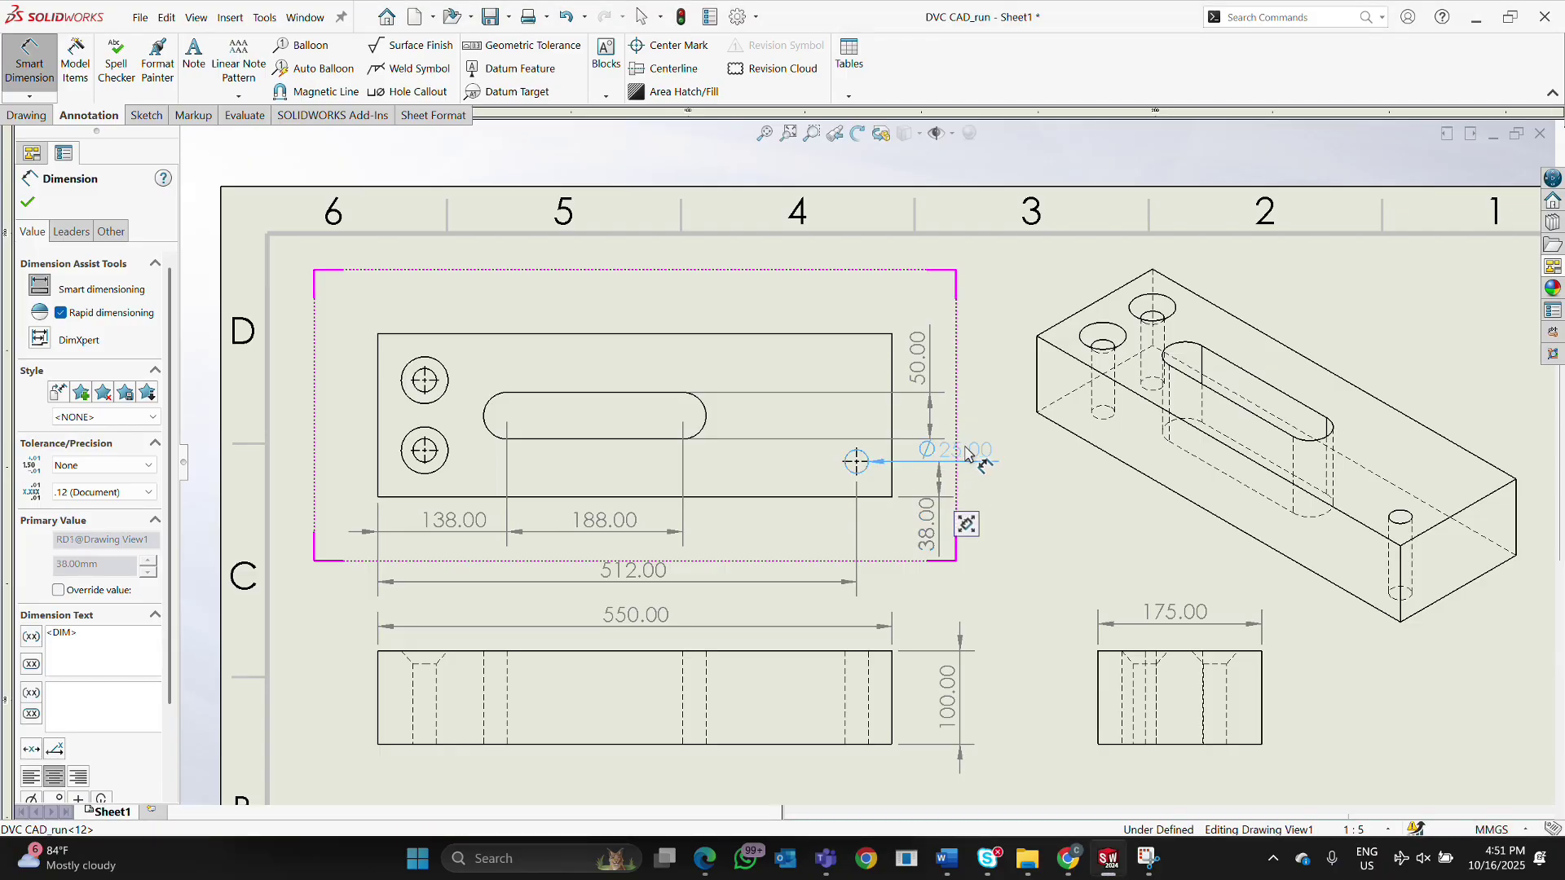
pyautogui.click(967, 454)
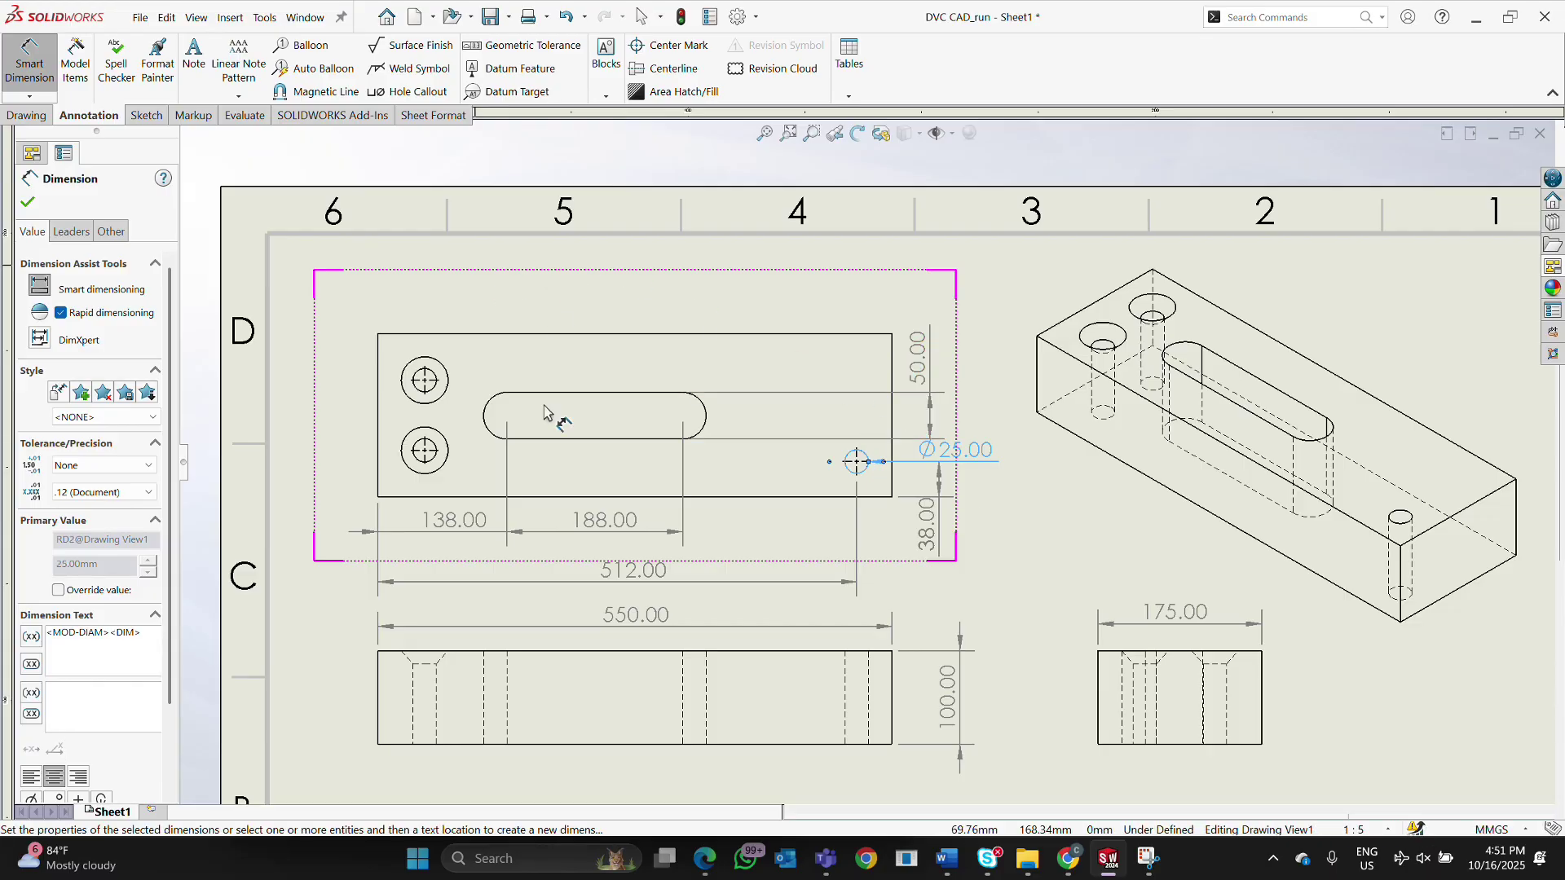
# Add a hole callout to the upper countersunk hole, placing its text above the top view's upper-left corner.
pyautogui.click(412, 91)
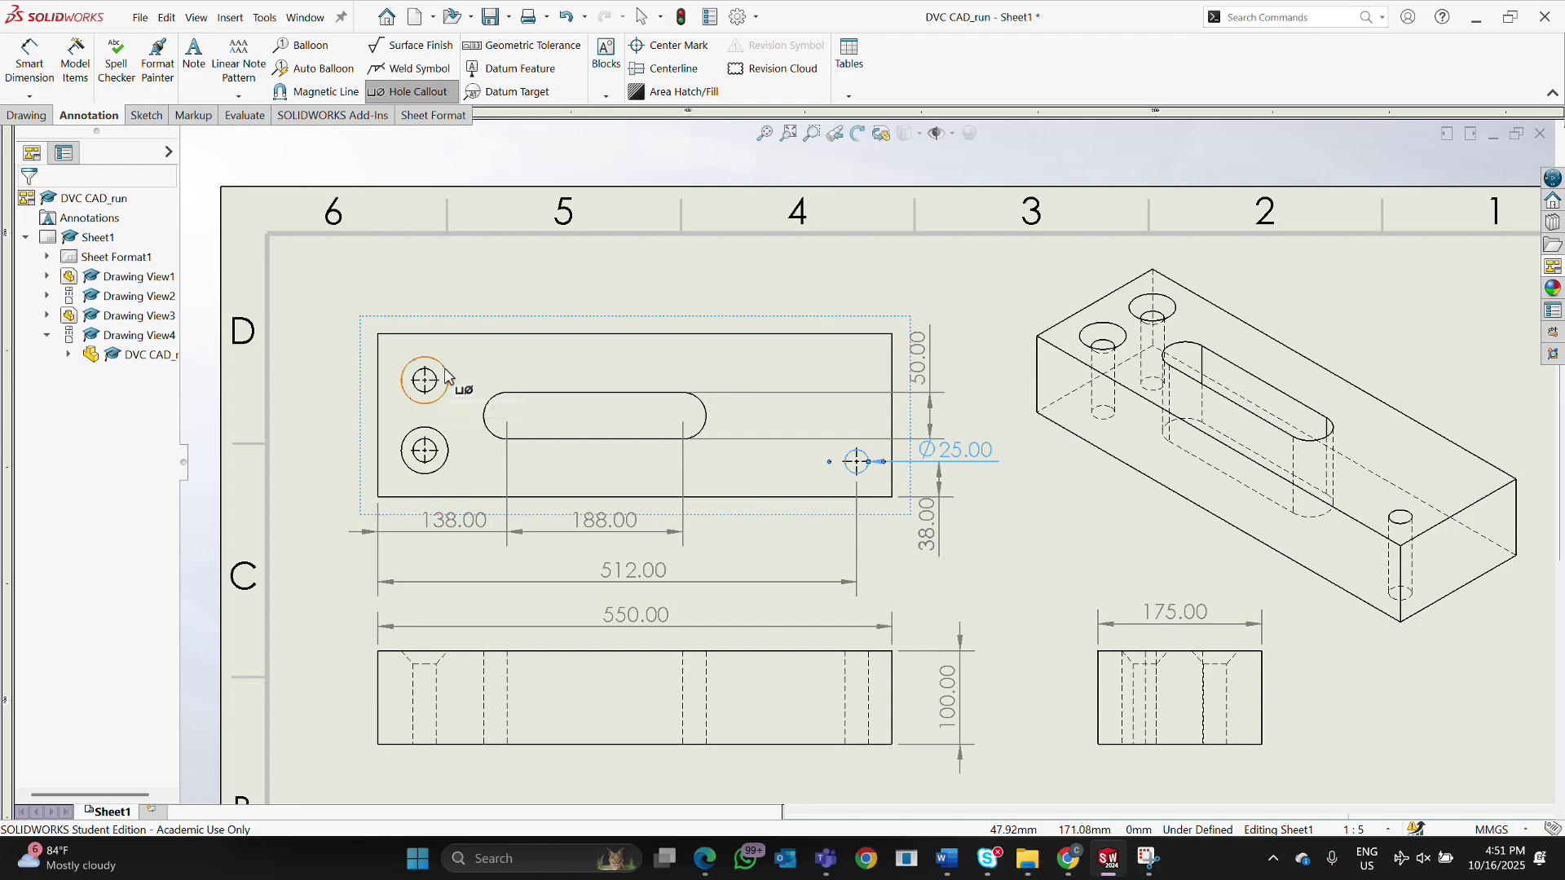
pyautogui.click(446, 377)
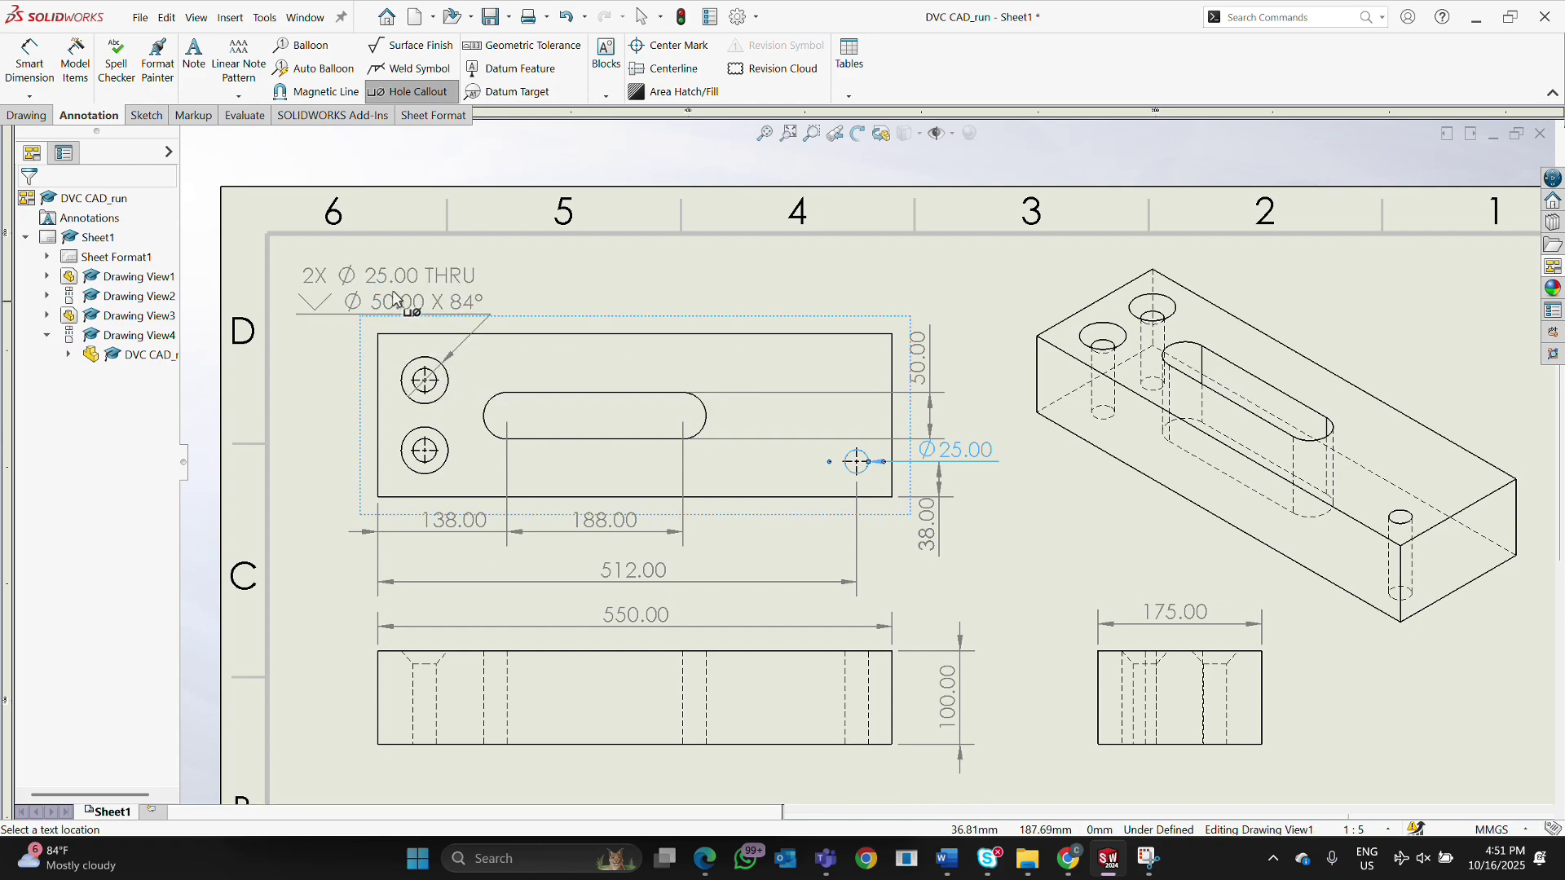
pyautogui.click(393, 299)
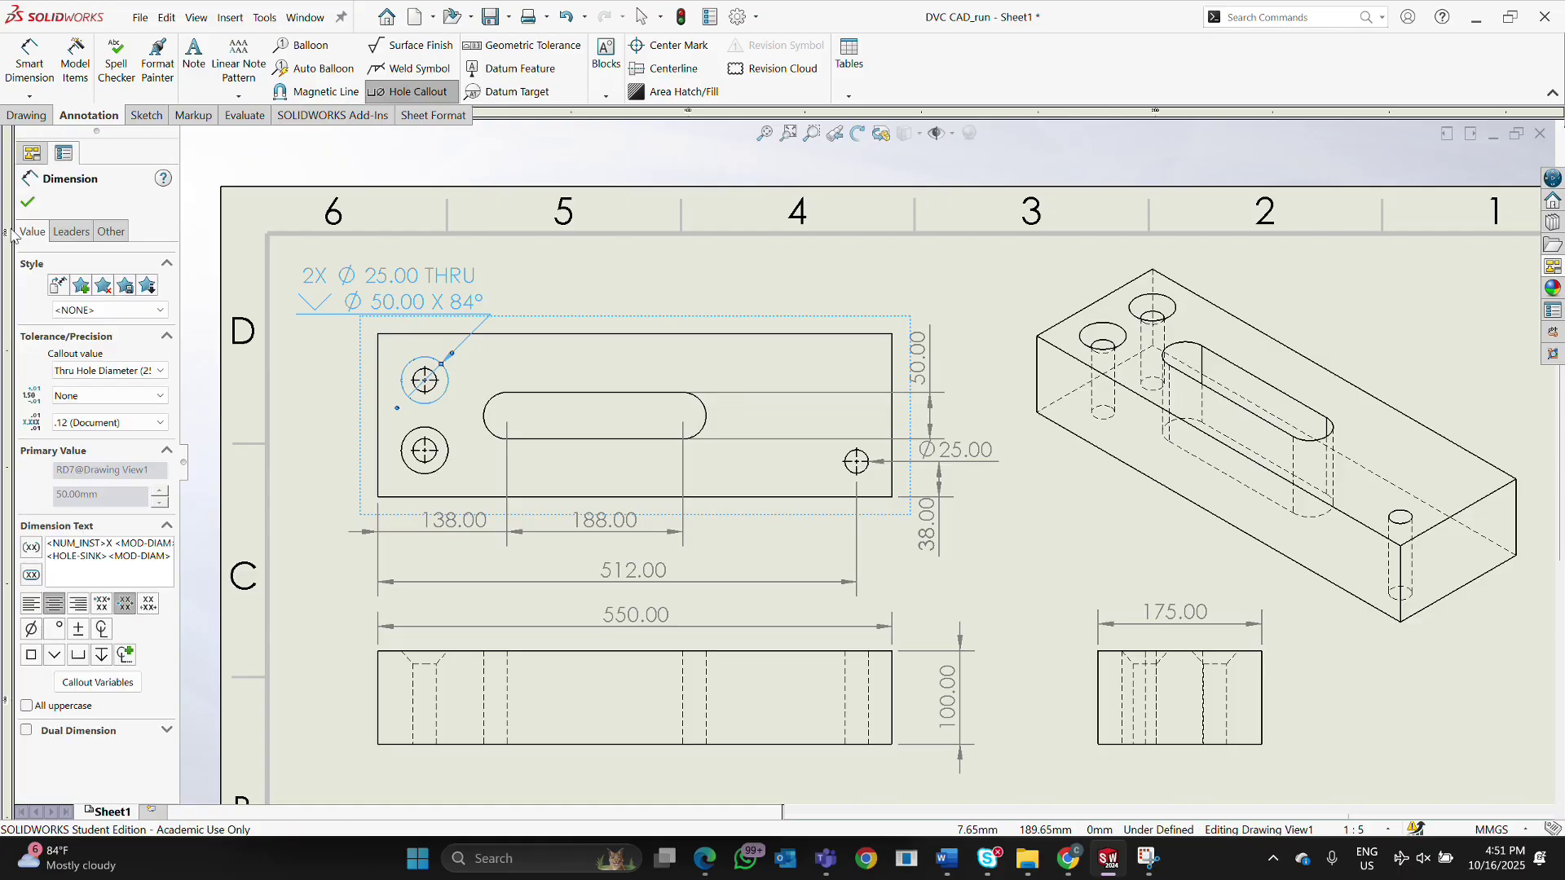
pyautogui.press('Escape')
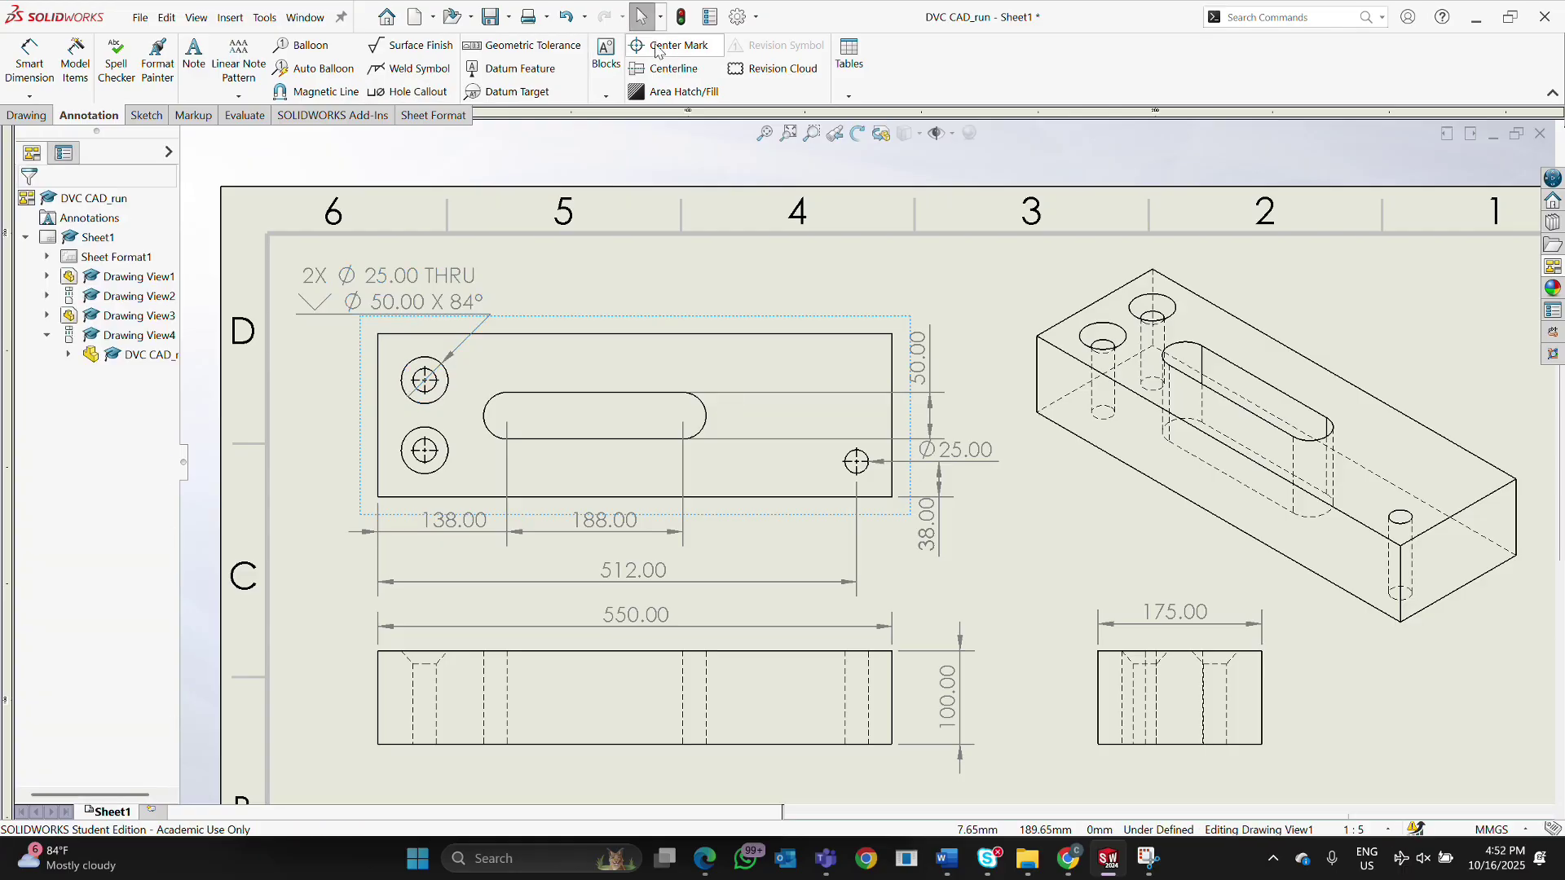
# Add center marks to the top view's slot using the slot ends option for straight slots.
pyautogui.click(658, 47)
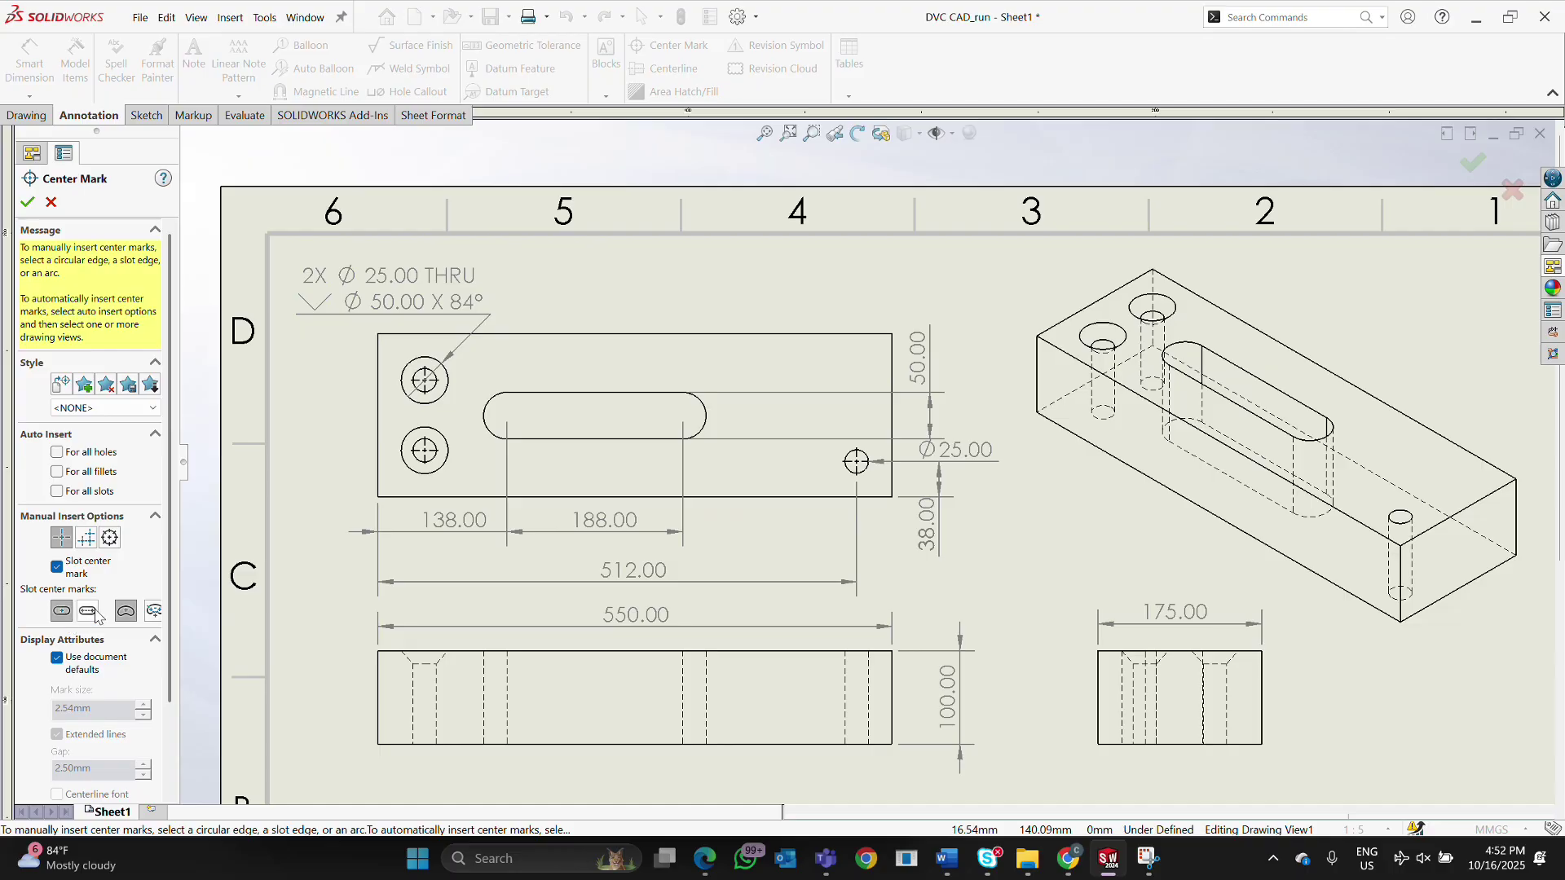
pyautogui.click(88, 611)
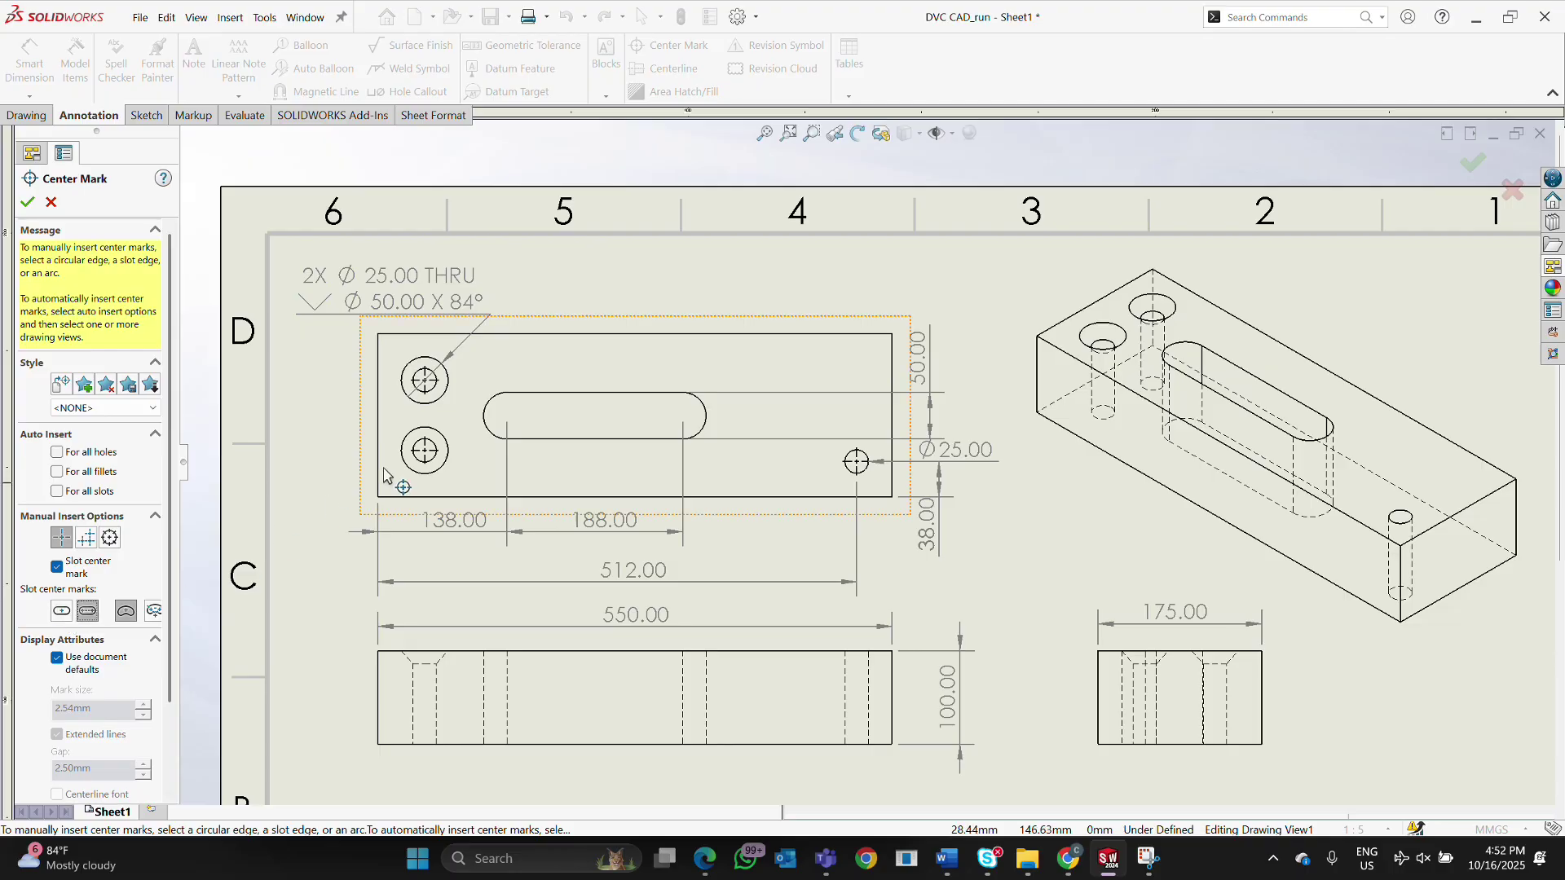
pyautogui.click(593, 395)
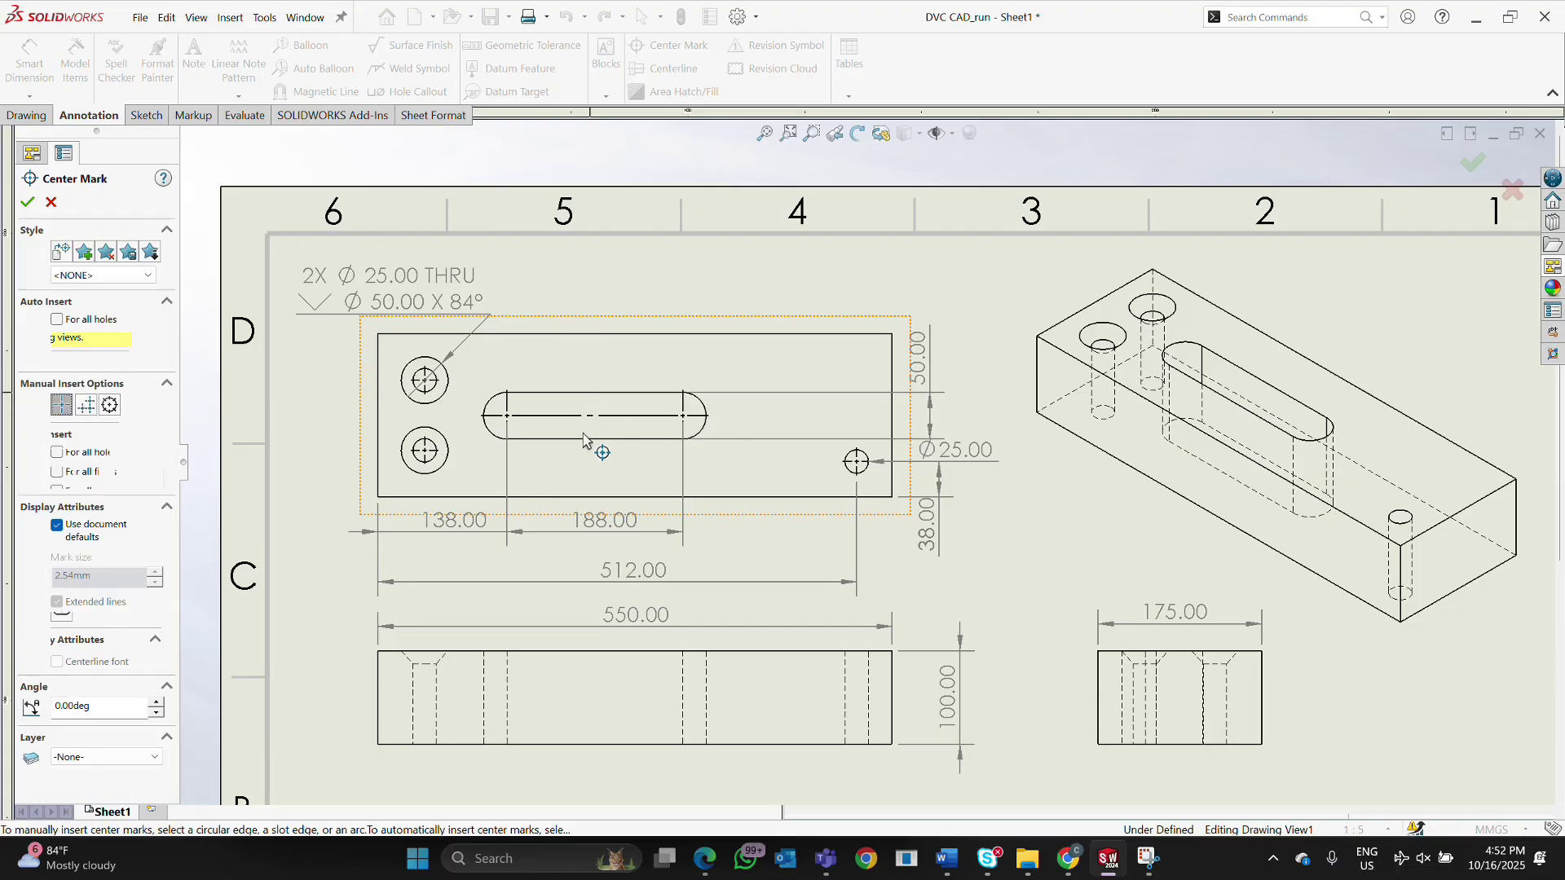
pyautogui.click(27, 203)
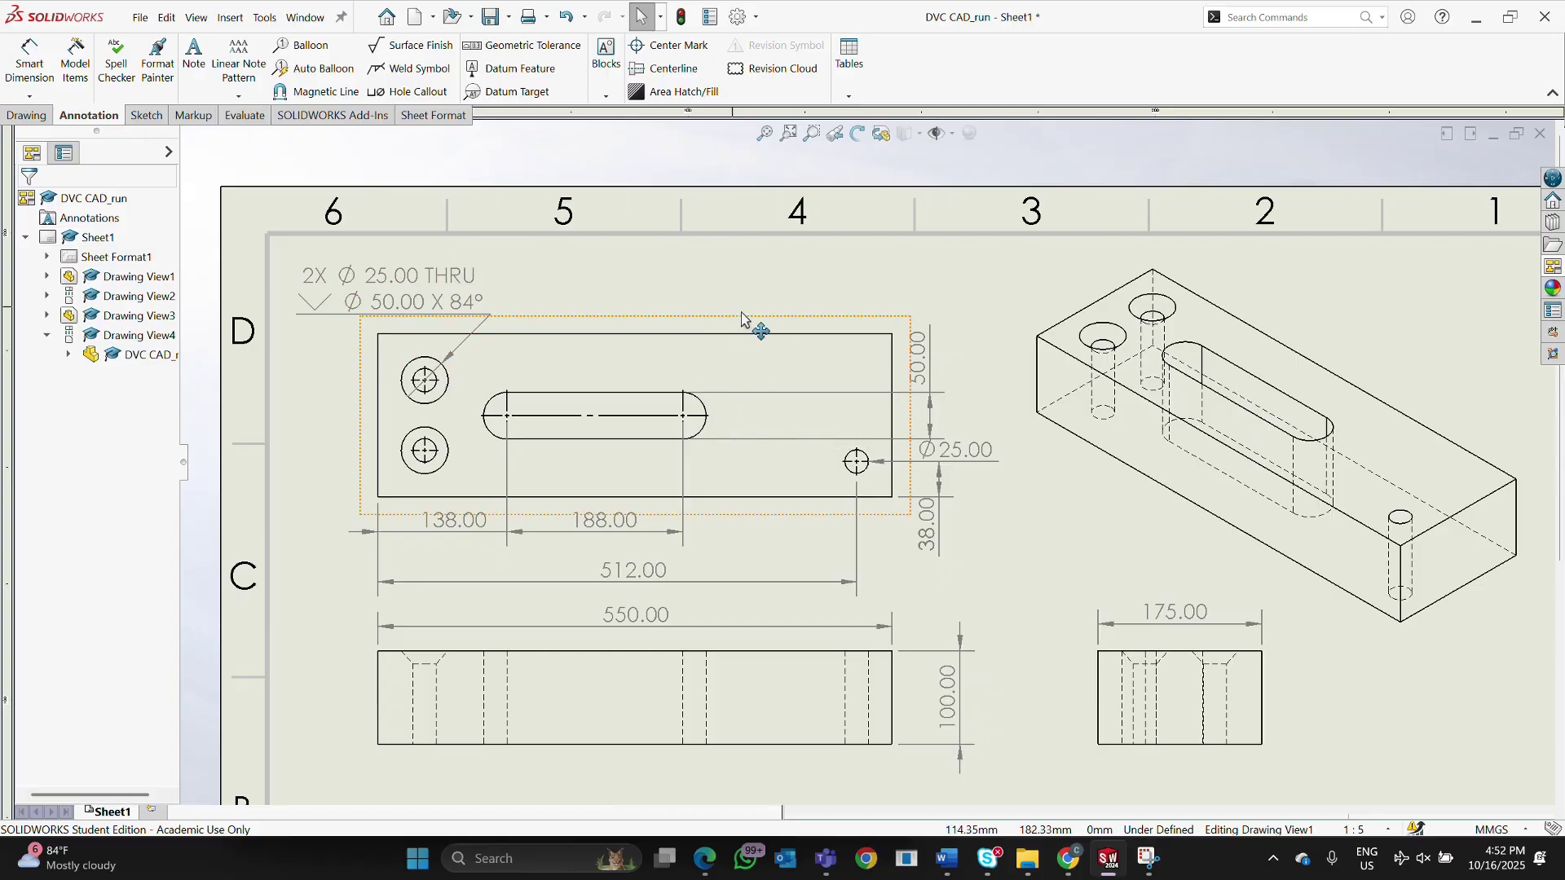
# Delete the front view's height dimension.
pyautogui.scroll(1, 964, 290)
pyautogui.scroll(1, 974, 297)
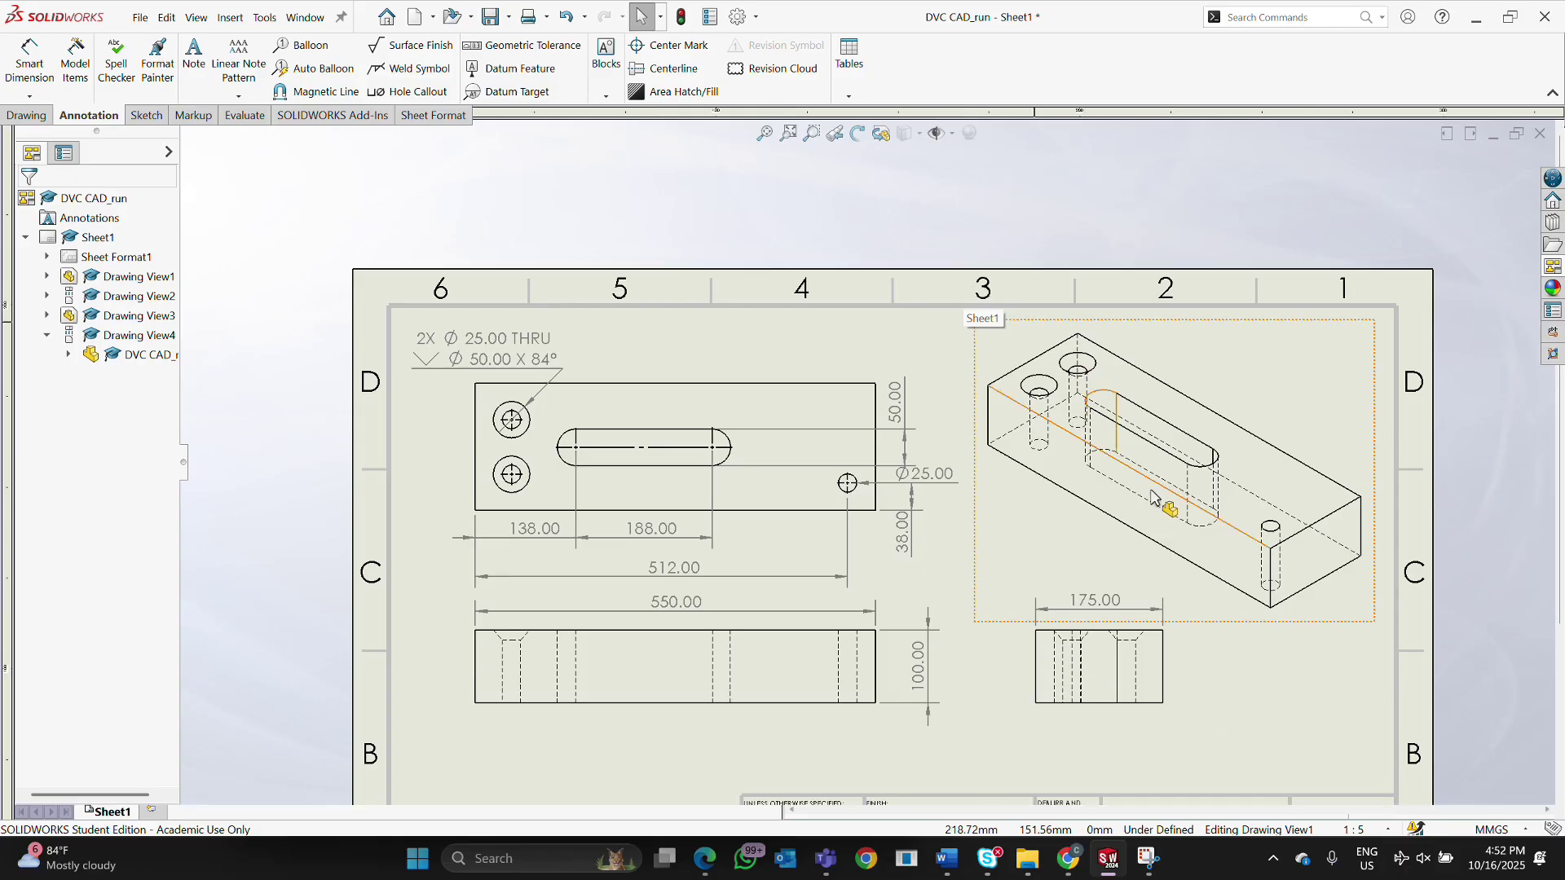
pyautogui.scroll(1, 1149, 501)
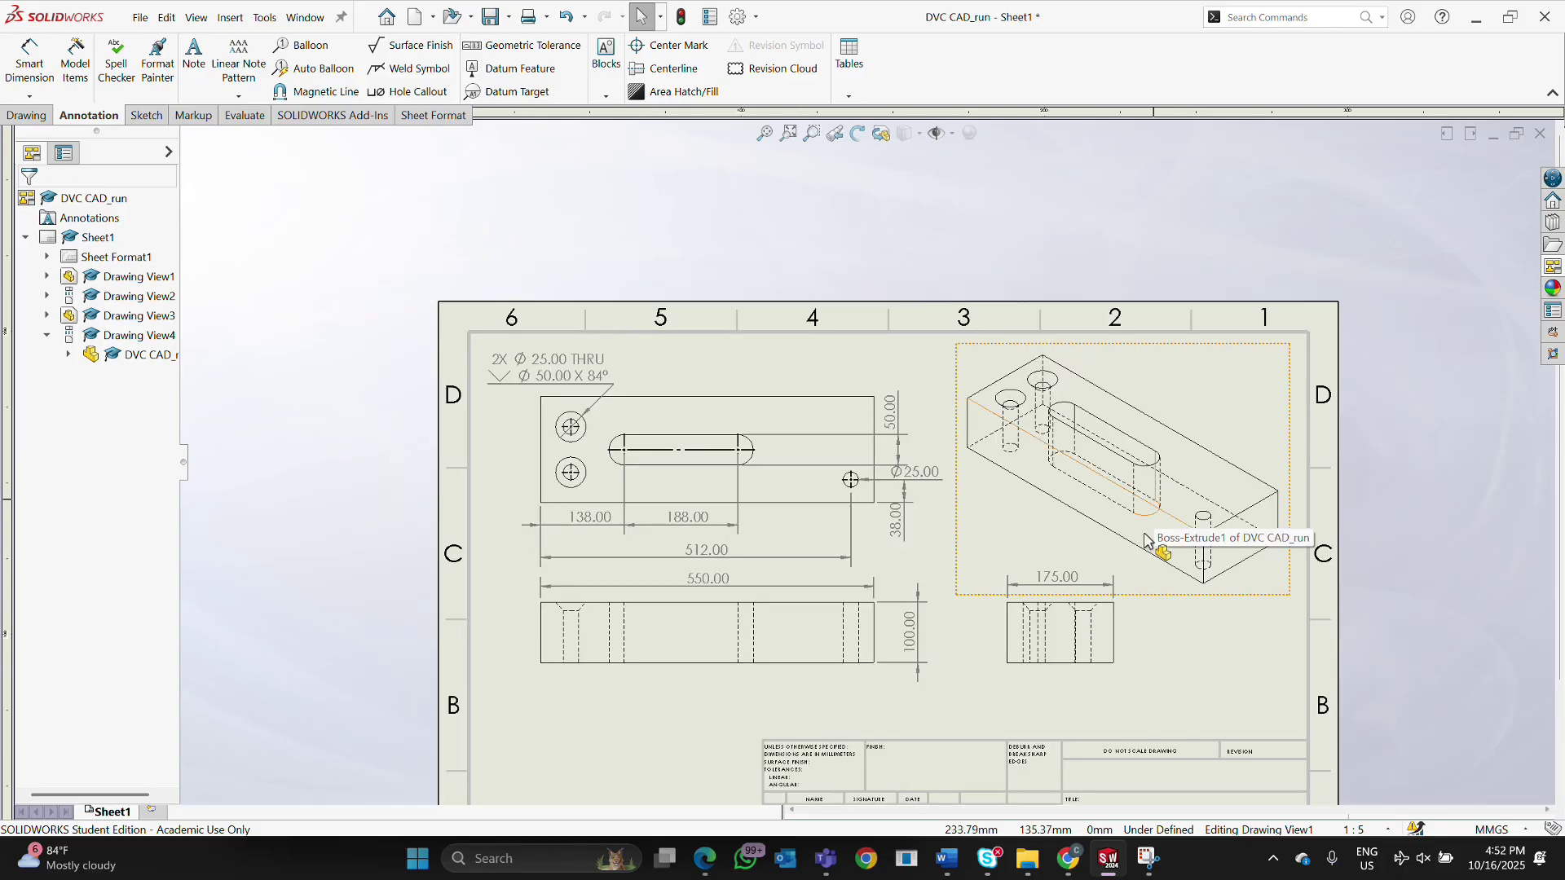
pyautogui.click(911, 636)
pyautogui.press('Delete')
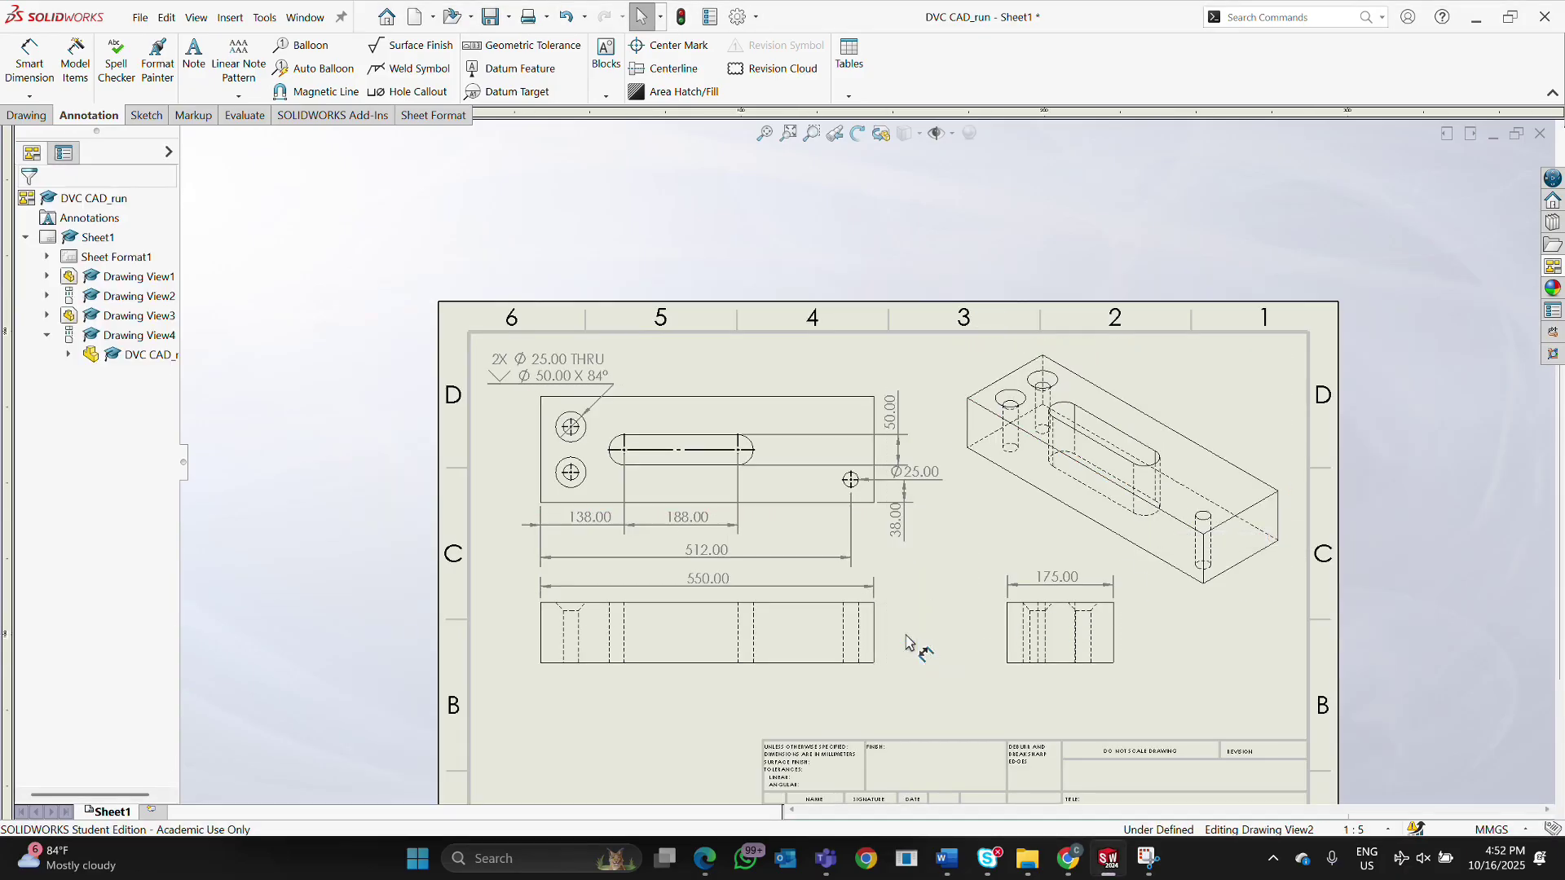
# Dimension the side view's height, placing the dimension to the left of that view.
pyautogui.click(35, 74)
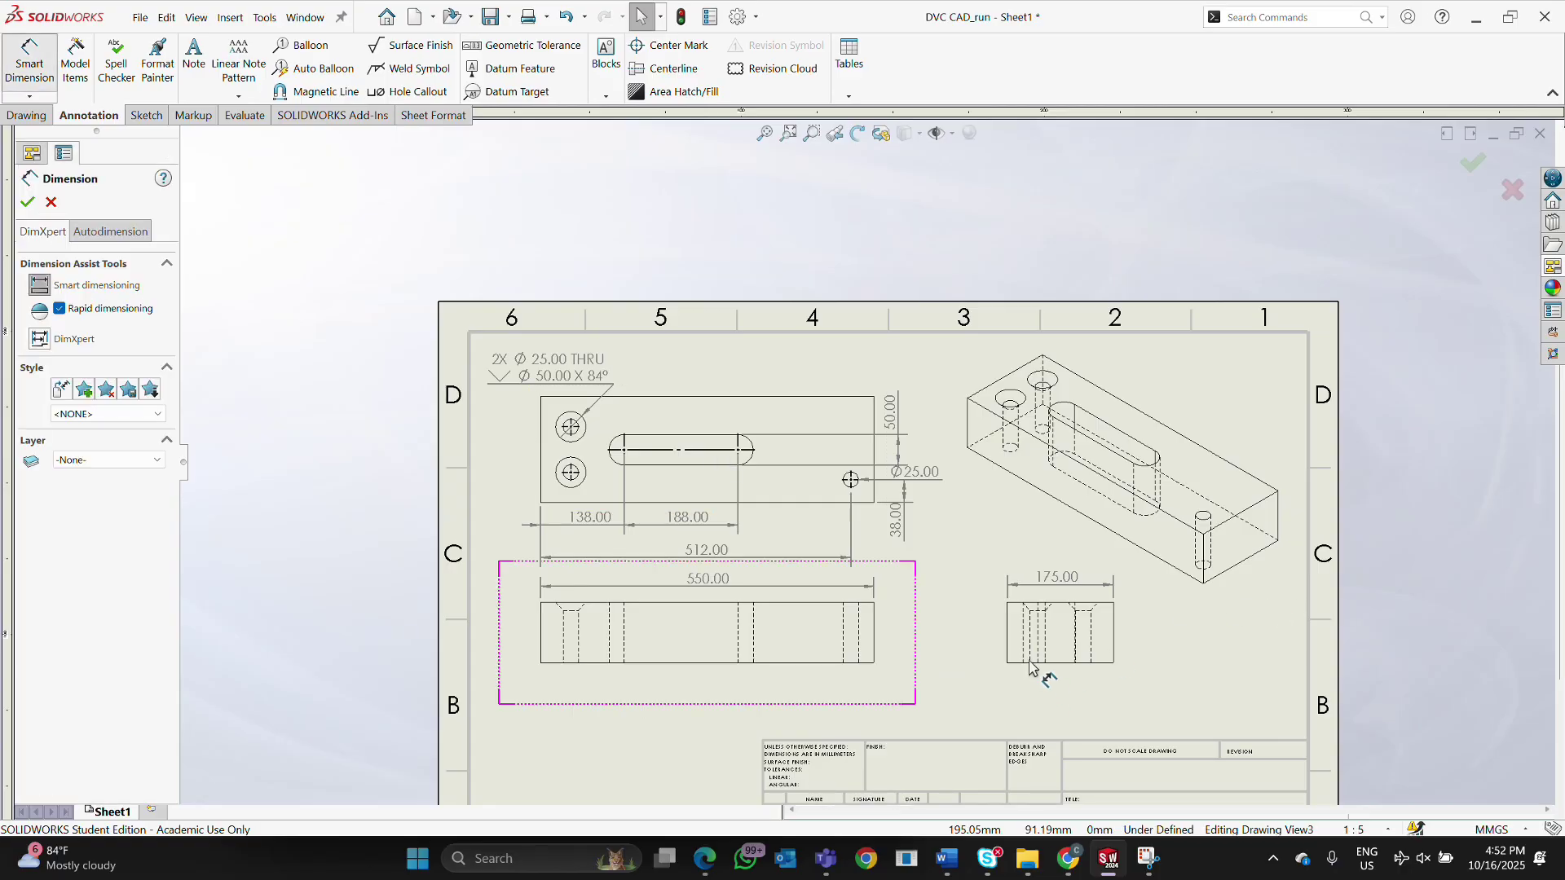
pyautogui.click(1009, 640)
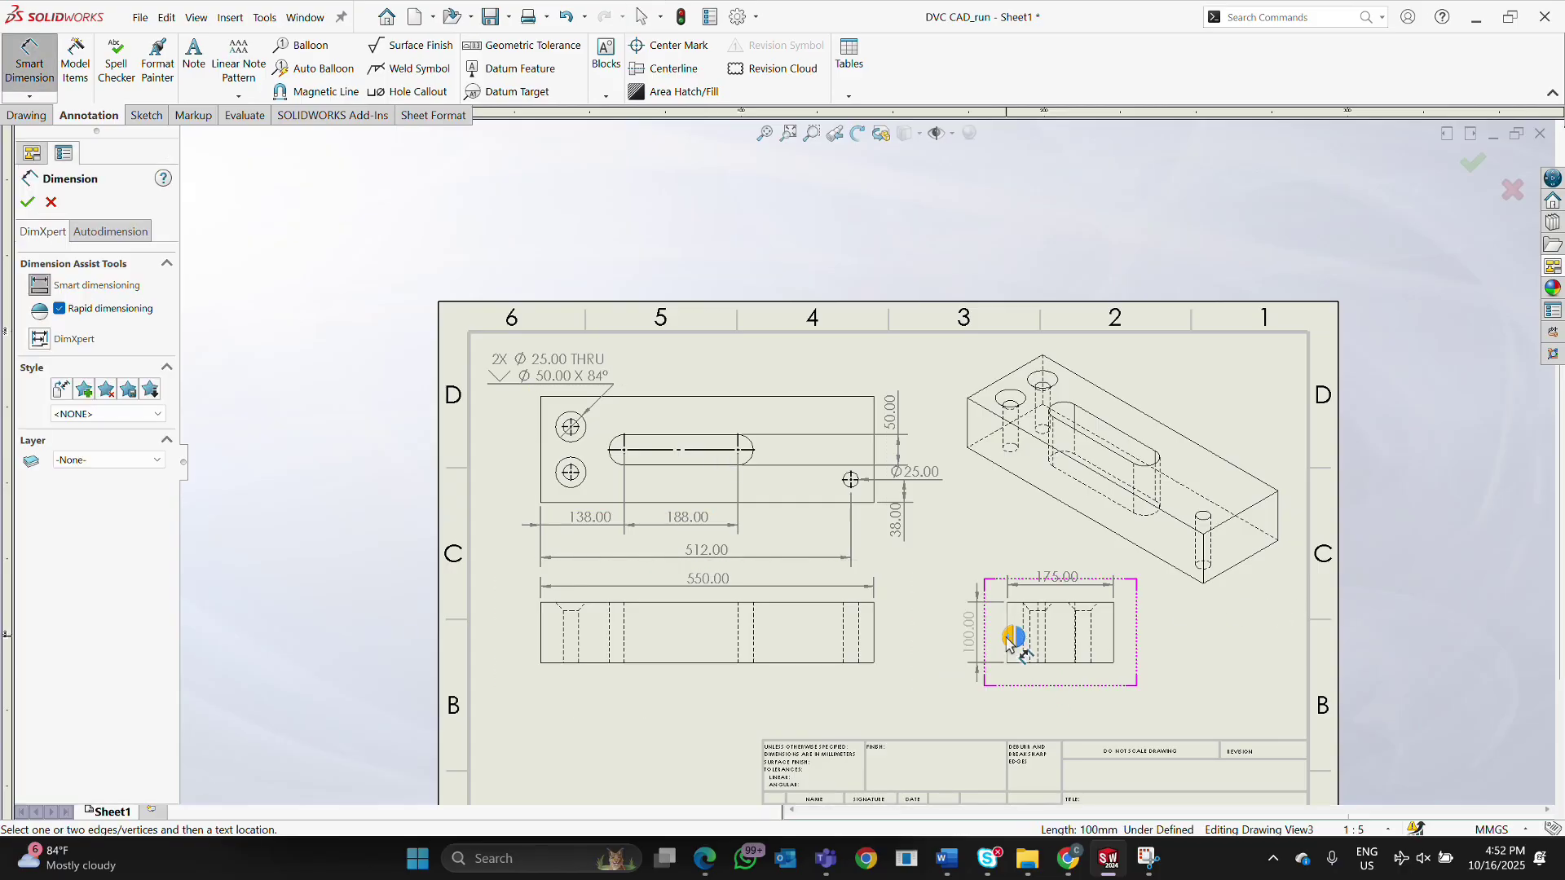
pyautogui.click(960, 646)
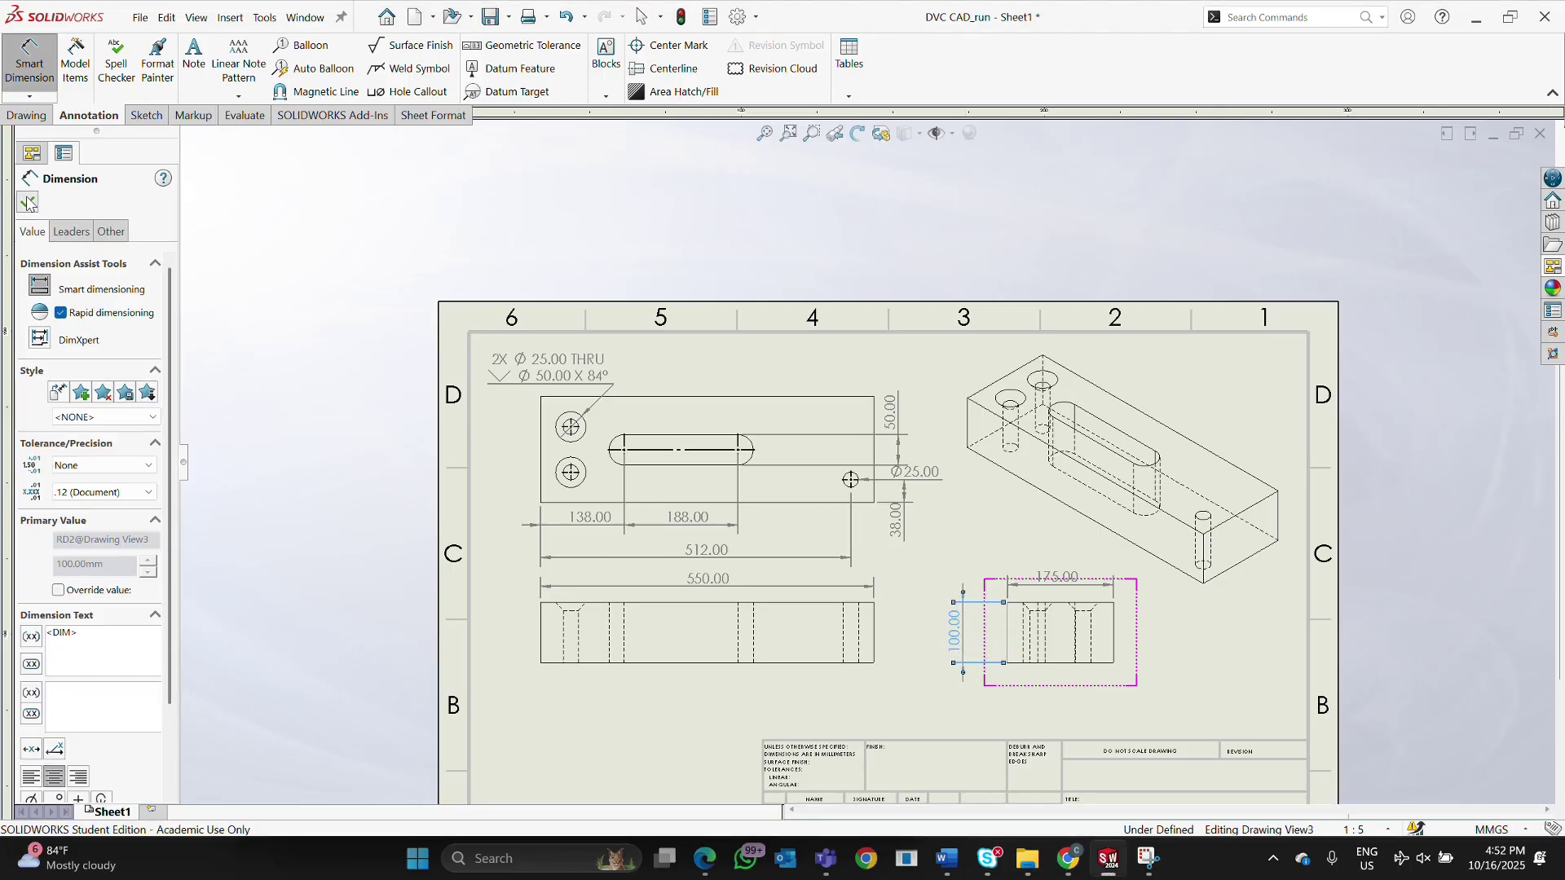
pyautogui.press('Escape')
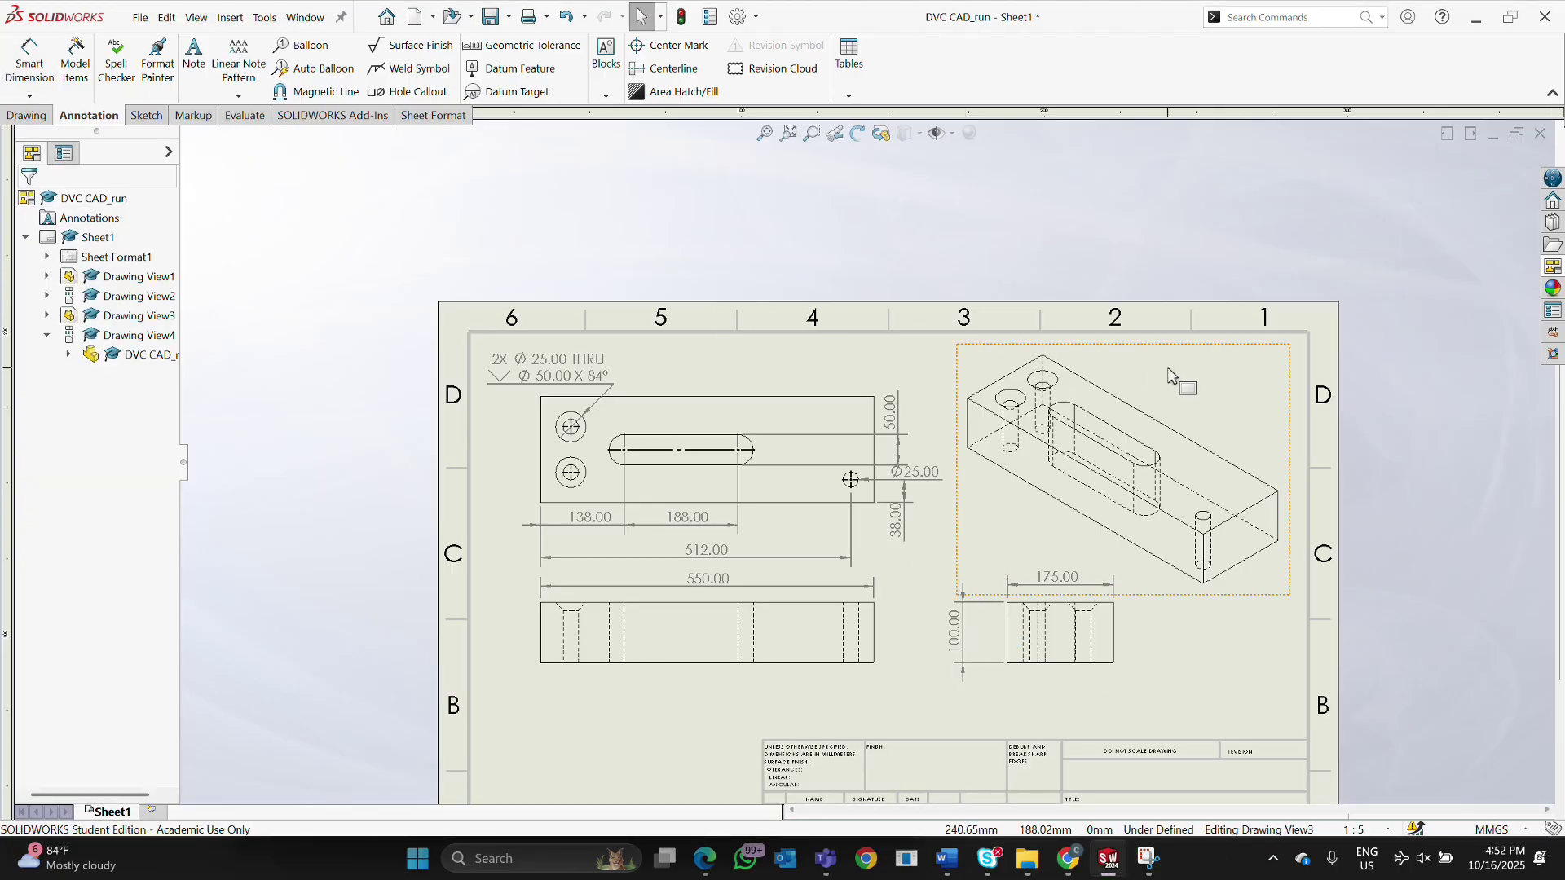
pyautogui.scroll(-1, 1165, 379)
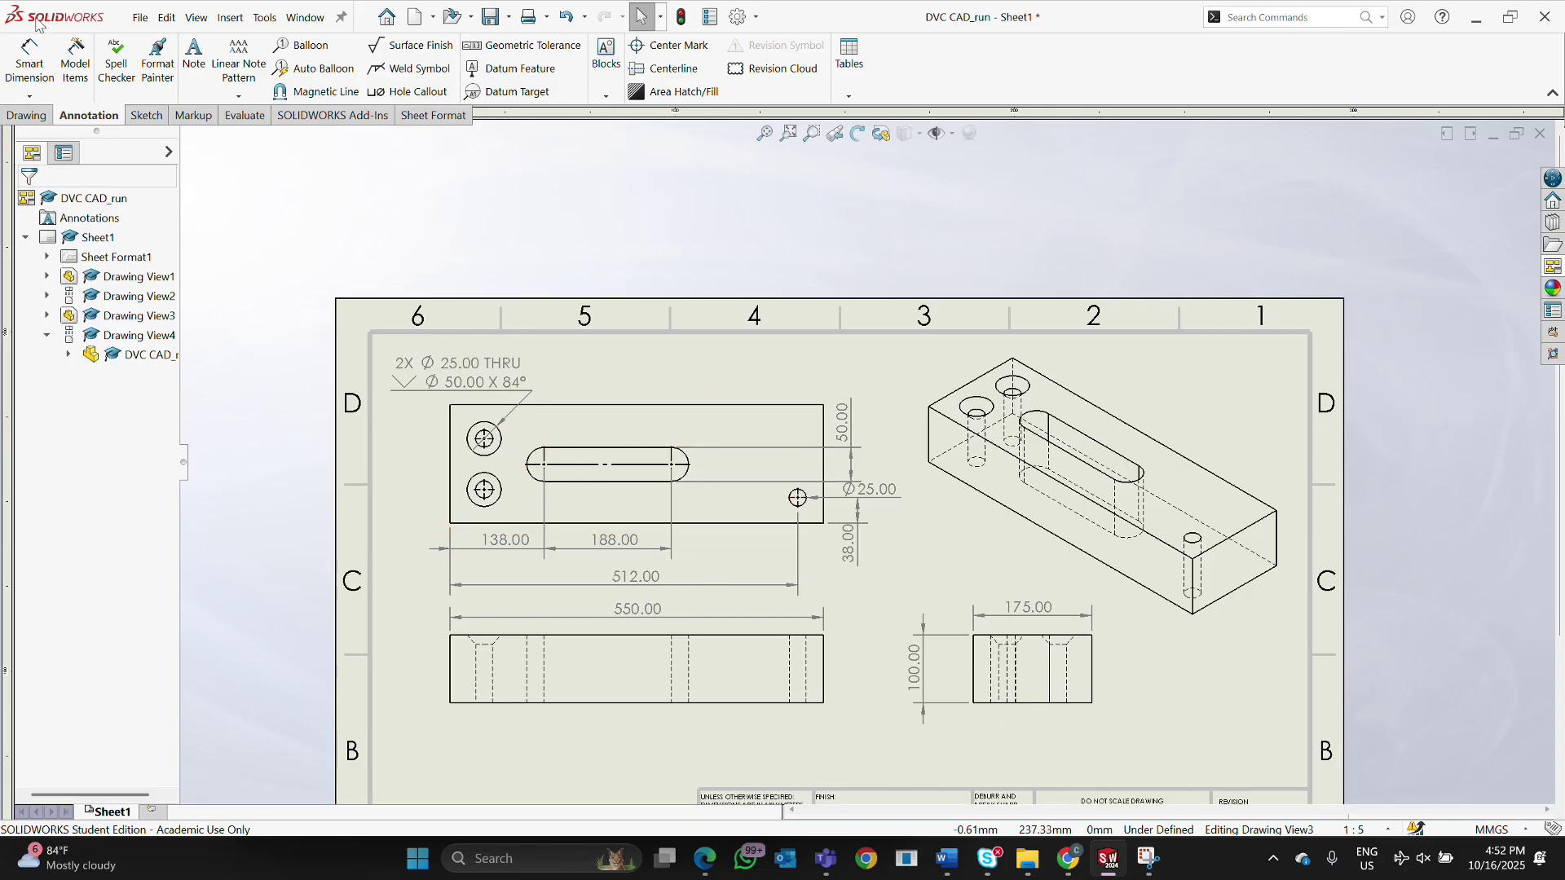
pyautogui.click(30, 61)
pyautogui.scroll(-4, 450, 383)
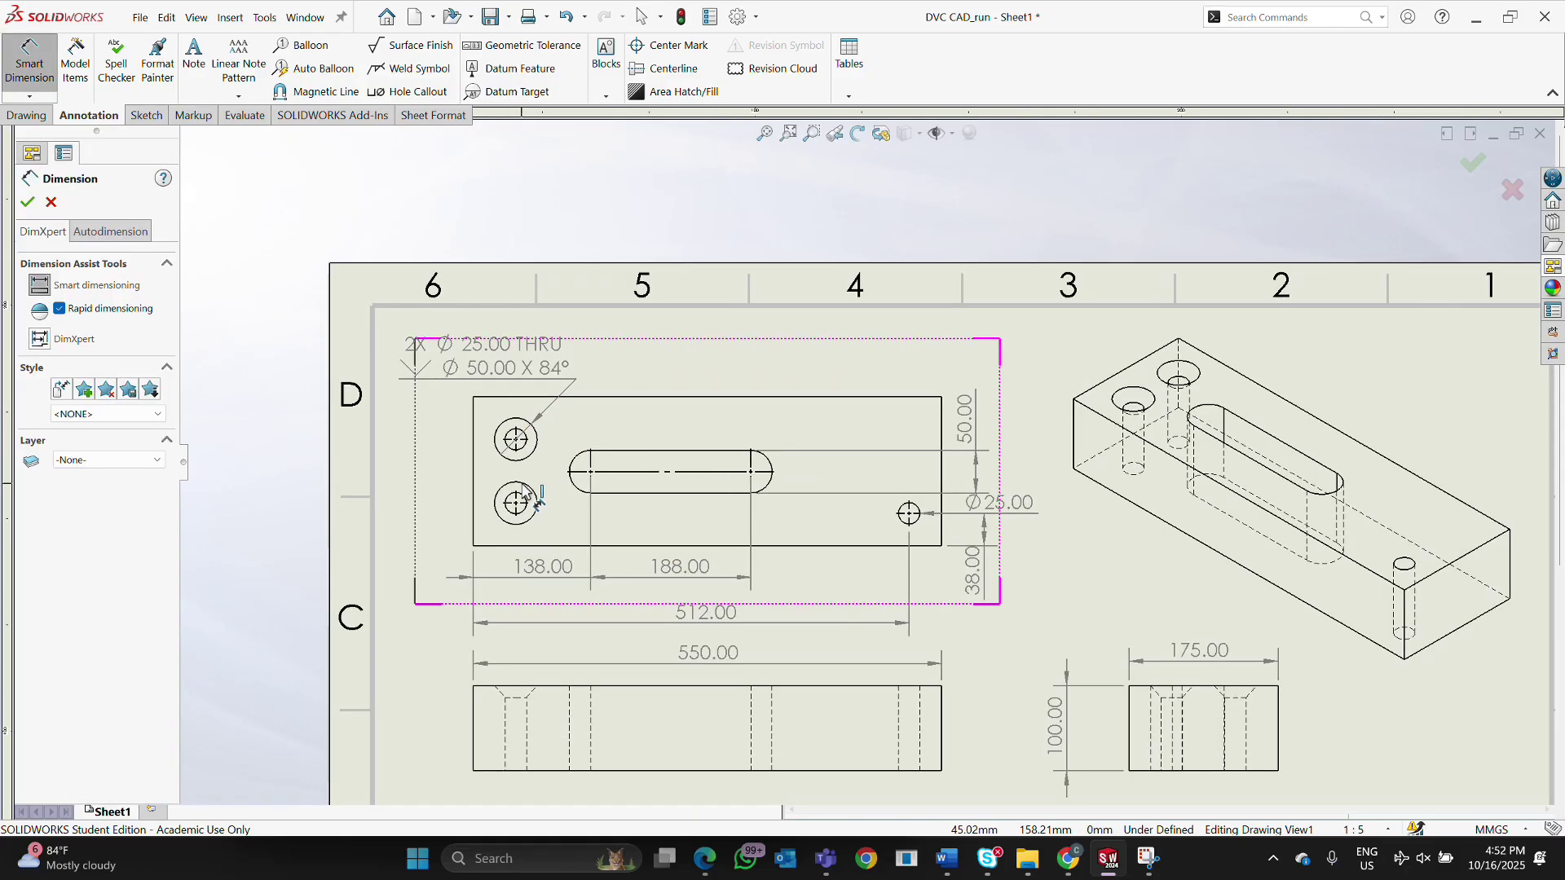
pyautogui.click(534, 434)
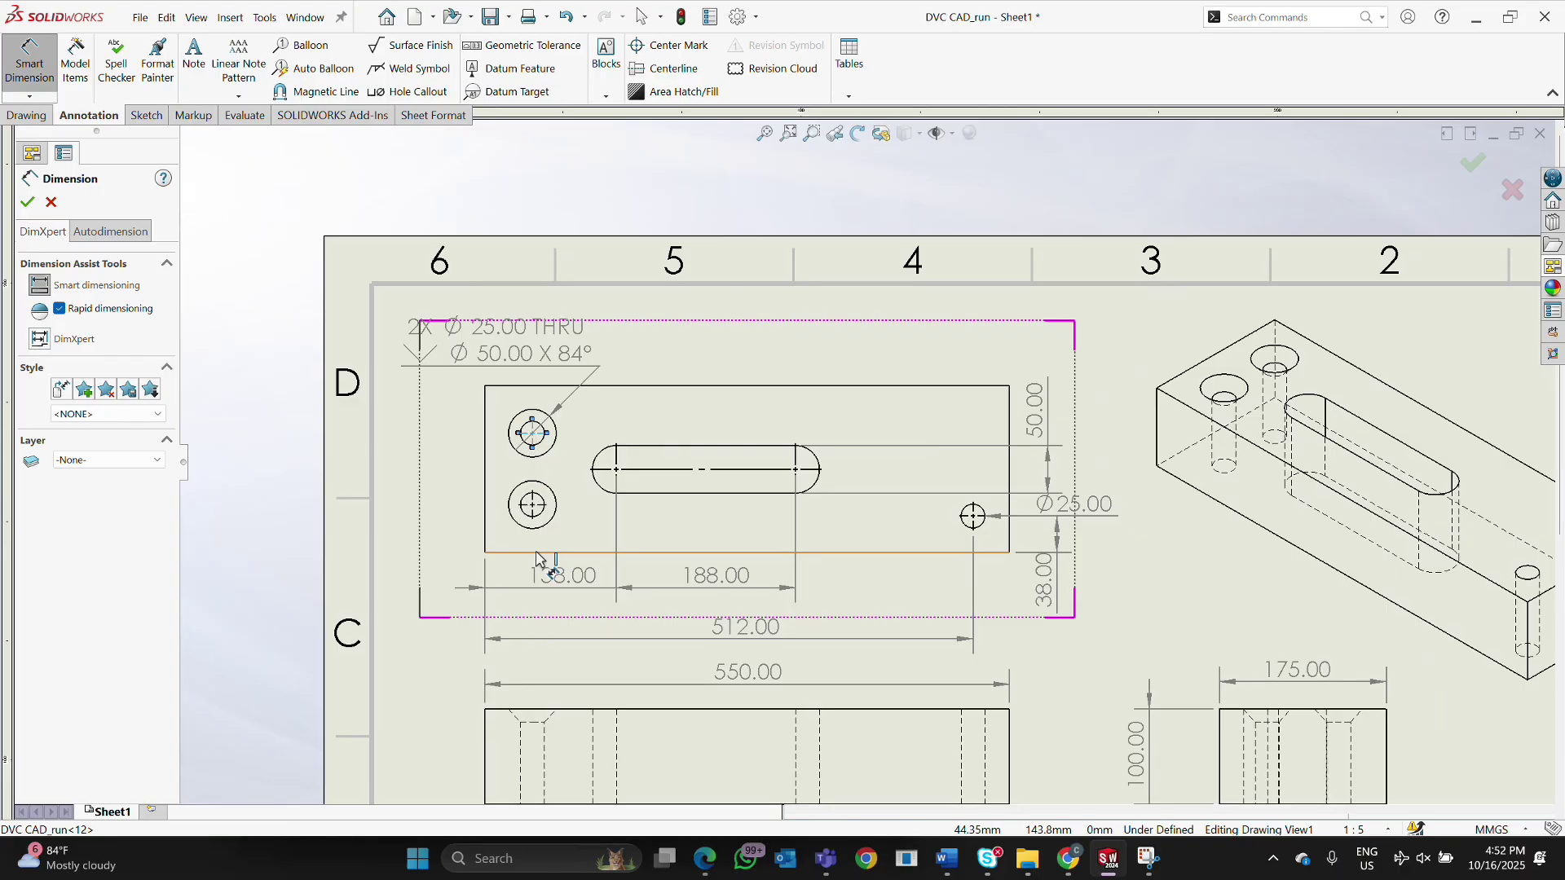
pyautogui.click(537, 553)
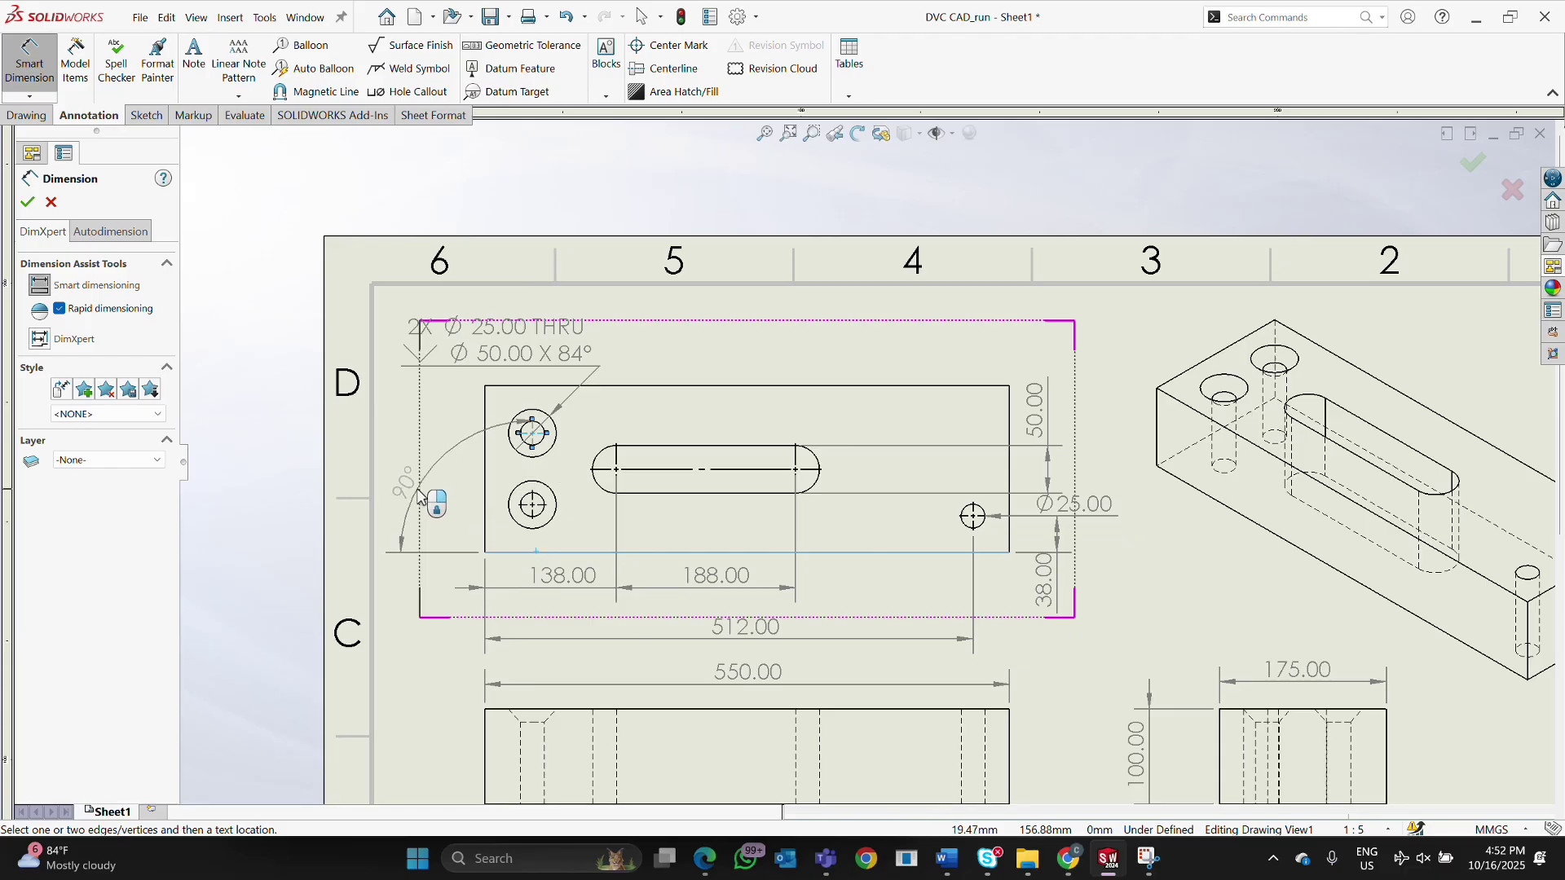
pyautogui.press('Escape')
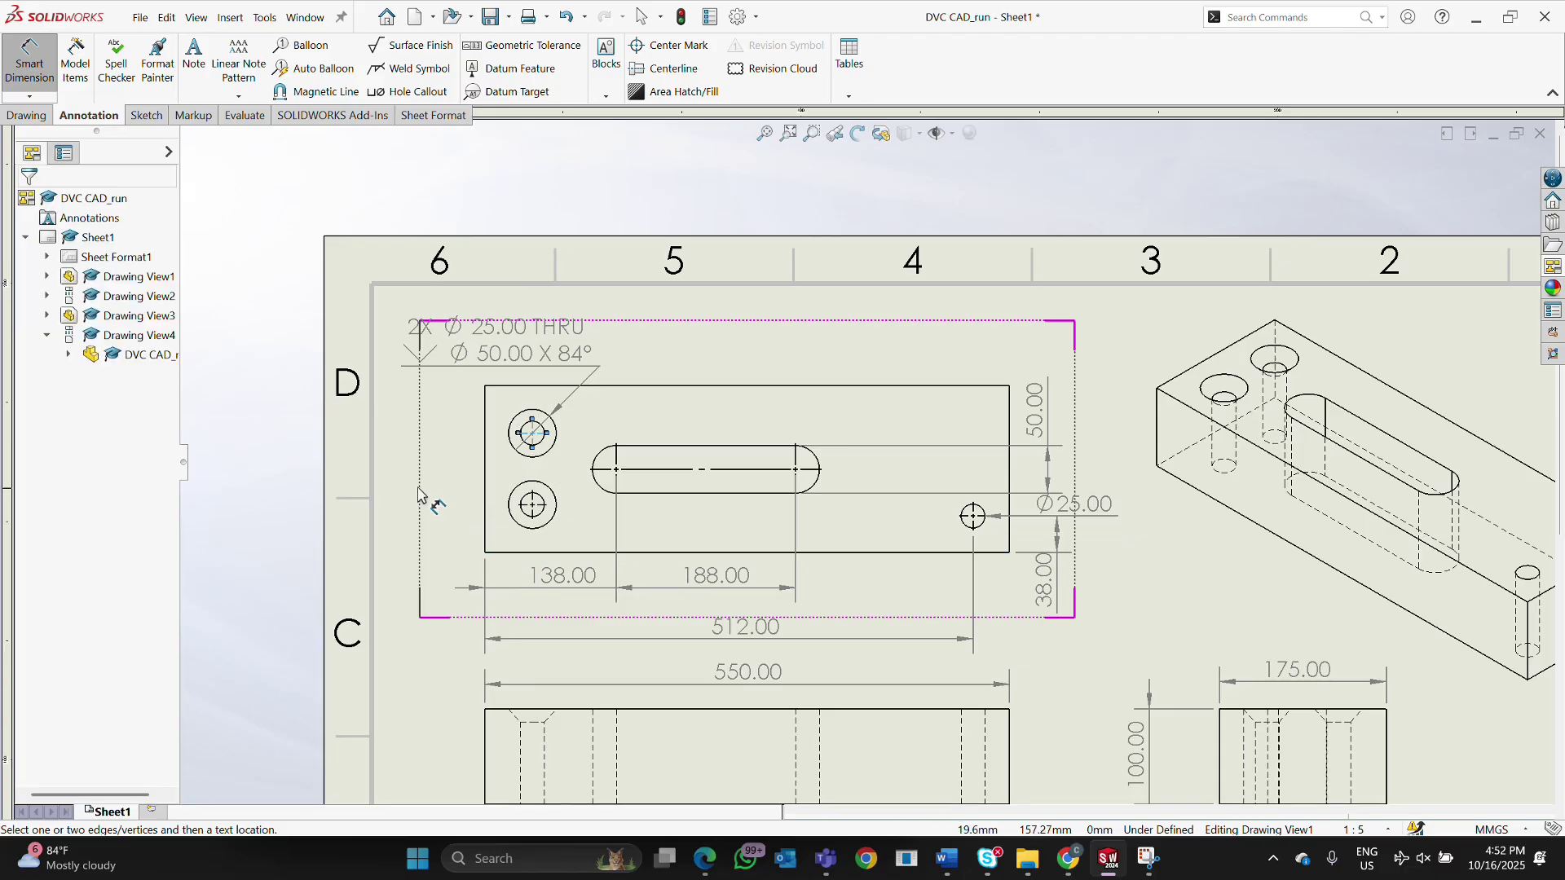
pyautogui.click(27, 97)
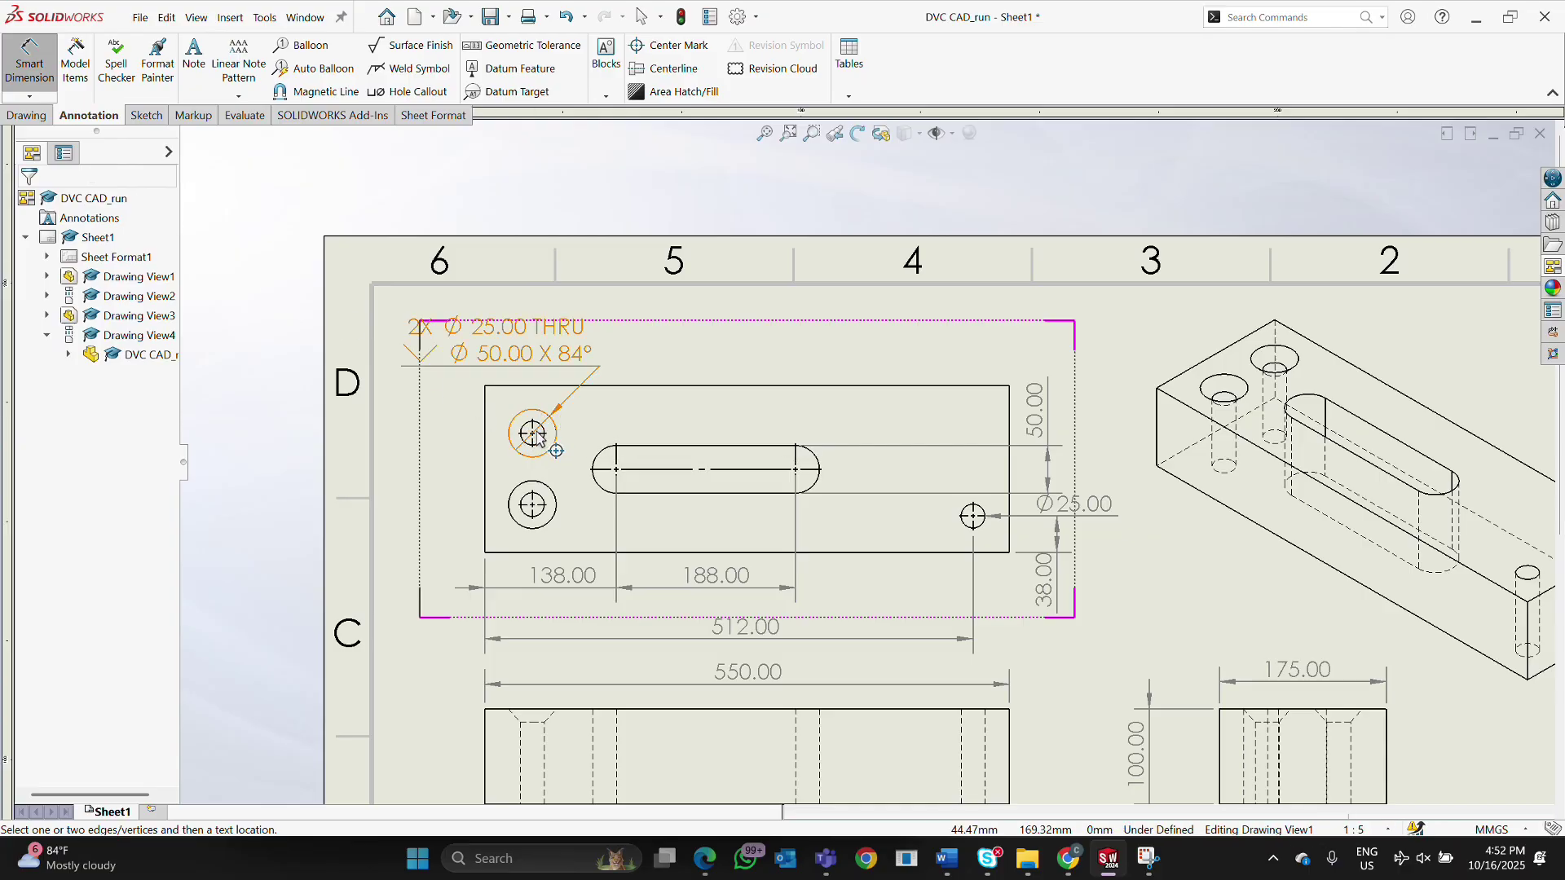
pyautogui.click(534, 438)
pyautogui.click(528, 554)
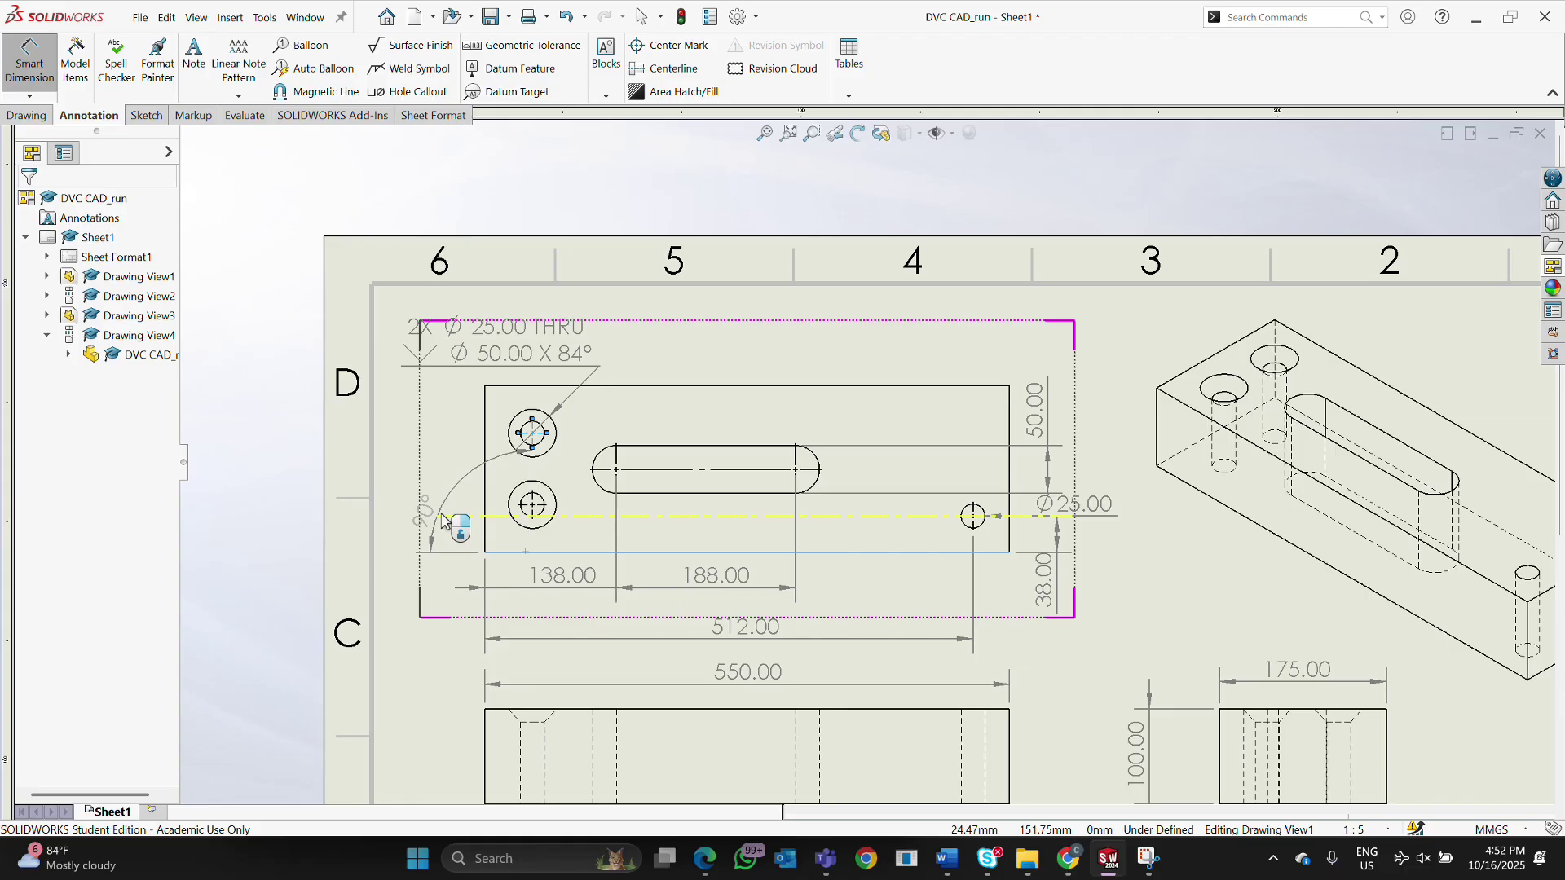
pyautogui.press('Escape')
pyautogui.press('Escape')
pyautogui.click(30, 96)
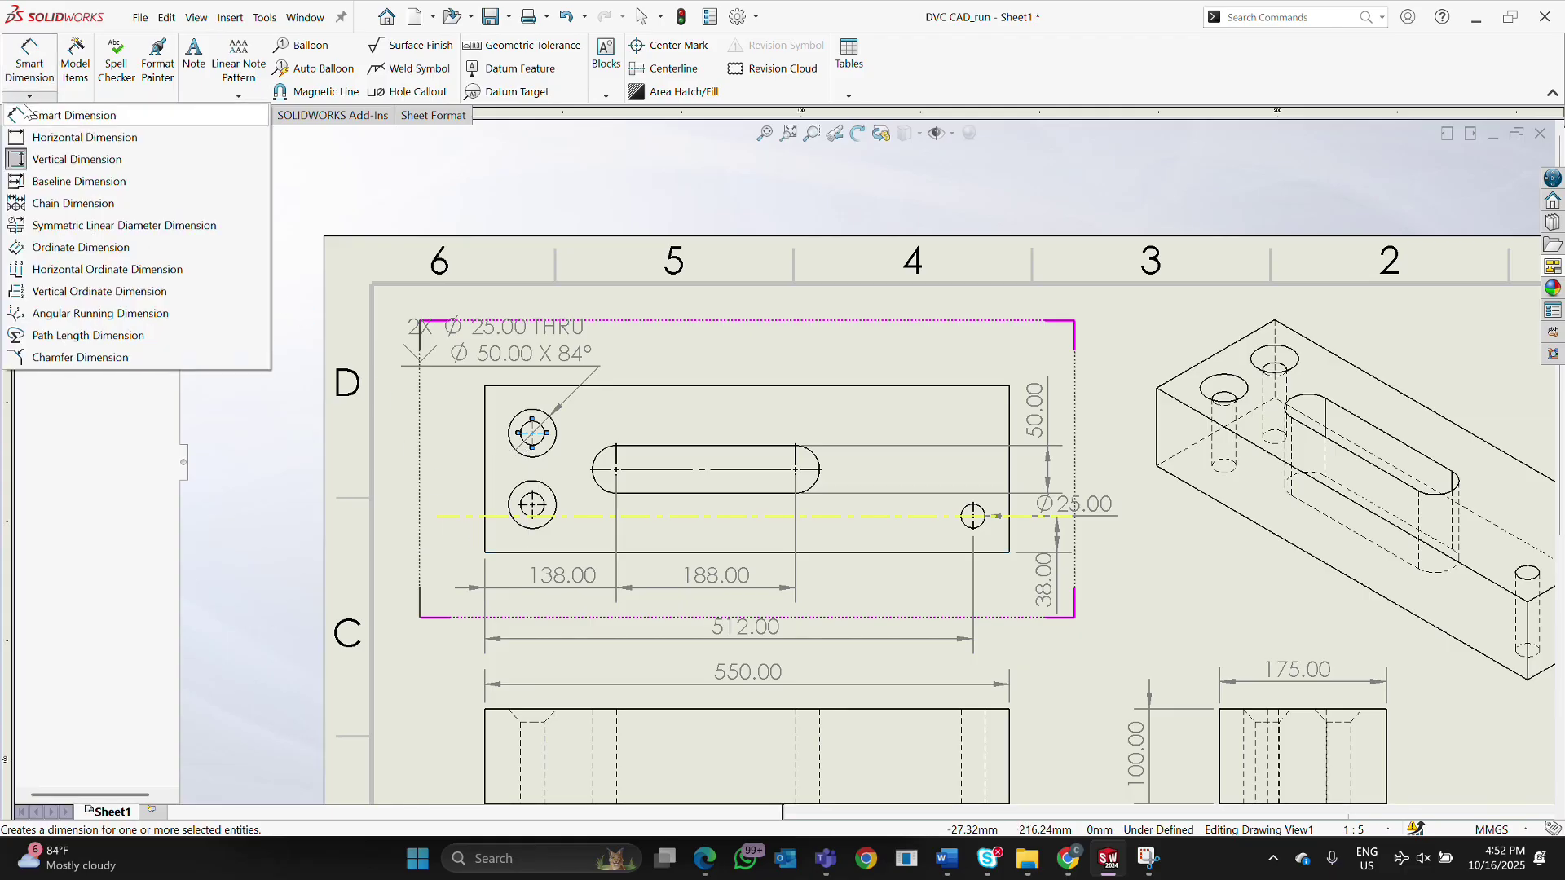
pyautogui.click(52, 162)
pyautogui.press('Escape')
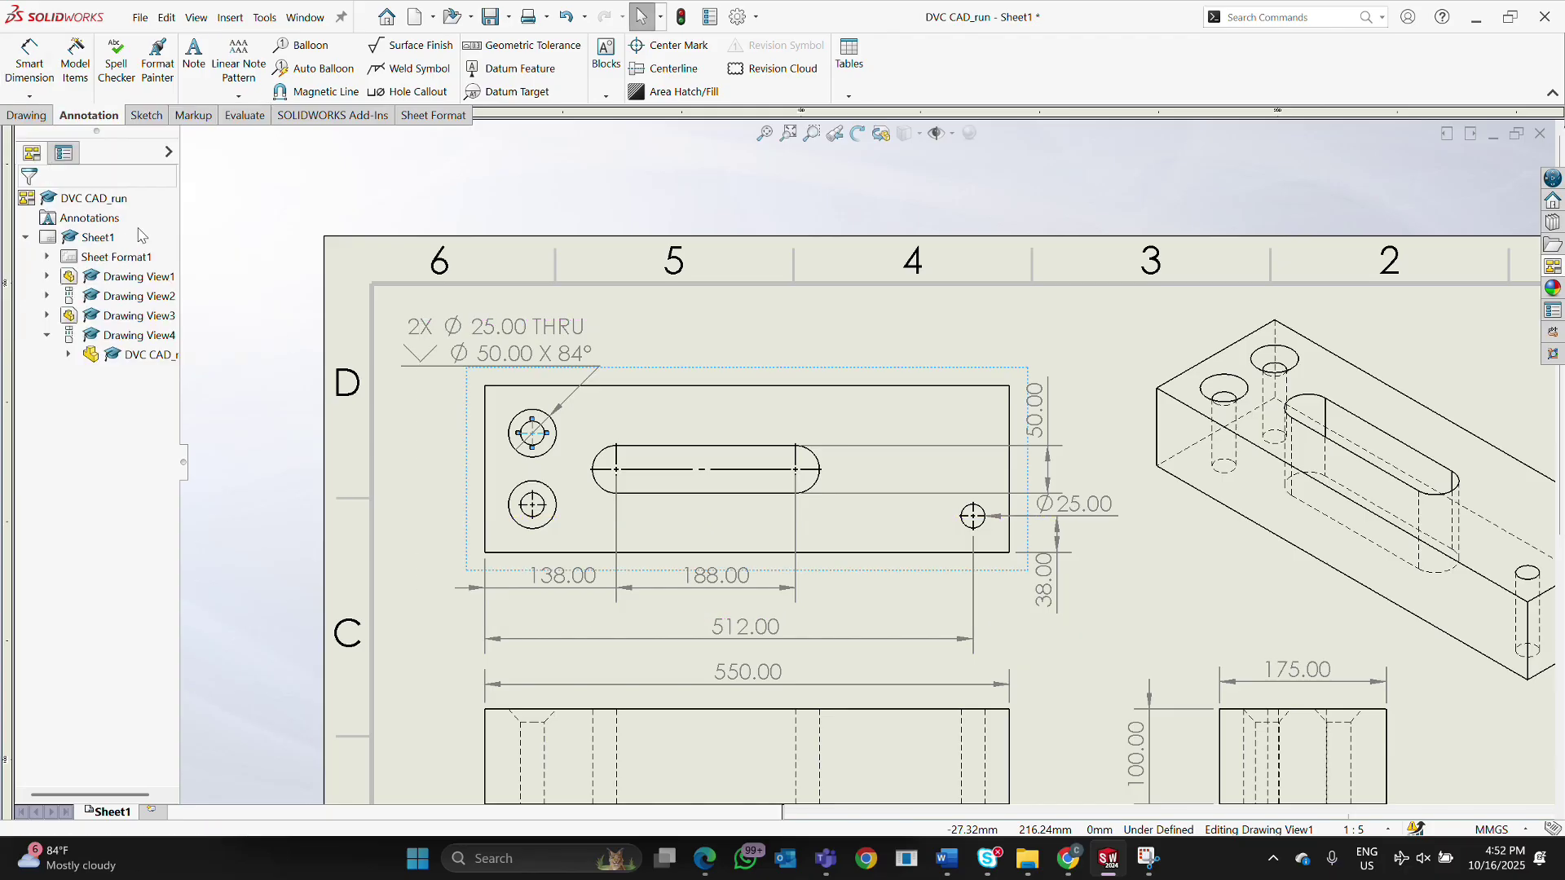
pyautogui.click(522, 423)
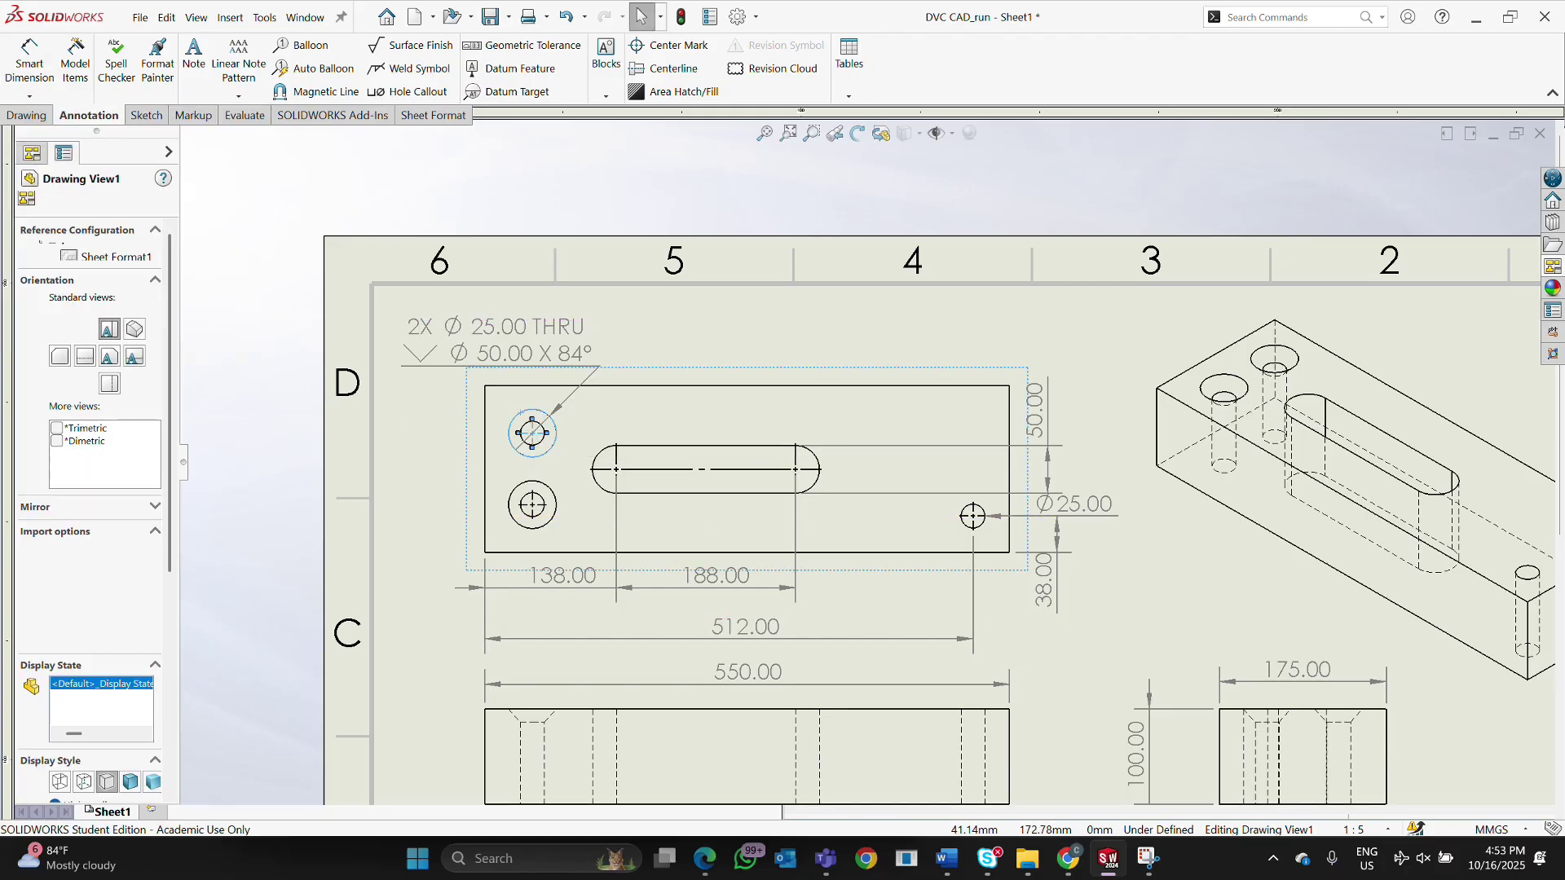
pyautogui.click(522, 553)
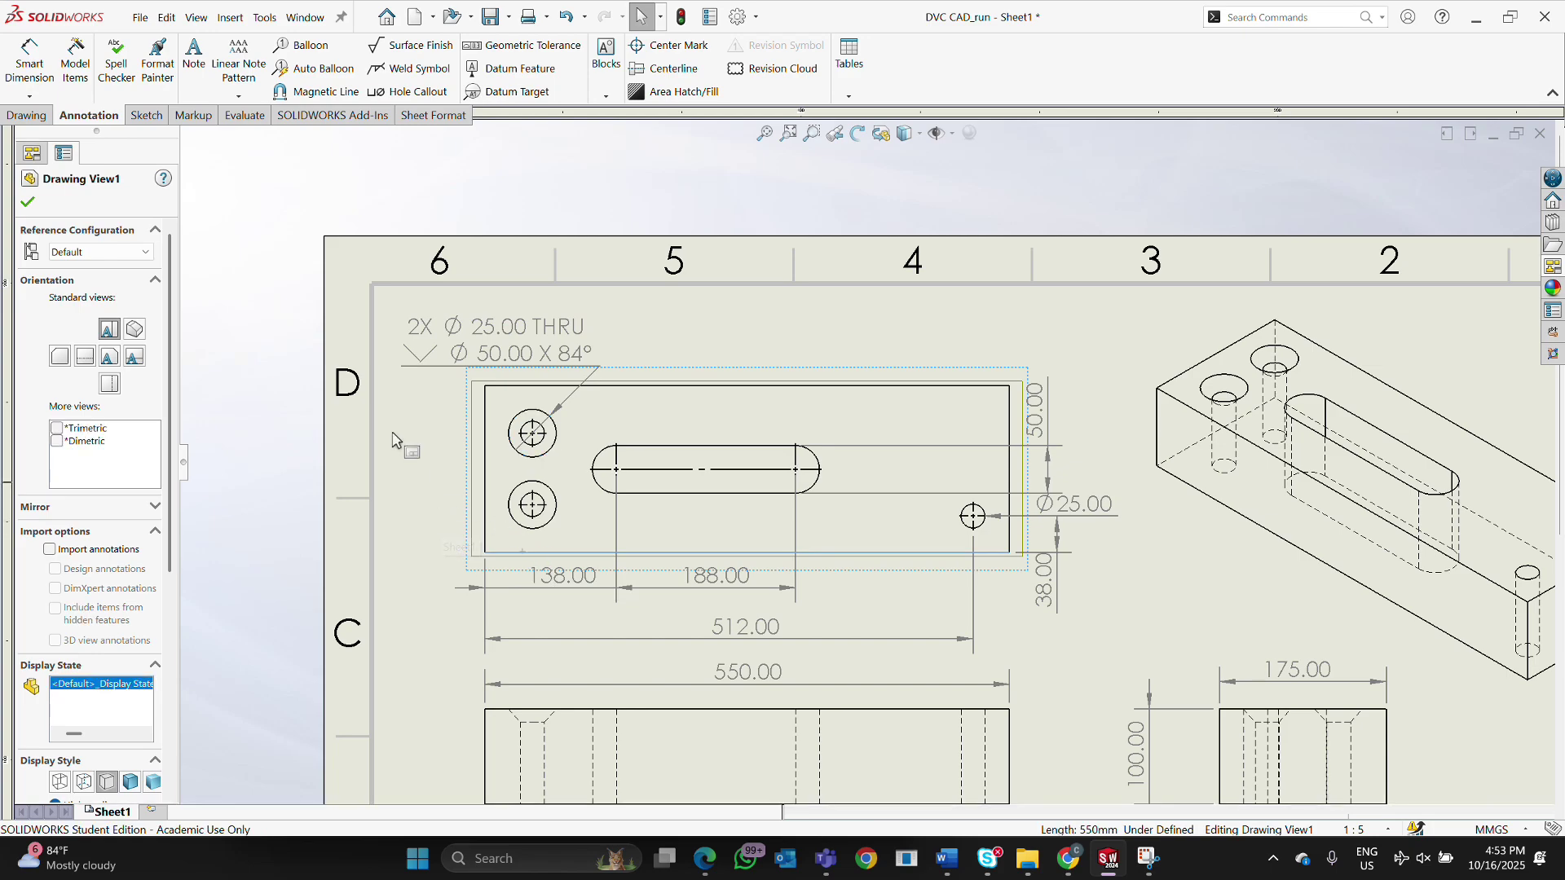
pyautogui.click(28, 203)
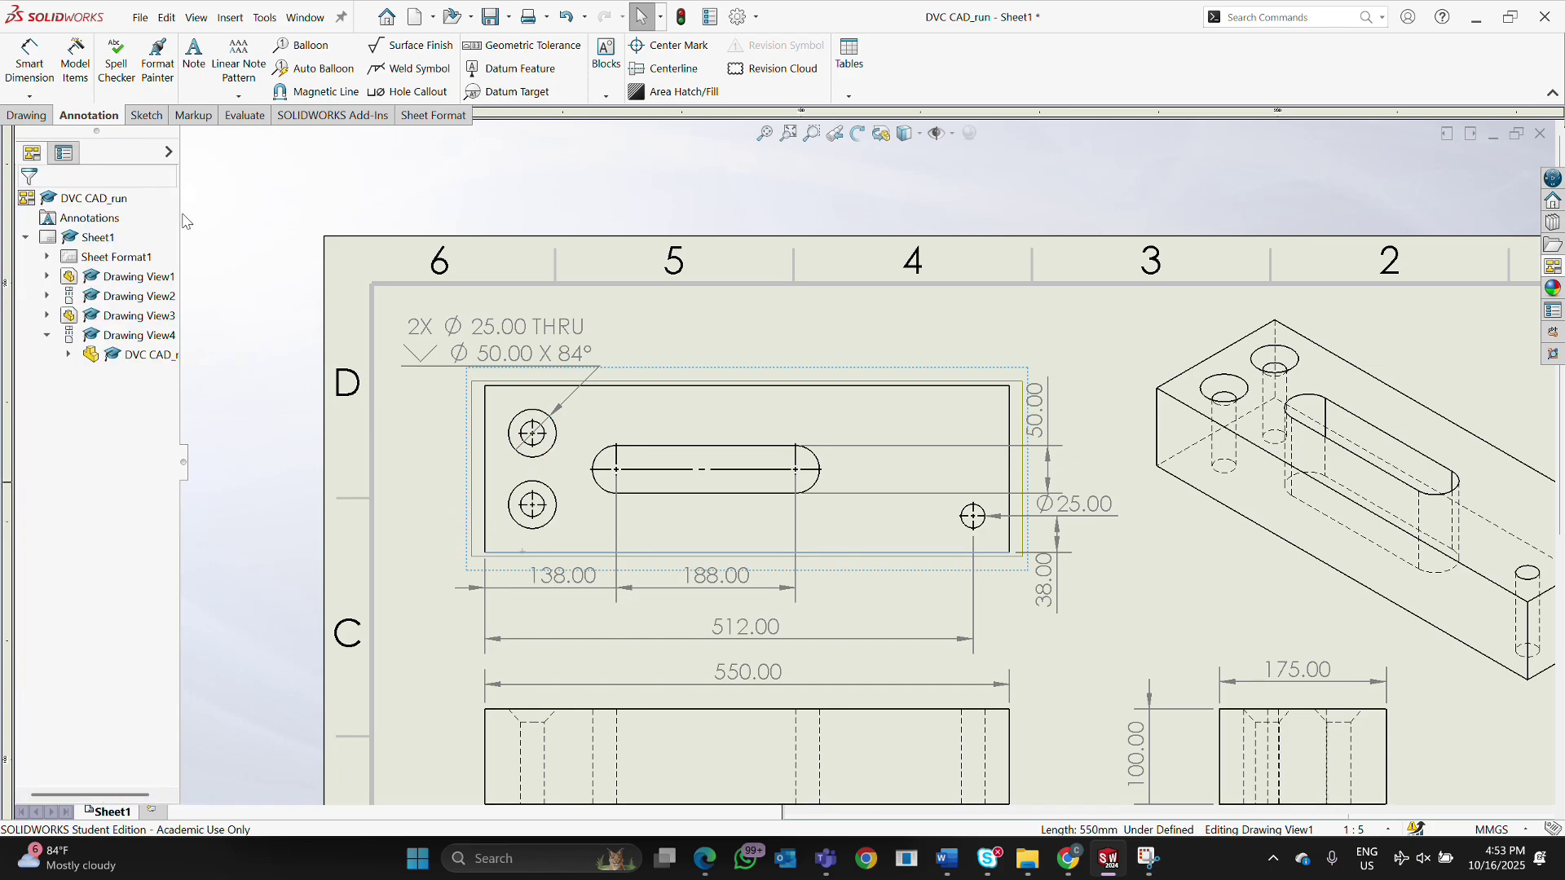
# Dimension the vertical distances from both countersunk holes to the plate's bottom edge, placing them side by side left of the top view.
pyautogui.click(28, 61)
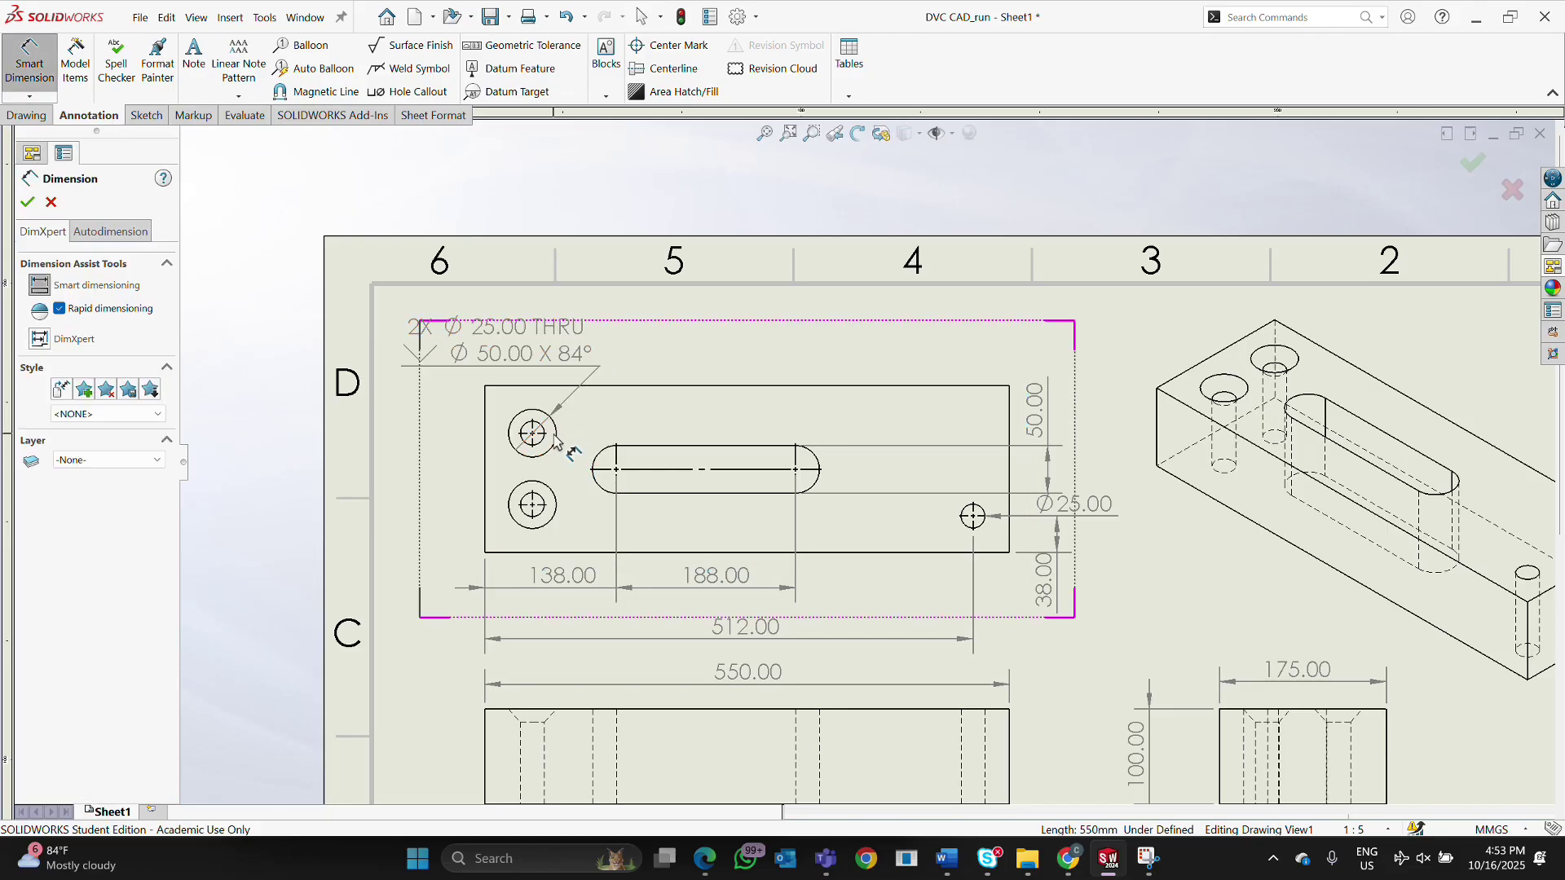
pyautogui.click(554, 439)
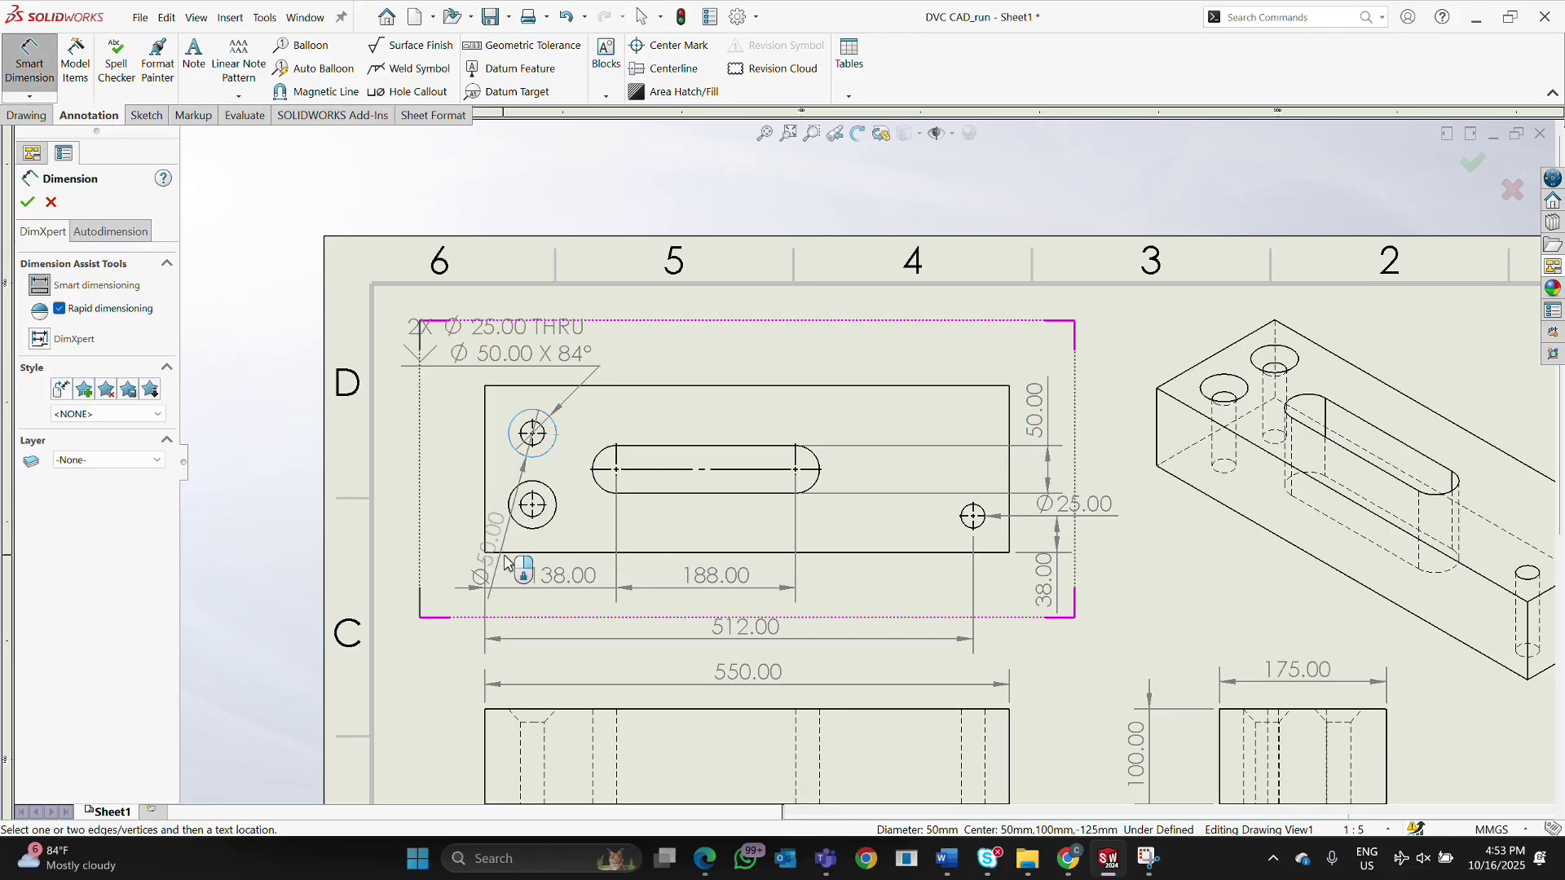
pyautogui.click(505, 553)
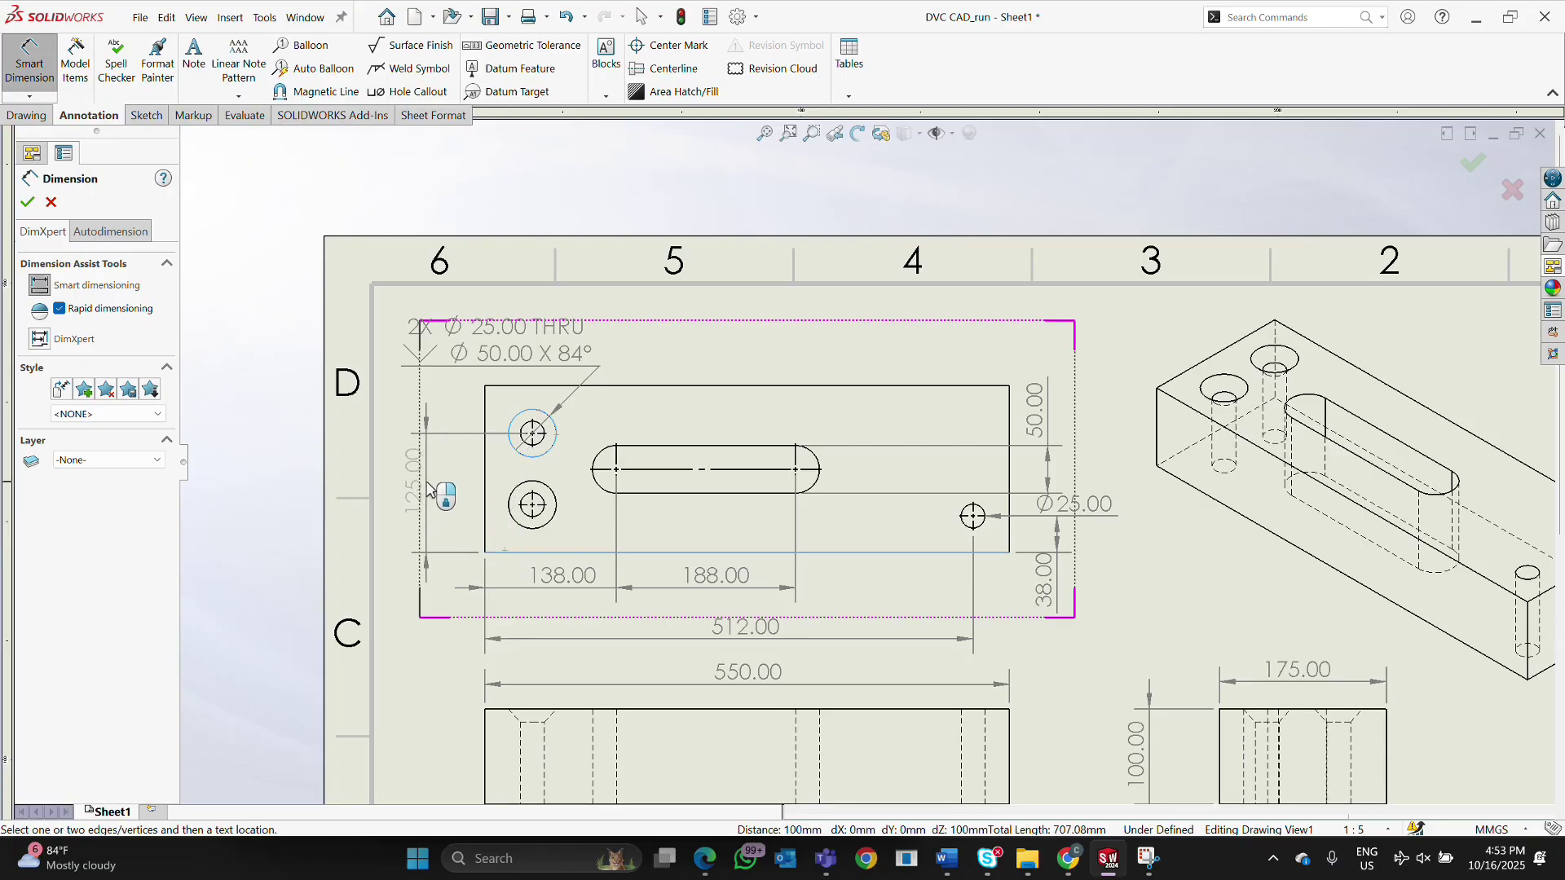
pyautogui.click(408, 483)
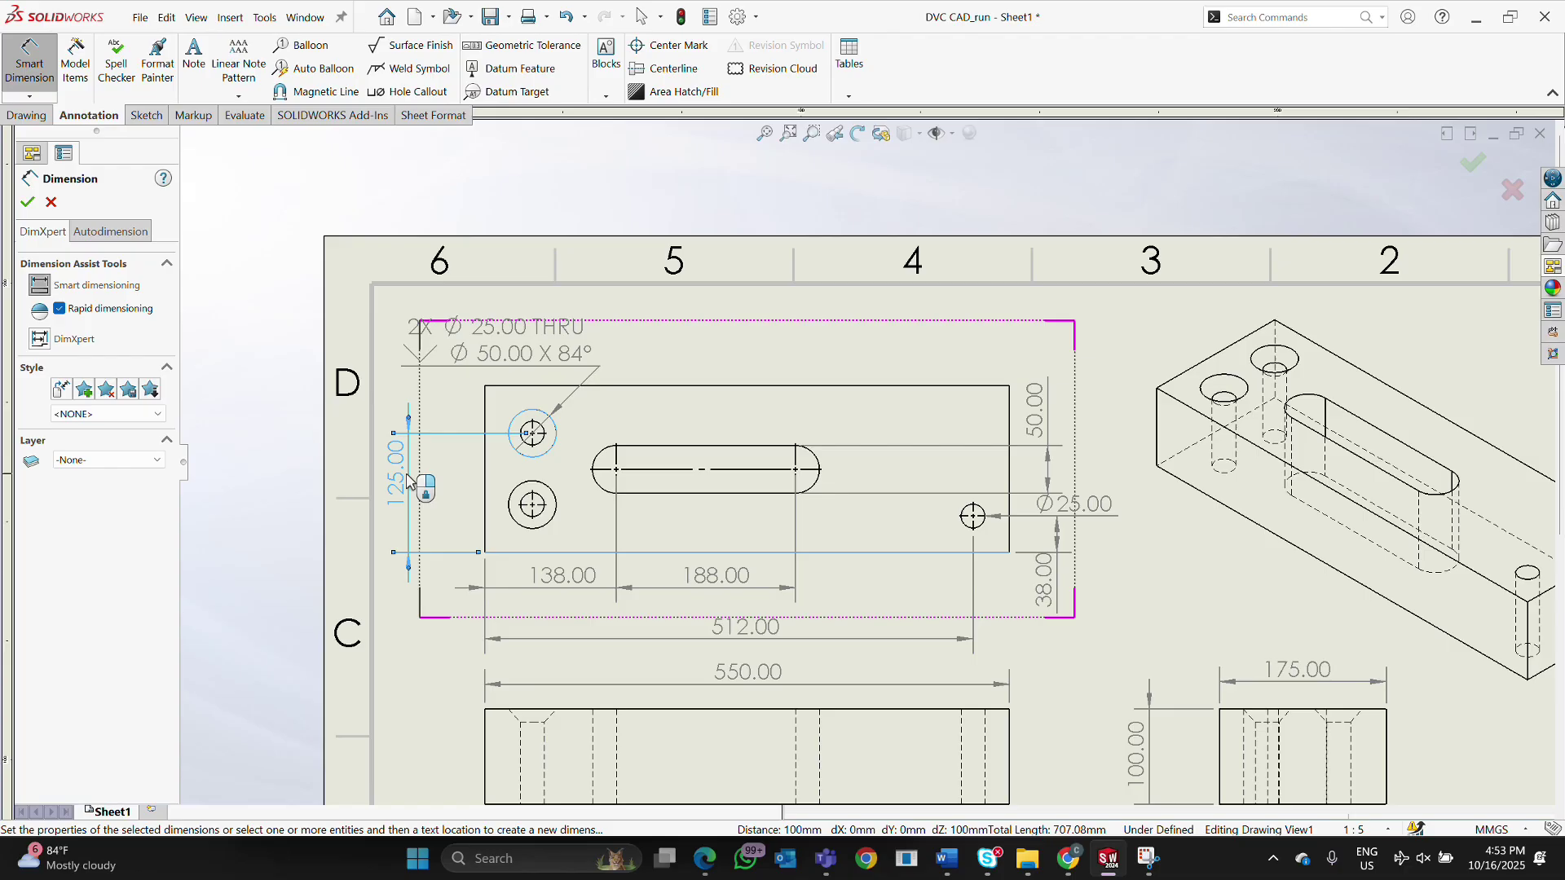
pyautogui.click(549, 525)
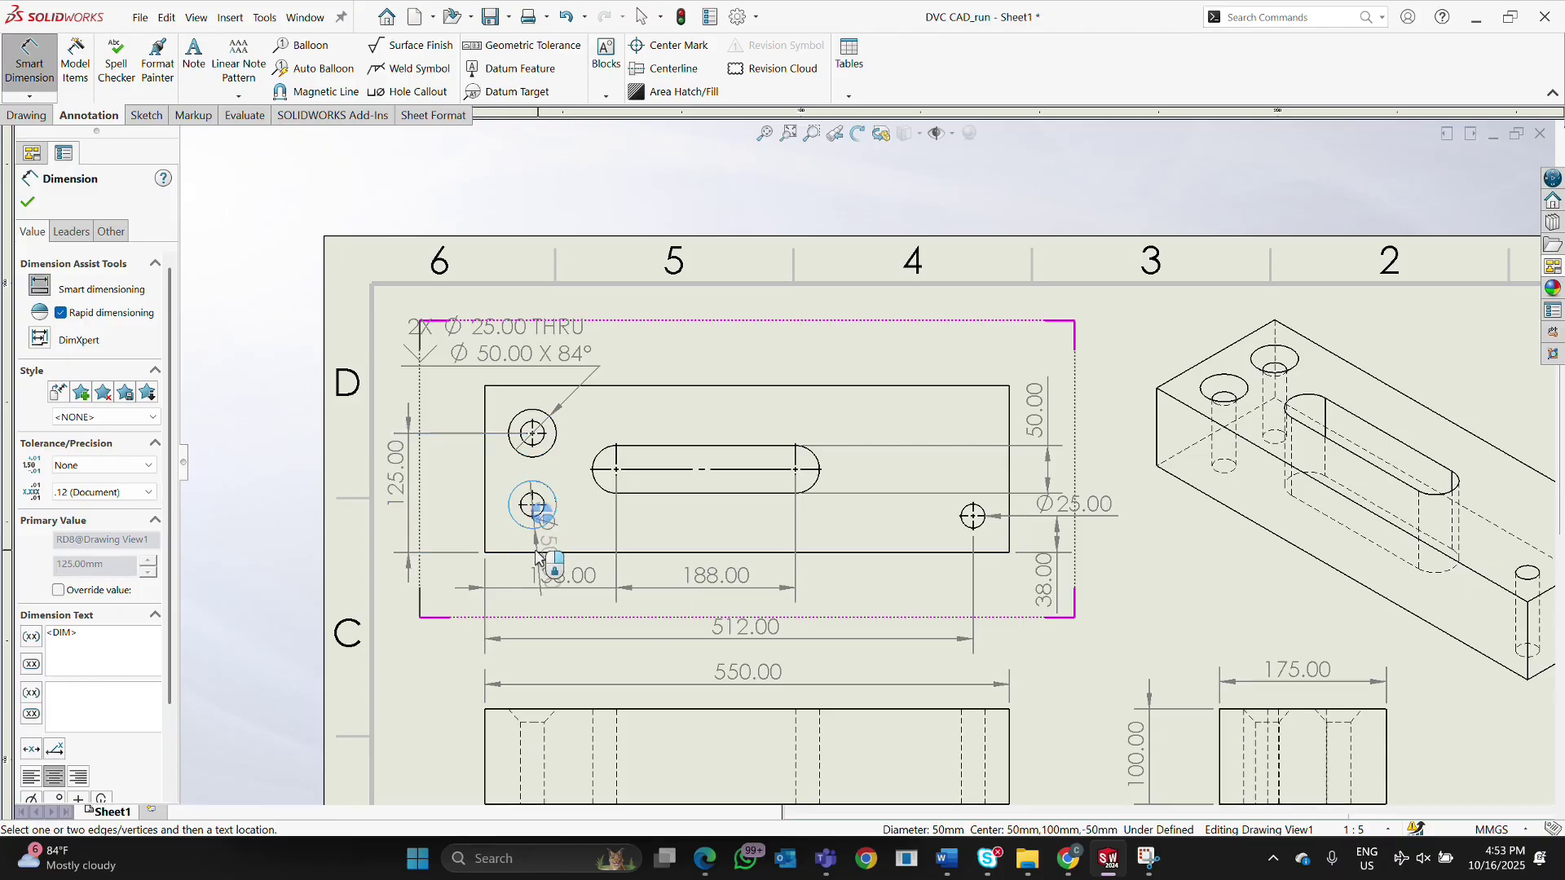
pyautogui.click(521, 555)
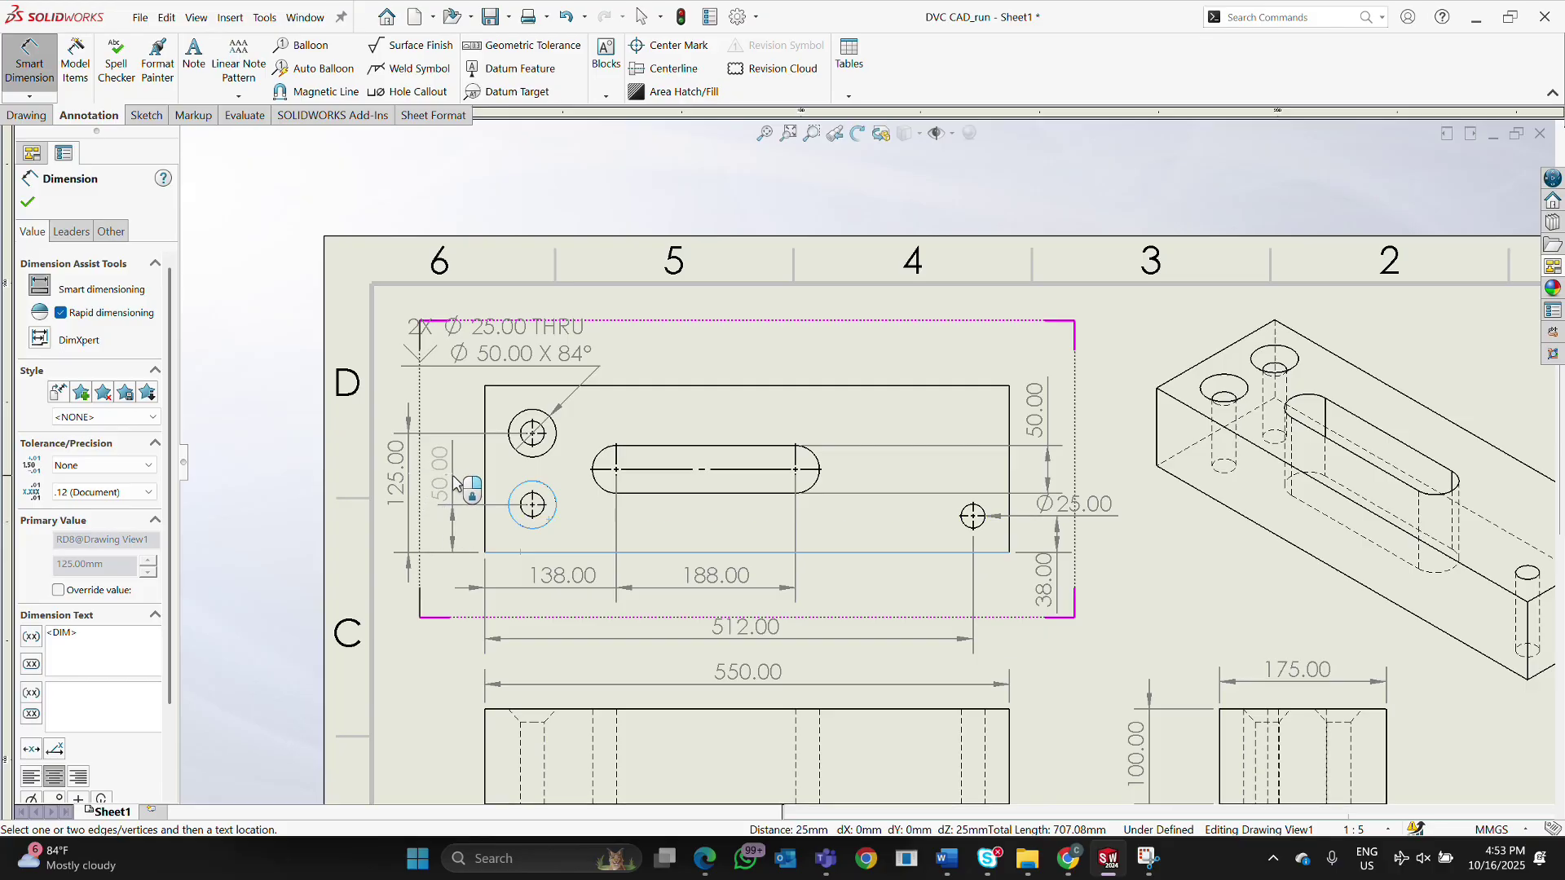
pyautogui.click(454, 483)
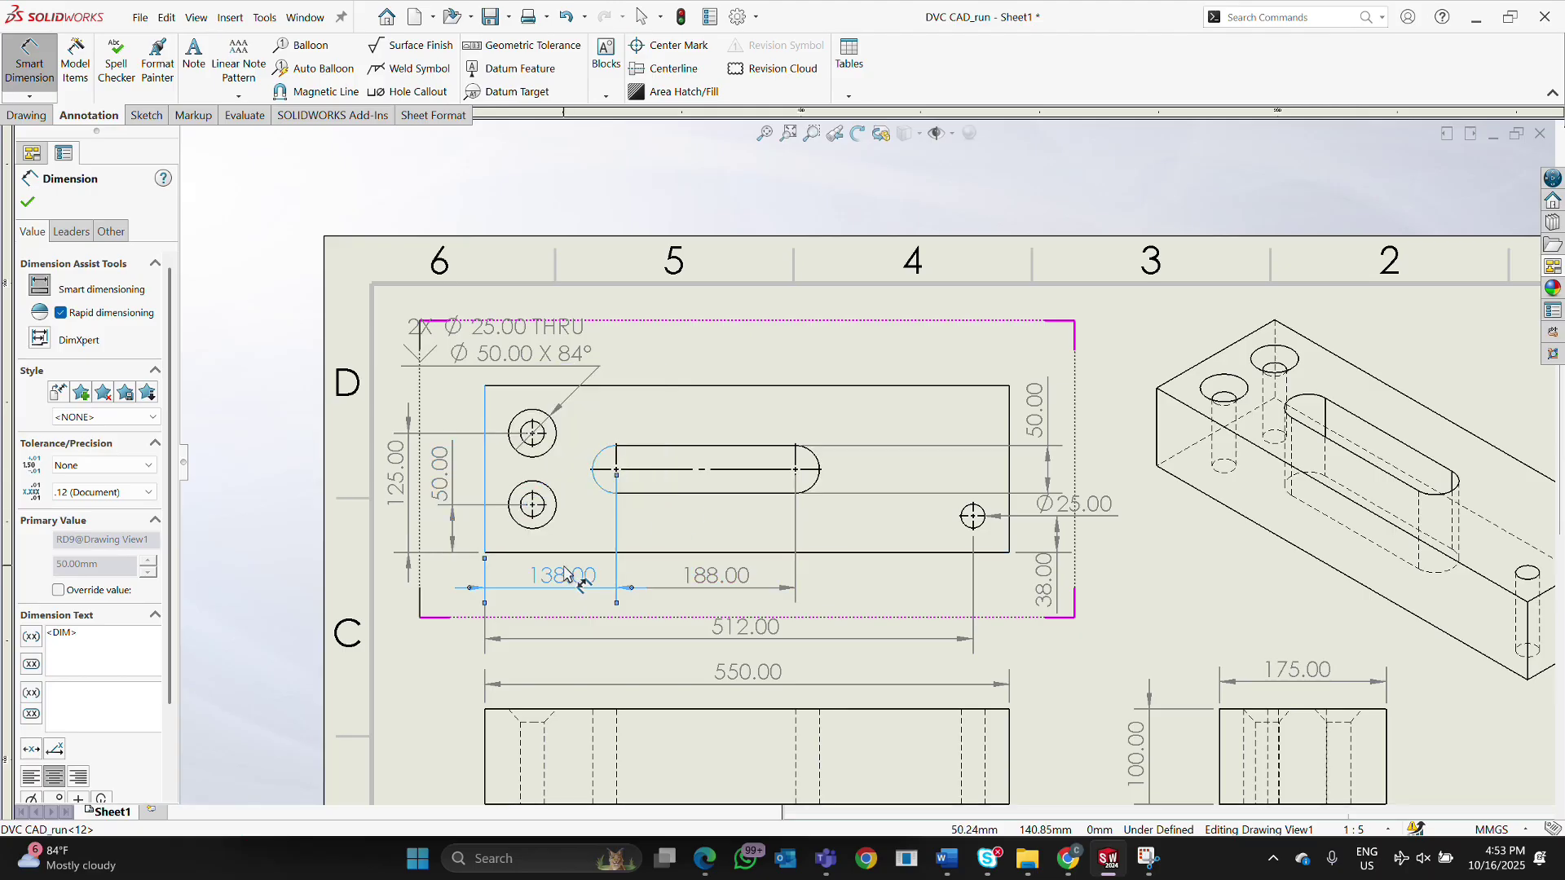
# Move the slot's horizontal position and length dimensions lower, aligned with each other just above the small hole's horizontal dimension.
pyautogui.moveTo(564, 583); pyautogui.dragTo(563, 590)
pyautogui.moveTo(701, 576); pyautogui.dragTo(704, 608)
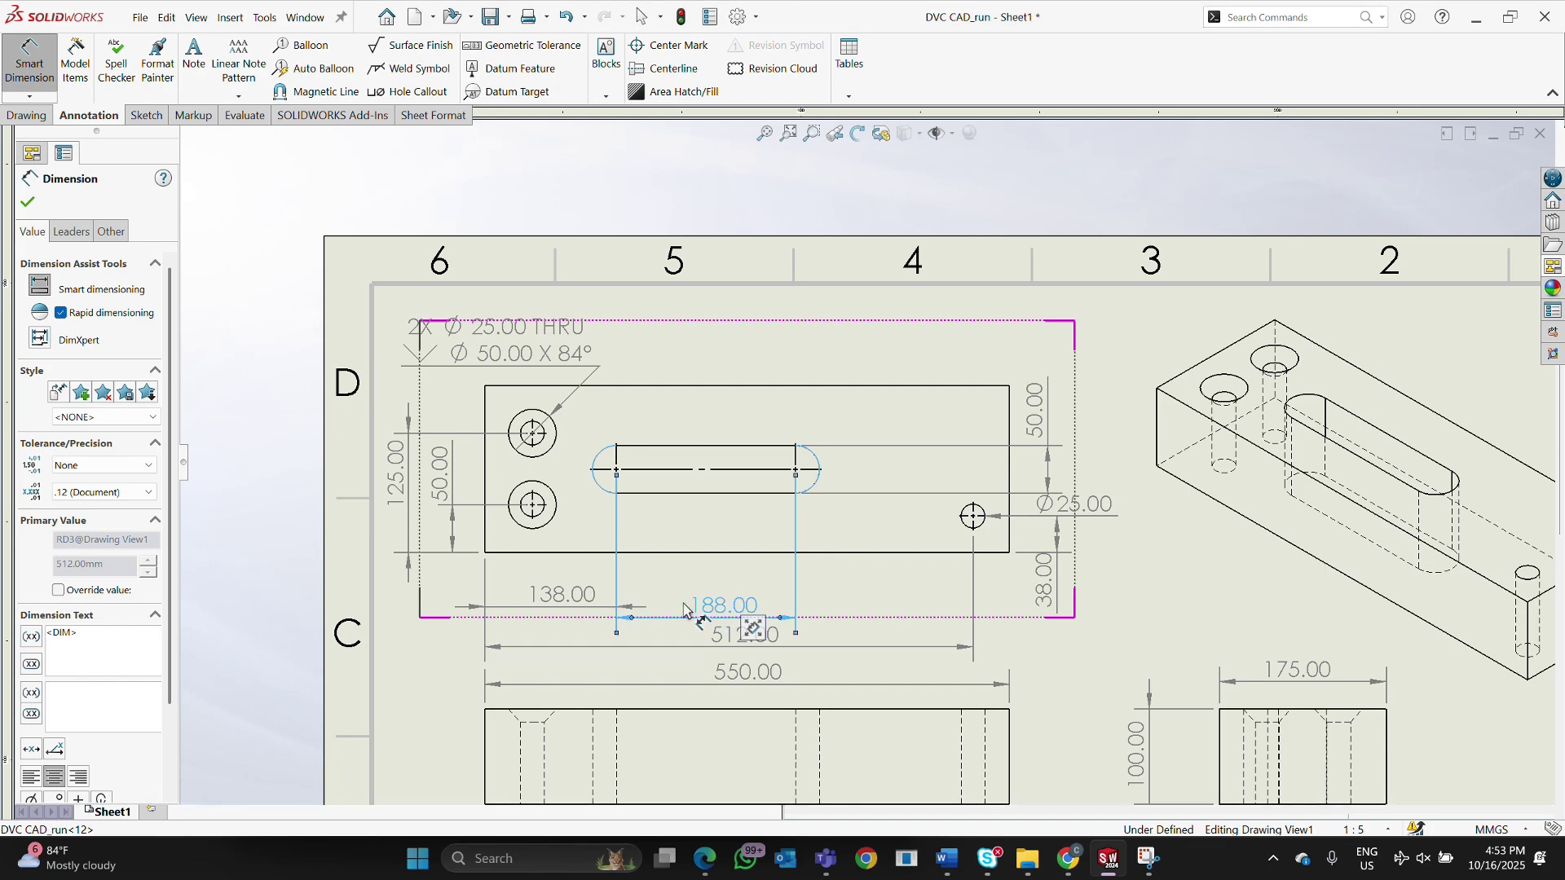
pyautogui.moveTo(547, 596); pyautogui.dragTo(558, 611)
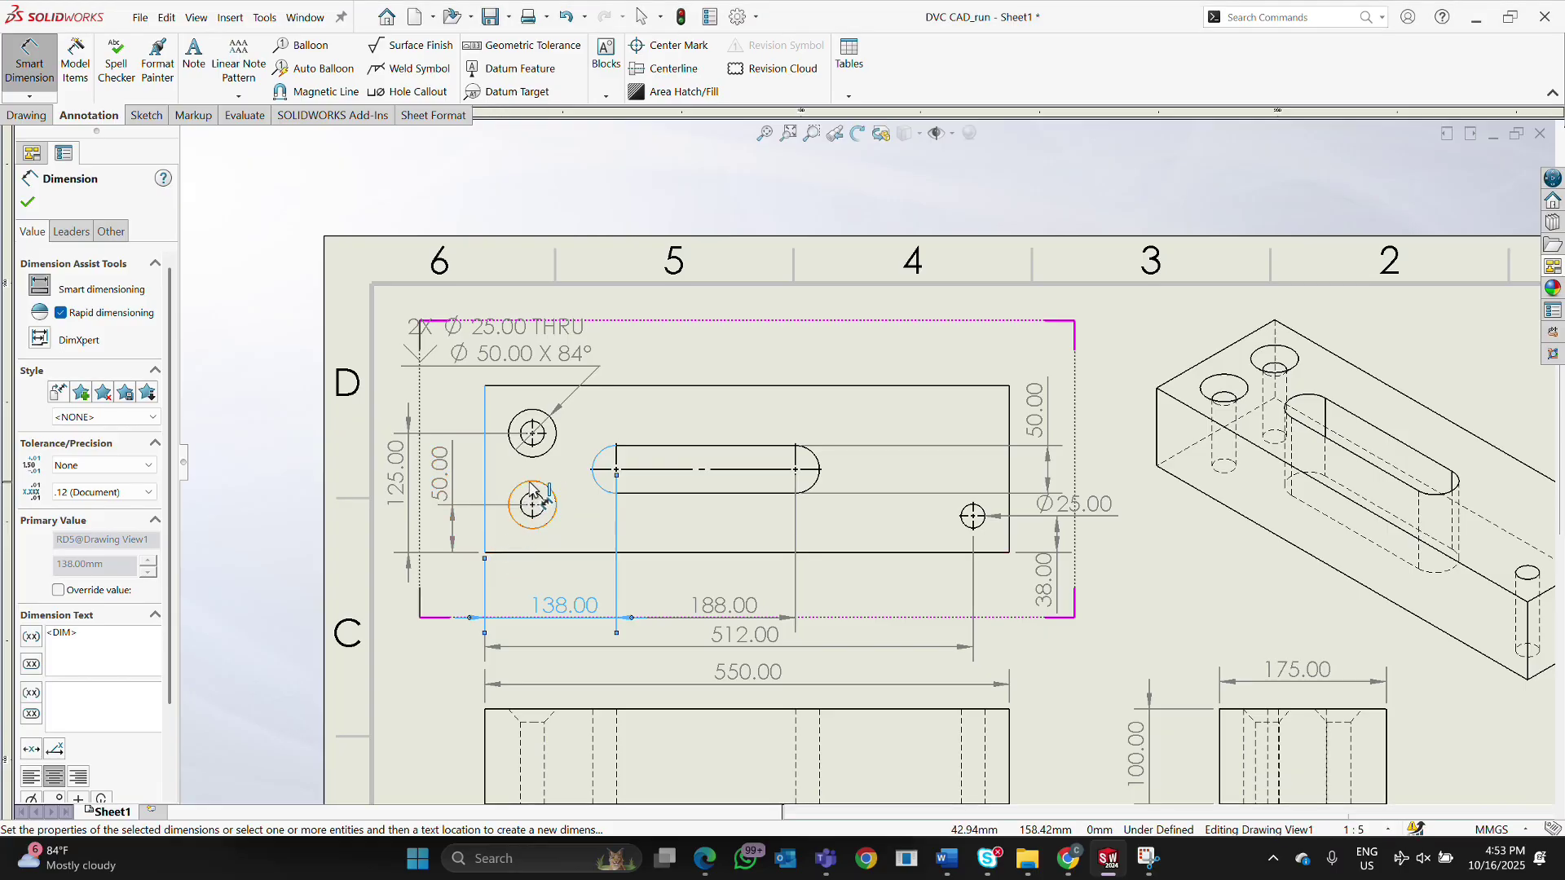
# Dimension the horizontal distance from the plate's left edge to the lower countersunk hole, placing it between the top view and slot position dimension.
pyautogui.click(530, 484)
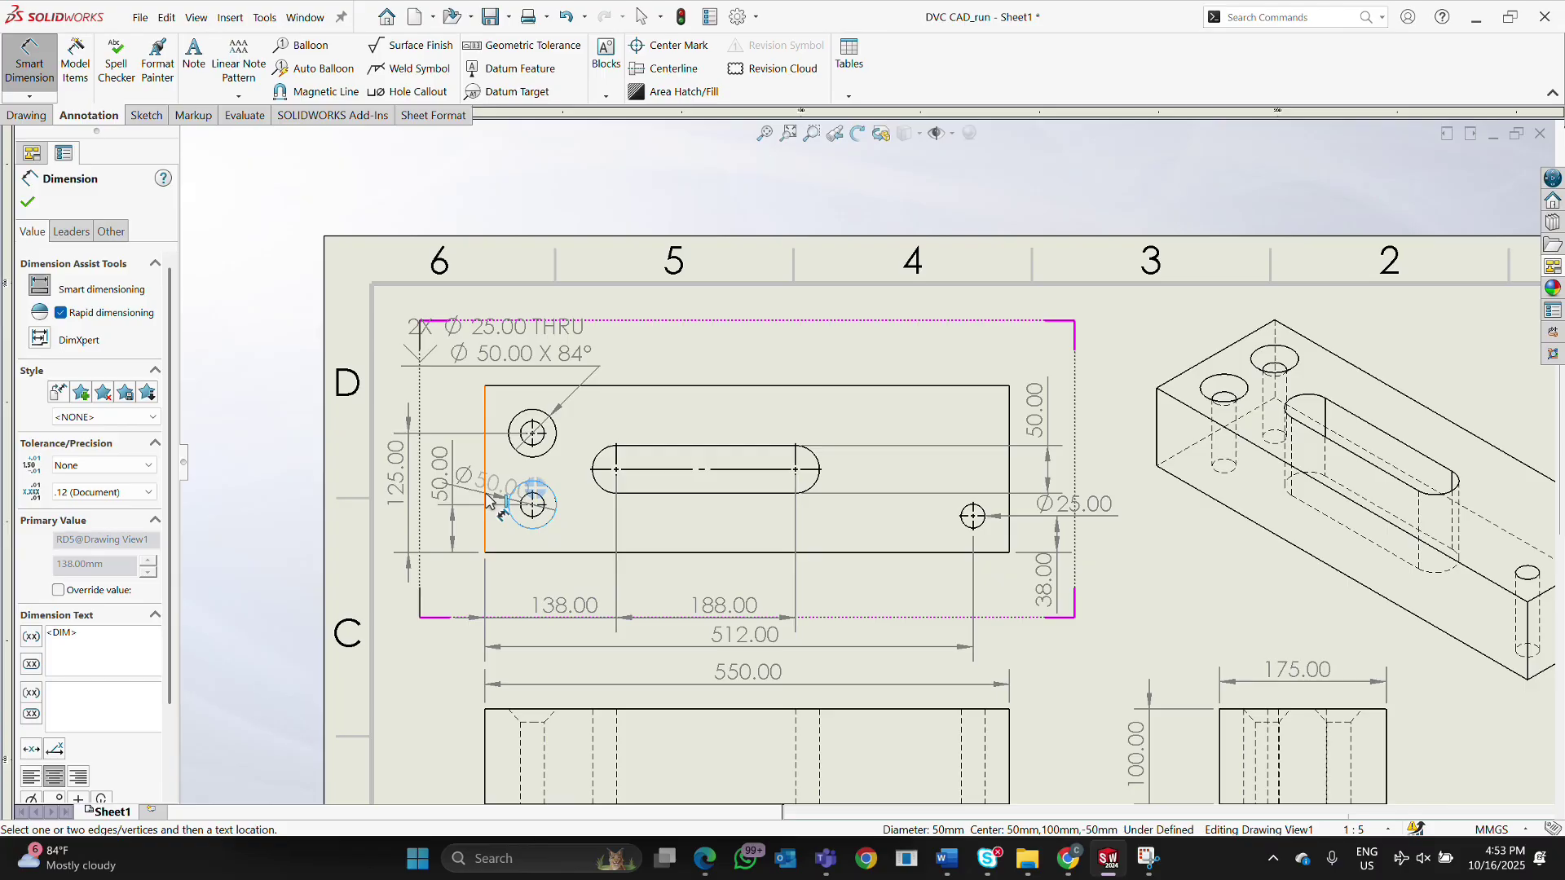
pyautogui.click(486, 498)
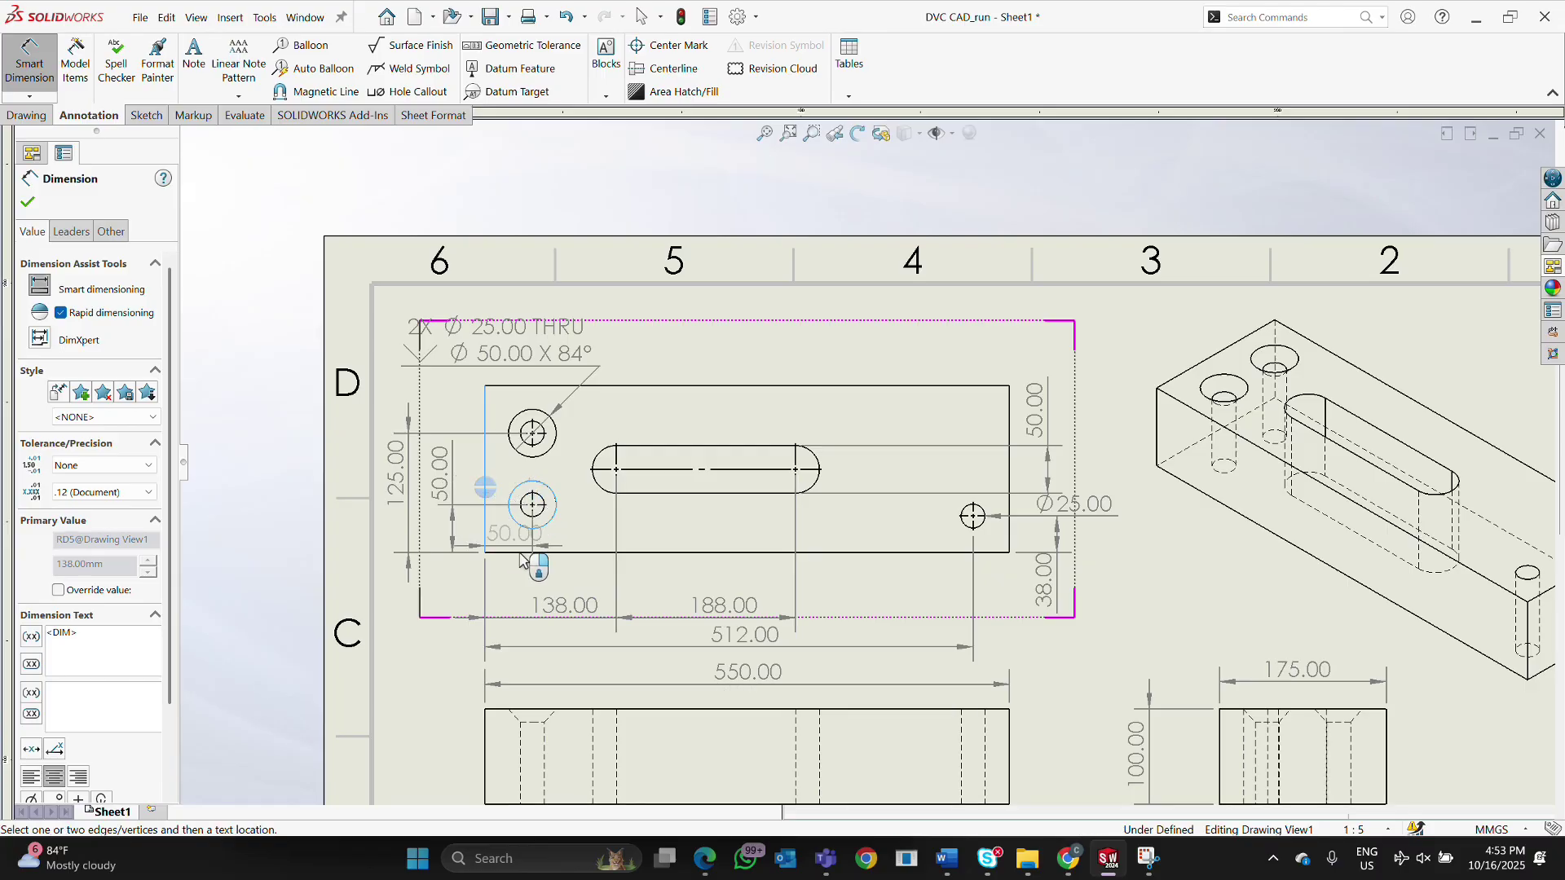
pyautogui.click(576, 583)
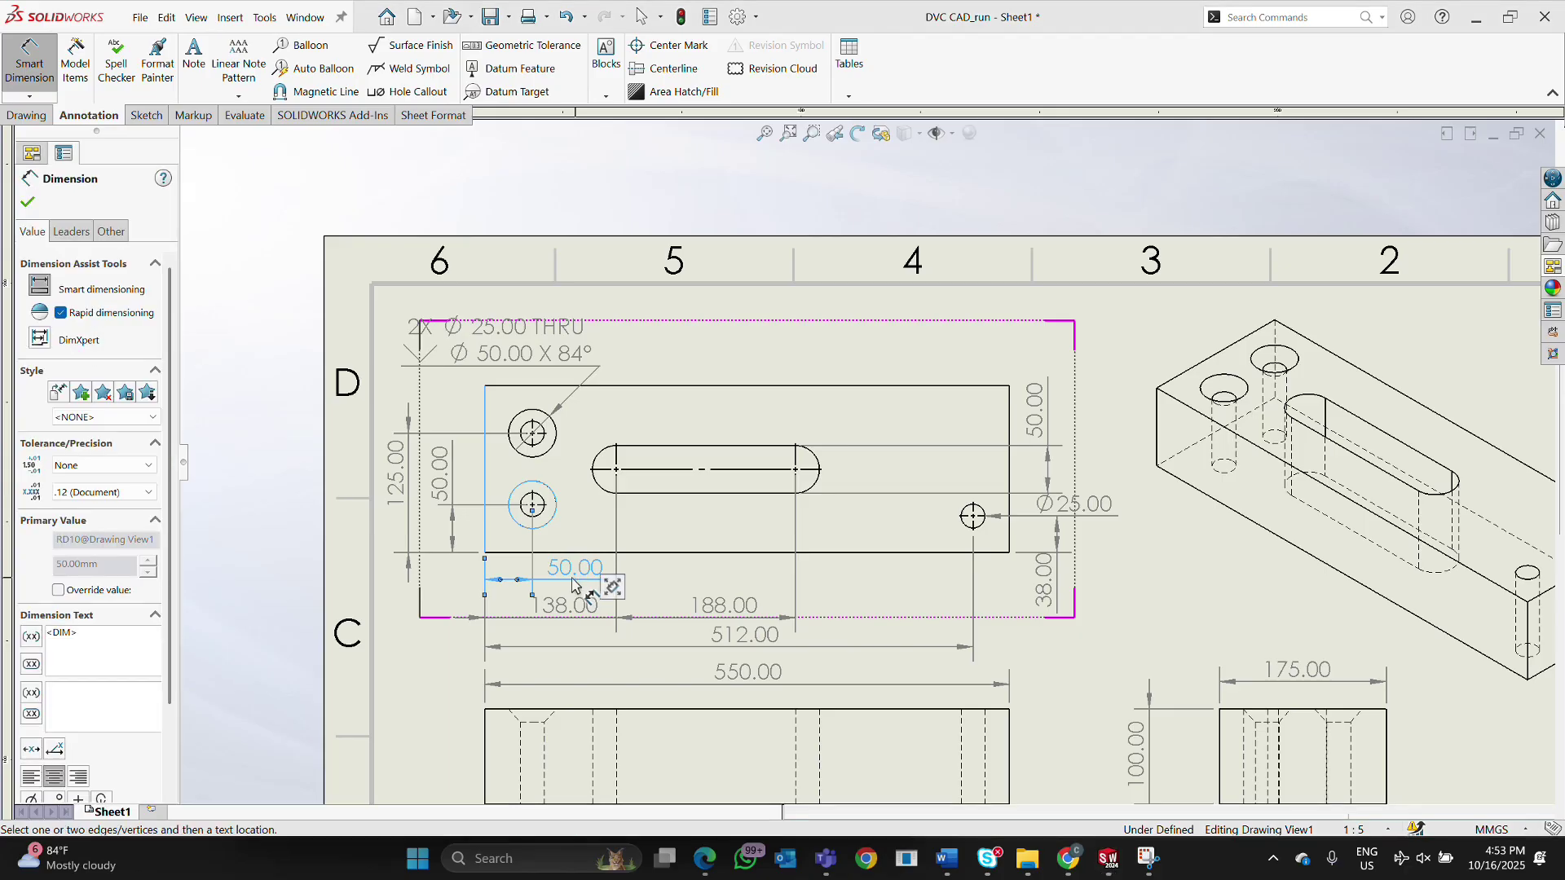
pyautogui.click(28, 203)
# Examine the whole drawing sheet, checking the dimensions and layout of all four views and the title block.
pyautogui.scroll(2, 819, 505)
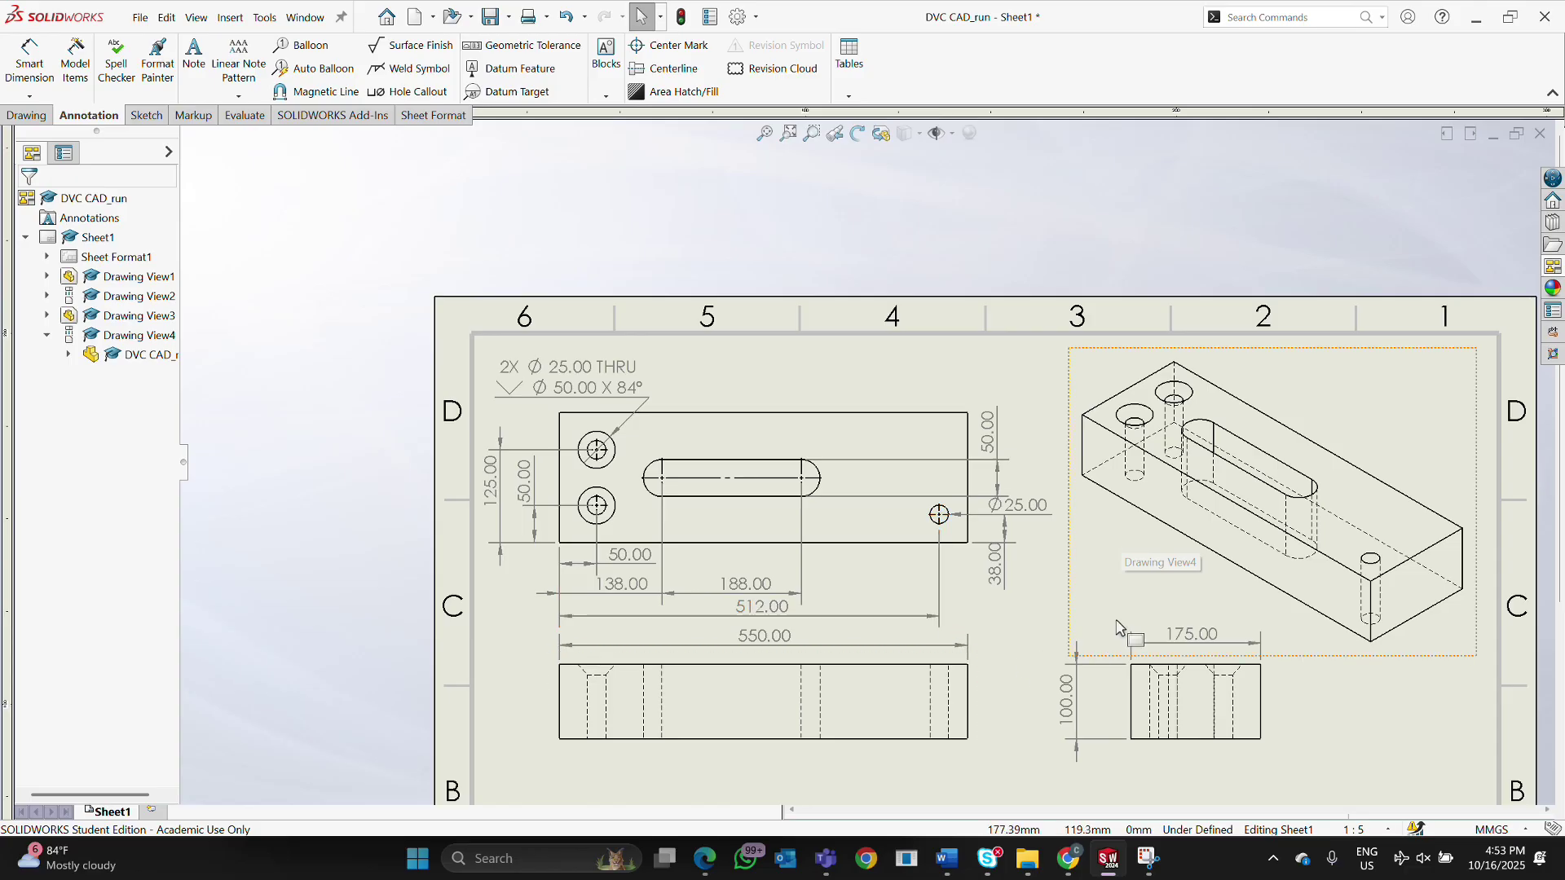
pyautogui.scroll(1, 896, 457)
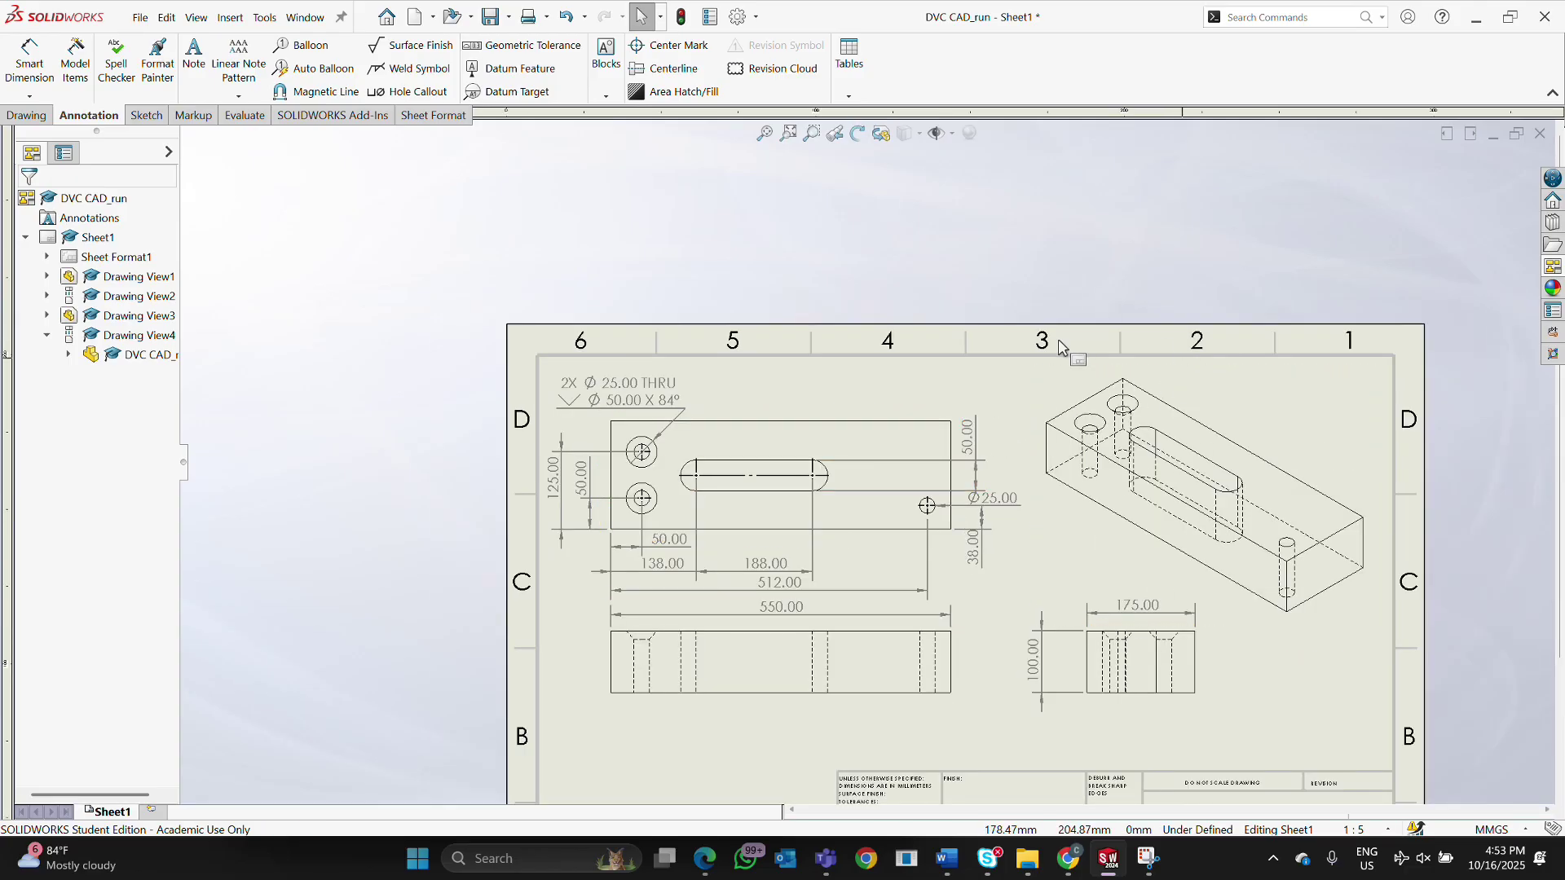
pyautogui.scroll(-3, 1166, 383)
pyautogui.scroll(4, 1121, 434)
pyautogui.scroll(-1, 1068, 672)
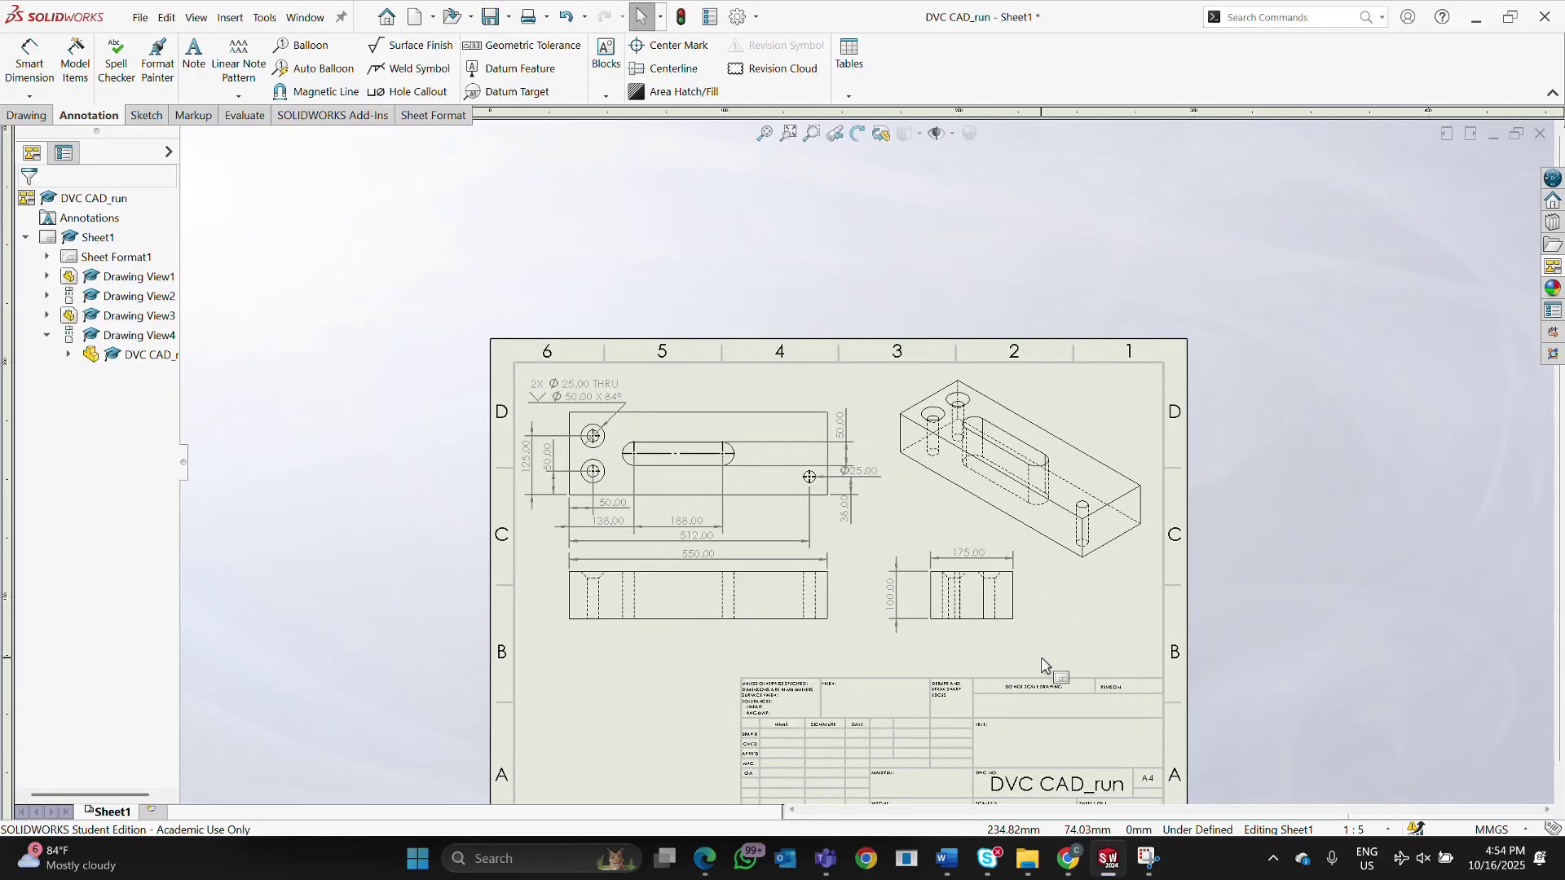
pyautogui.scroll(1, 1043, 668)
pyautogui.scroll(-3, 1035, 669)
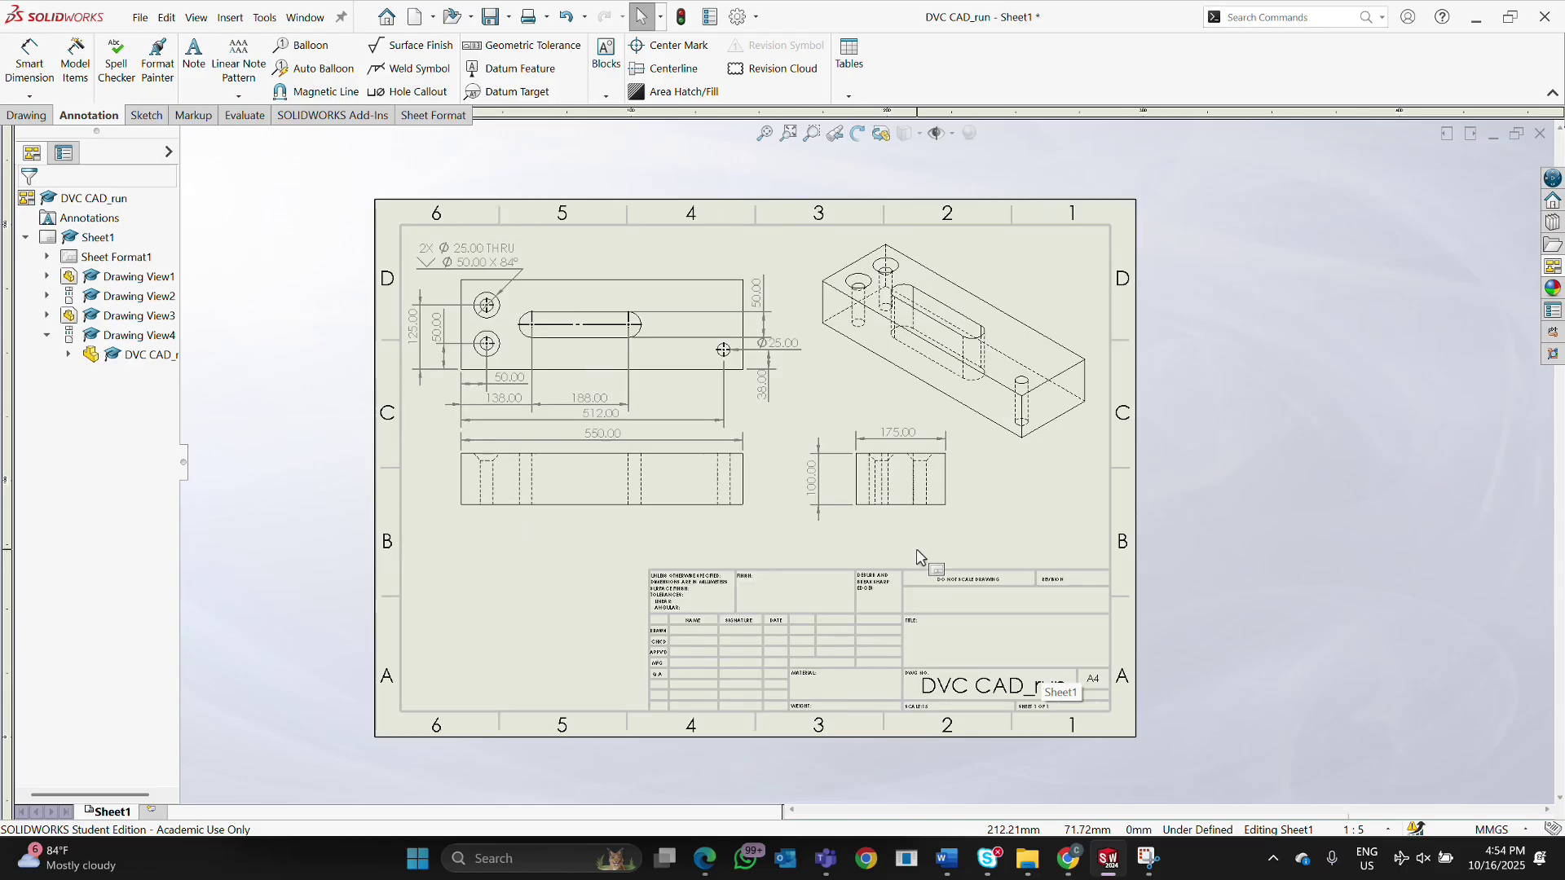
pyautogui.scroll(-1, 917, 557)
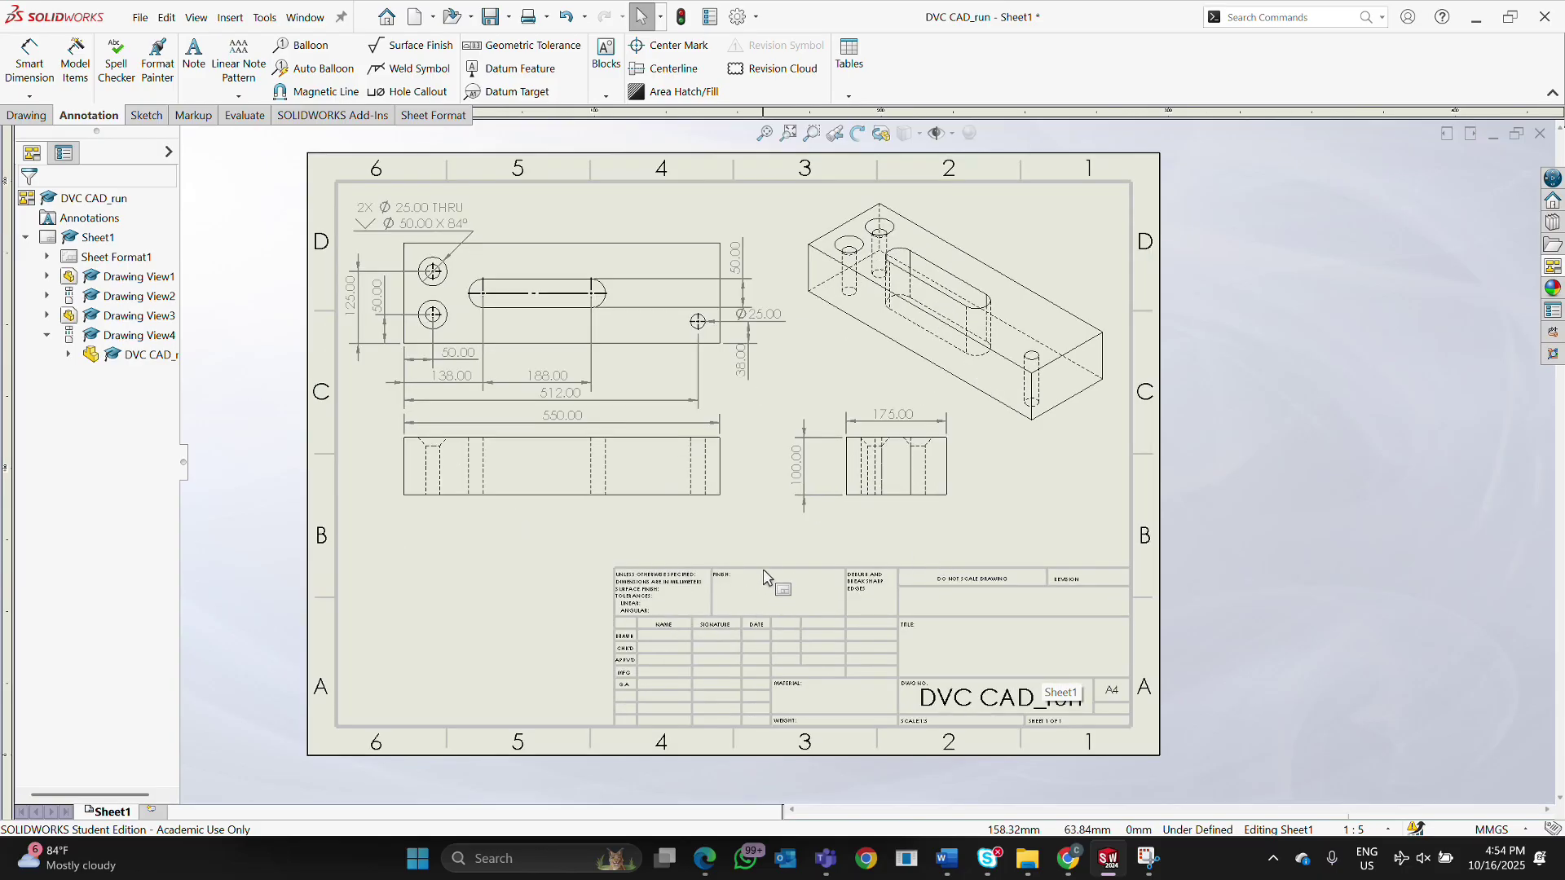
pyautogui.scroll(-1, 764, 576)
pyautogui.scroll(1, 757, 578)
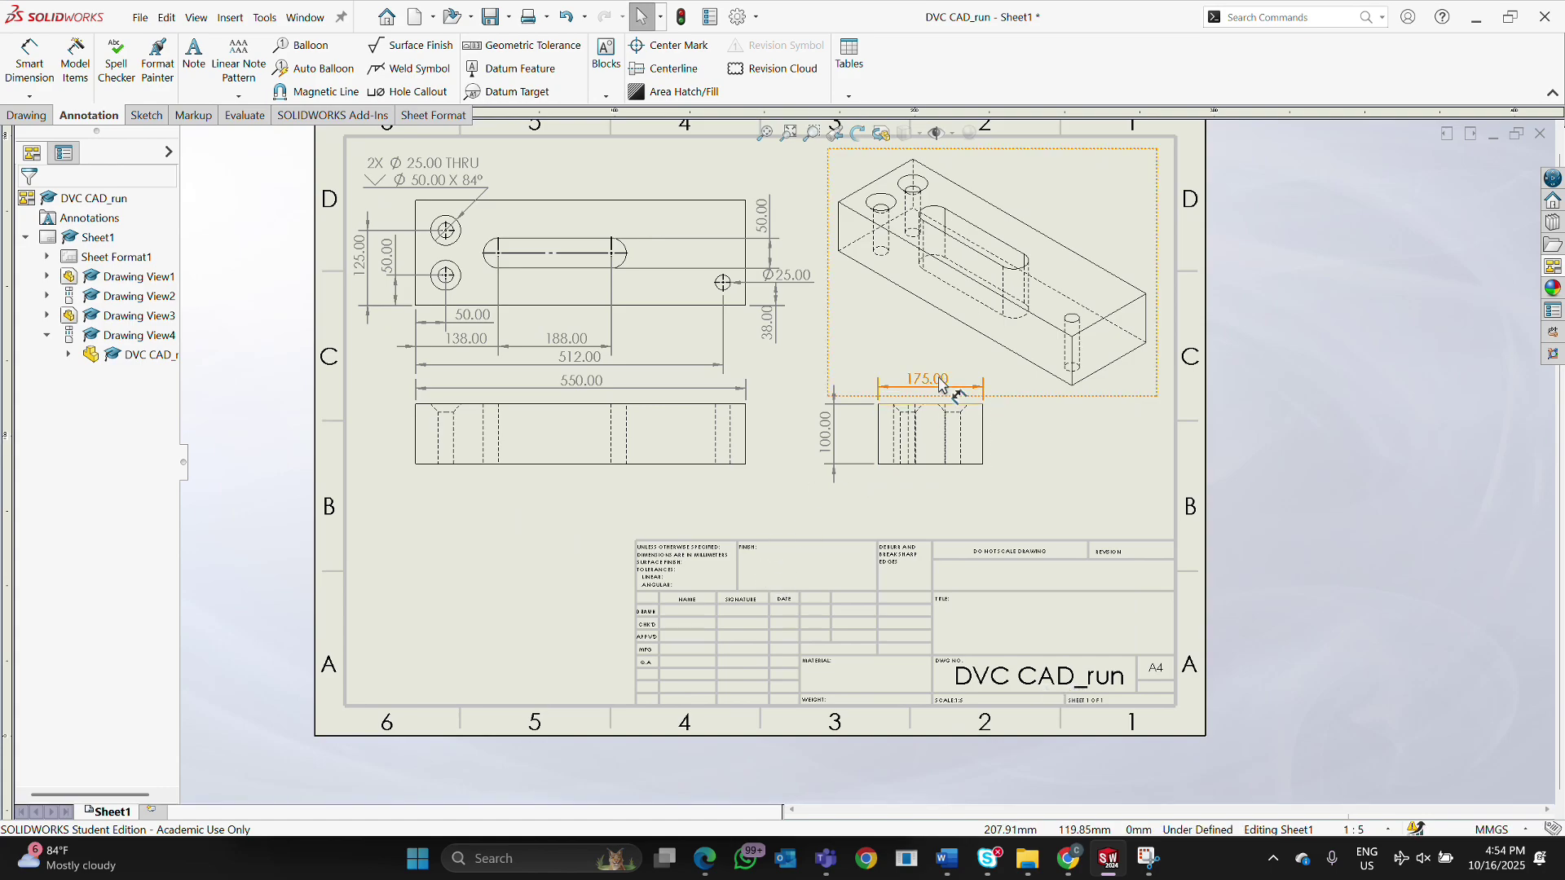
pyautogui.scroll(-1, 850, 189)
pyautogui.scroll(2, 850, 189)
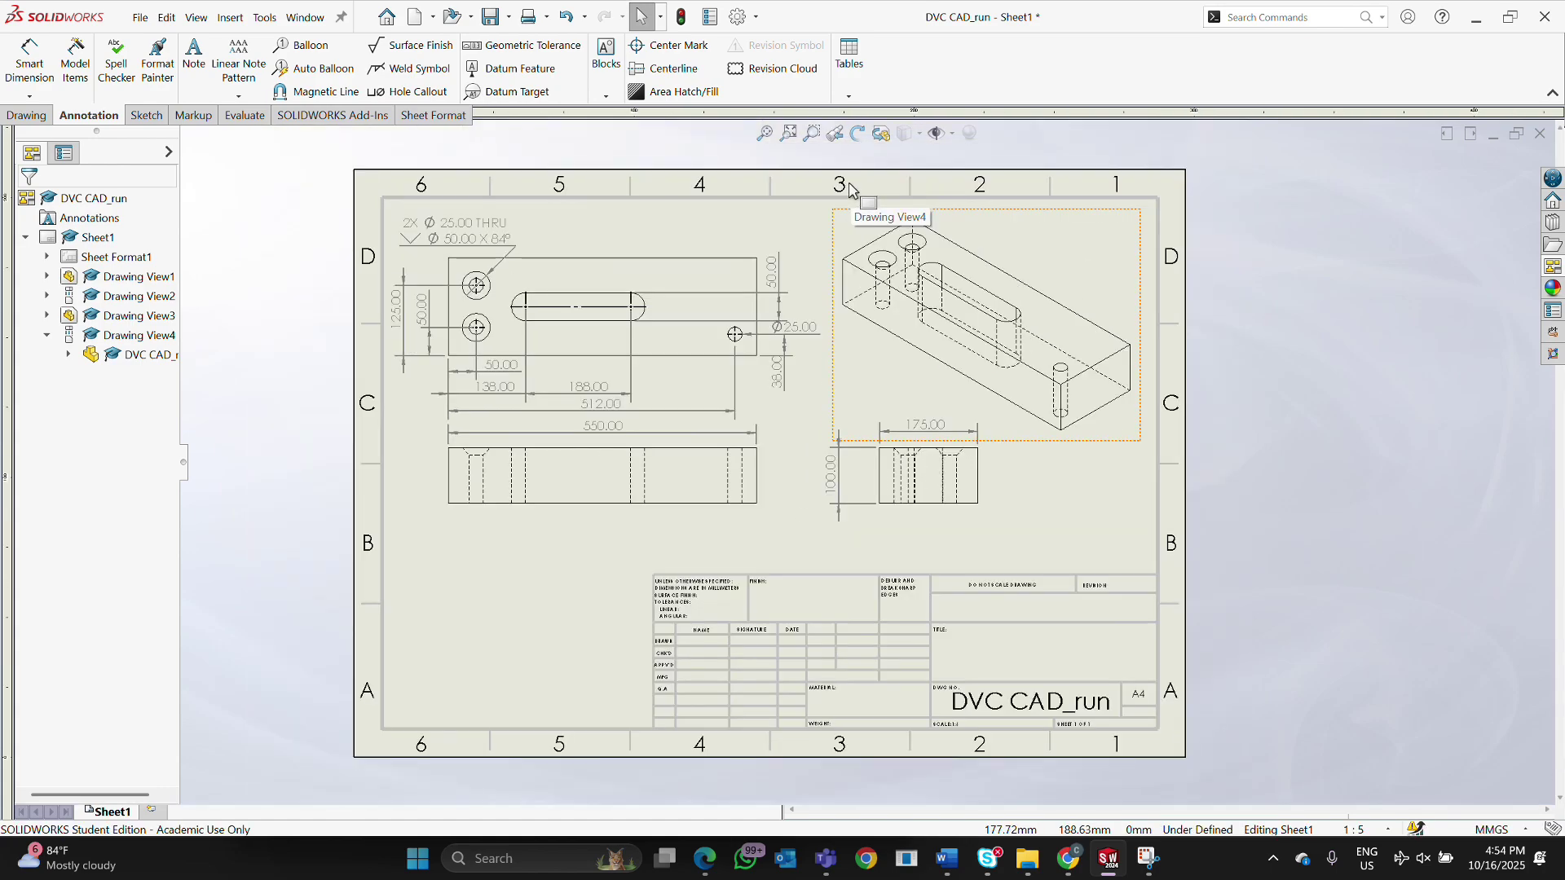